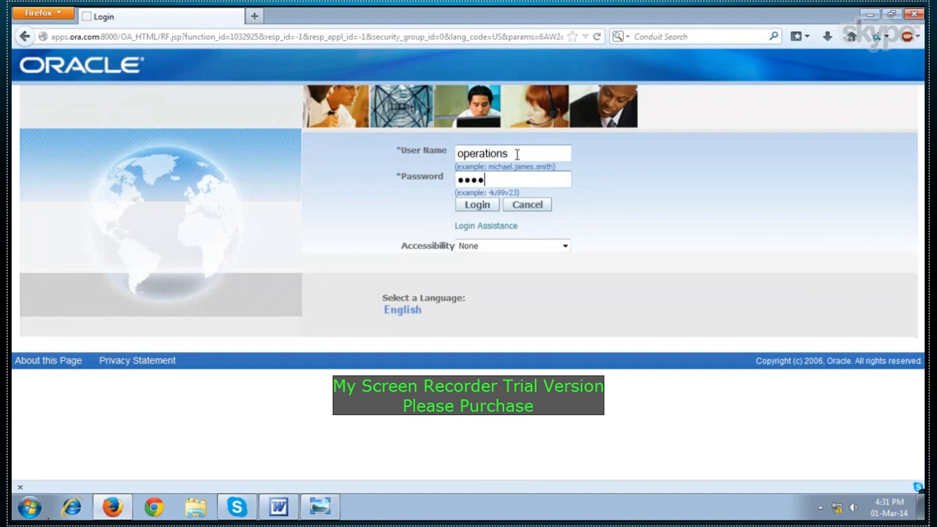
# Log in to Oracle E-Business Suite with the operations user credentials already filled in
pyautogui.press('Return')
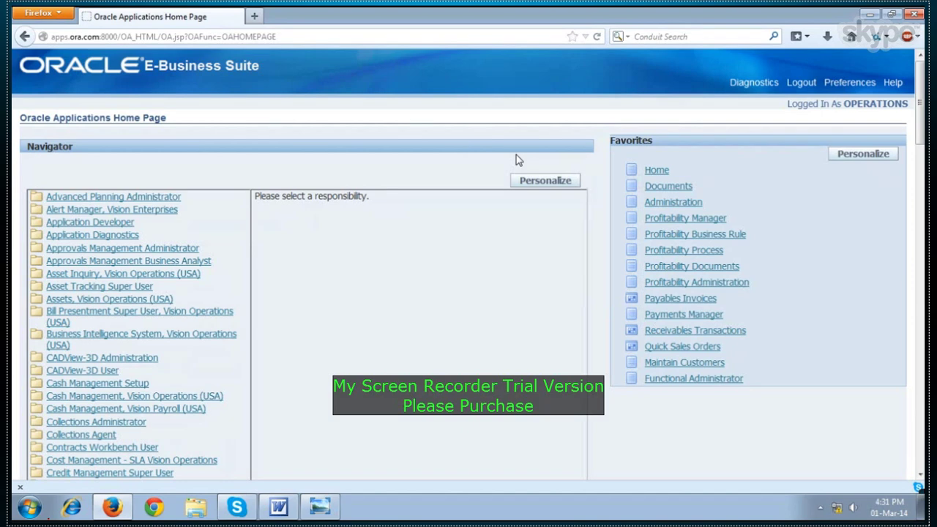
# Examine the logged-in user name on the home page and the Business Flow diagram in Windows Photo Viewer
pyautogui.moveTo(844, 107); pyautogui.dragTo(915, 109)
pyautogui.click(871, 127)
pyautogui.click(313, 511)
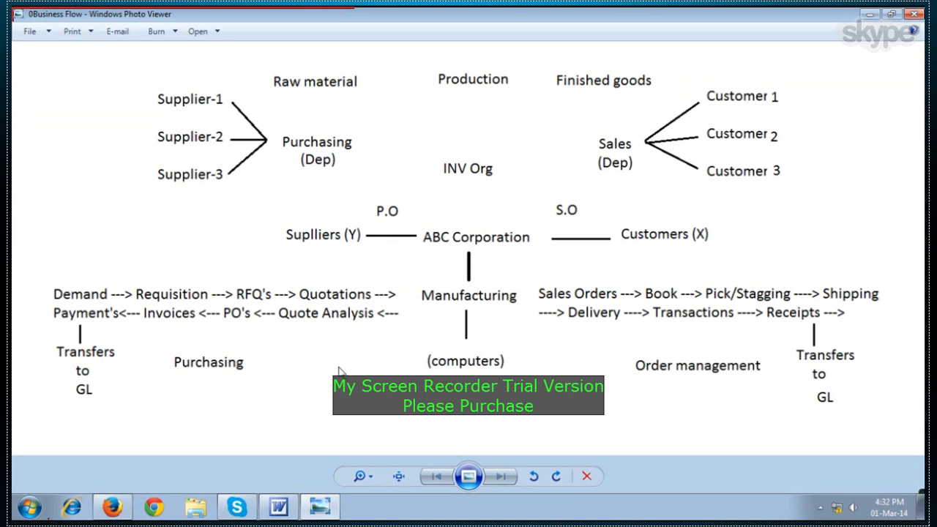
pyautogui.click(112, 508)
pyautogui.moveTo(846, 103); pyautogui.dragTo(915, 106)
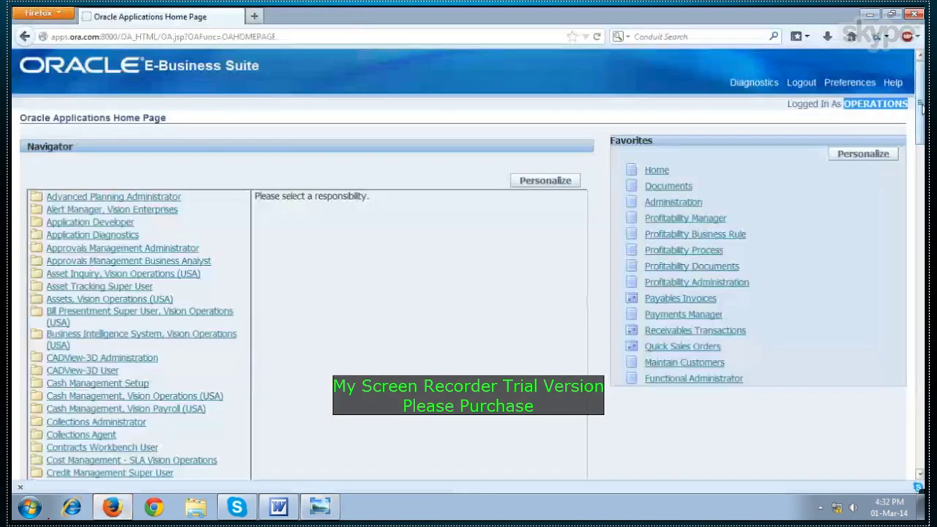
pyautogui.click(864, 126)
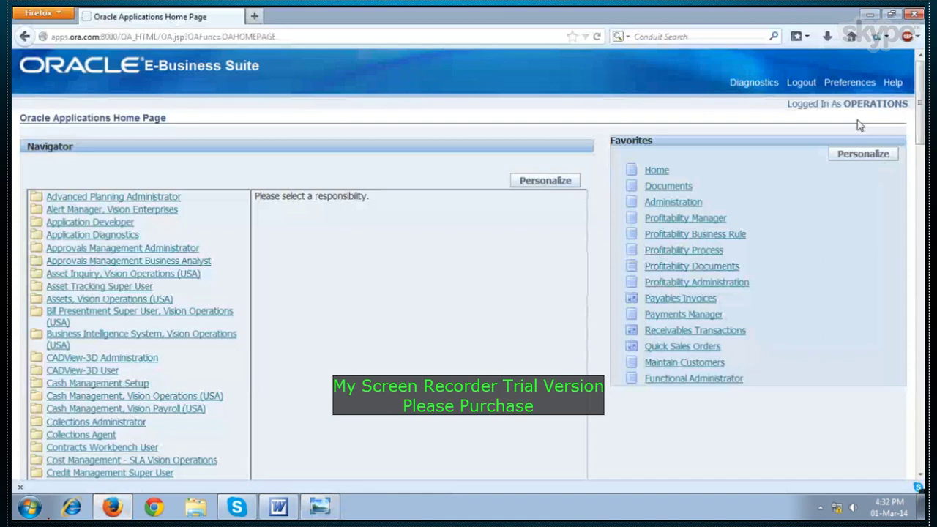
pyautogui.moveTo(846, 103); pyautogui.dragTo(918, 106)
pyautogui.click(413, 245)
# Launch Create Accounting under the Assets, Vision Operations (USA) responsibility to start Oracle Forms, cancelling the request and its parameters
pyautogui.click(134, 298)
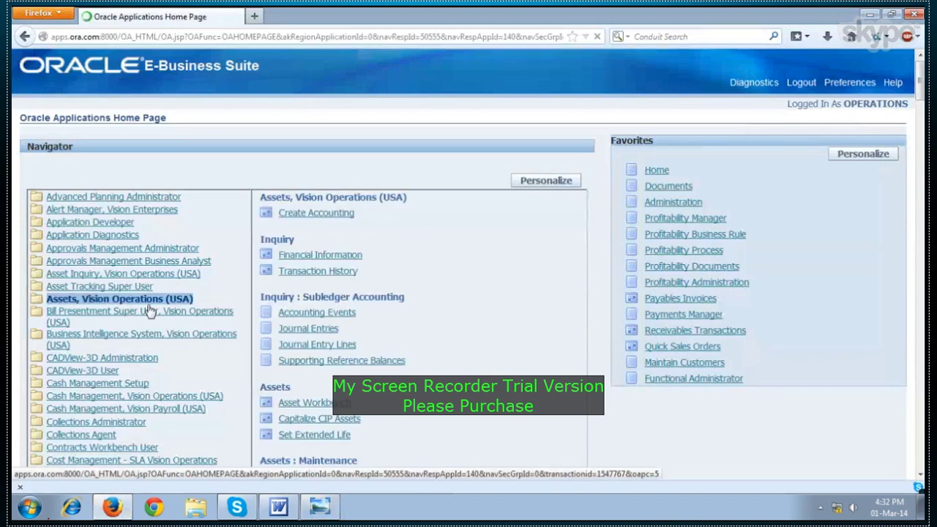
pyautogui.click(322, 217)
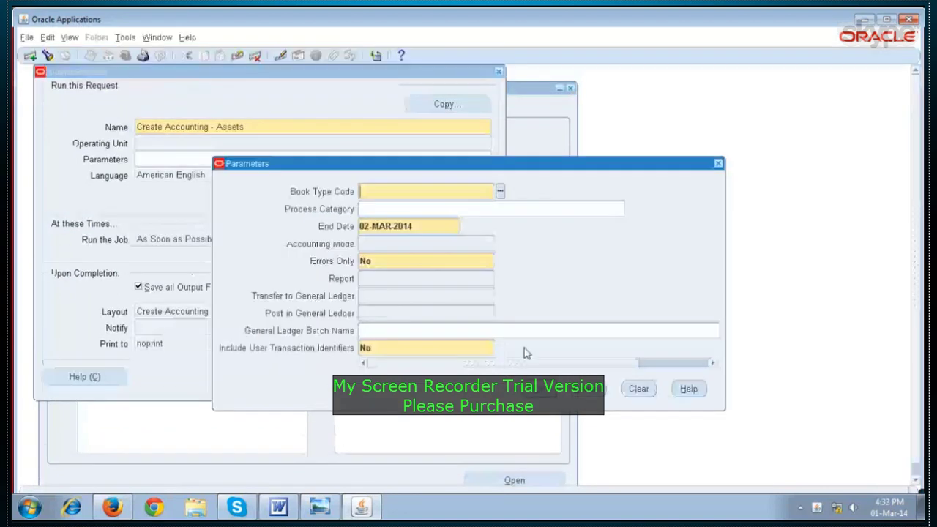
pyautogui.click(601, 390)
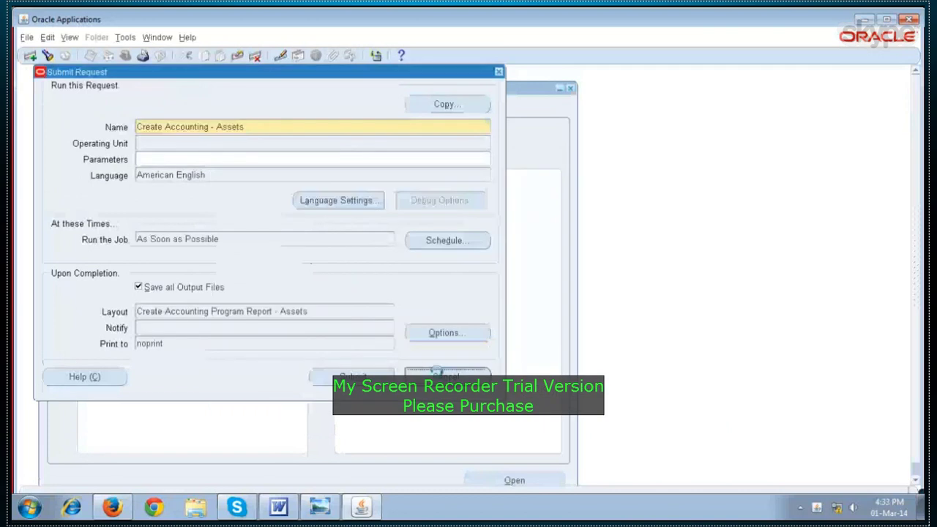
pyautogui.click(438, 373)
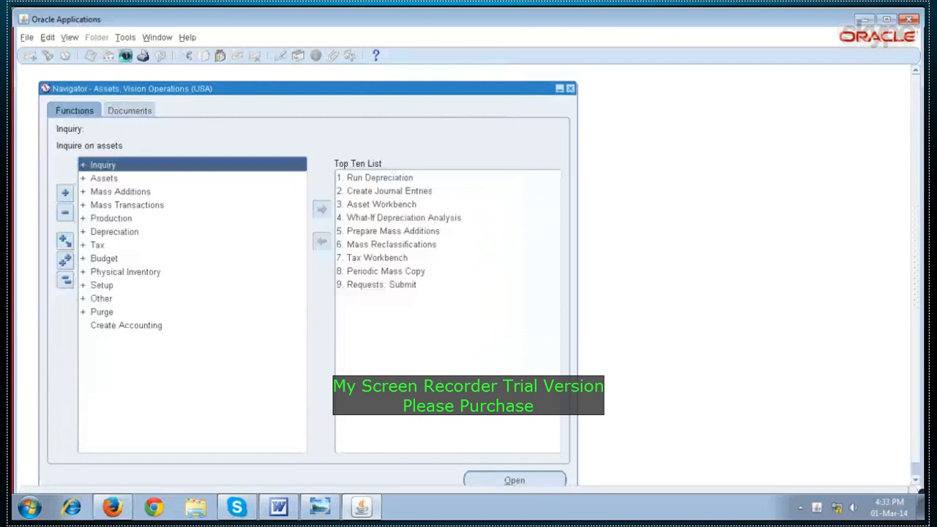
# Switch to the Purchasing, Vision Operations (USA) responsibility by searching the responsibilities for p%
pyautogui.write('p%')
pyautogui.press('Return')
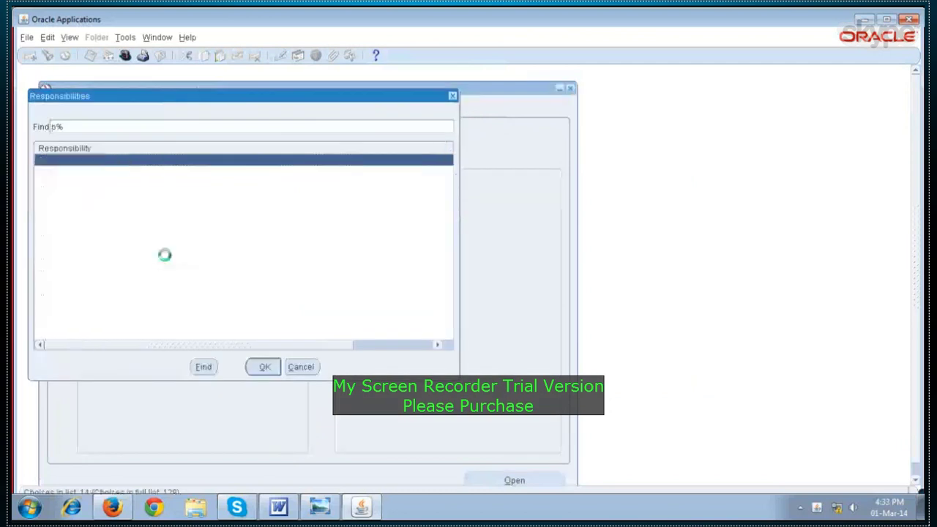
pyautogui.click(182, 329)
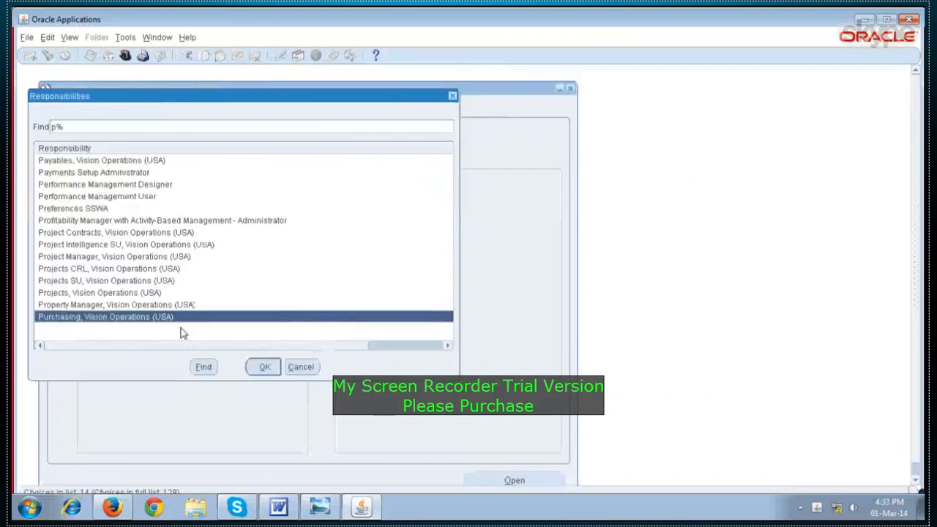
pyautogui.click(265, 368)
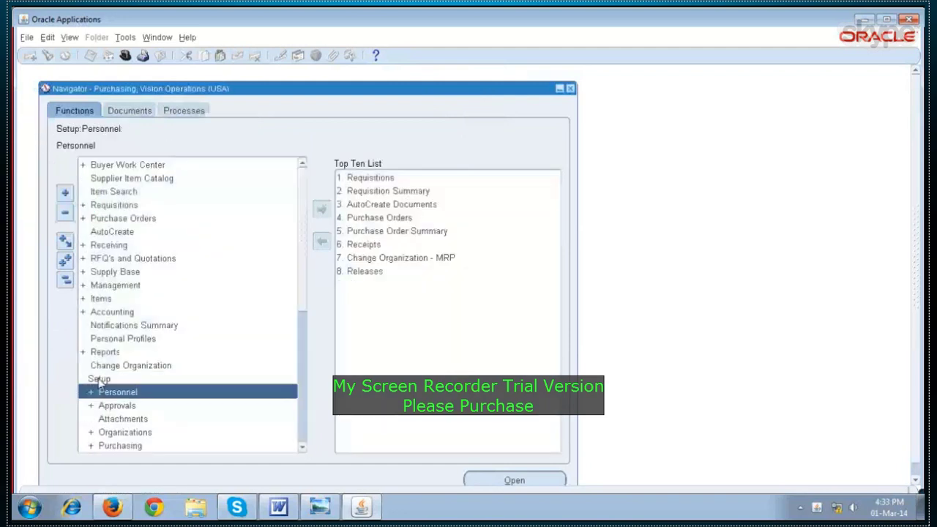
# Open Control Purchasing Periods under Setup, Financials, Accounting in the Purchasing navigator
pyautogui.scroll(-3, 157, 286)
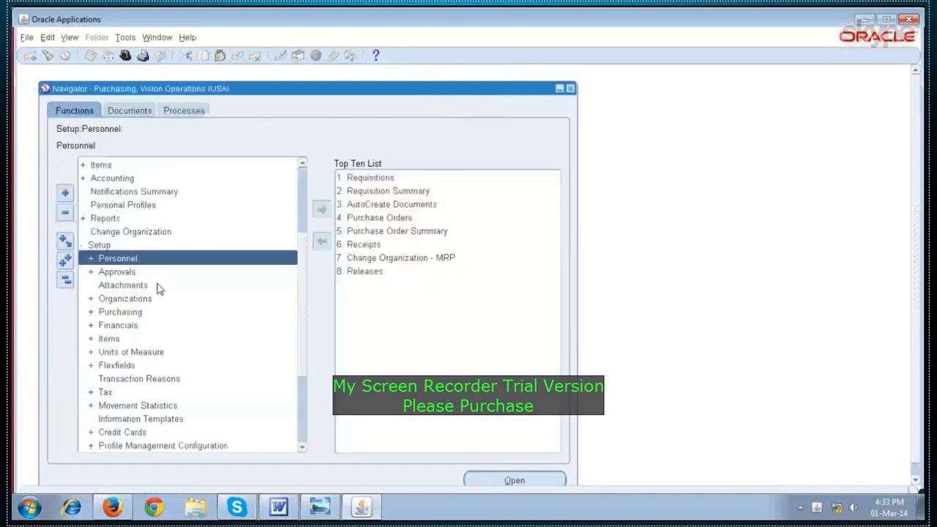
pyautogui.doubleClick(117, 325)
pyautogui.click(146, 339)
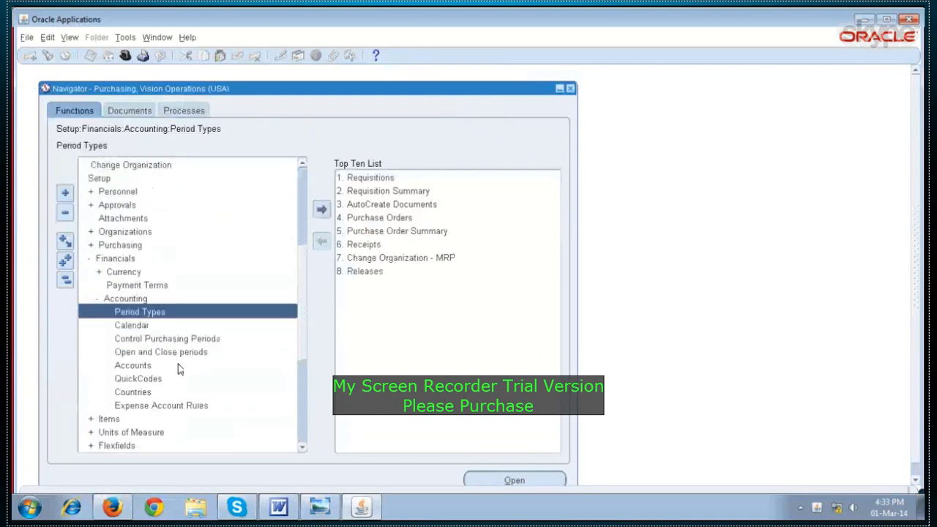
pyautogui.click(189, 338)
pyautogui.doubleClick(224, 340)
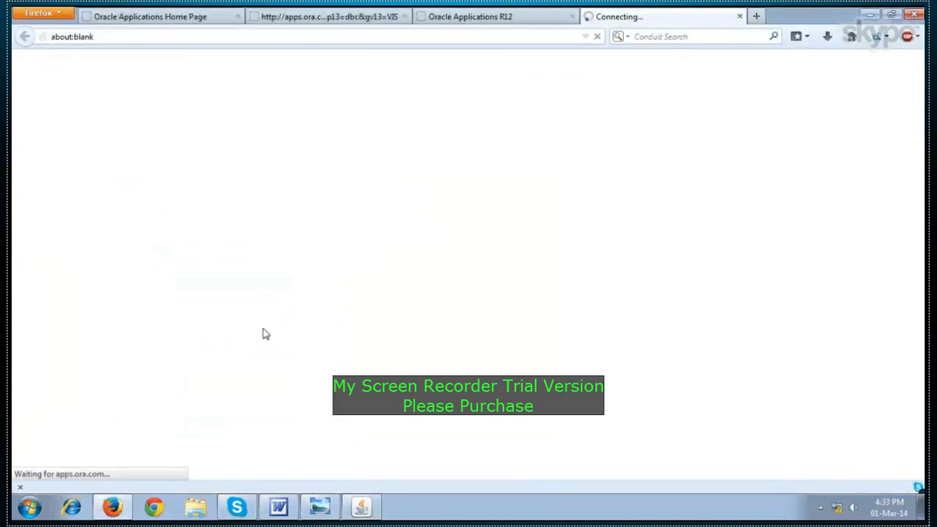
# Return to Oracle Forms, check the Vision Operations (USA) accounting periods in Open and Close Periods, and close that form
pyautogui.click(358, 507)
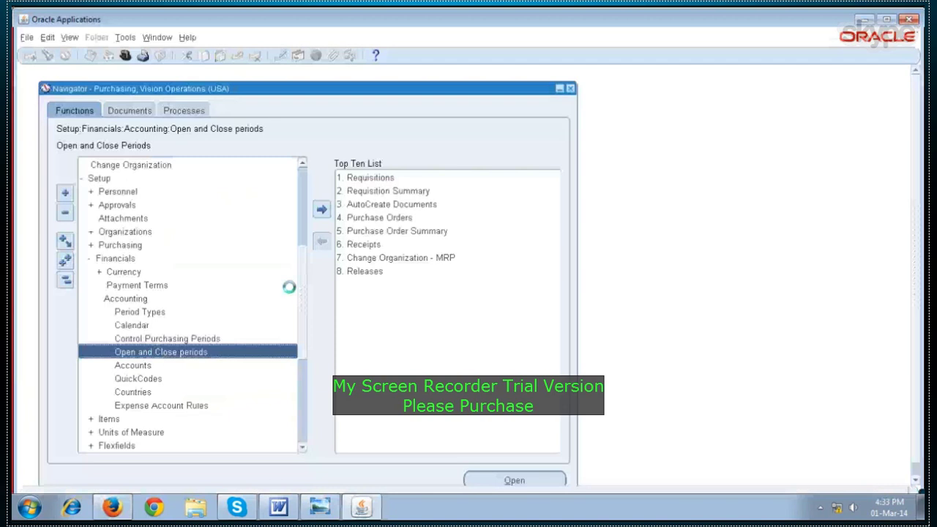
pyautogui.click(350, 291)
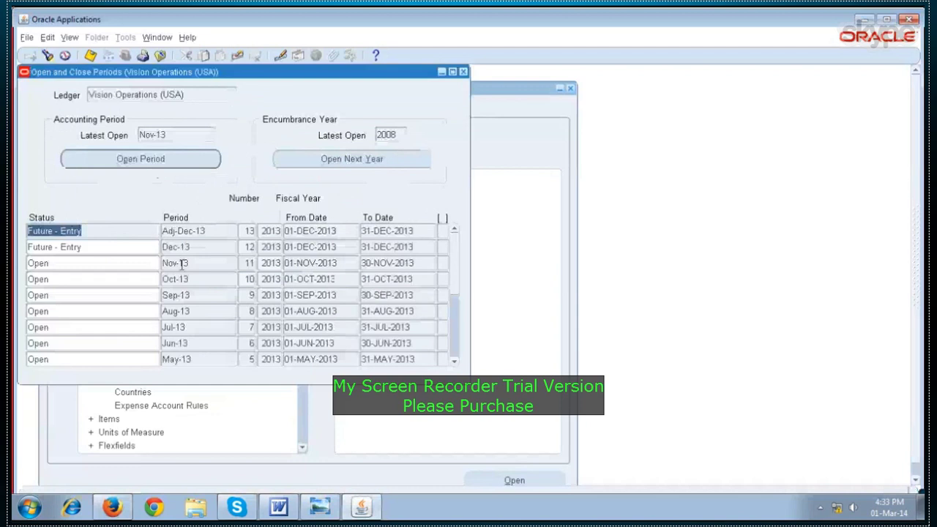
pyautogui.click(201, 249)
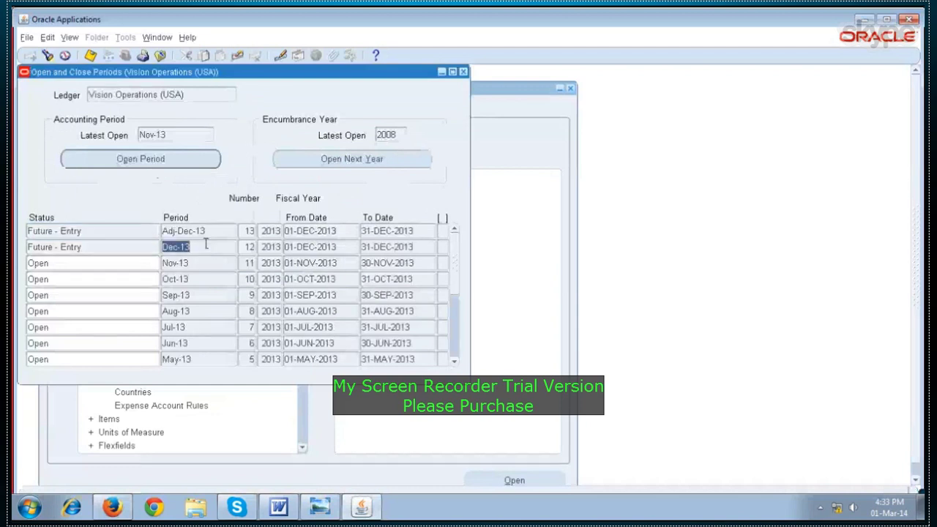
pyautogui.click(463, 72)
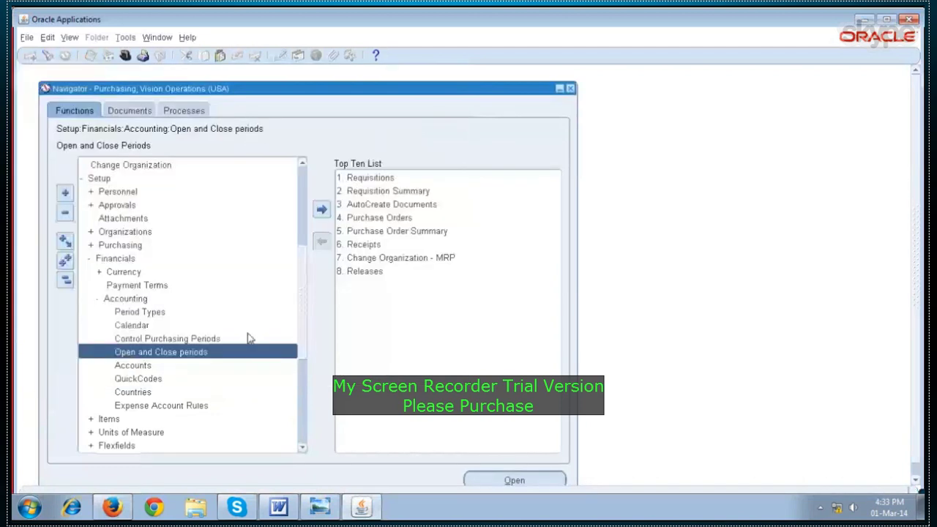
# In the browser's Control Purchasing Periods page, find period feb-14, set its status to Open and save
pyautogui.click(114, 508)
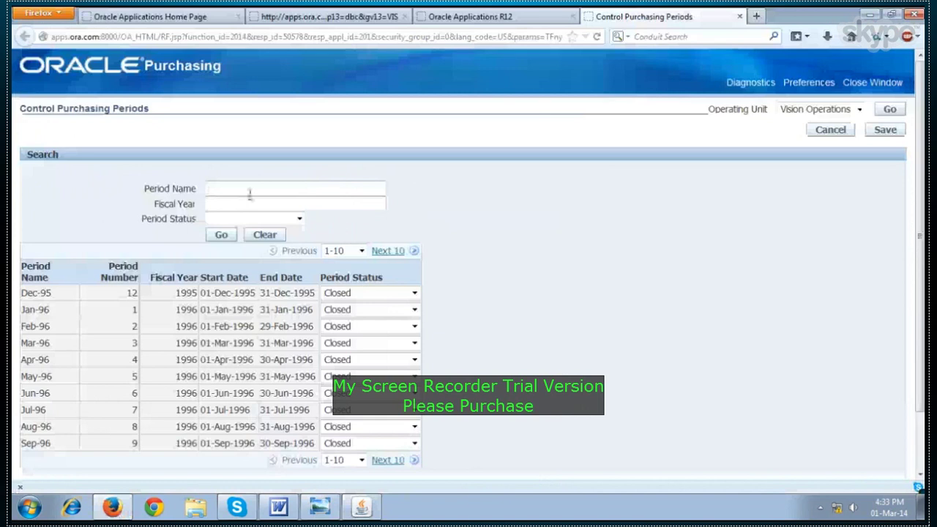
pyautogui.click(249, 192)
pyautogui.write('feb-14')
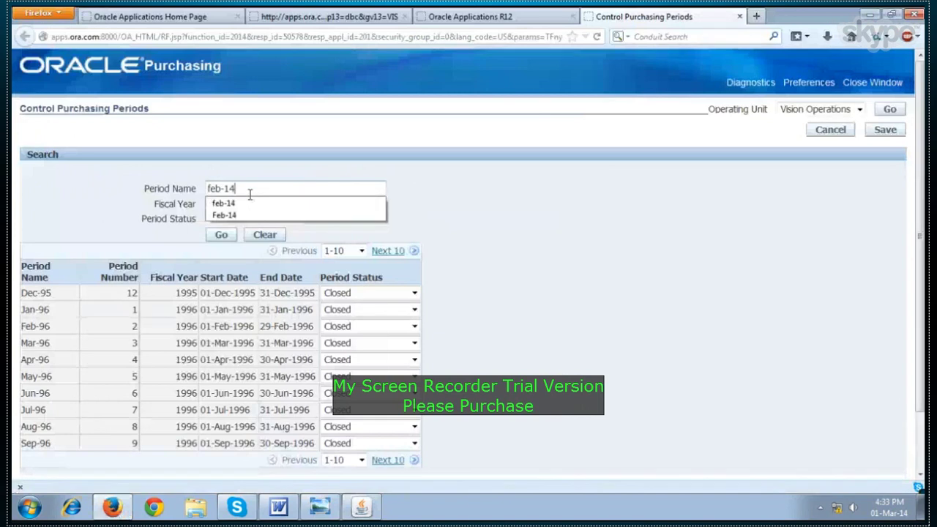
pyautogui.press('Return')
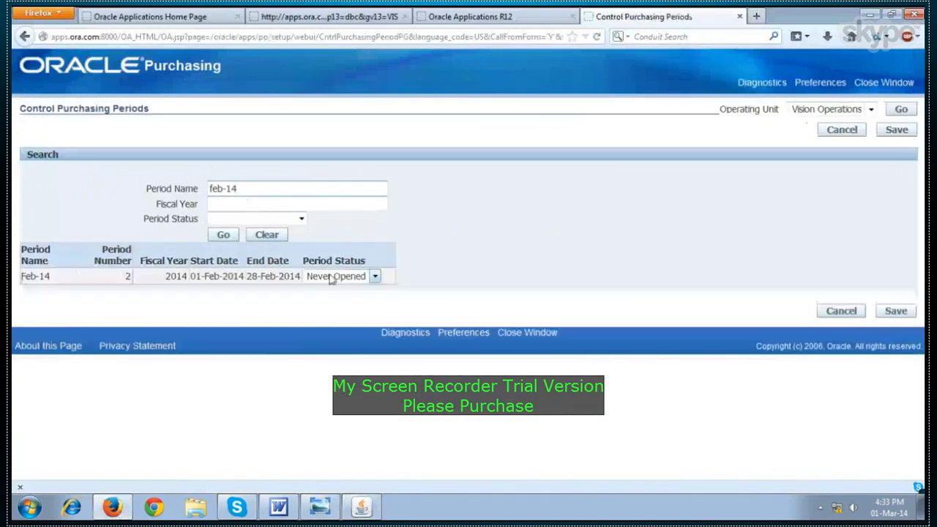
pyautogui.click(331, 281)
pyautogui.click(324, 314)
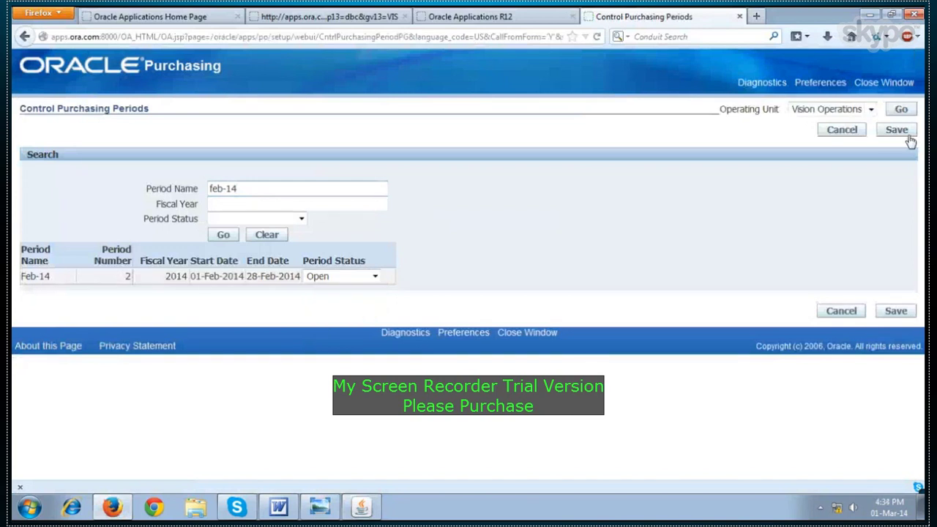
pyautogui.click(896, 130)
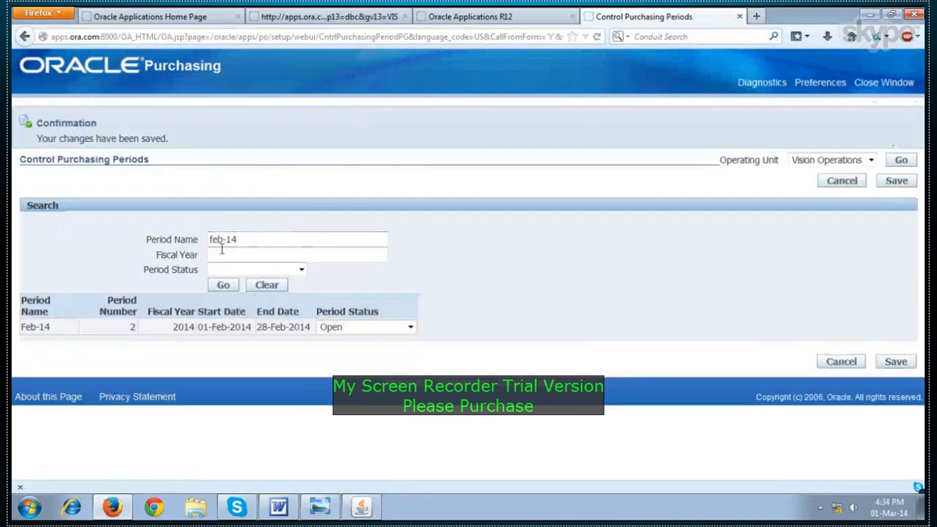
# Replace the period name search value with mar-14 and run the search
pyautogui.click(264, 240)
pyautogui.press('BackSpace')
pyautogui.press('BackSpace')
pyautogui.press('BackSpace')
pyautogui.press('BackSpace')
pyautogui.press('BackSpace')
pyautogui.press('BackSpace')
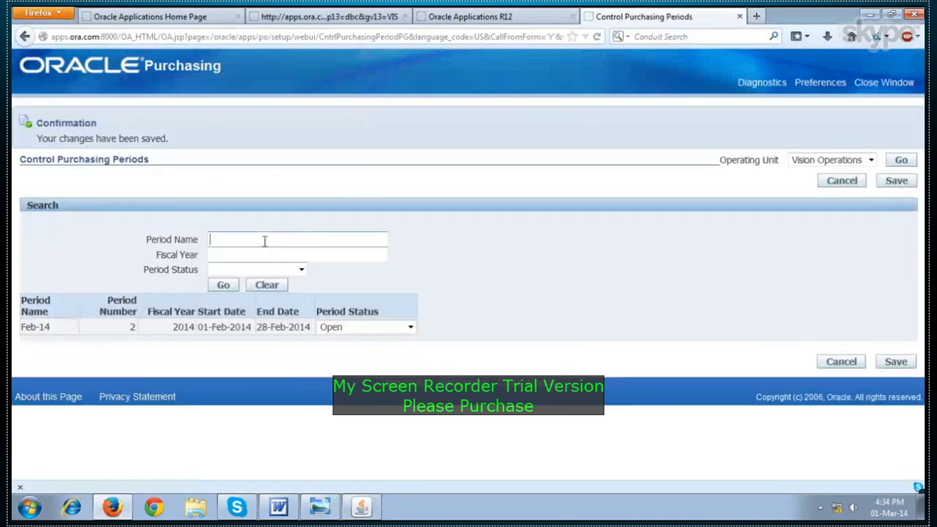
pyautogui.write('mar-14')
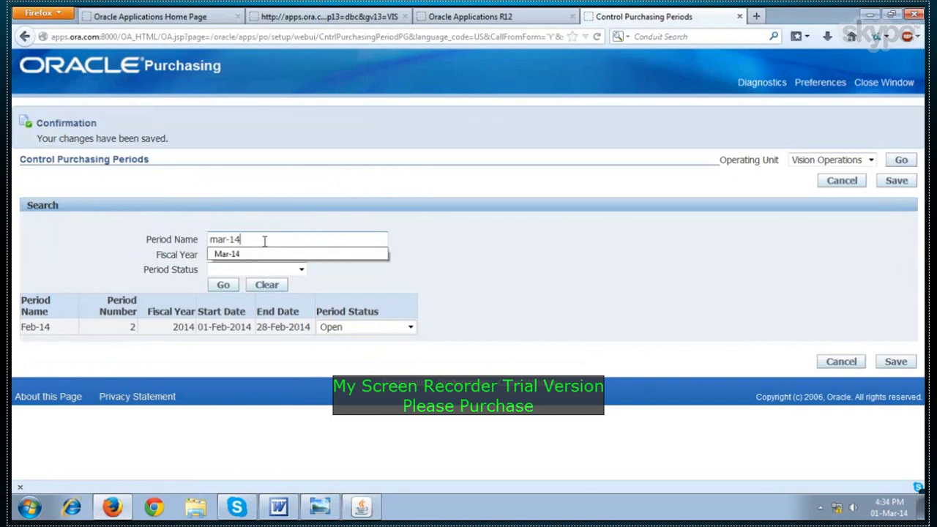
pyautogui.click(223, 290)
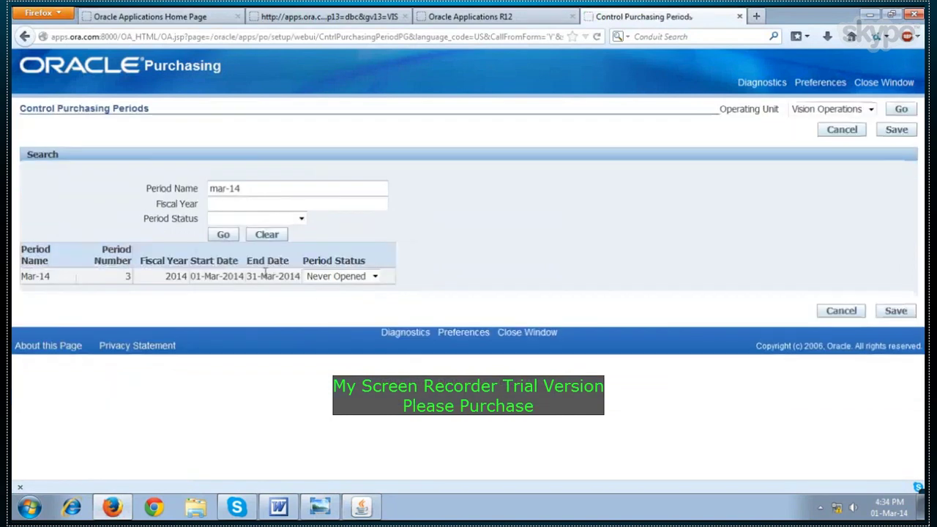
# Set the Mar-14 purchasing period's status to Open, save the change and close the page
pyautogui.click(375, 276)
pyautogui.click(329, 315)
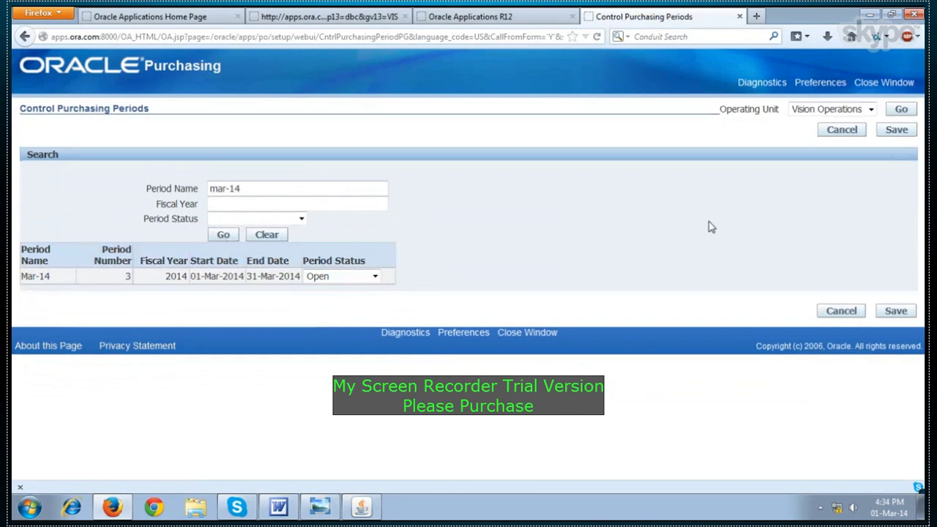
pyautogui.click(897, 130)
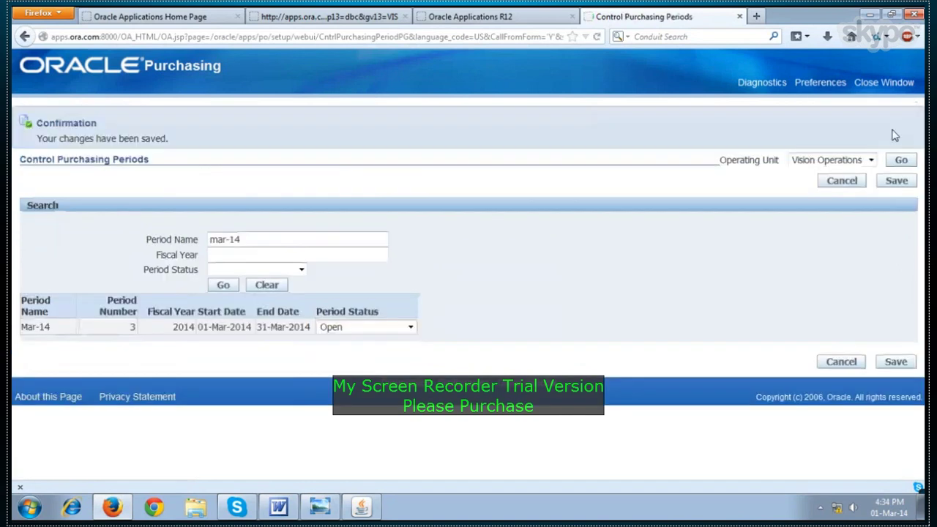
pyautogui.click(739, 16)
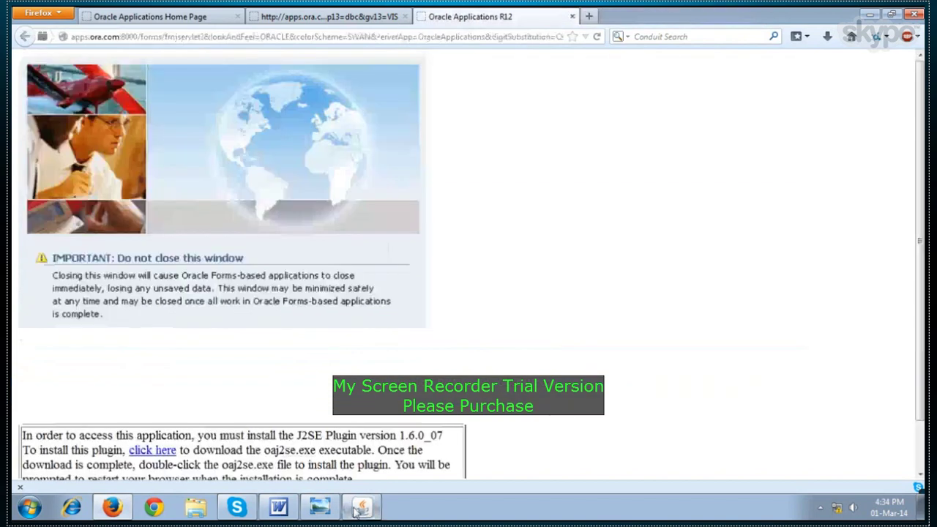
# In Oracle Forms' Open and Close Periods, open the target period Mar-14 for the Vision Operations (USA) ledger and confirm the request
pyautogui.click(358, 508)
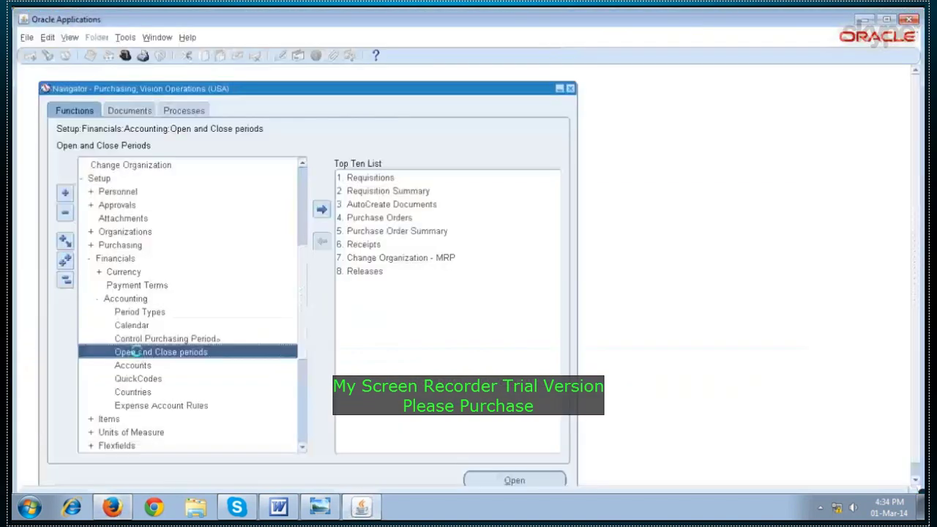
pyautogui.click(353, 291)
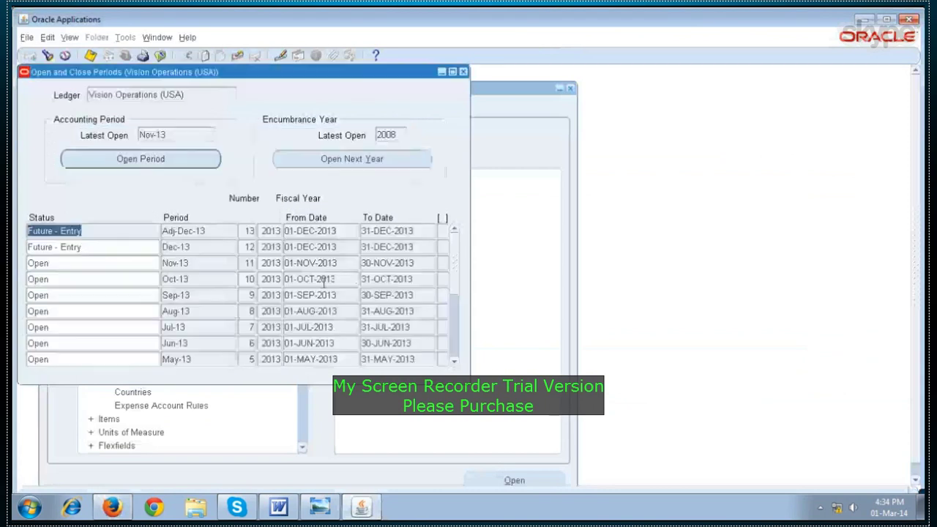
pyautogui.click(175, 159)
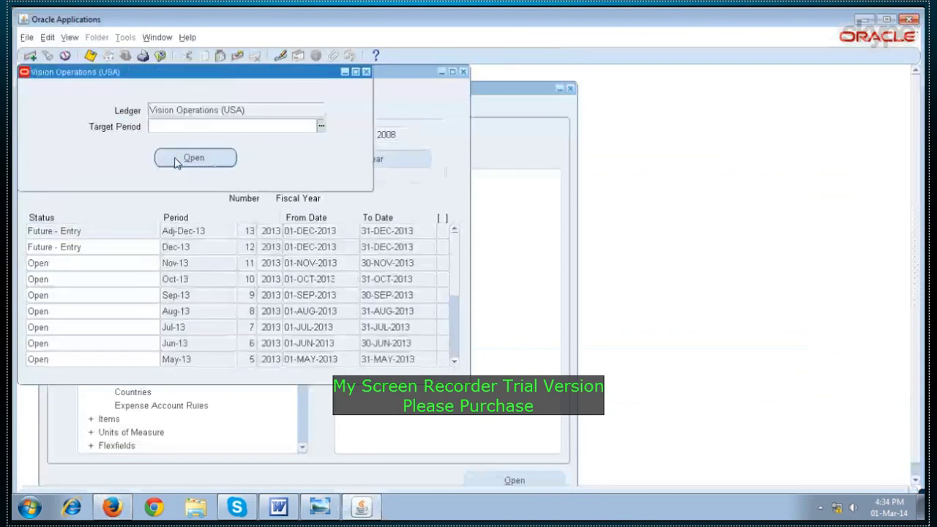
pyautogui.write('mar-1')
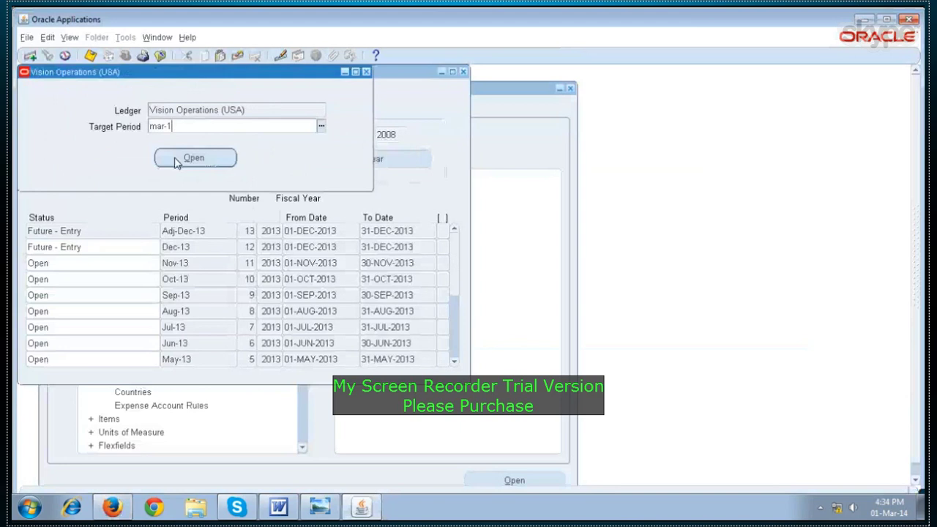
pyautogui.write('4')
pyautogui.click(176, 160)
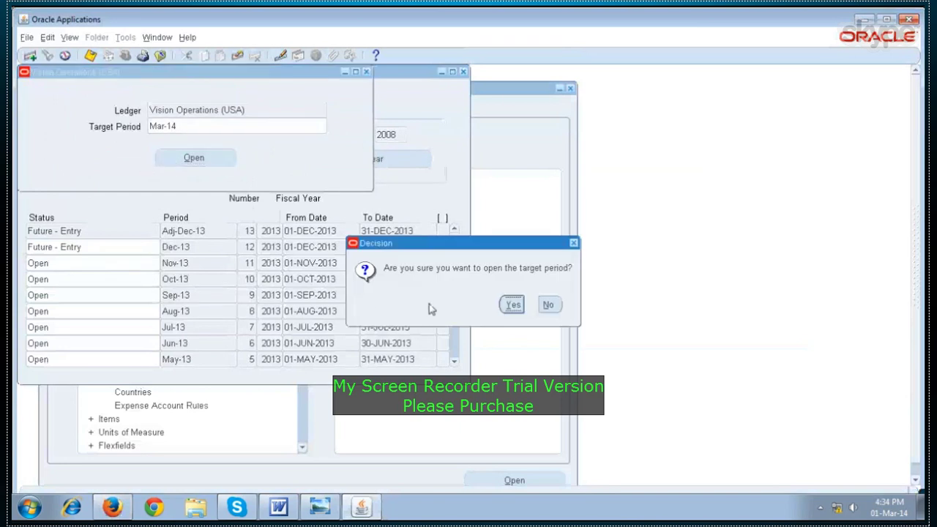
pyautogui.click(511, 305)
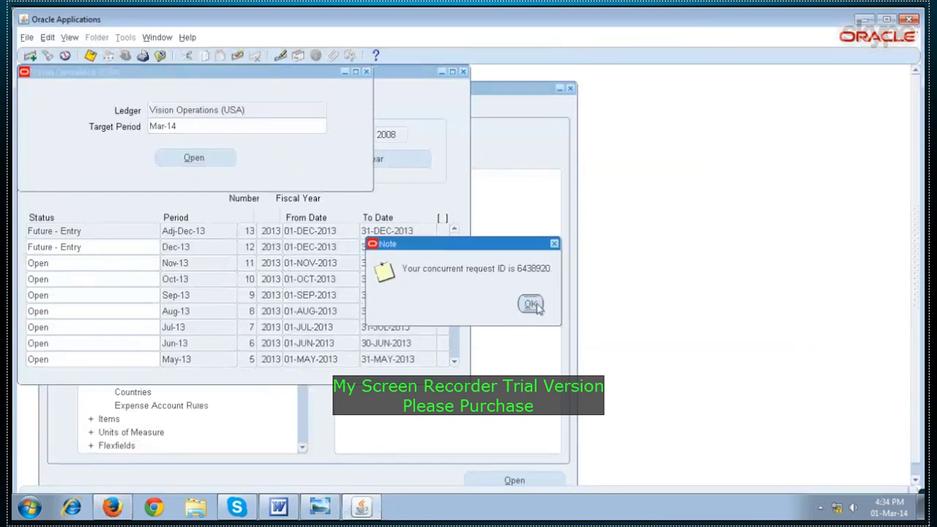
# Dismiss the concurrent request note, leave the period windows and switch the responsibility to Inventory, Vision Operations (USA)
pyautogui.click(532, 306)
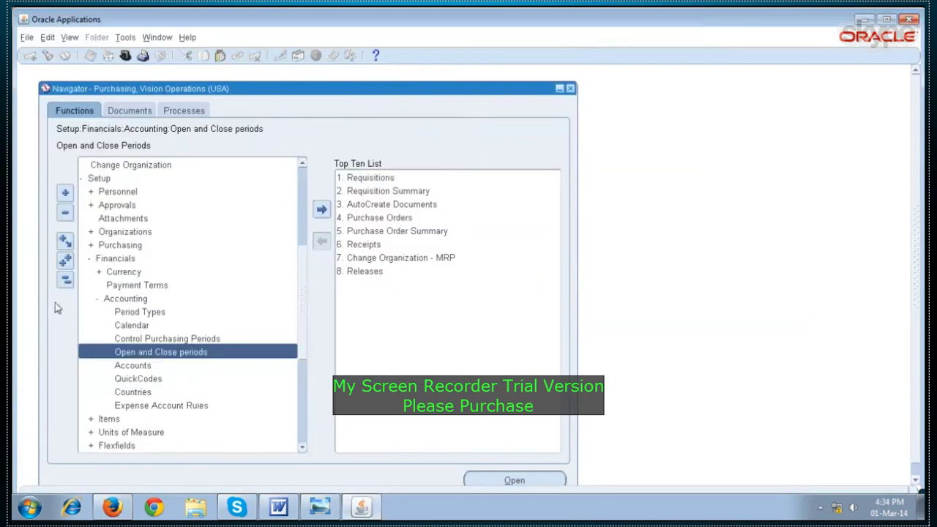
pyautogui.click(65, 279)
pyautogui.click(125, 56)
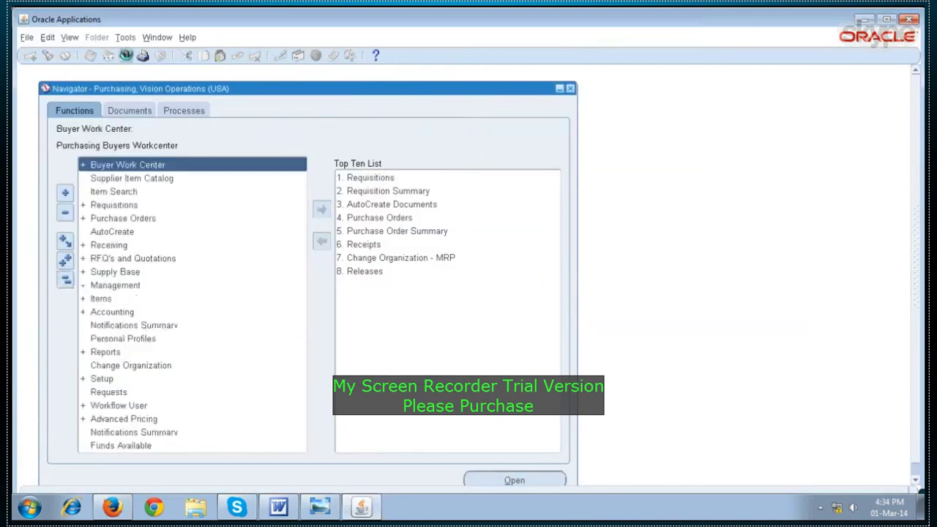
pyautogui.write('I%')
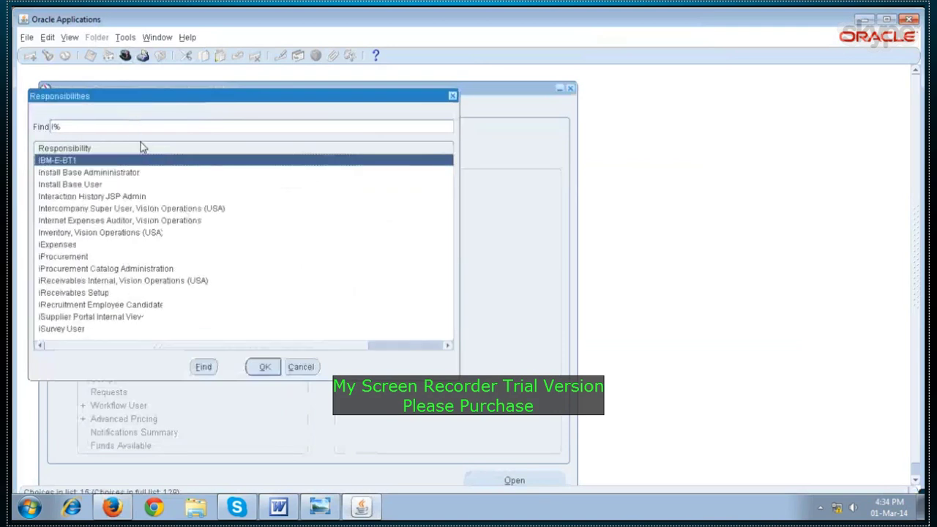
pyautogui.click(121, 235)
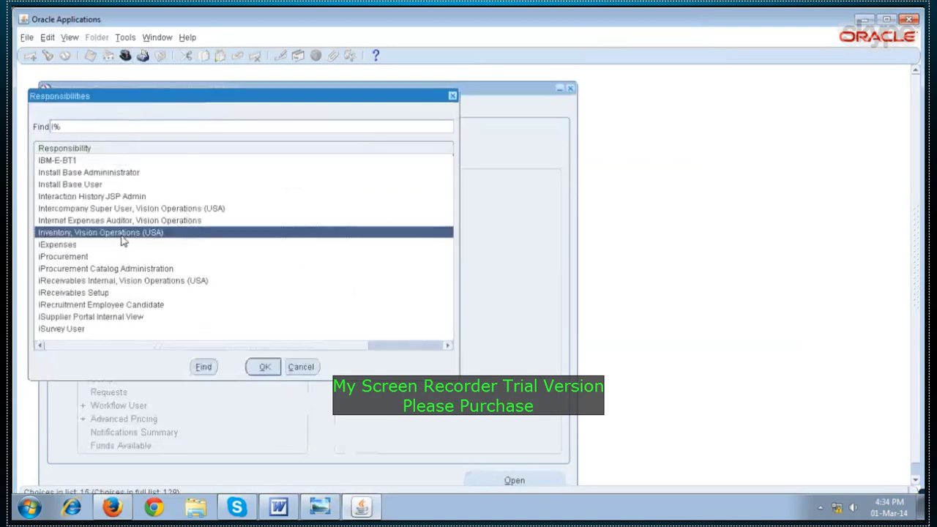
pyautogui.click(264, 368)
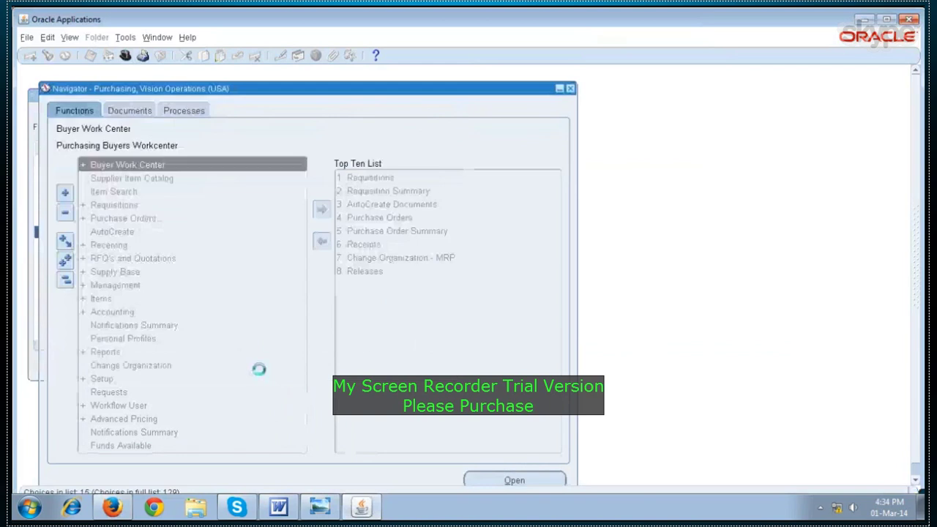
# Choose organization V1, Vision Operations, and open Inventory Accounting Periods under Accounting Close Cycle
pyautogui.write('v%')
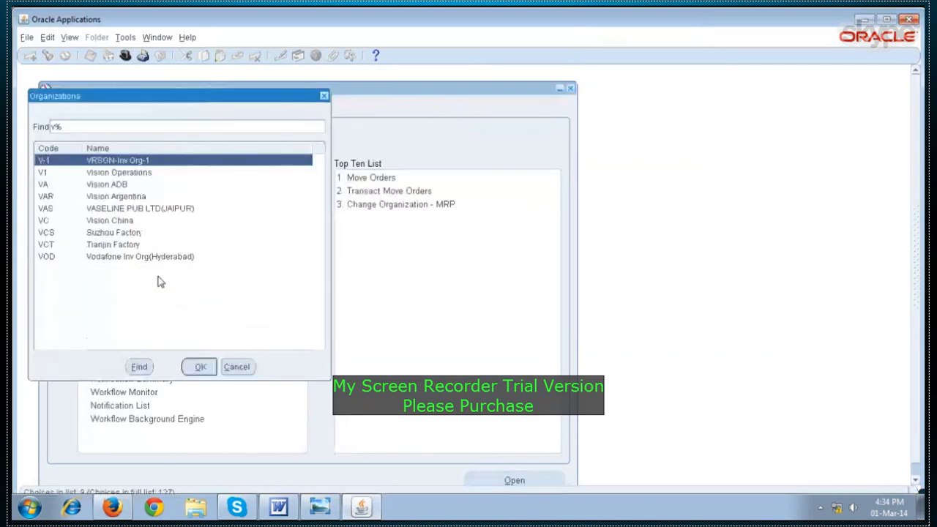
pyautogui.click(139, 175)
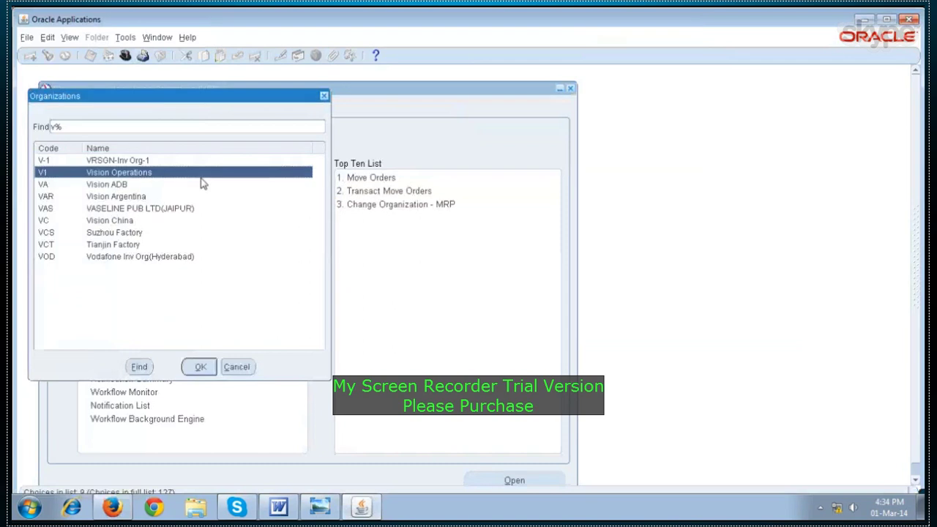
pyautogui.click(200, 368)
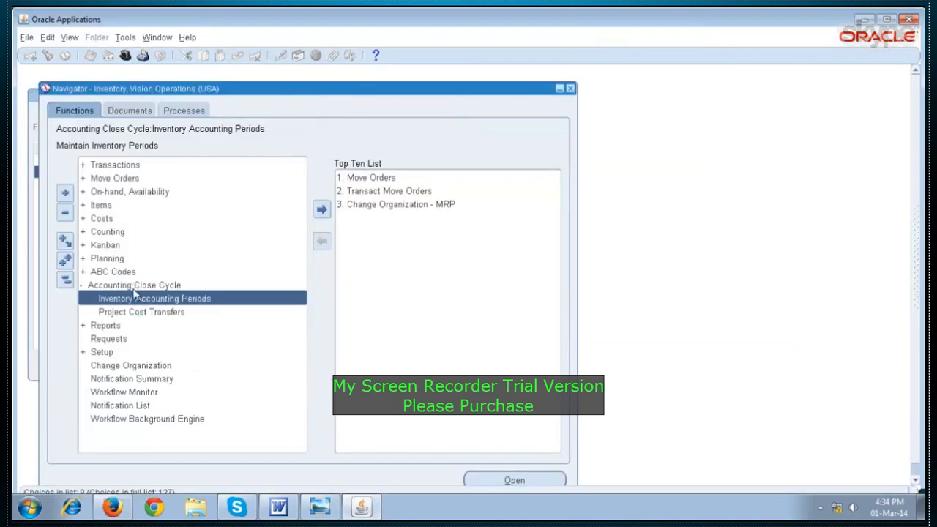
pyautogui.doubleClick(134, 296)
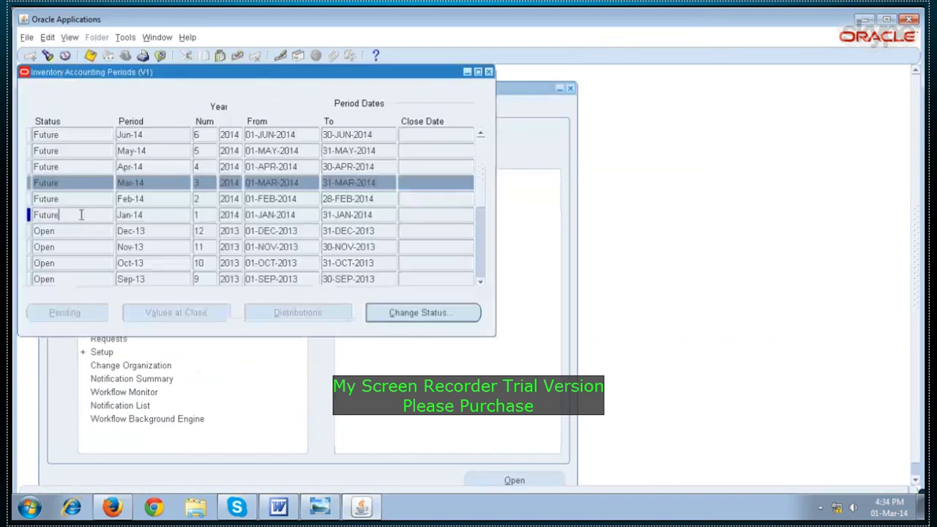
# Change the status of the Jan-14, Feb-14 and Mar-14 inventory accounting periods to open, confirming each, and close the window
pyautogui.click(386, 314)
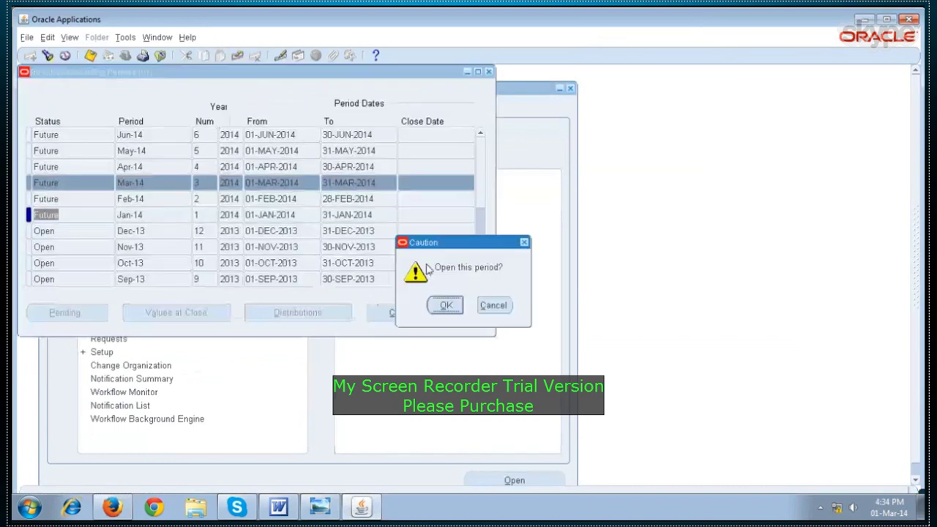
pyautogui.click(446, 304)
pyautogui.click(76, 199)
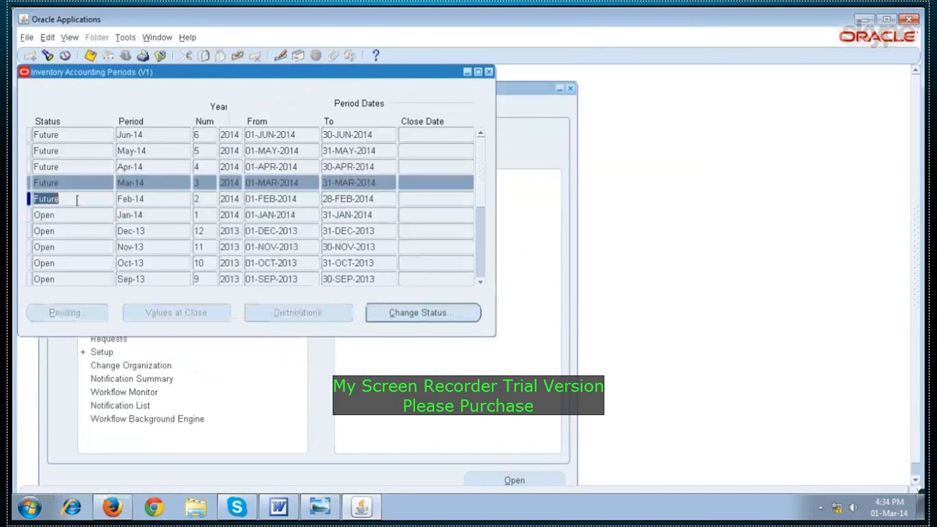
pyautogui.click(421, 311)
pyautogui.click(444, 307)
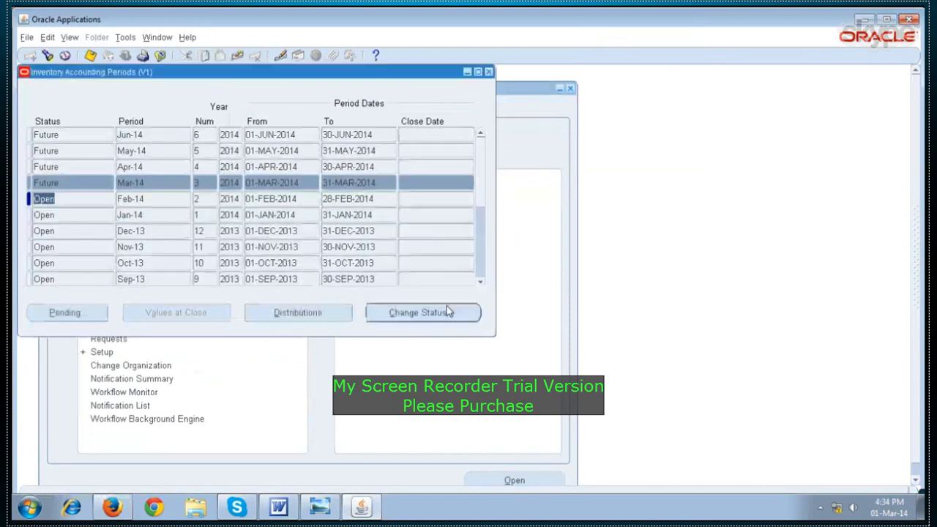
pyautogui.click(71, 183)
pyautogui.click(399, 312)
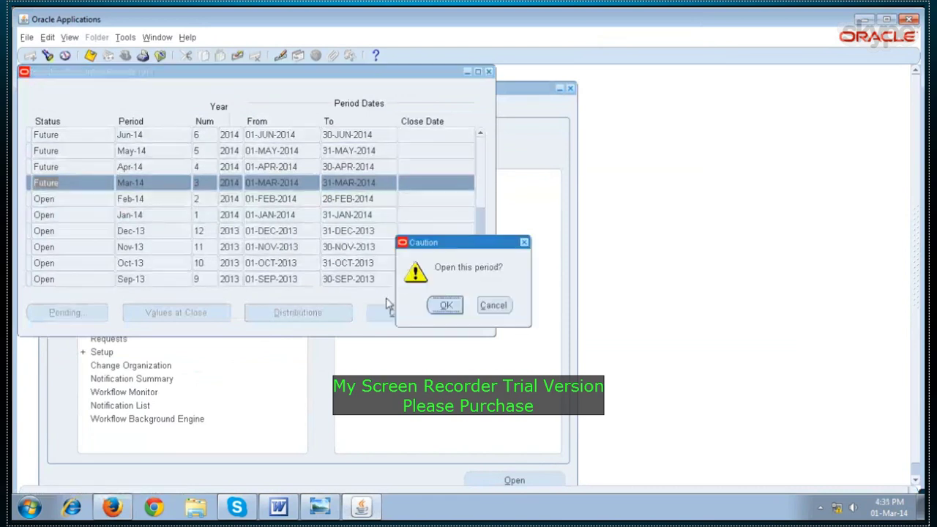
pyautogui.click(445, 306)
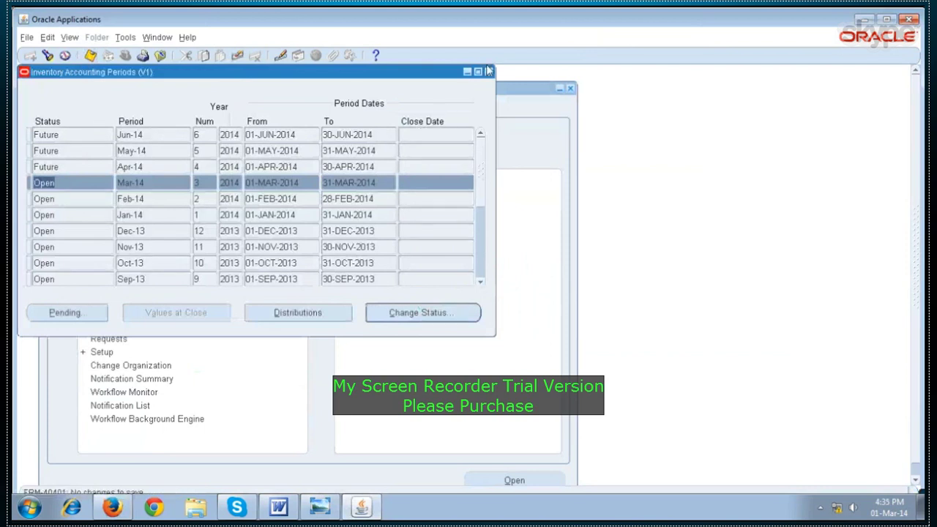
pyautogui.click(489, 71)
# Switch the responsibility to Payables, Vision Operations (USA) and open Control Payables Periods under Accounting
pyautogui.click(65, 279)
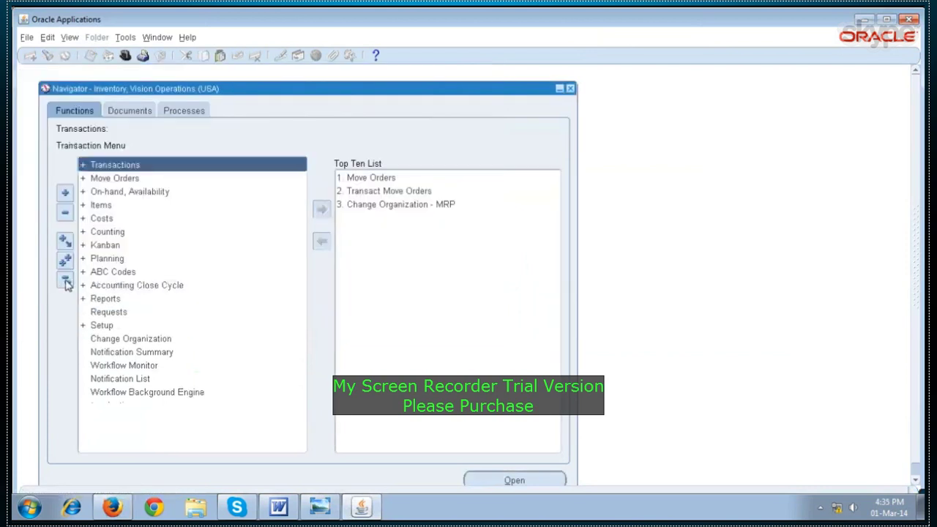
pyautogui.click(124, 55)
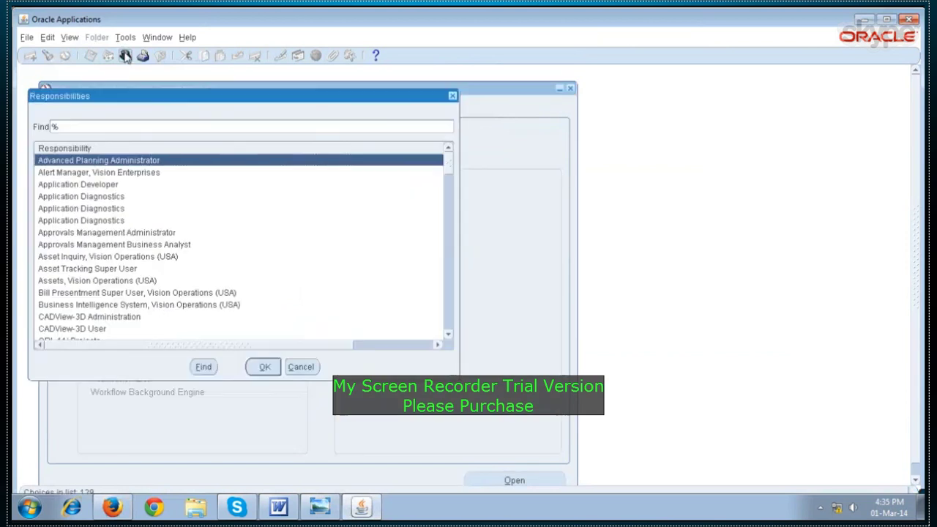
pyautogui.write('p')
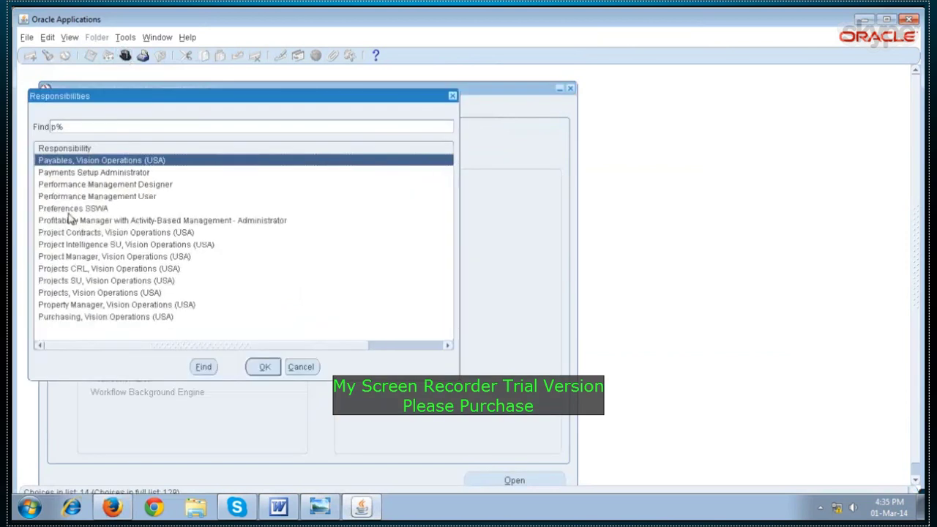
pyautogui.click(262, 367)
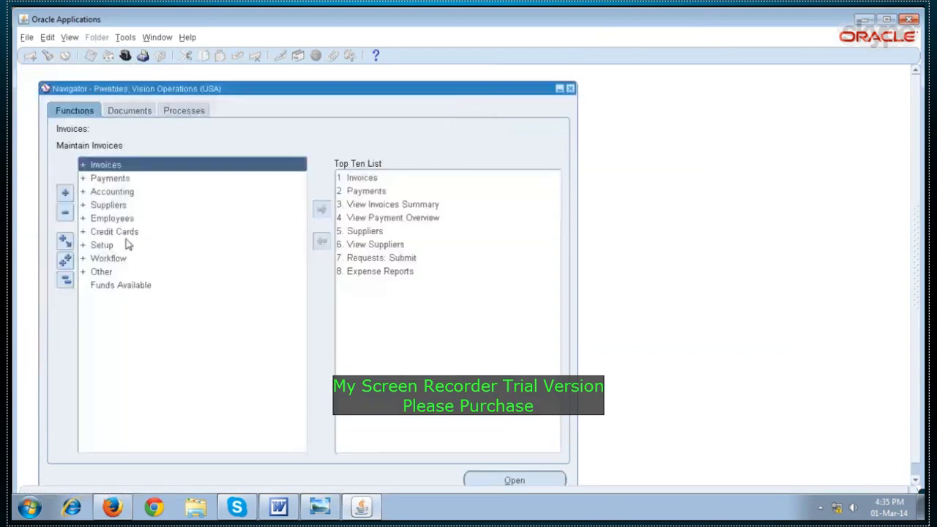
pyautogui.doubleClick(114, 192)
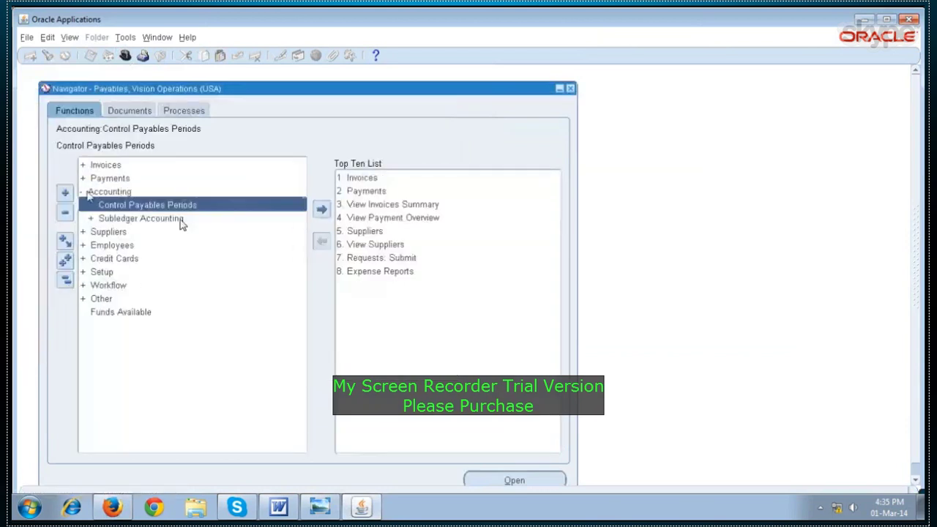
pyautogui.doubleClick(211, 205)
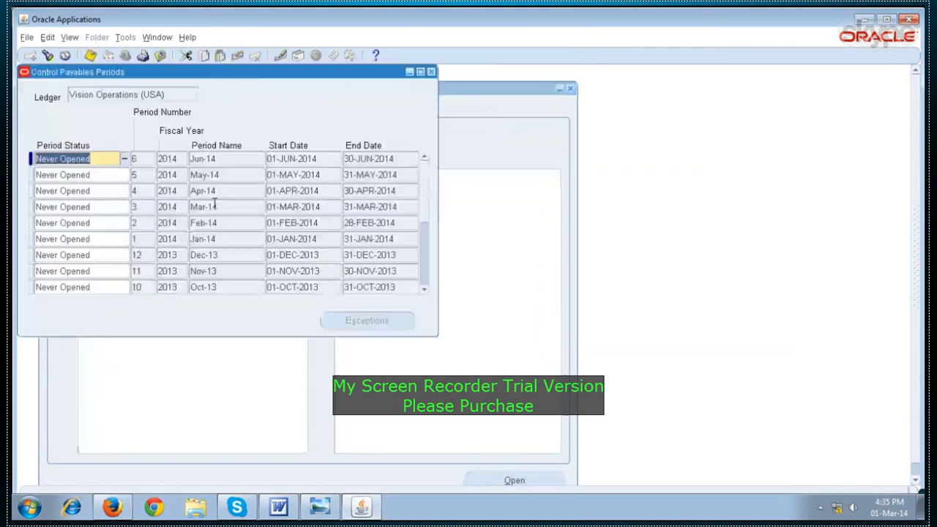
# Set the payables period status to Open for Feb-14, Mar-14 and Jan-14
pyautogui.click(97, 224)
pyautogui.write('o')
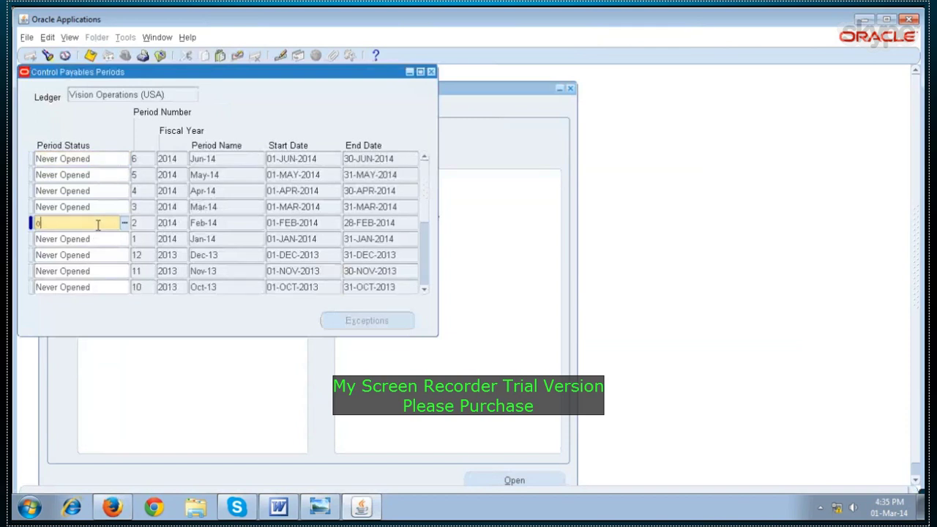
pyautogui.press('Up')
pyautogui.write('o')
pyautogui.press('Up')
pyautogui.press('Down')
pyautogui.press('Down')
pyautogui.press('Down')
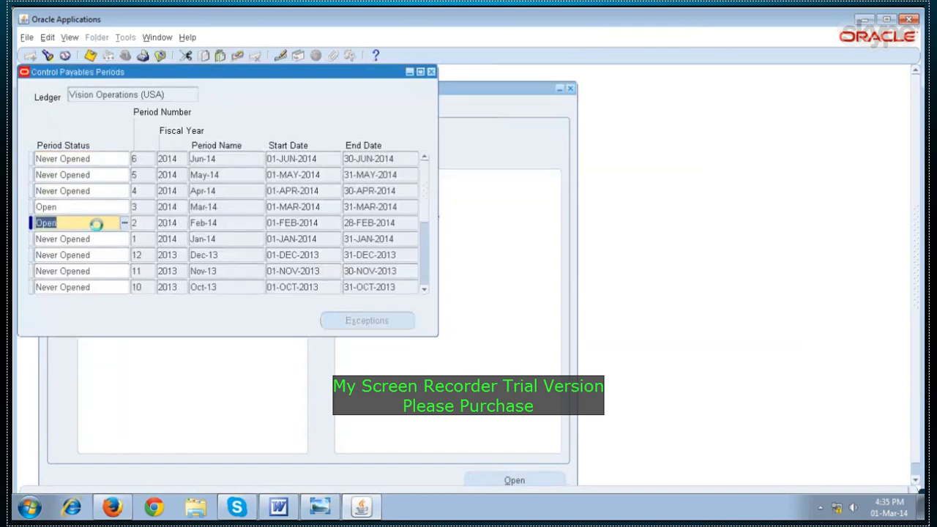
pyautogui.write('o')
pyautogui.press('Up')
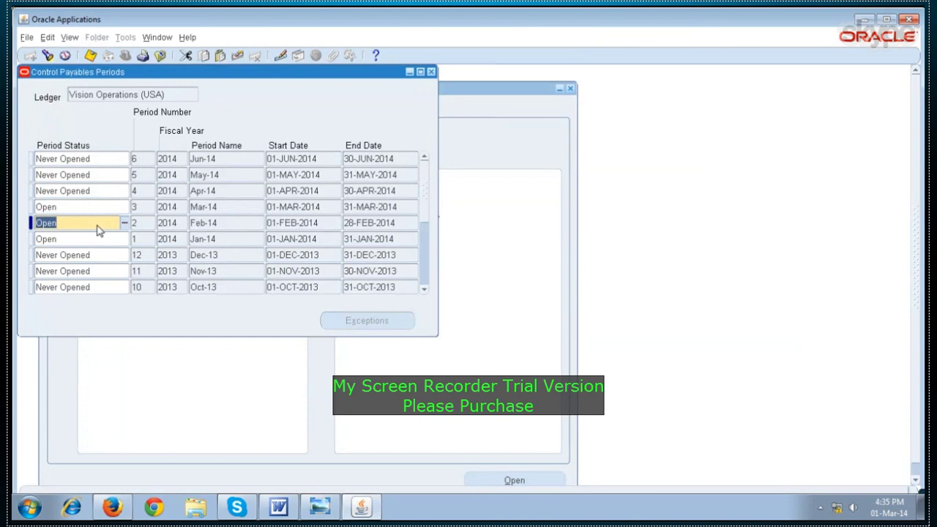
# Set the payables period status to Open for Jan-13, Feb-13, Apr-13, May-13 and Jun-13
pyautogui.press('Down')
pyautogui.press('Down')
pyautogui.press('Down')
pyautogui.press('Down')
pyautogui.press('Down')
pyautogui.press('Down')
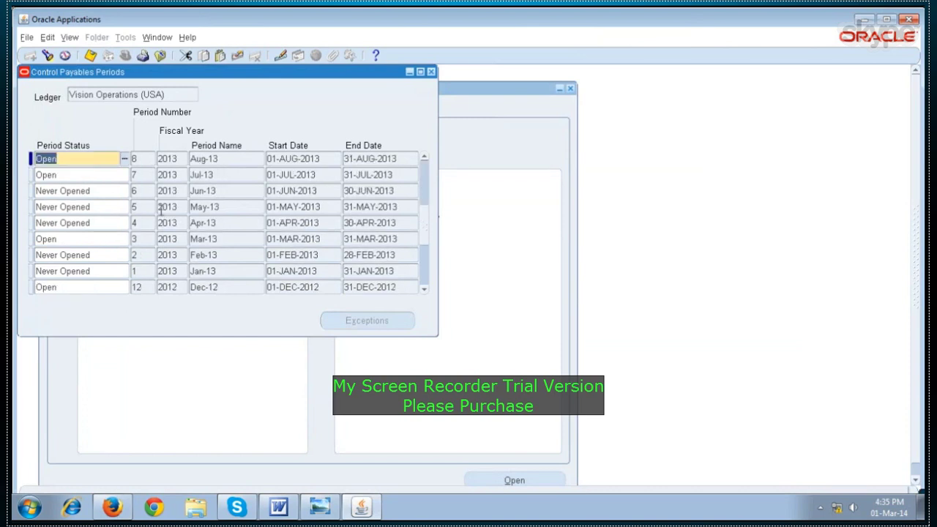
pyautogui.click(118, 272)
pyautogui.write('o')
pyautogui.press('Up')
pyautogui.write('o')
pyautogui.press('Up')
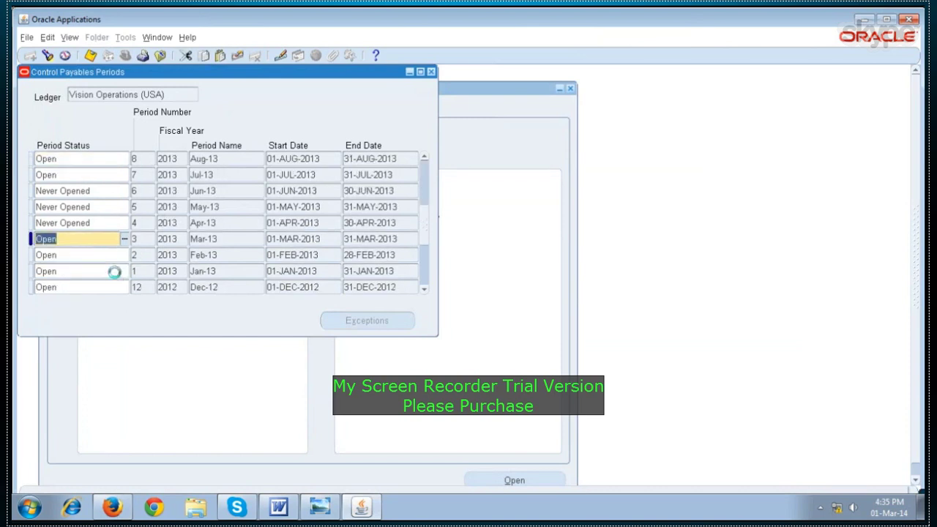
pyautogui.press('Up')
pyautogui.write('o')
pyautogui.press('Up')
pyautogui.write('o')
pyautogui.press('Up')
pyautogui.write('o')
pyautogui.press('Up')
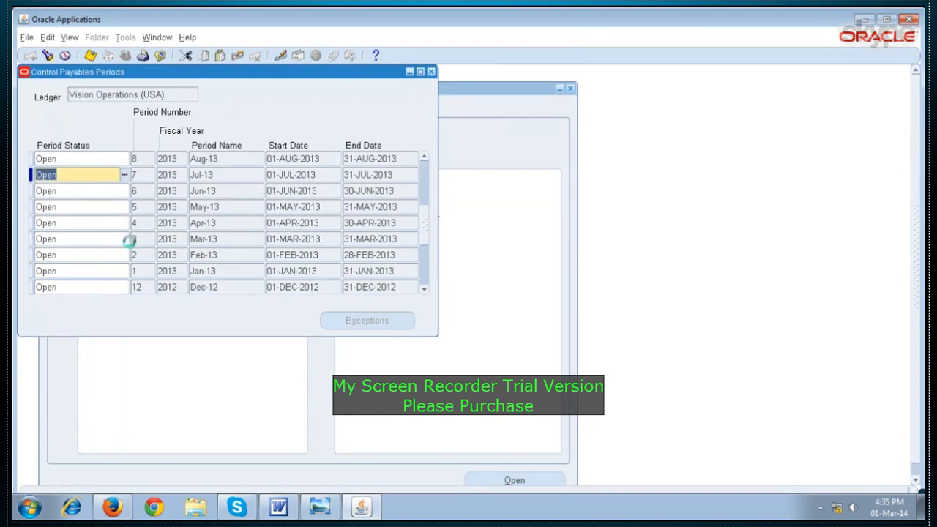
# Review the other payables periods, save the status changes and close Control Payables Periods
pyautogui.scroll(-10, 131, 242)
pyautogui.scroll(3, 138, 246)
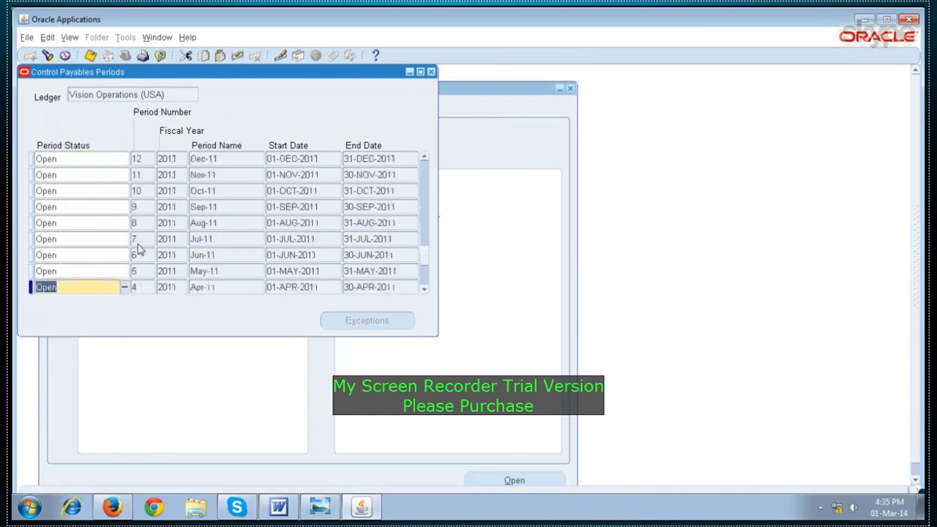
pyautogui.scroll(10, 138, 251)
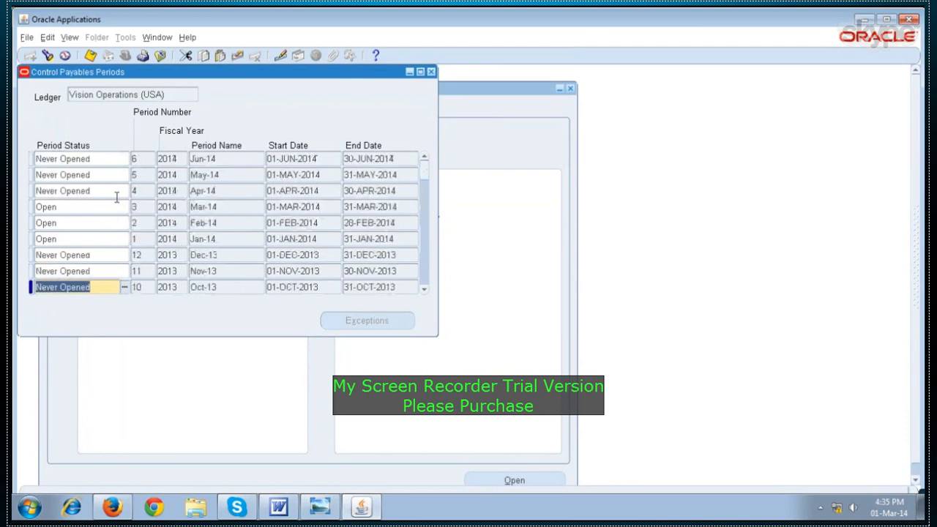
pyautogui.click(90, 55)
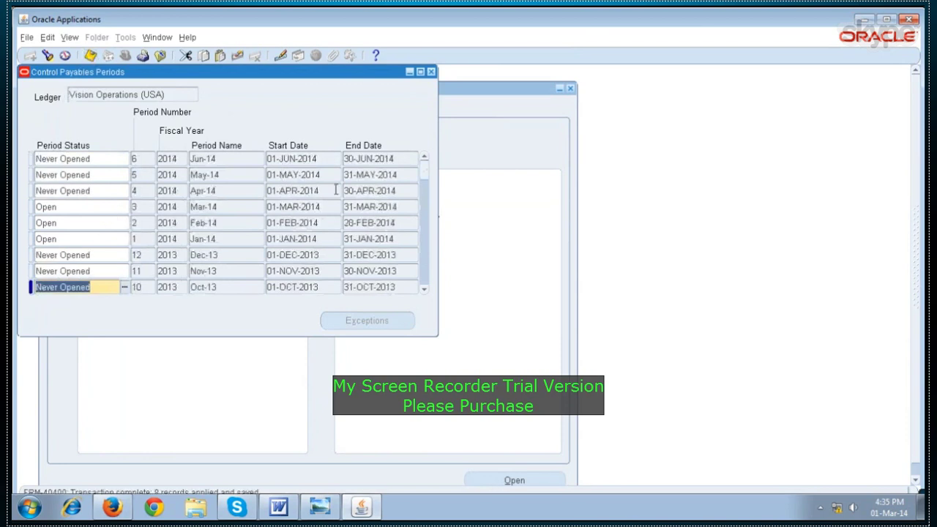
pyautogui.click(428, 71)
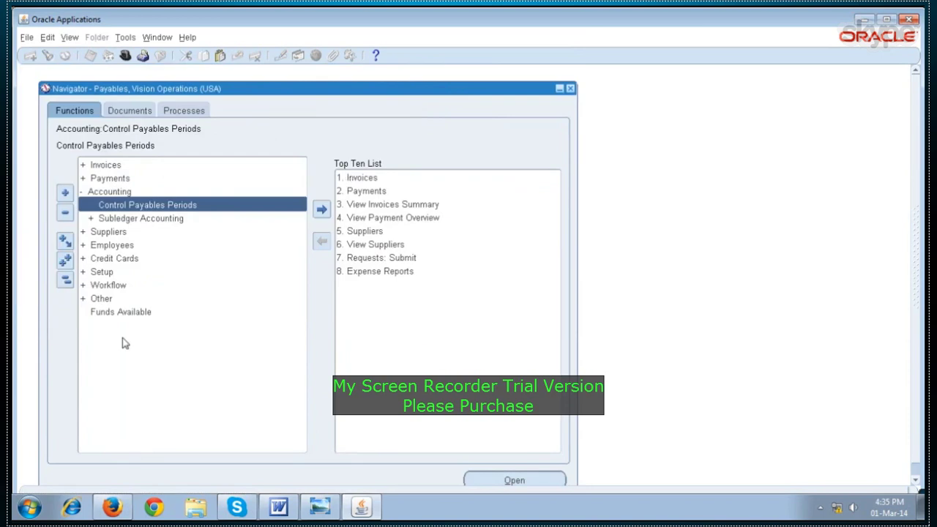
# Switch the responsibility to Receivables, Vision Operations (USA) and open Open/Close Periods under Control, Accounting
pyautogui.click(65, 279)
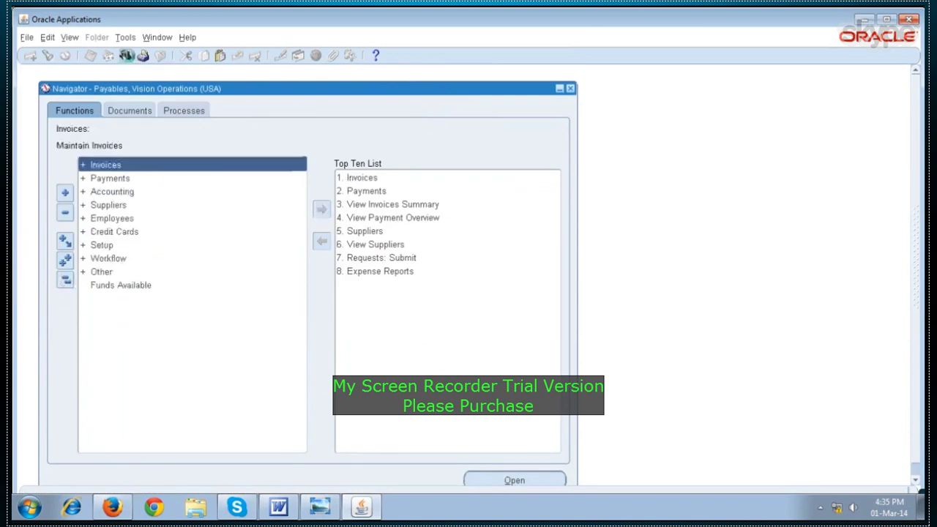
pyautogui.click(125, 55)
pyautogui.write('r%')
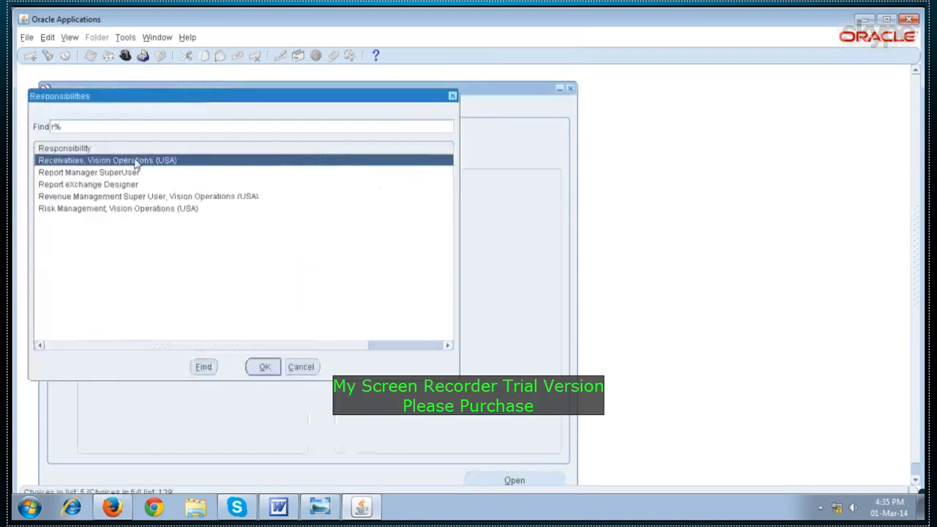
pyautogui.click(264, 367)
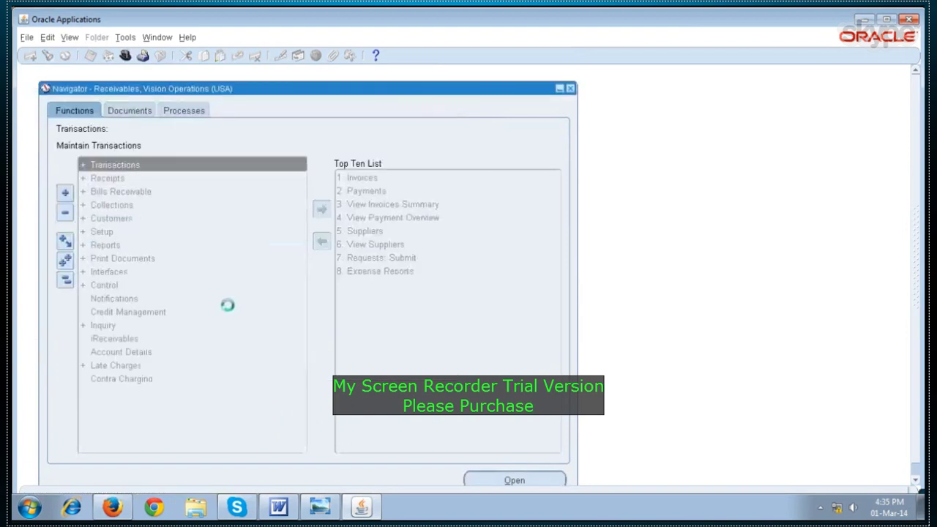
pyautogui.doubleClick(102, 285)
pyautogui.doubleClick(121, 338)
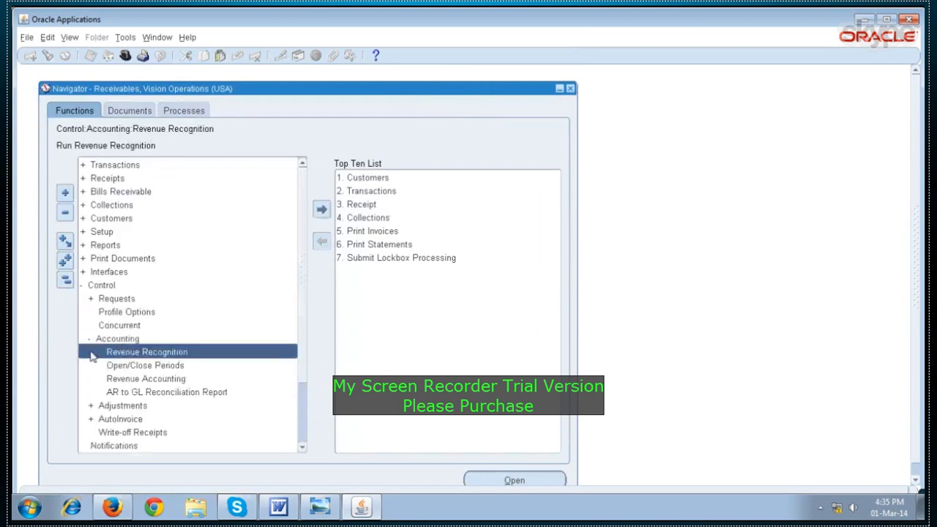
pyautogui.doubleClick(194, 365)
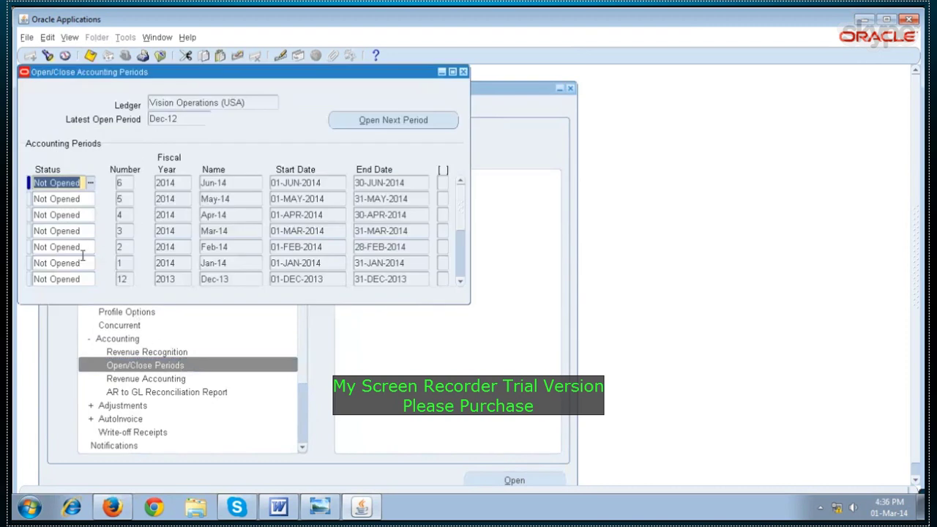
# Set the receivables accounting period status to Open for Jan-13 through Jun-13
pyautogui.scroll(-7, 90, 253)
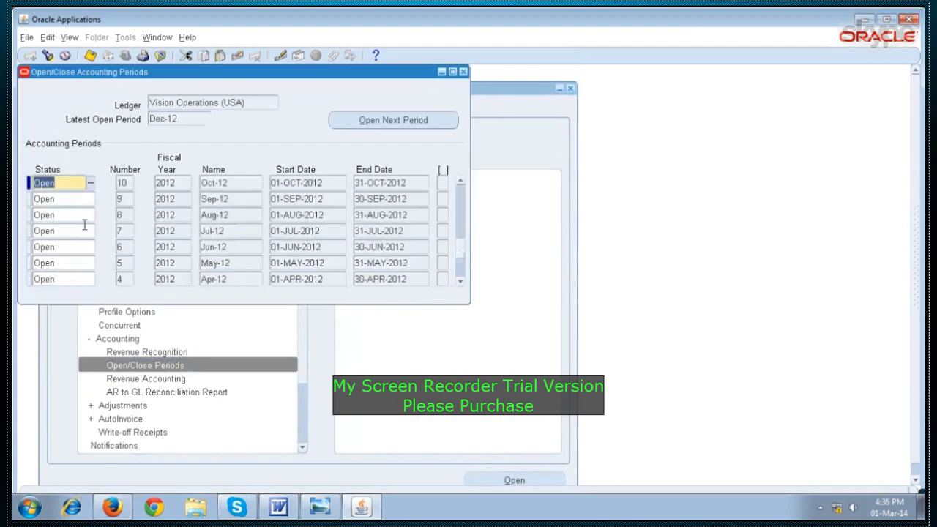
pyautogui.scroll(7, 459, 185)
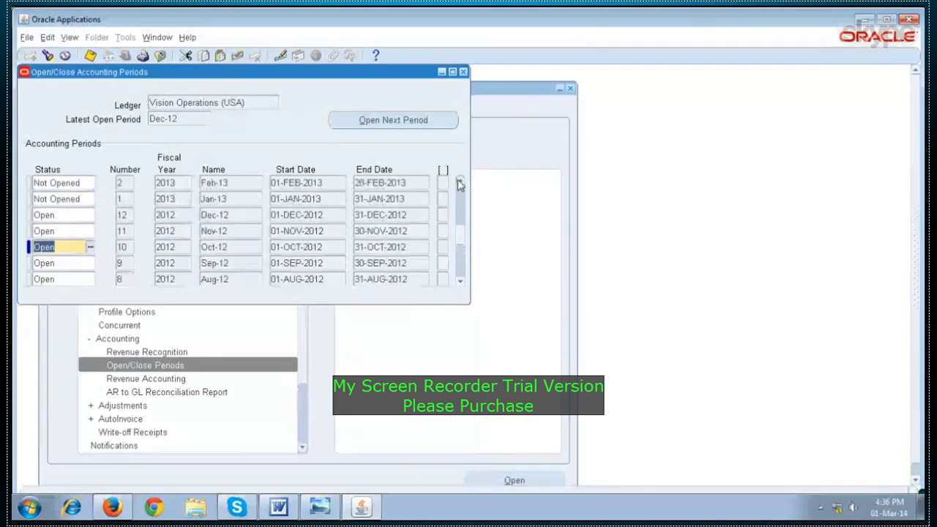
pyautogui.click(92, 249)
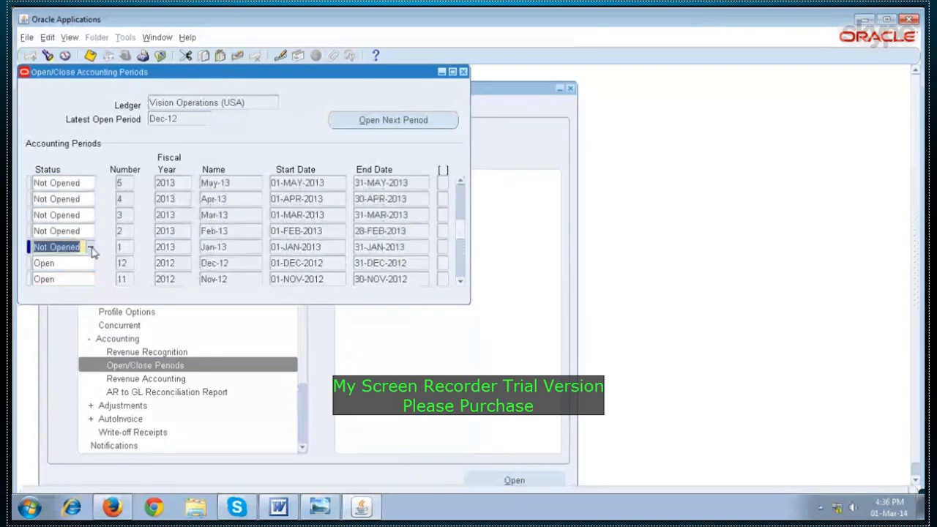
pyautogui.write('o')
pyautogui.press('Up')
pyautogui.write('o')
pyautogui.press('Up')
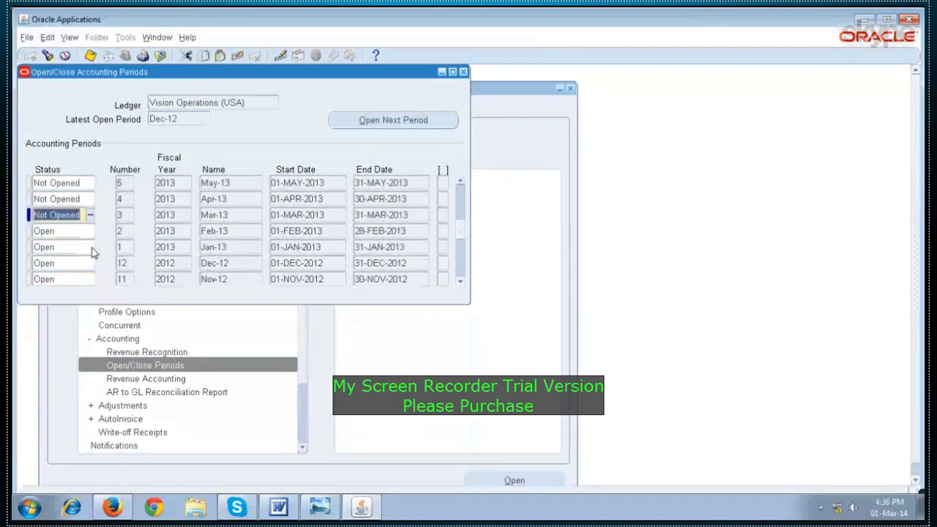
pyautogui.write('o')
pyautogui.press('Up')
pyautogui.press('o')
pyautogui.press('Up')
pyautogui.write('o')
pyautogui.press('Up')
pyautogui.write('o')
pyautogui.press('Up')
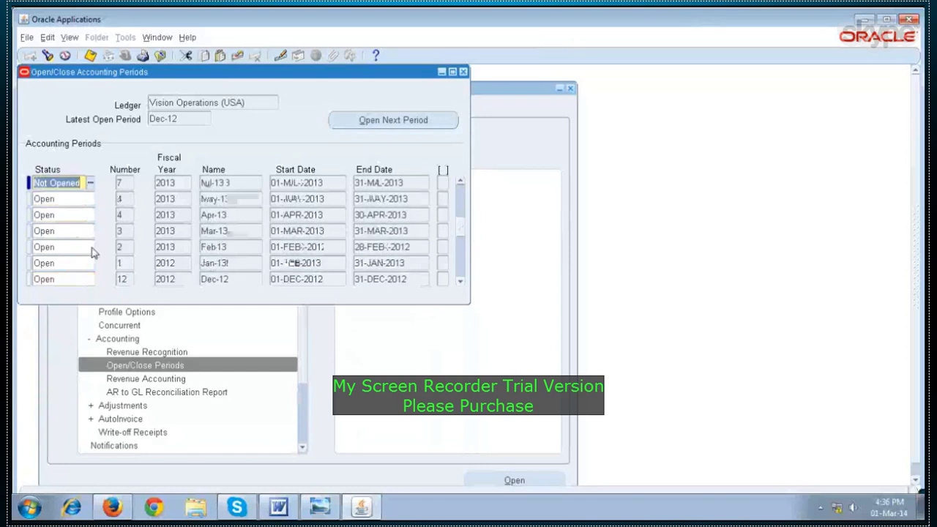
# Set the receivables accounting period status to Open for Jul-13 through Dec-13
pyautogui.write('o')
pyautogui.press('Up')
pyautogui.write('o')
pyautogui.press('Up')
pyautogui.write('o')
pyautogui.press('Up')
pyautogui.write('o')
pyautogui.press('Up')
pyautogui.write('o')
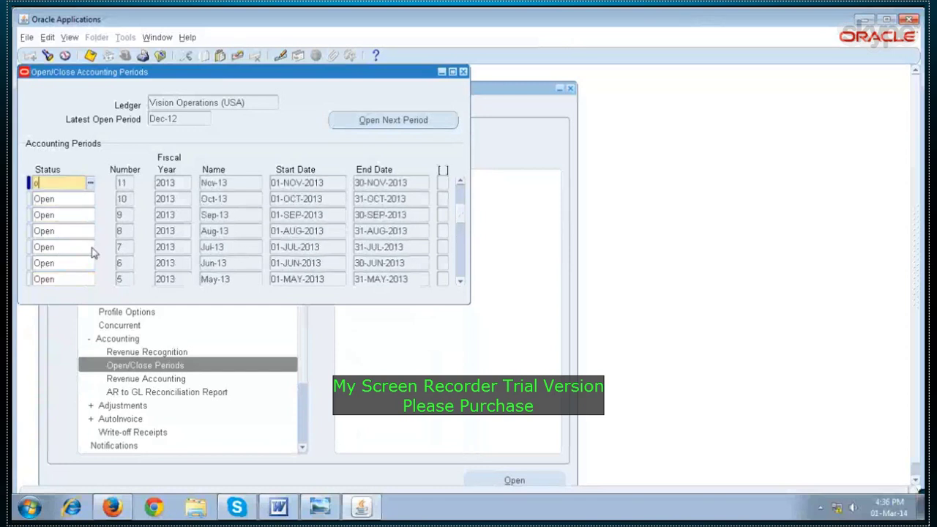
pyautogui.press('Up')
pyautogui.write('o')
pyautogui.press('Up')
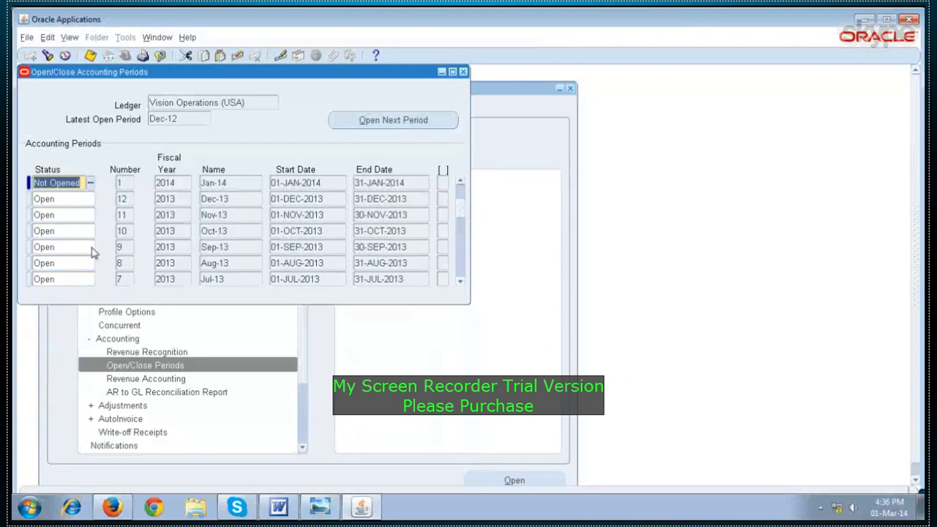
# Set the receivables accounting period status to Open for Jan-14, Feb-14 and Mar-14
pyautogui.write('o')
pyautogui.press('Up')
pyautogui.write('o')
pyautogui.press('Up')
pyautogui.write('o')
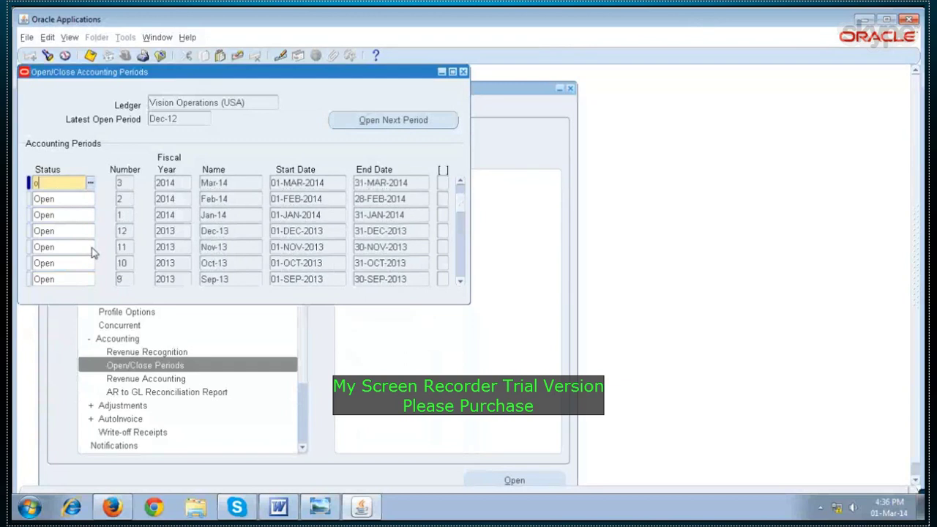
pyautogui.press('Up')
pyautogui.press('Up')
pyautogui.press('Up')
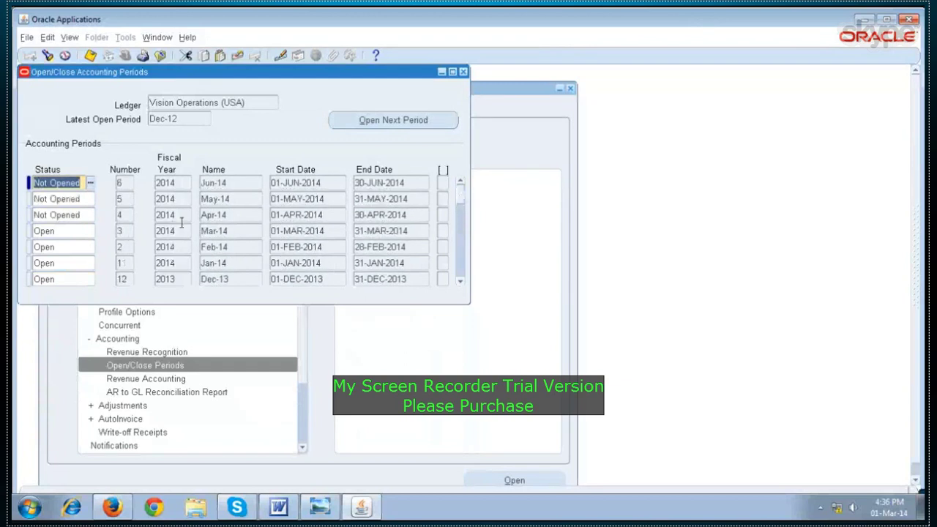
# Save the receivables period status changes and close Open/Close Accounting Periods
pyautogui.click(235, 231)
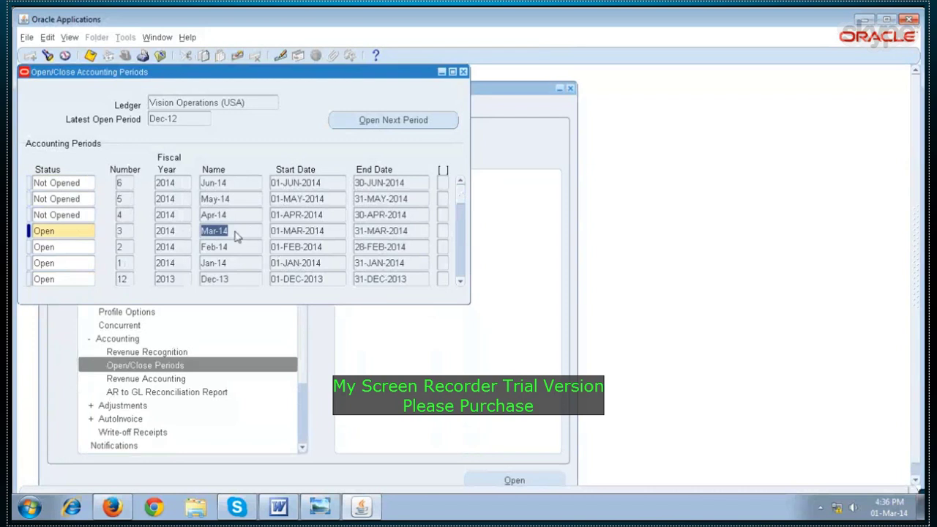
pyautogui.click(91, 56)
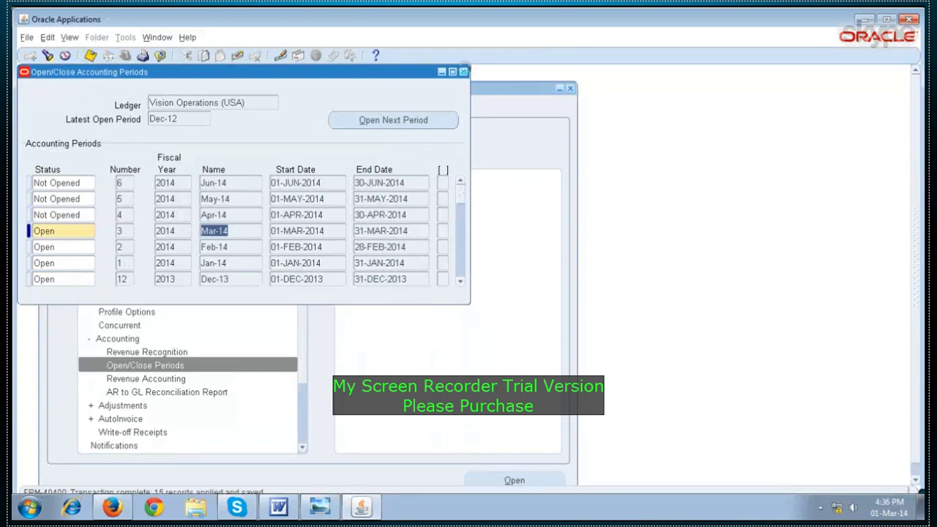
pyautogui.click(462, 72)
# Collapse the Receivables function list and switch the responsibility to Purchasing, Vision Operations (USA)
pyautogui.click(65, 279)
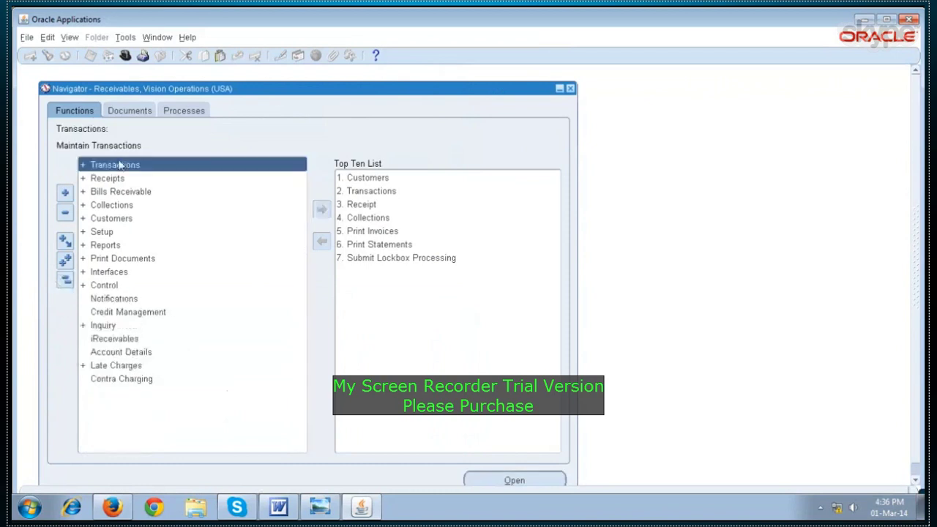
pyautogui.click(126, 60)
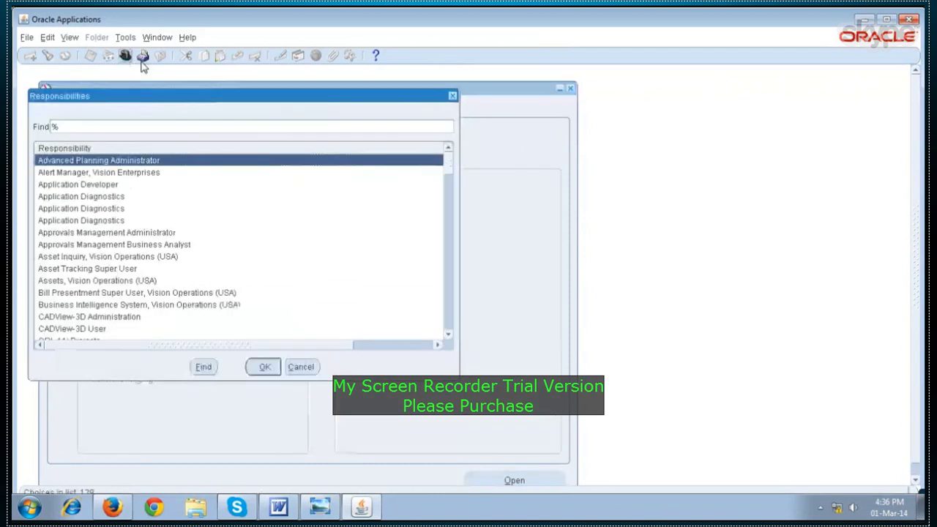
pyautogui.write('p')
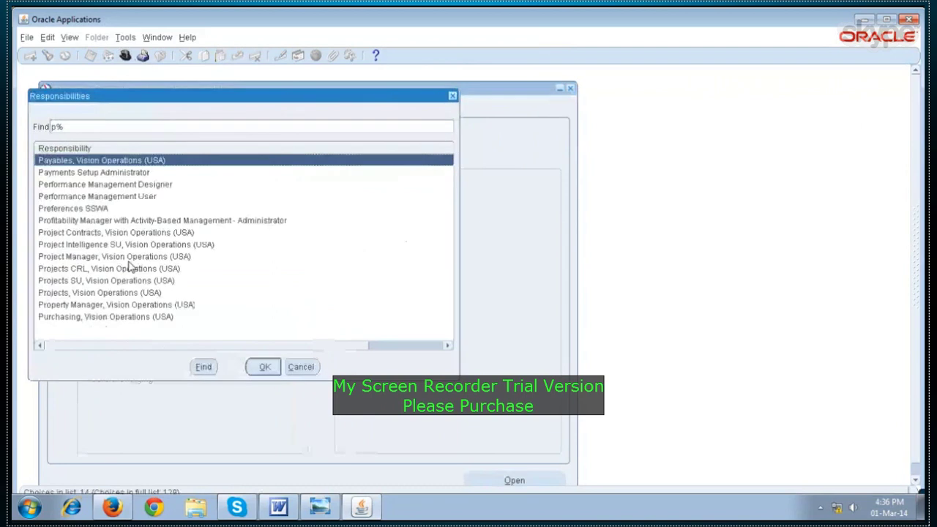
pyautogui.click(195, 316)
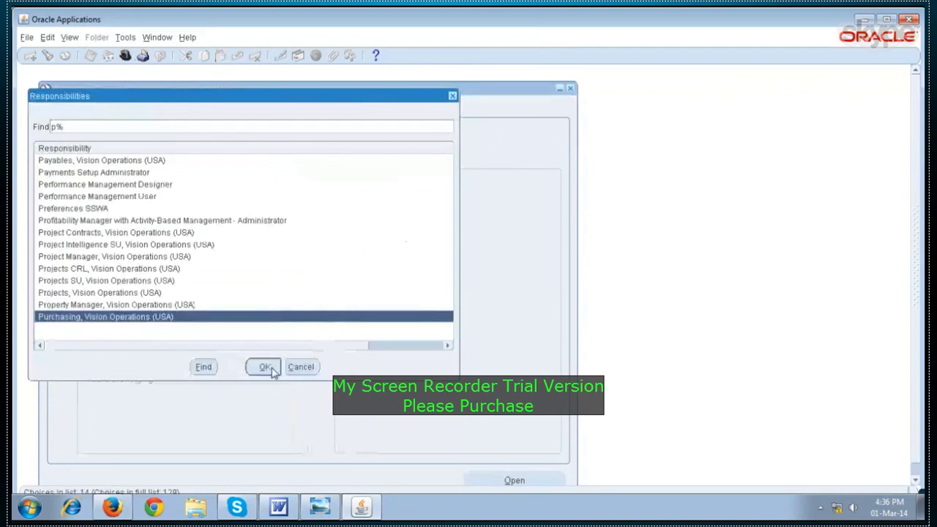
pyautogui.click(269, 368)
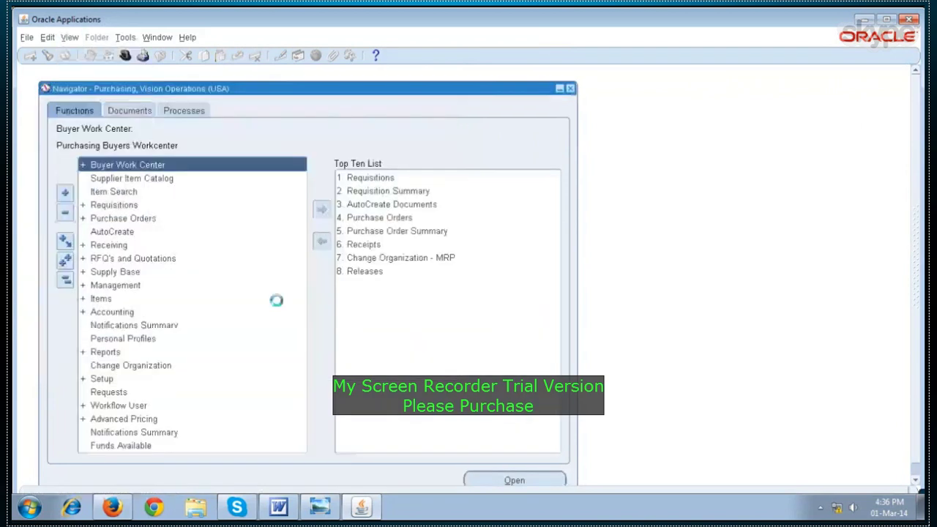
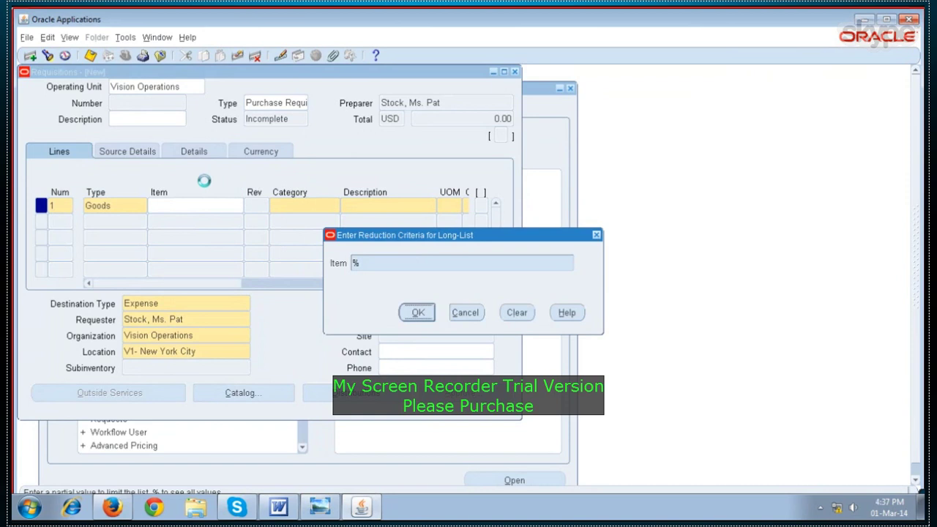
# Choose item 75100004 (Paper Carrier) for requisition line 1 and set its quantity to 100
pyautogui.scroll(-3, 252, 229)
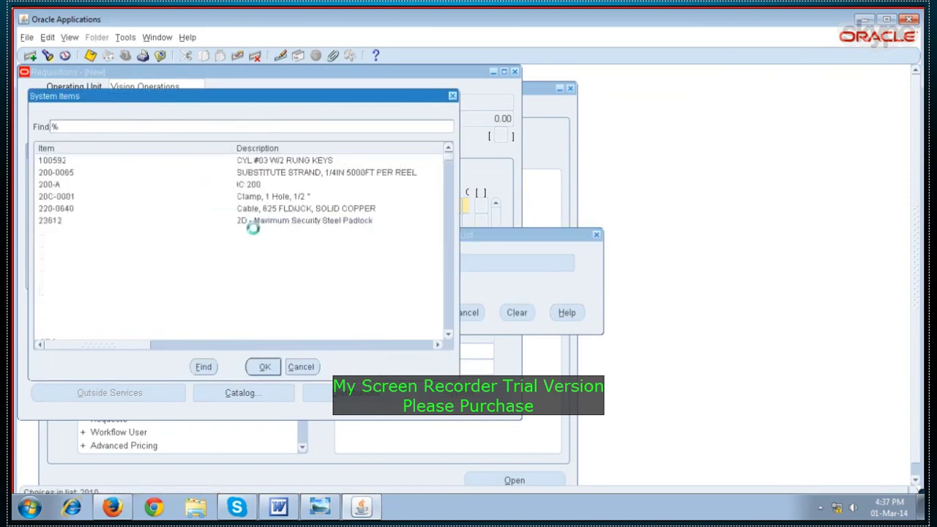
pyautogui.click(264, 366)
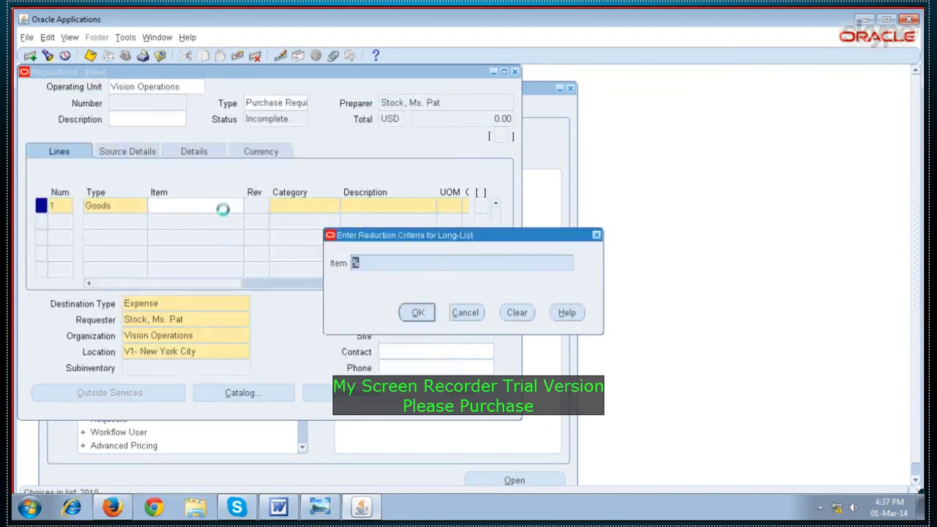
pyautogui.click(223, 284)
pyautogui.moveTo(222, 285); pyautogui.dragTo(242, 284)
pyautogui.click(311, 205)
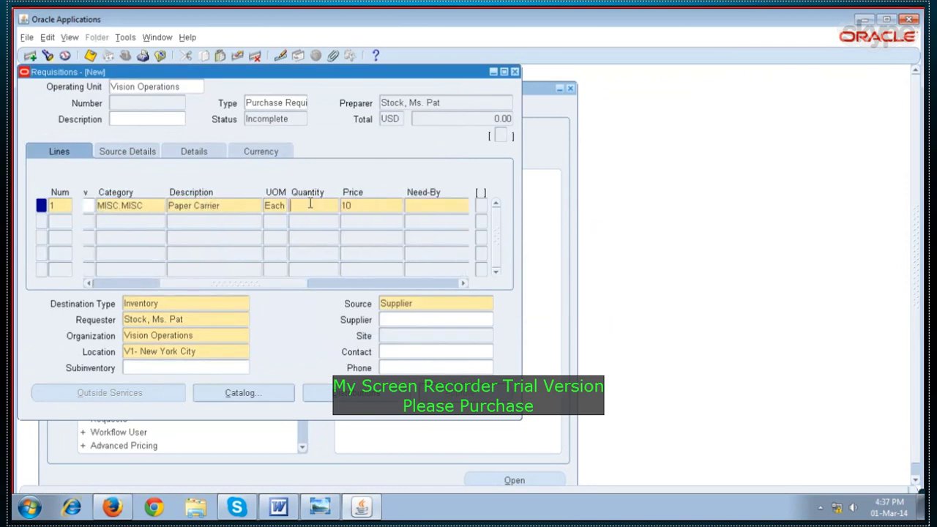
pyautogui.write('100')
# Set the need-by date of requisition line 1 to 03-MAR-2014
pyautogui.click(424, 206)
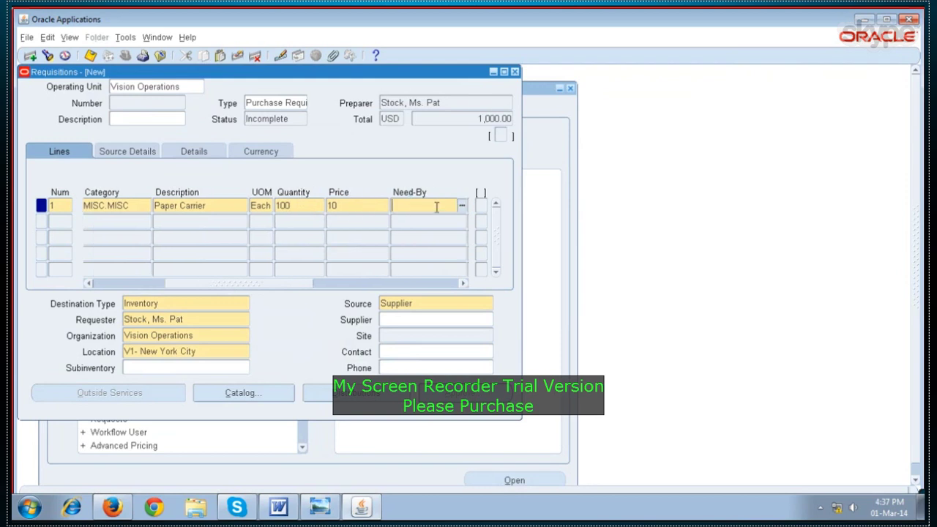
pyautogui.click(463, 206)
pyautogui.click(123, 208)
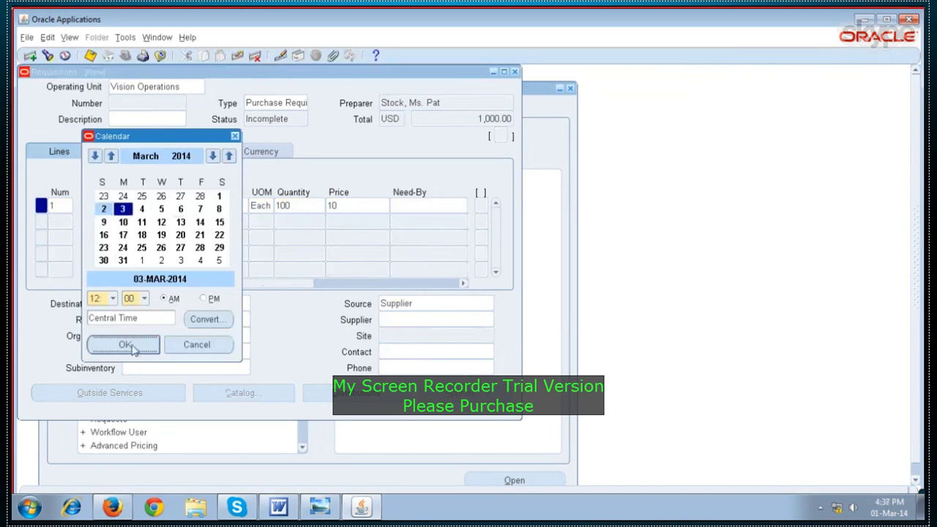
pyautogui.click(124, 343)
pyautogui.press('Tab')
# Review the requisition line's item, quantity, need-by date and amount, and check the Subinventory field
pyautogui.click(78, 151)
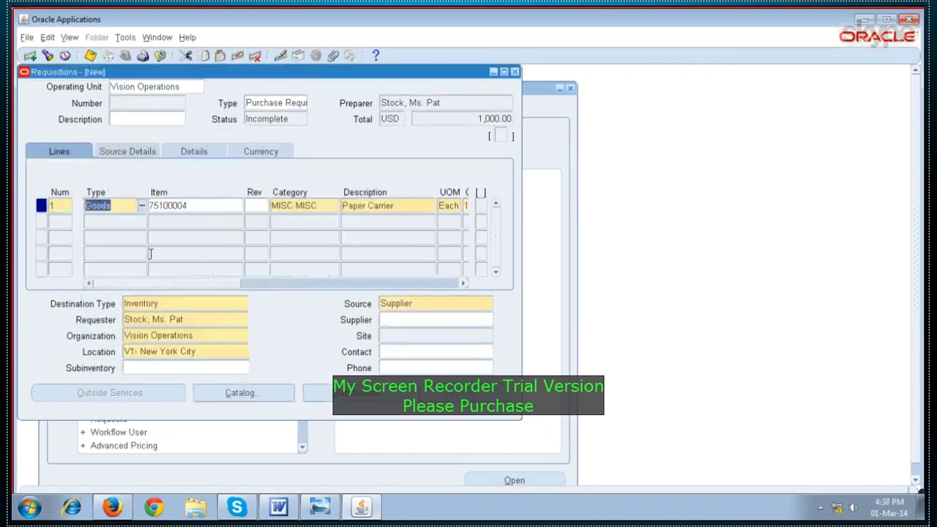
pyautogui.press('Tab')
pyautogui.press('Tab')
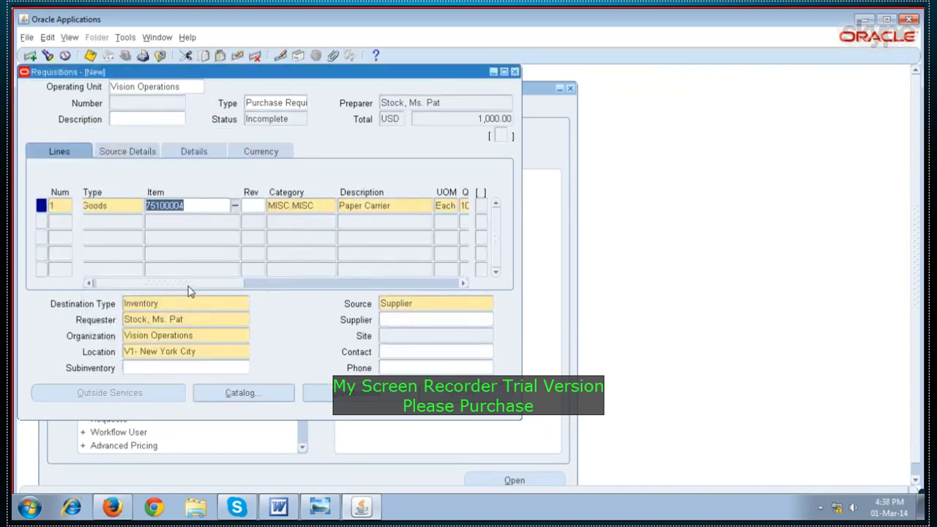
pyautogui.click(328, 200)
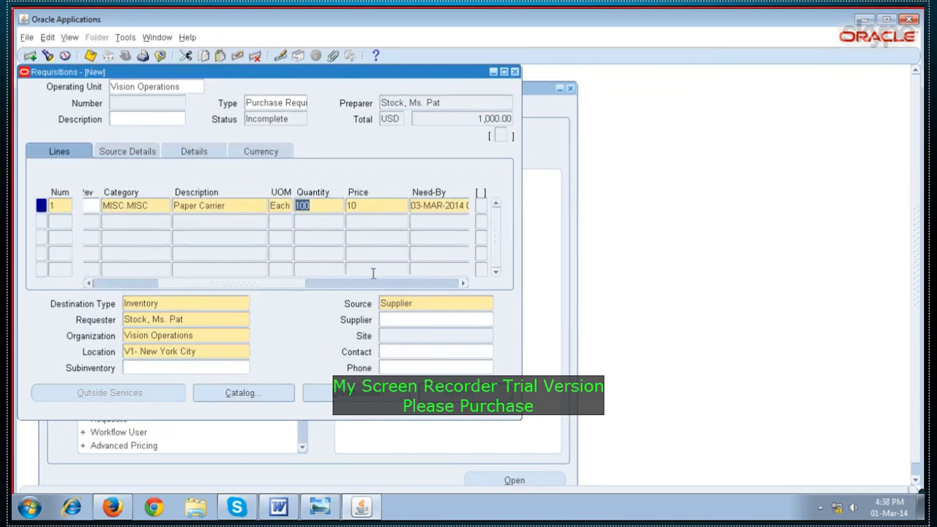
pyautogui.moveTo(291, 289); pyautogui.dragTo(346, 289)
pyautogui.click(324, 206)
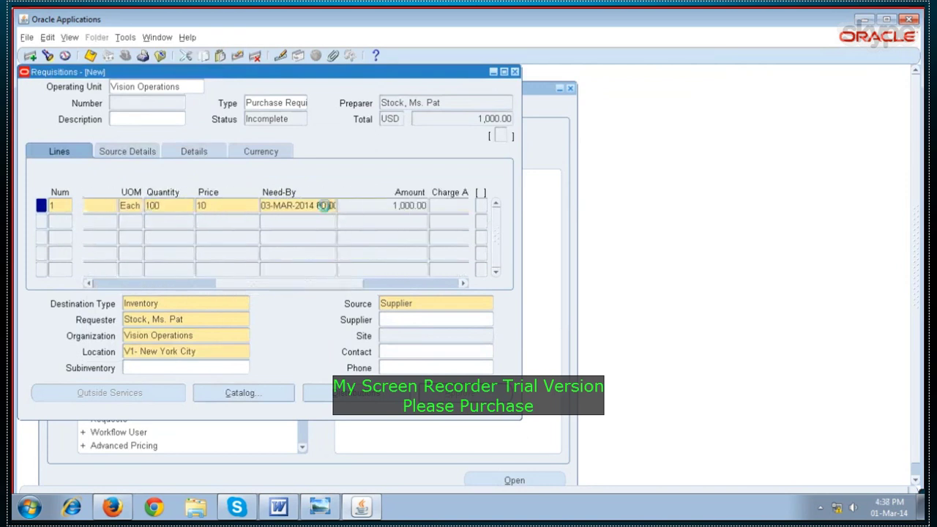
pyautogui.click(380, 205)
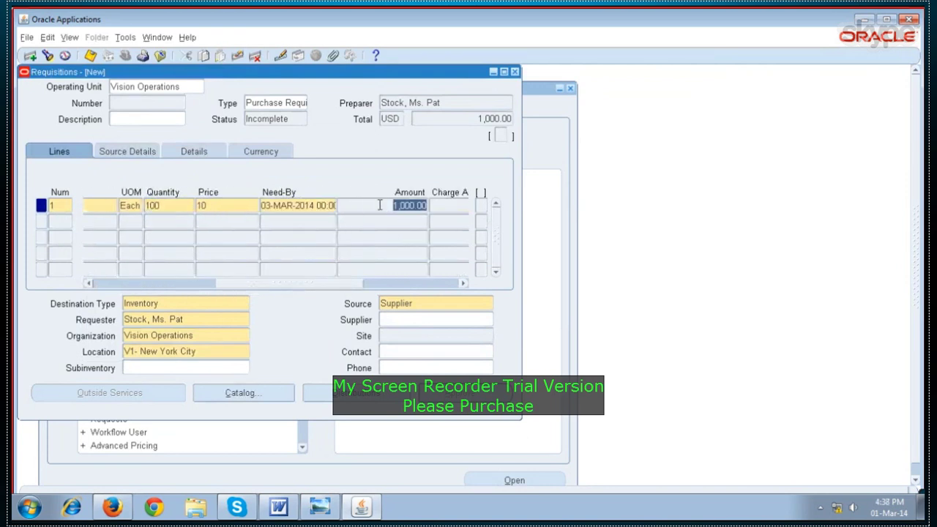
pyautogui.click(171, 367)
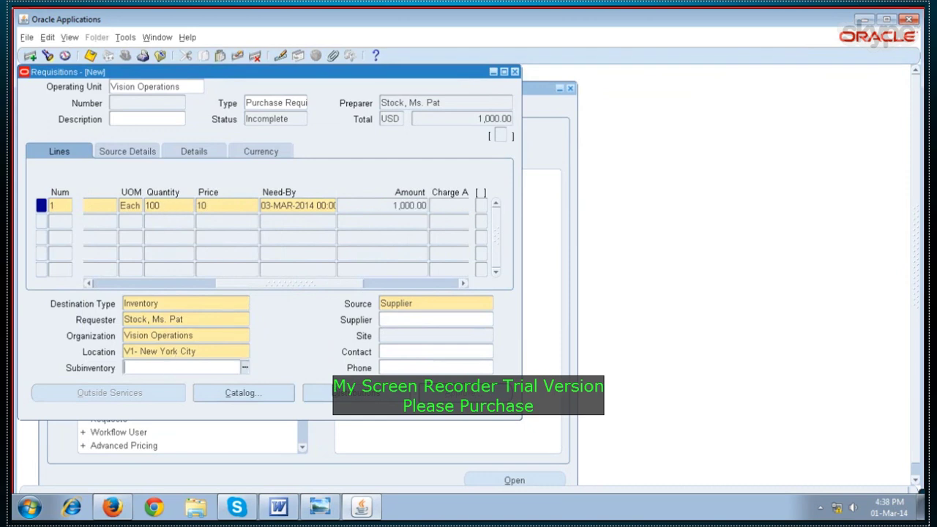
# Open the requisition line's distributions, save the requisition and close Distributions
pyautogui.click(319, 397)
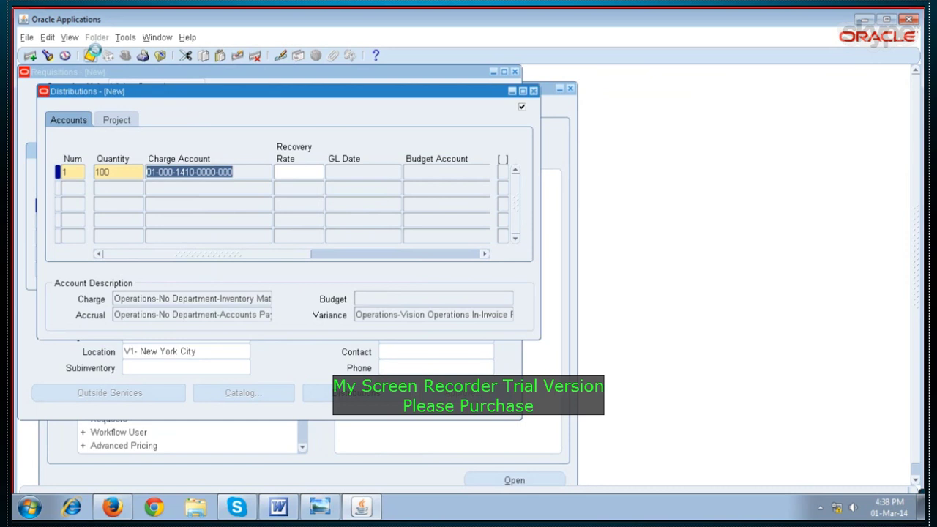
pyautogui.click(91, 51)
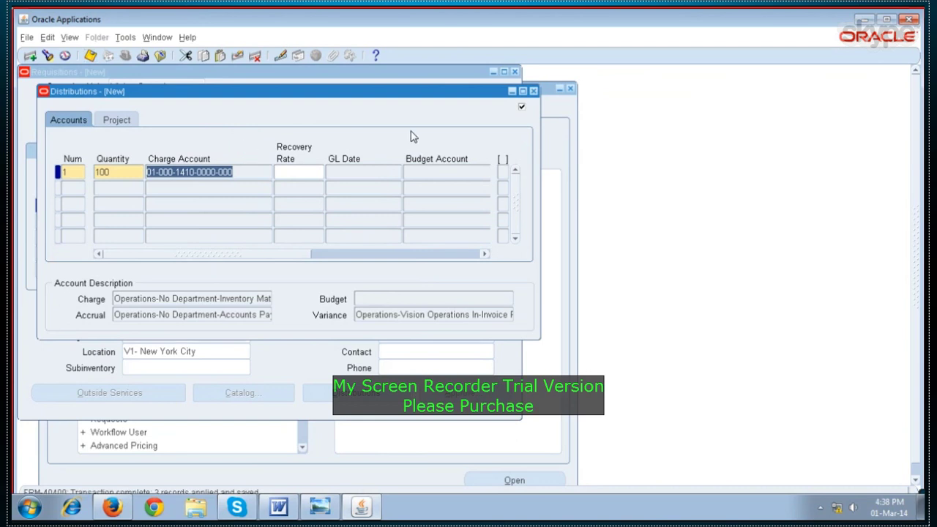
pyautogui.click(534, 92)
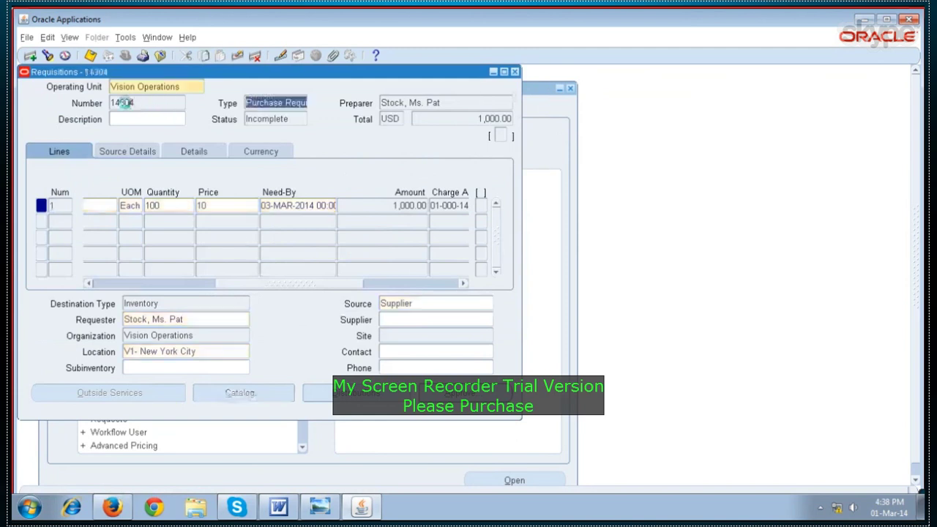
# Copy the requisition number into the SCM document in Microsoft Word and prefix it with "PO -"
pyautogui.doubleClick(122, 103)
pyautogui.rightClick(126, 105)
pyautogui.click(138, 122)
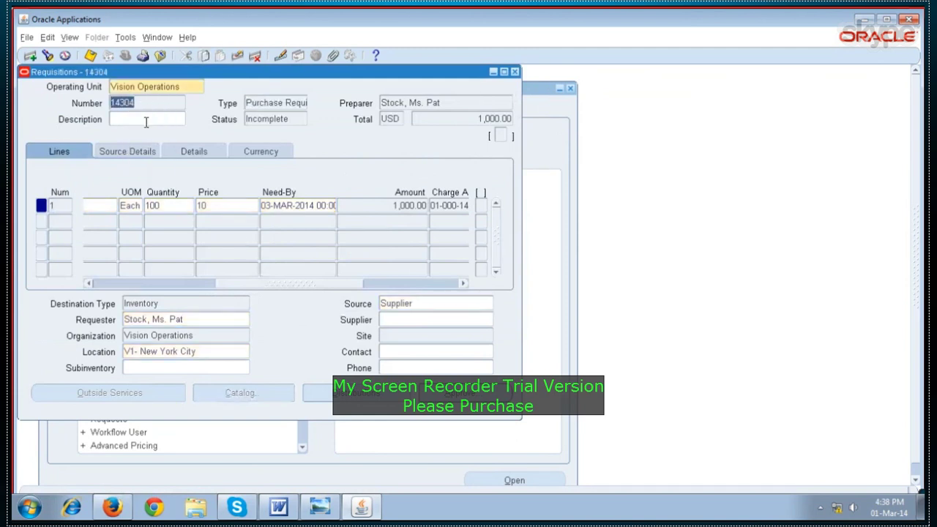
pyautogui.click(278, 506)
pyautogui.click(175, 275)
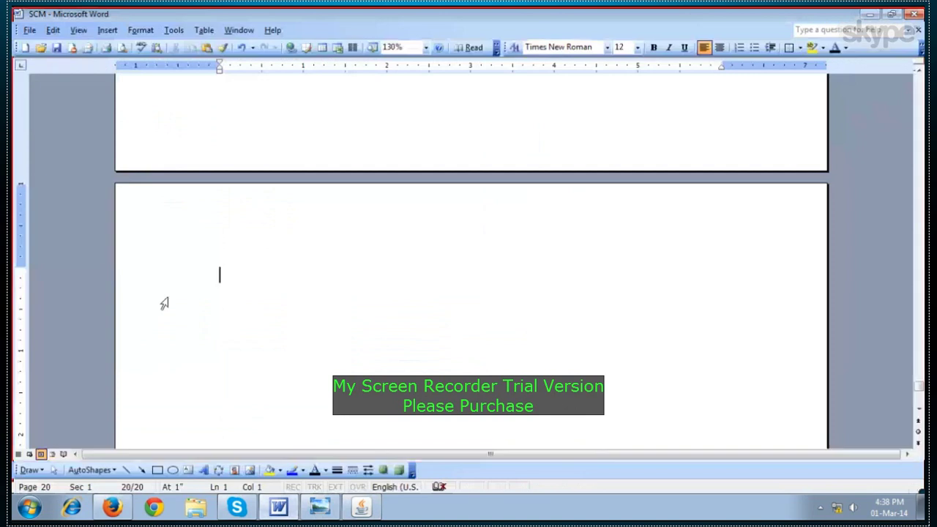
pyautogui.hotkey('ctrl', 'v')
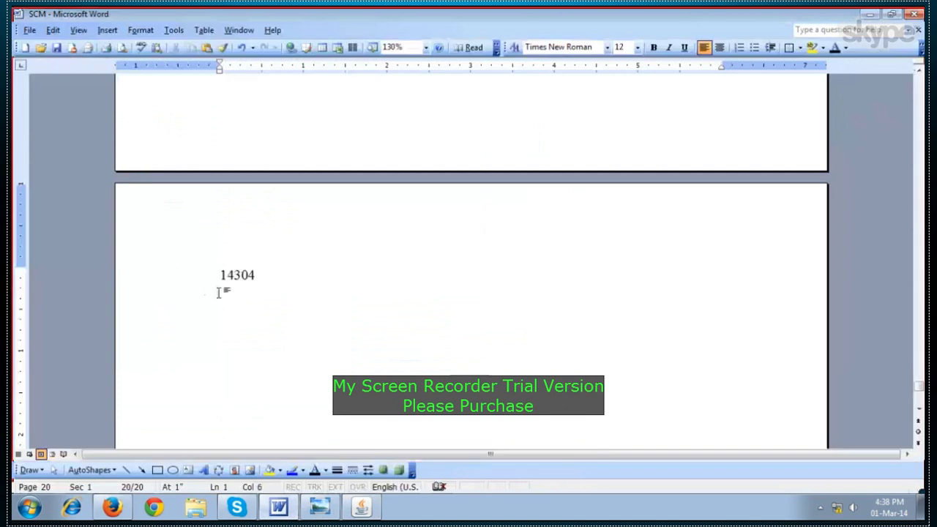
pyautogui.click(221, 292)
pyautogui.write('PO -')
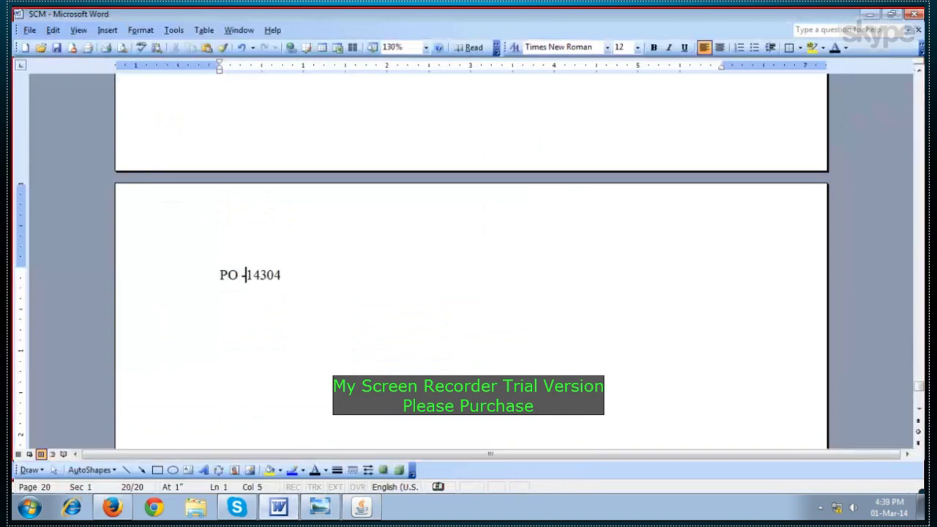
# Finish the "PO –" line with a space before the requisition number and add two new lines below it
pyautogui.press('Right')
pyautogui.press('End')
pyautogui.press('Return')
pyautogui.press('Return')
# Switch to Oracle Applications and submit the requisition for approval, closing its window
pyautogui.click(364, 508)
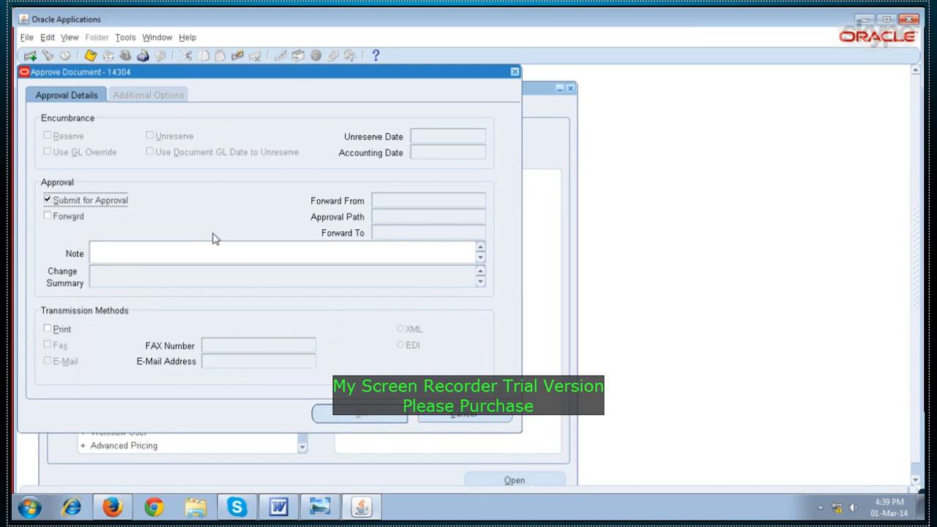
pyautogui.click(514, 72)
# Find the requisition by its pasted number in Requisition Summary and check its approval status
pyautogui.doubleClick(151, 218)
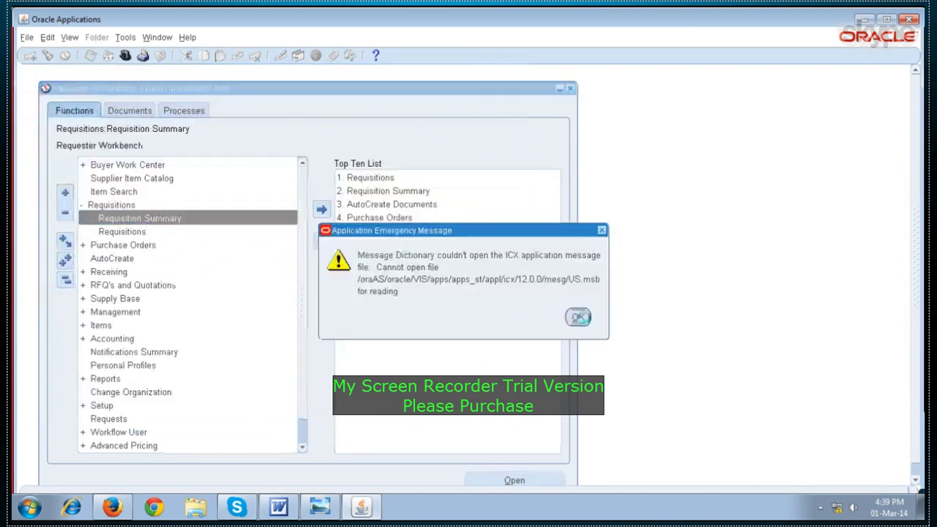
pyautogui.click(577, 317)
pyautogui.rightClick(180, 119)
pyautogui.click(195, 151)
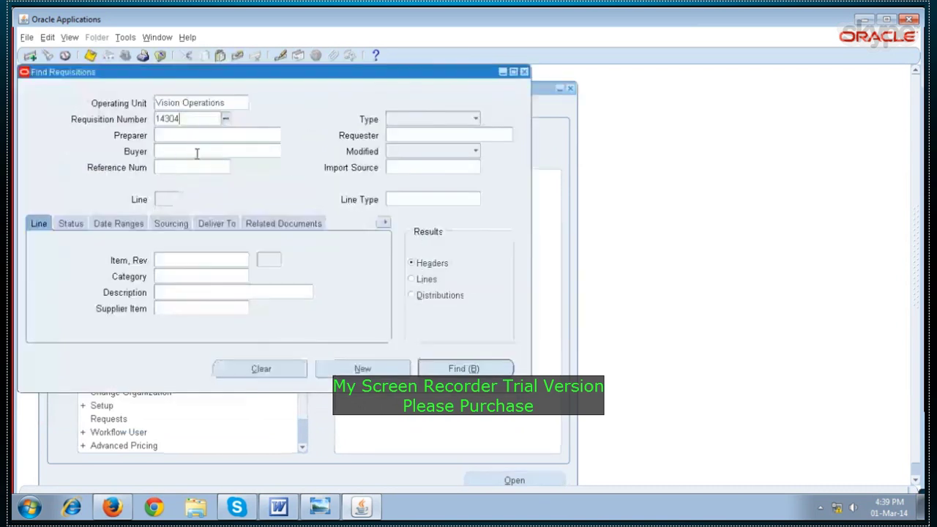
pyautogui.click(431, 372)
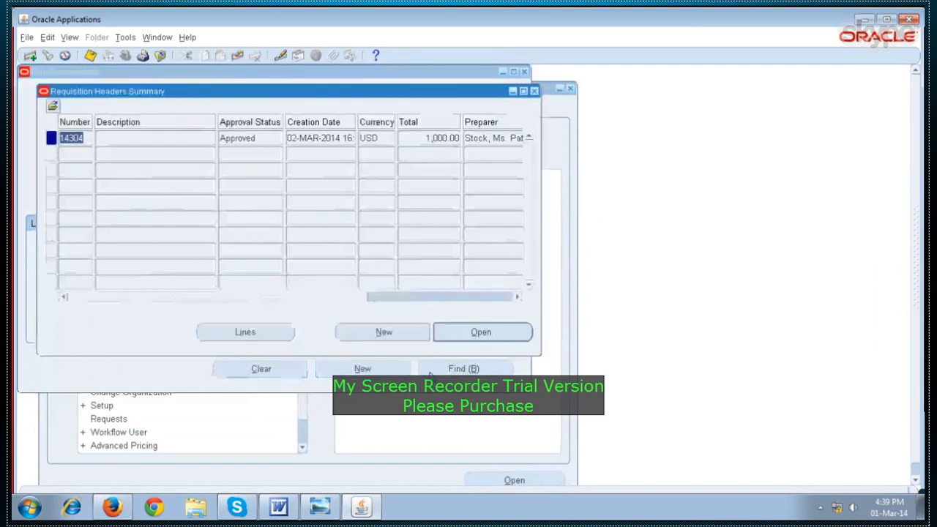
pyautogui.click(268, 138)
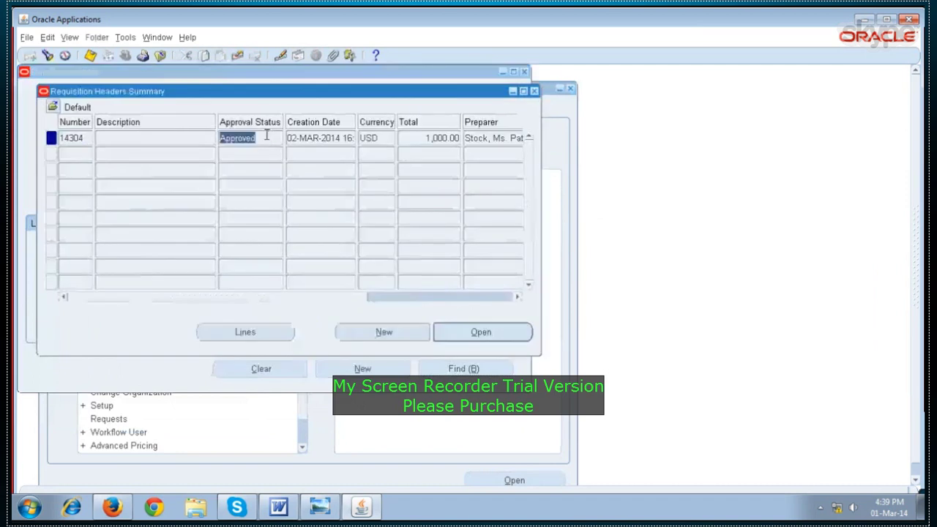
# Copy the requisition number from the Requisition Headers Summary and close the summary and find windows
pyautogui.click(80, 139)
pyautogui.hotkey('ctrl', 'c')
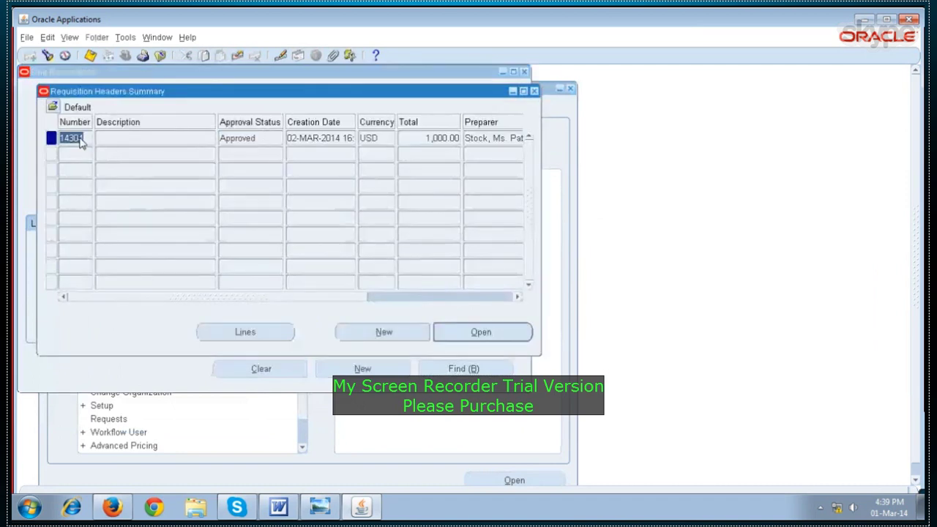
pyautogui.click(534, 91)
pyautogui.click(524, 72)
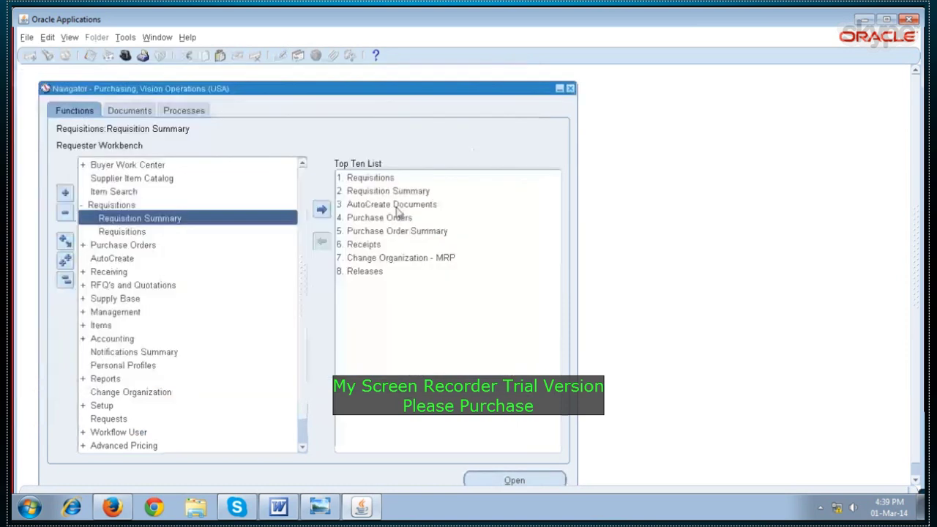
# Open AutoCreate, clear the default search criteria and find the requisition's lines by the copied requisition number
pyautogui.click(66, 281)
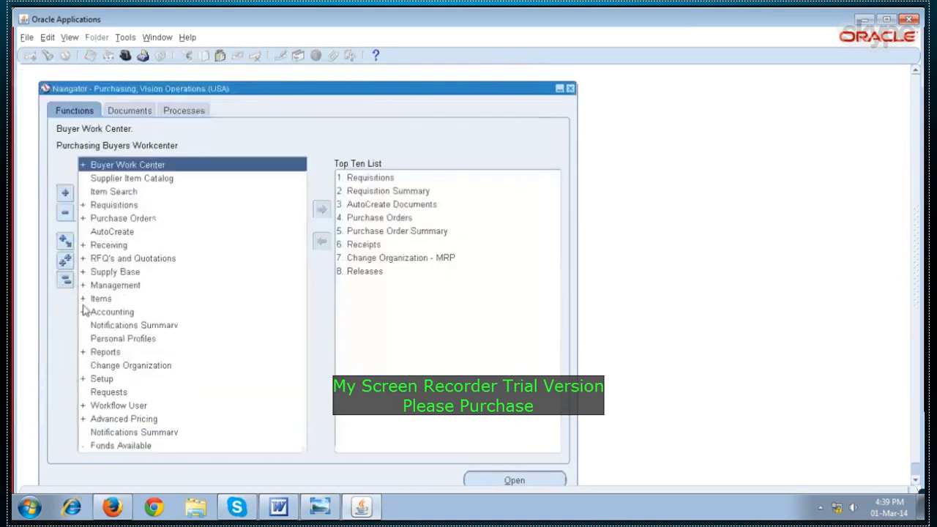
pyautogui.click(141, 232)
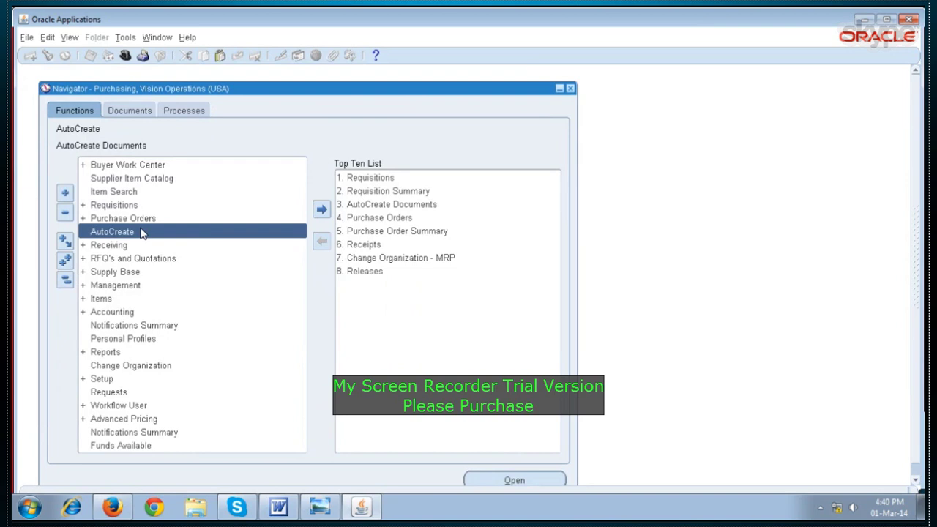
pyautogui.click(65, 279)
pyautogui.doubleClick(145, 233)
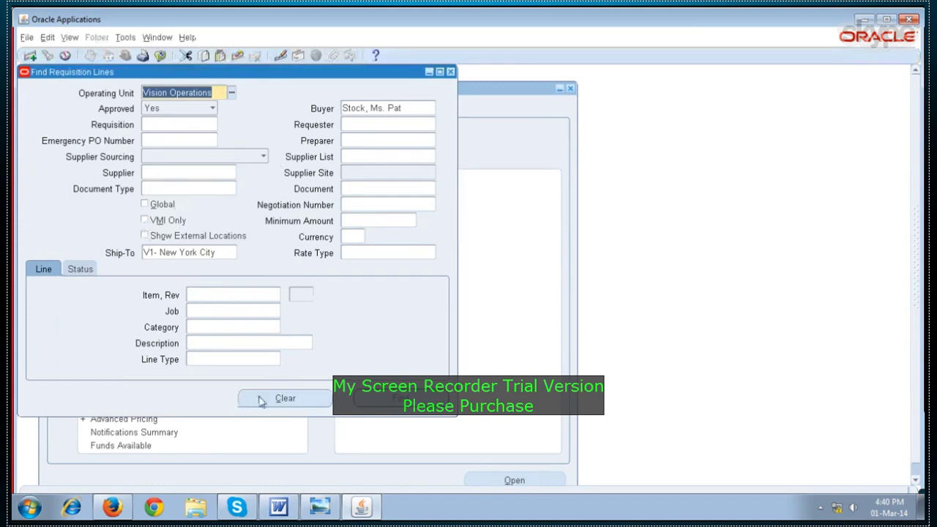
pyautogui.click(260, 398)
pyautogui.rightClick(168, 126)
pyautogui.click(178, 162)
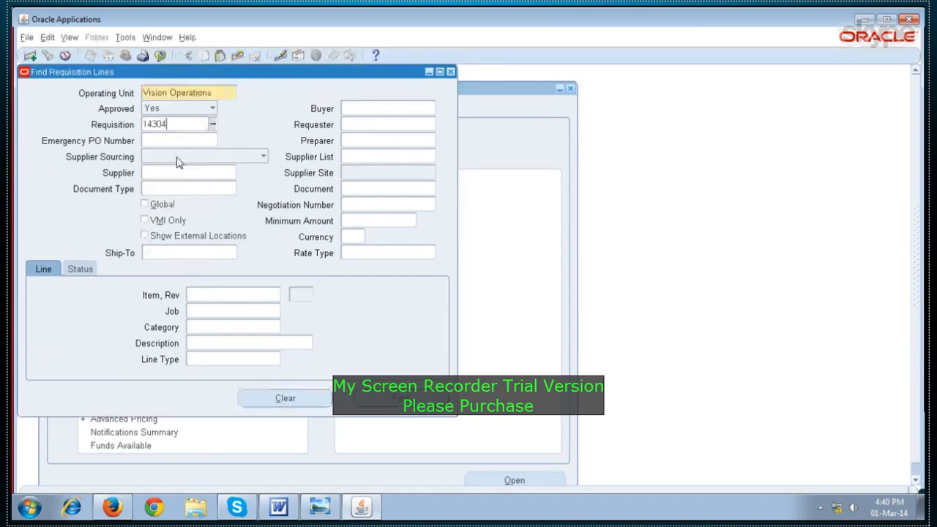
pyautogui.click(172, 141)
pyautogui.click(375, 399)
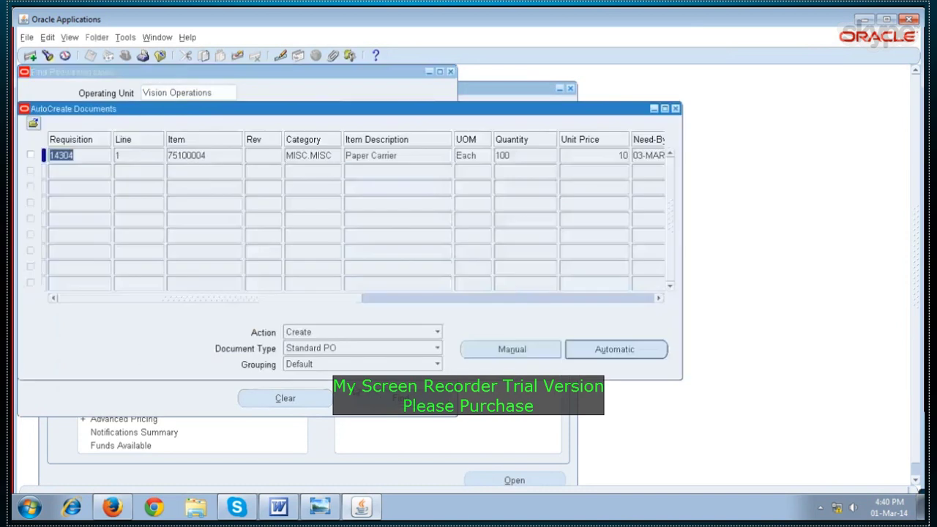
# Select the Paper Carrier requisition line and set the AutoCreate document type to RFQ
pyautogui.click(30, 155)
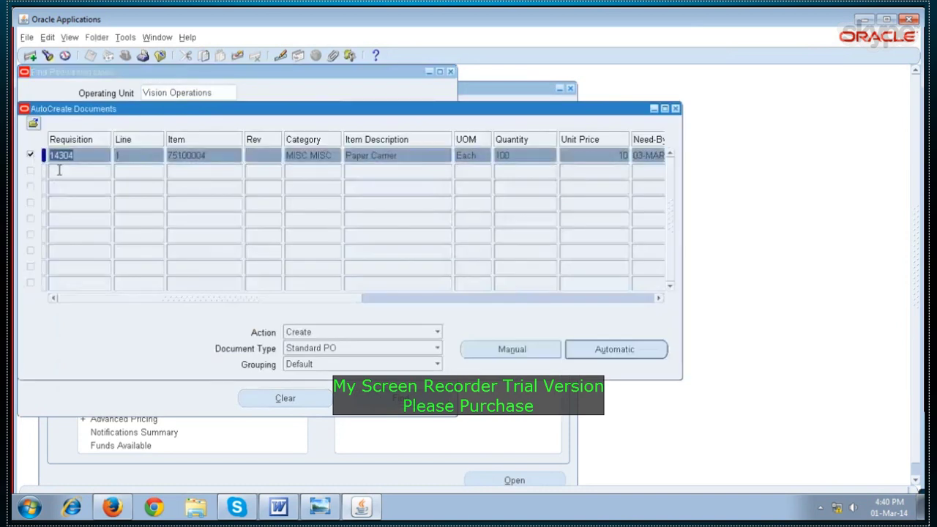
pyautogui.click(315, 352)
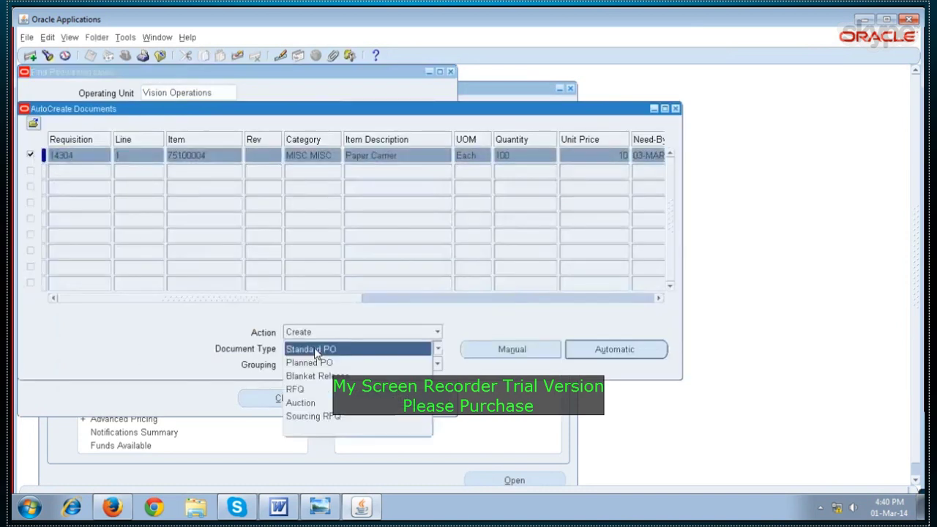
pyautogui.click(295, 389)
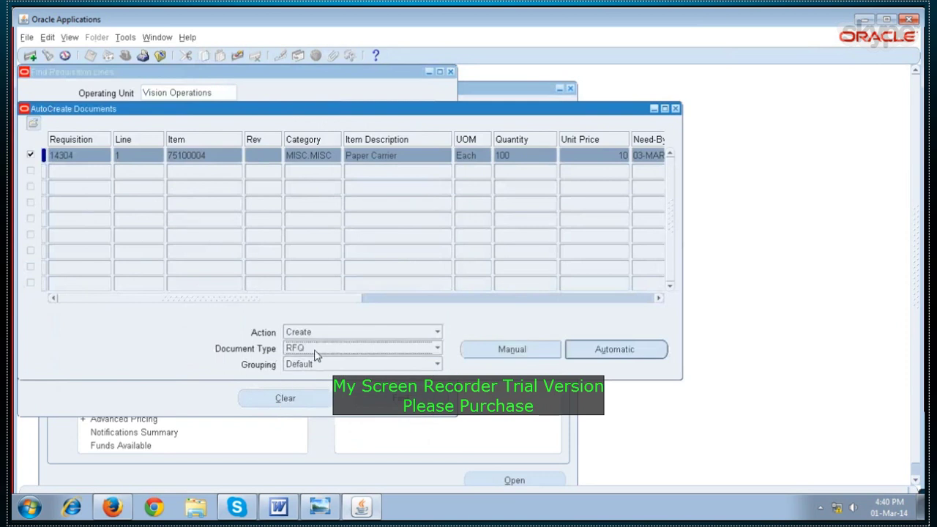
# Automatically create the new document from the selected line with the RFQ type Bid RFQ
pyautogui.click(594, 354)
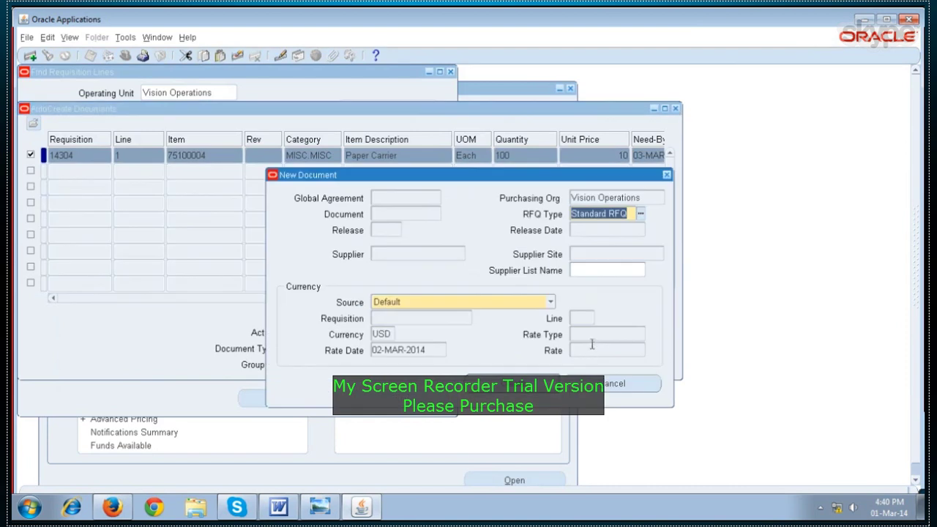
pyautogui.click(641, 213)
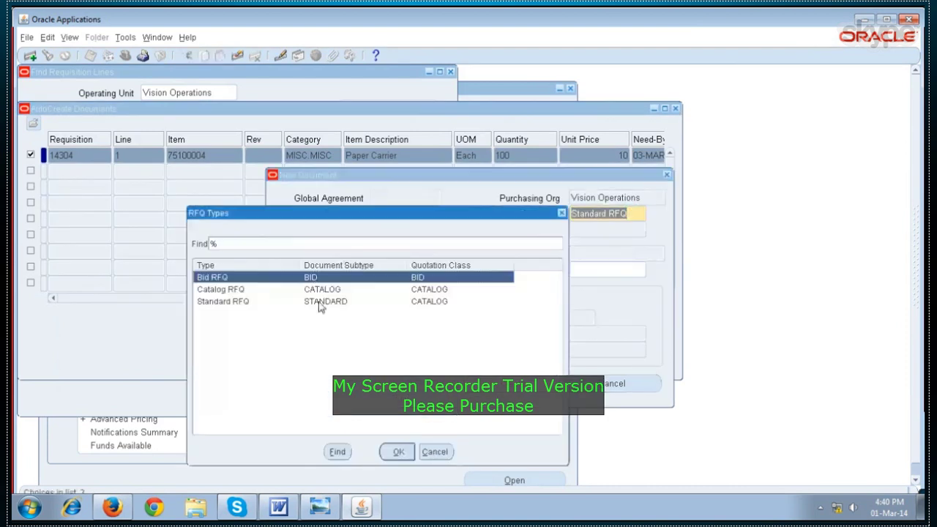
pyautogui.click(395, 452)
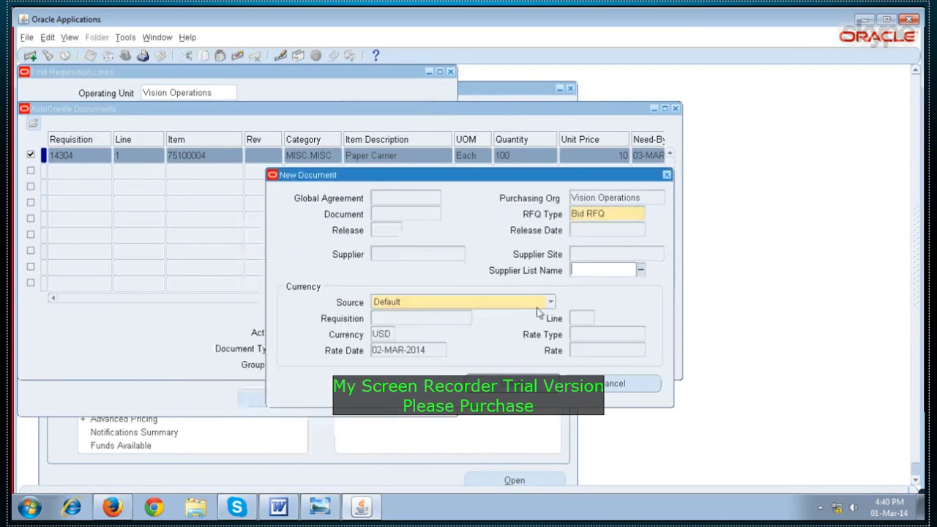
pyautogui.click(627, 216)
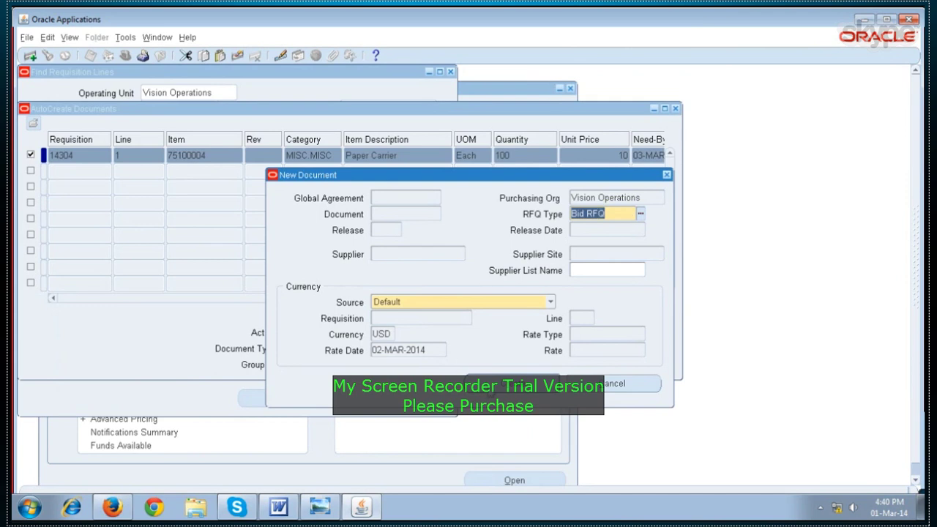
pyautogui.click(492, 388)
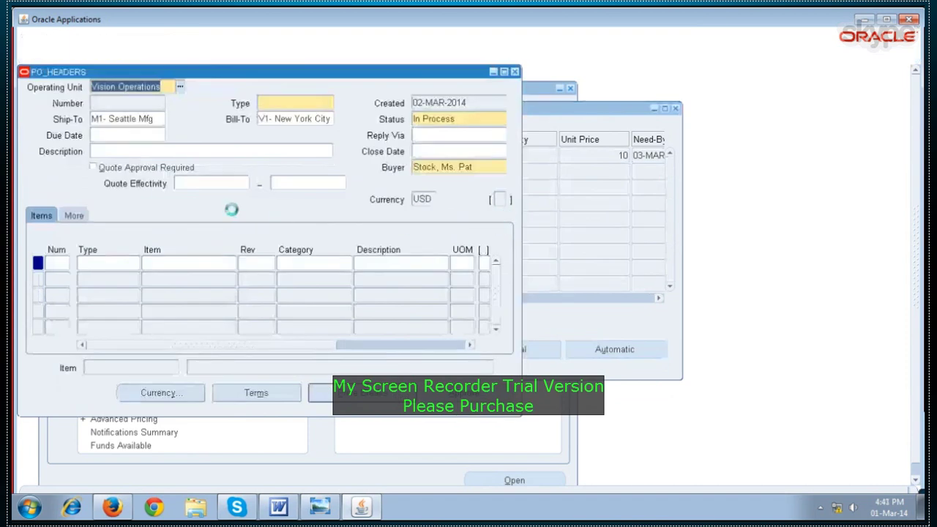
# Set the RFQ's status to Active and save it
pyautogui.click(474, 120)
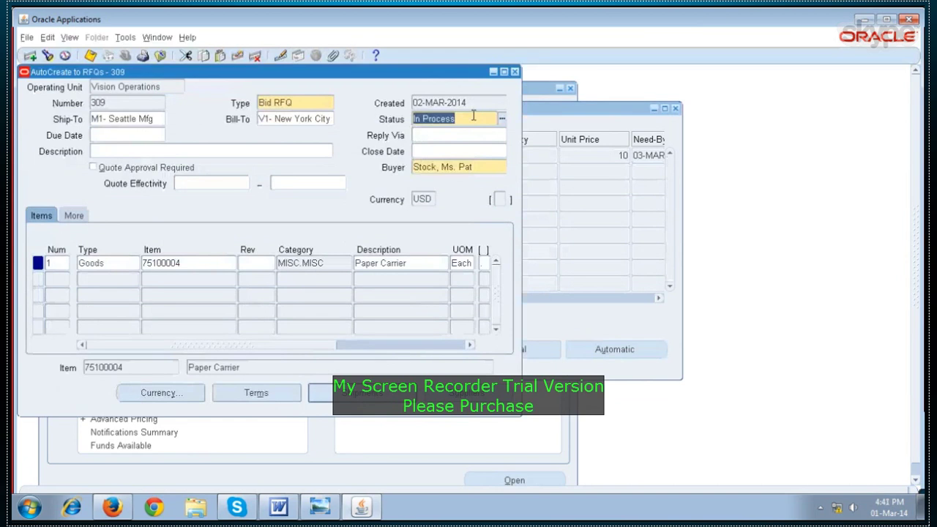
pyautogui.write('a')
pyautogui.press('Tab')
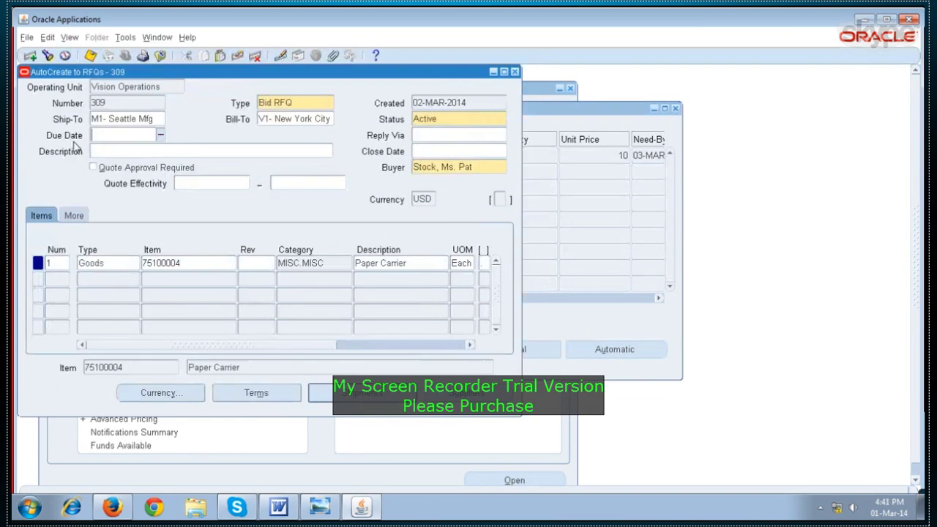
pyautogui.hotkey('ctrl', 's')
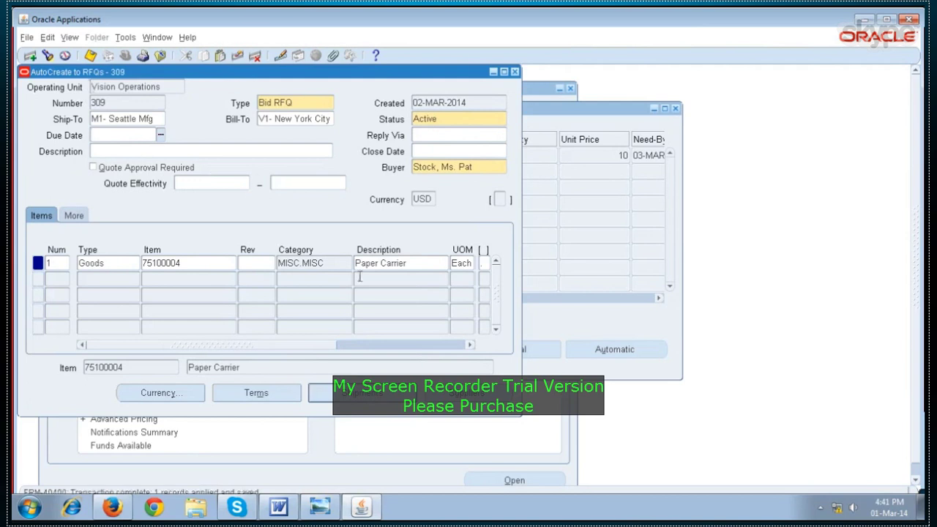
# Add the supplier 3M Health Care with site CORP HQ to the RFQ, save, and close RFQ Suppliers
pyautogui.click(352, 393)
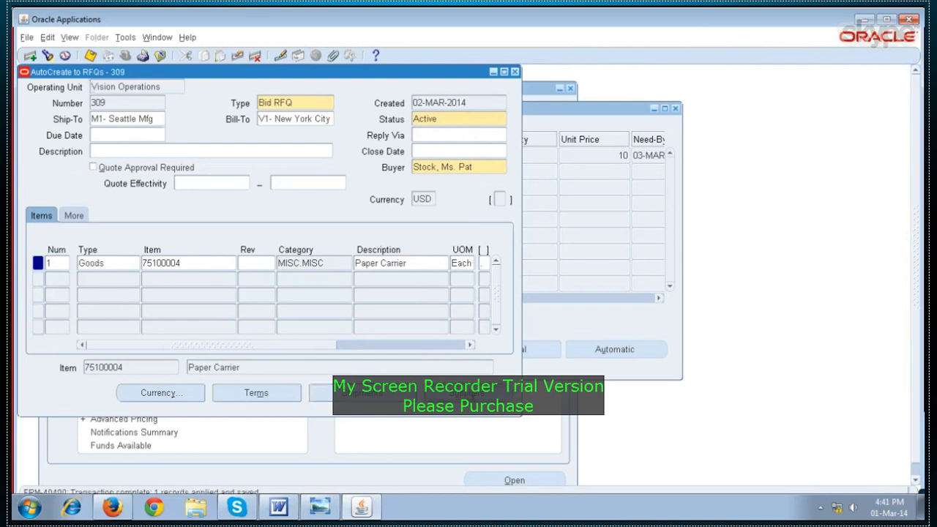
pyautogui.click(114, 138)
pyautogui.write('3m')
pyautogui.press('Tab')
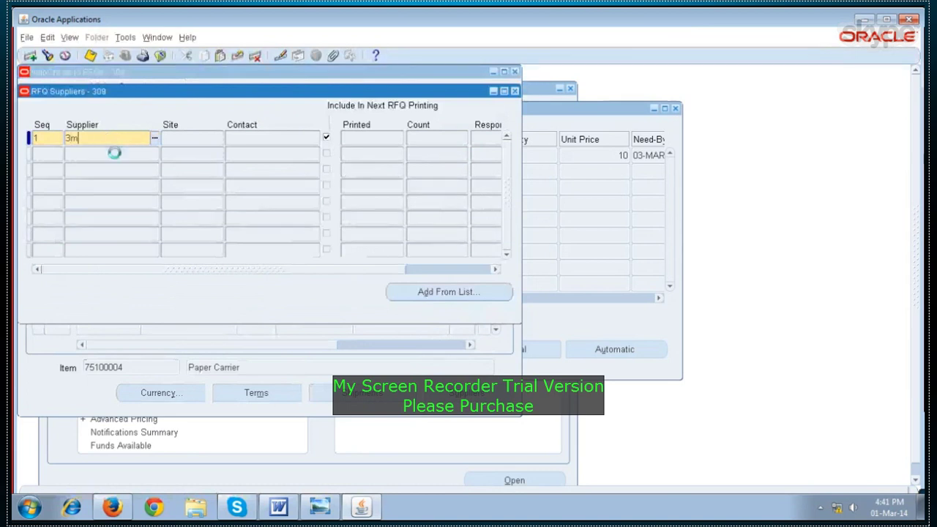
pyautogui.press('Tab')
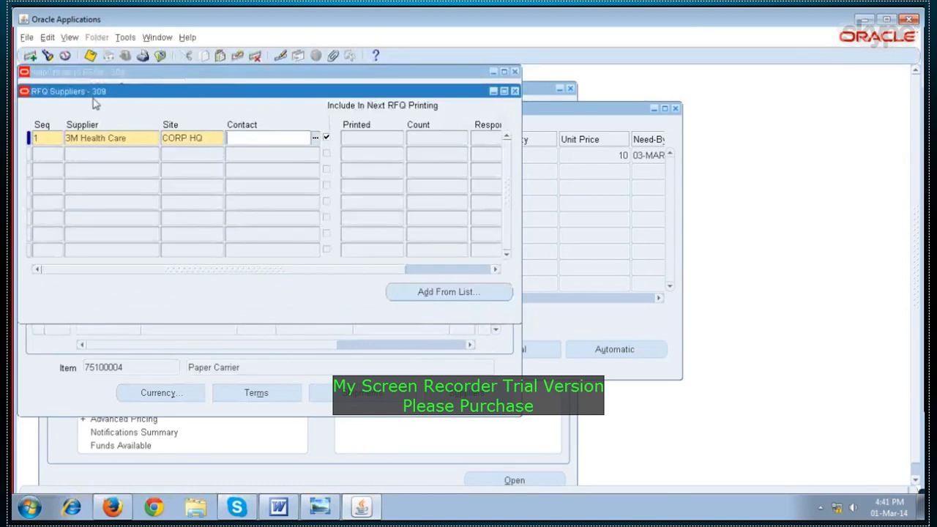
pyautogui.click(90, 56)
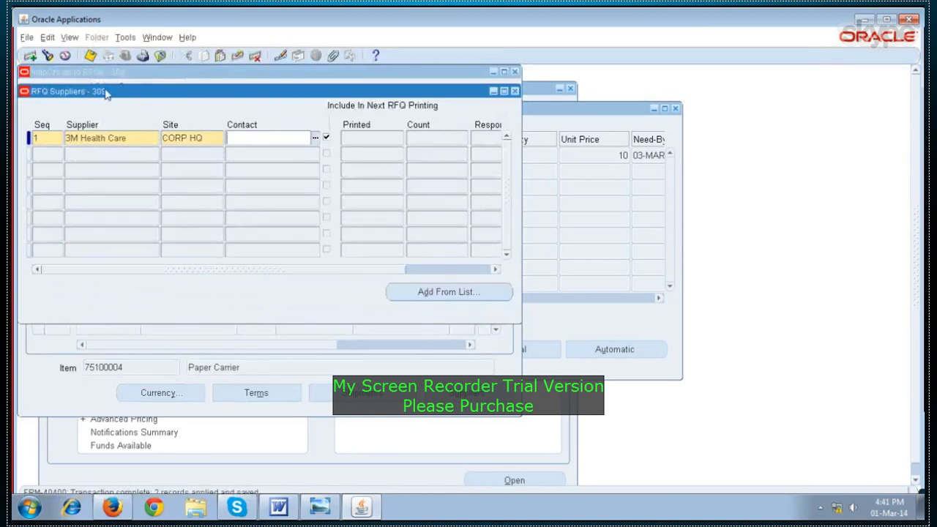
pyautogui.click(513, 90)
# Record the RFQ number in the SCM document in Microsoft Word on a line starting with "RFQ's -"
pyautogui.moveTo(141, 74); pyautogui.dragTo(238, 91)
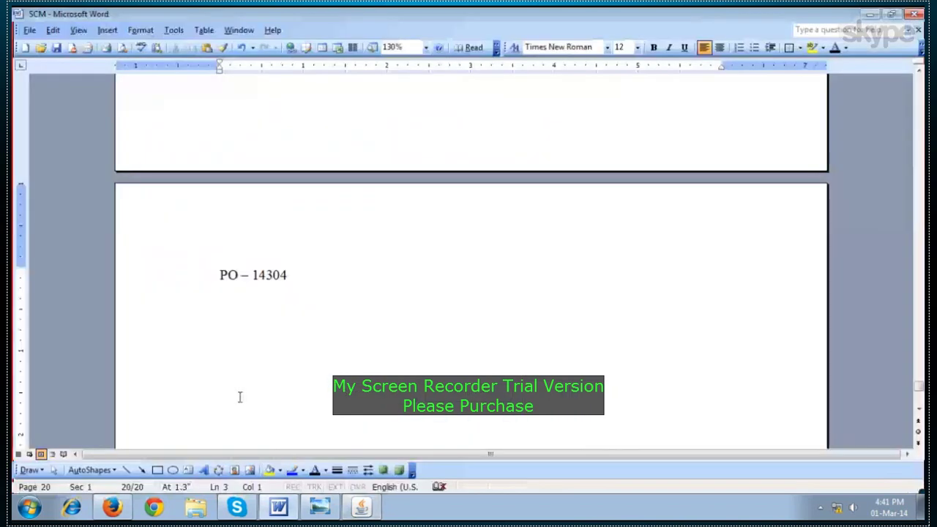
pyautogui.write("RFQ's ")
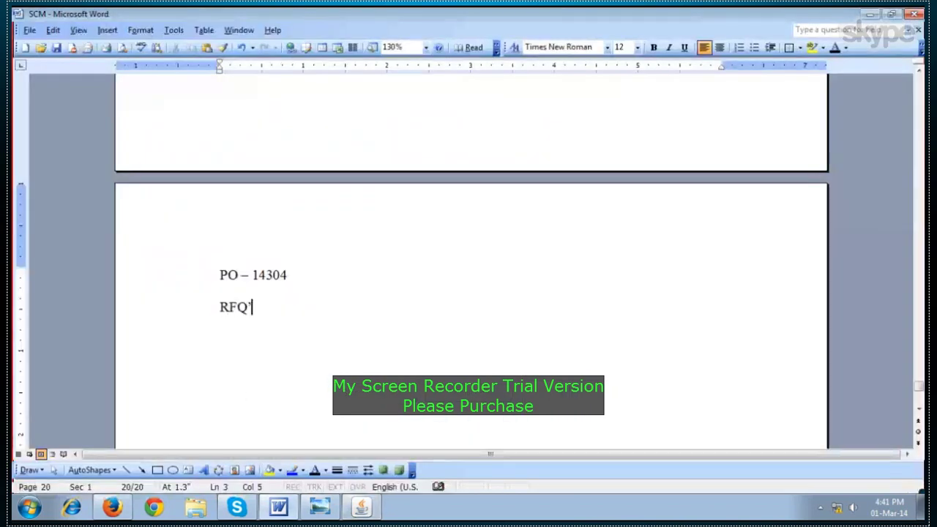
pyautogui.write('- 309')
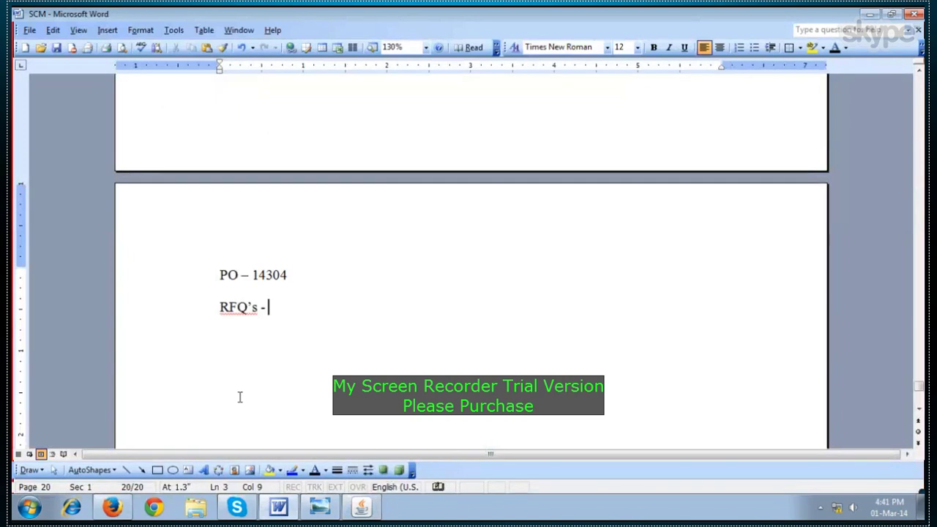
pyautogui.press('Return')
# In Oracle Applications, copy the entire RFQ to a Bid Quotation for supplier 3M Health Care at site CORP HQ
pyautogui.click(364, 509)
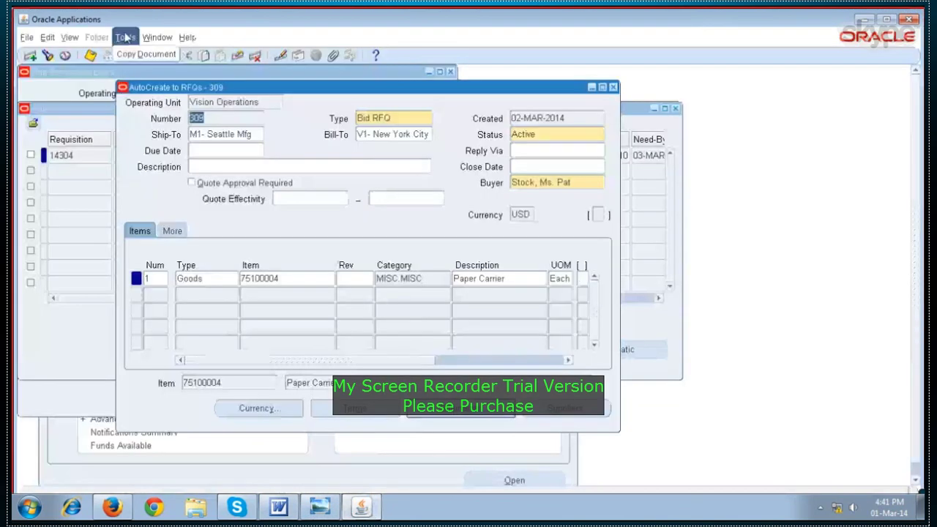
pyautogui.click(146, 54)
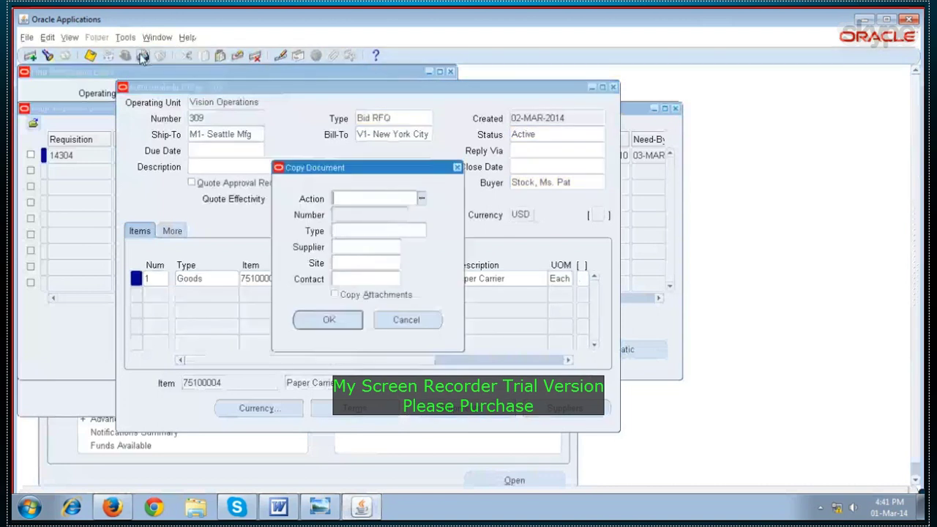
pyautogui.click(422, 199)
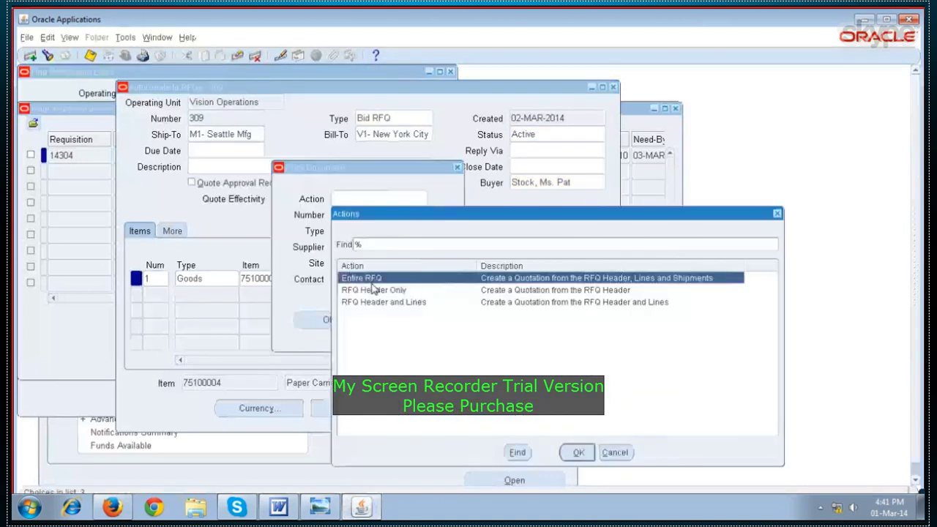
pyautogui.click(579, 452)
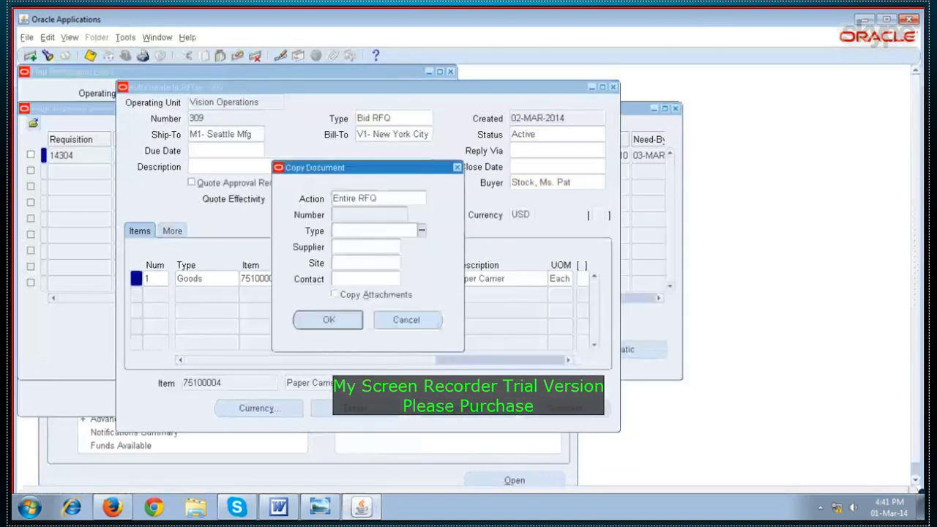
pyautogui.click(422, 230)
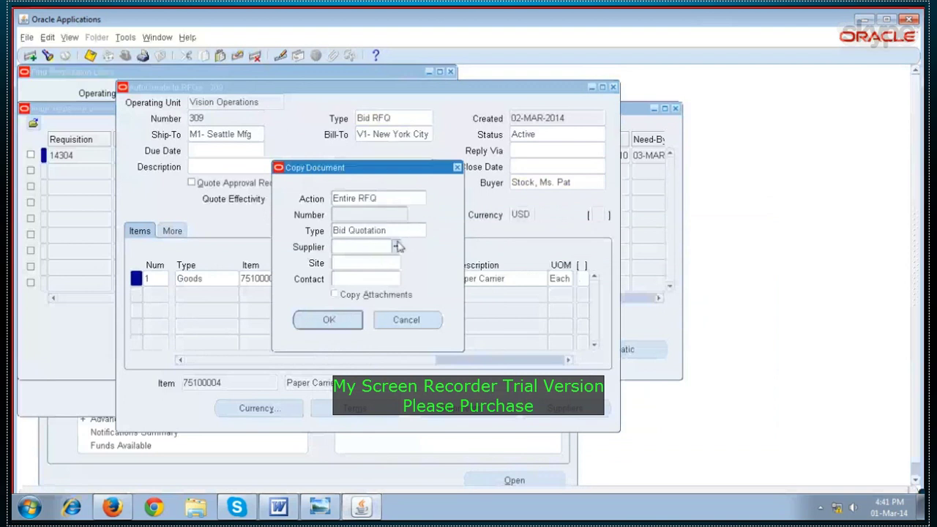
pyautogui.click(387, 277)
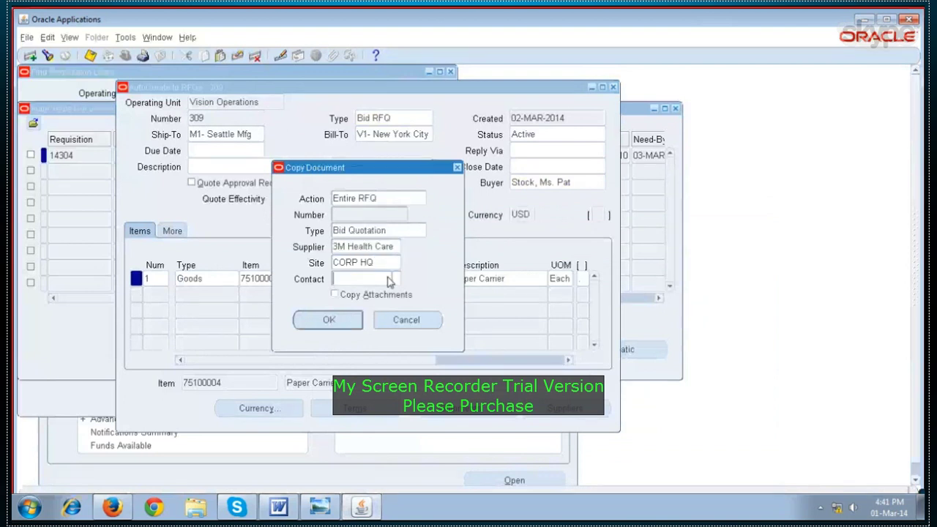
pyautogui.click(308, 322)
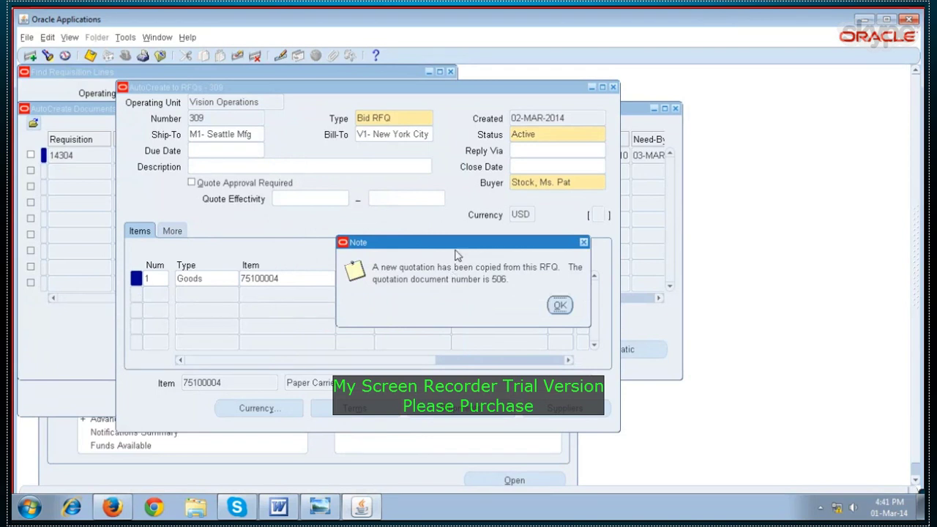
pyautogui.click(560, 306)
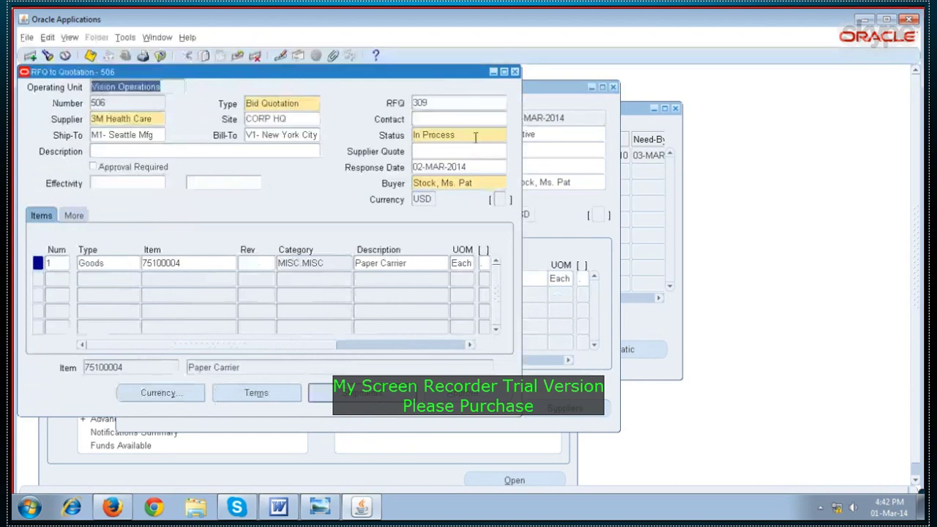
# Set the new quotation's status to Active and save it
pyautogui.click(475, 137)
pyautogui.write('A')
pyautogui.press('Tab')
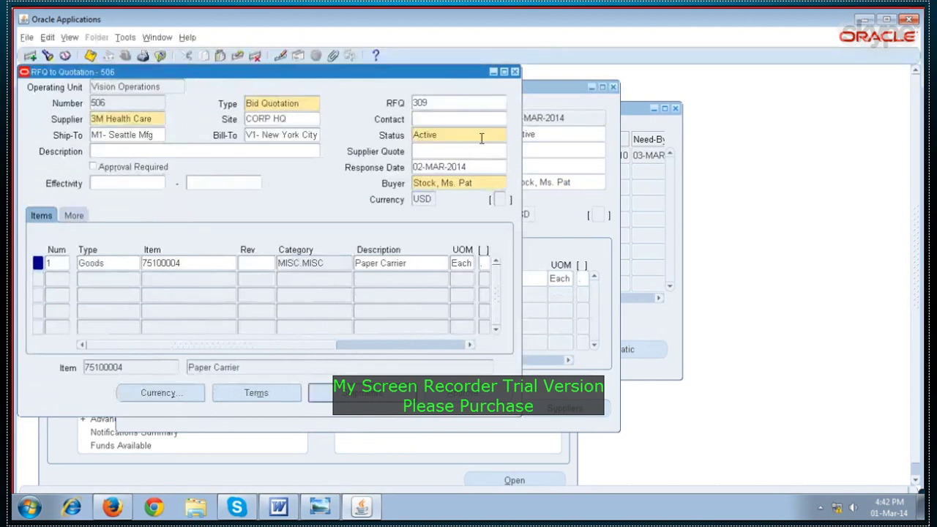
pyautogui.click(89, 56)
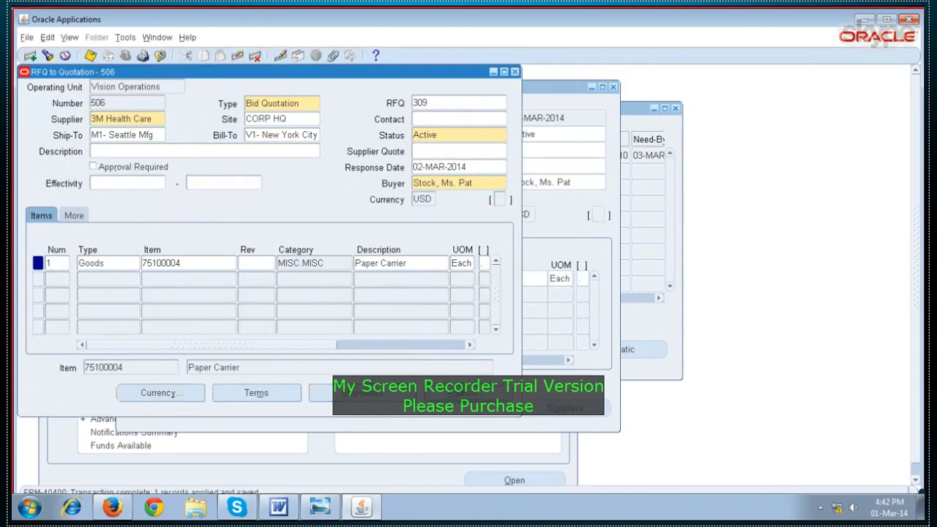
# Approve the entire quotation with approval type All Orders and reason Best Design
pyautogui.click(359, 393)
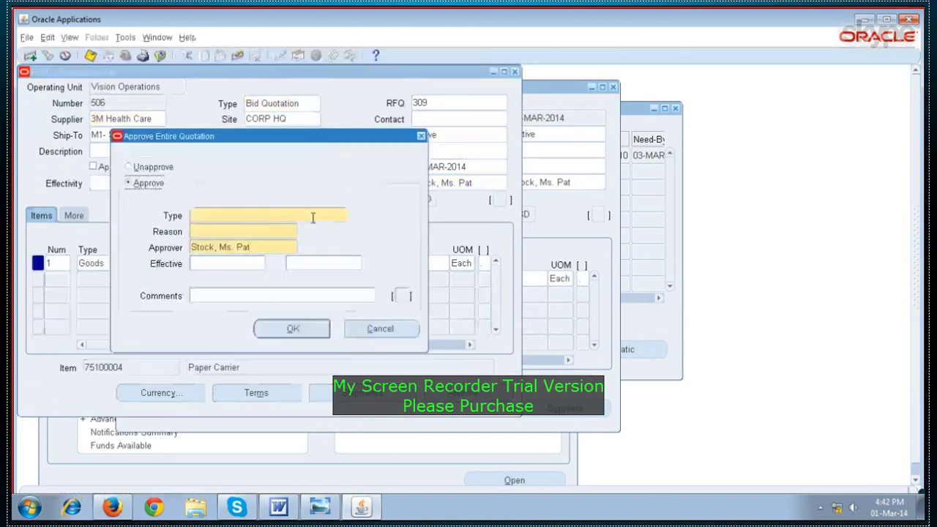
pyautogui.click(344, 216)
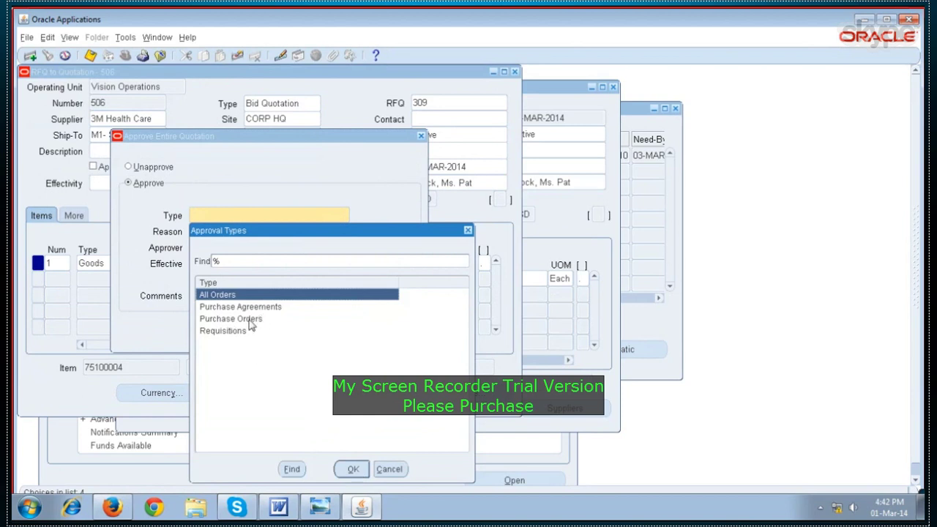
pyautogui.click(352, 470)
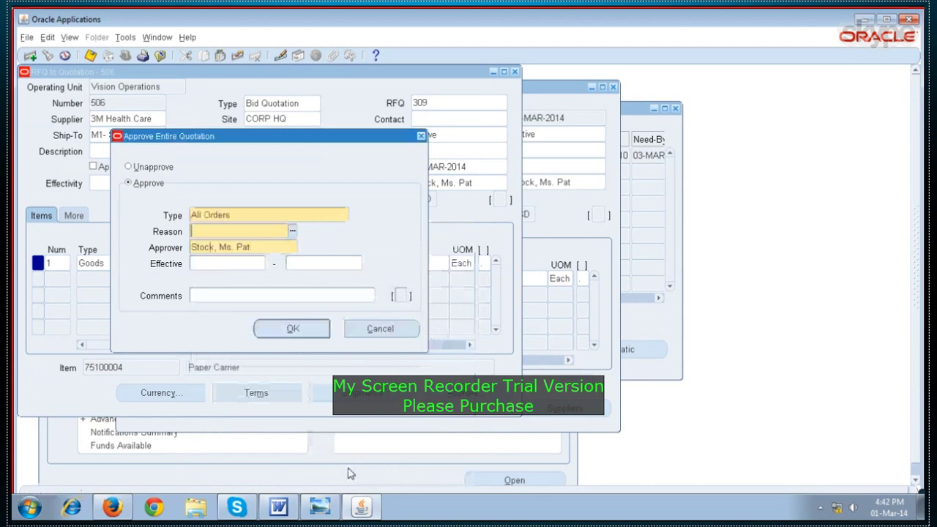
pyautogui.click(292, 233)
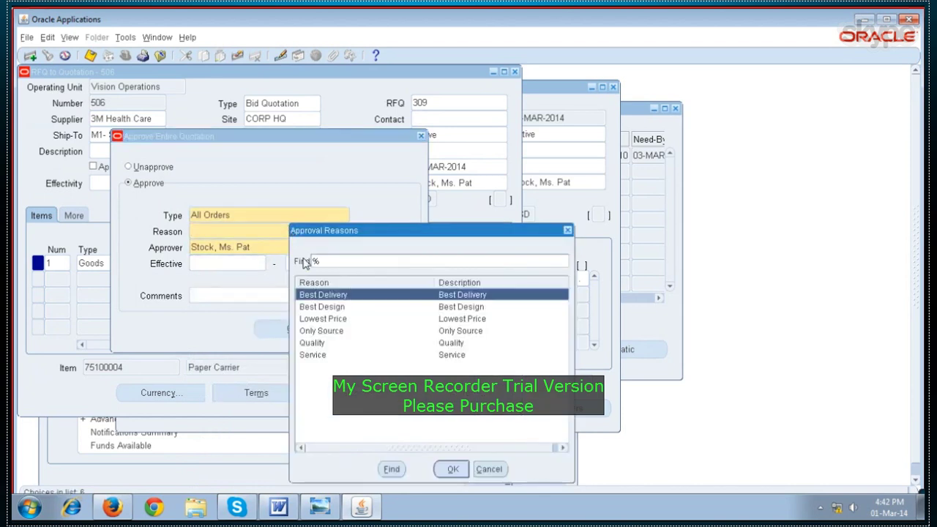
pyautogui.click(329, 308)
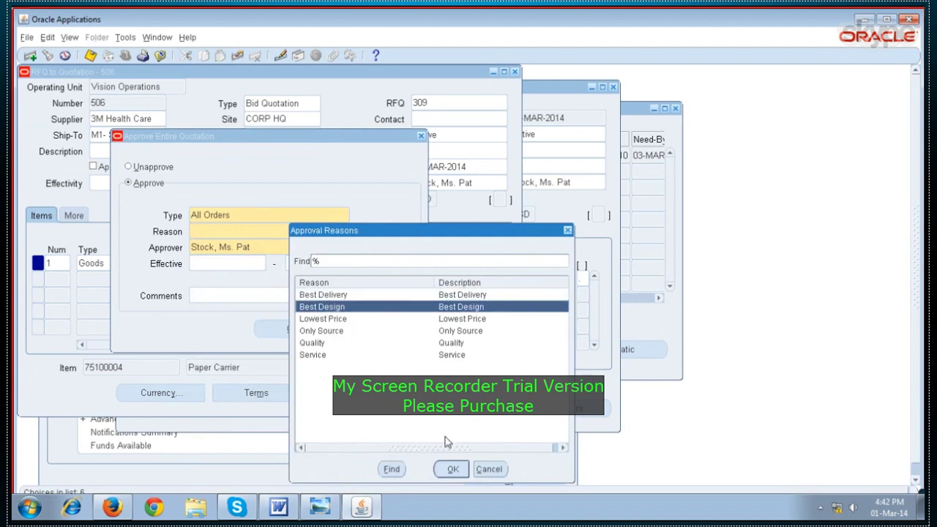
pyautogui.click(450, 469)
pyautogui.click(277, 334)
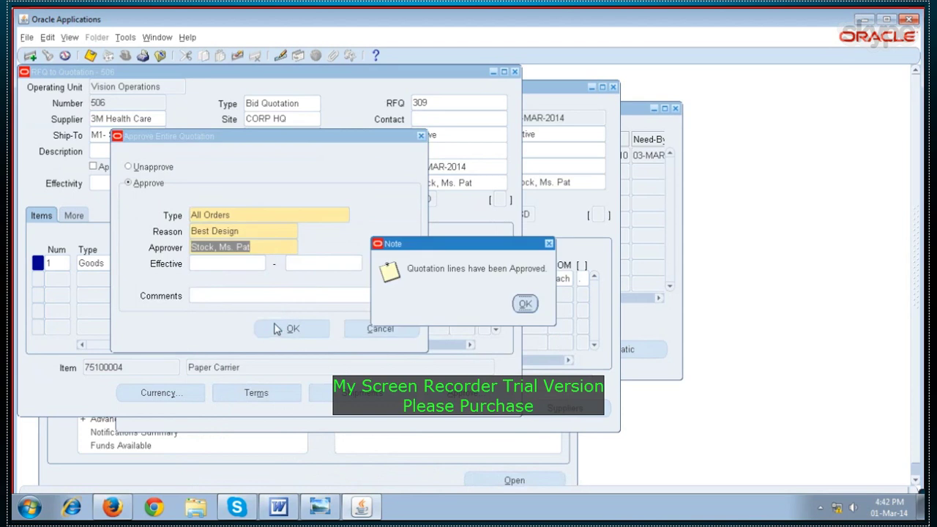
pyautogui.click(526, 304)
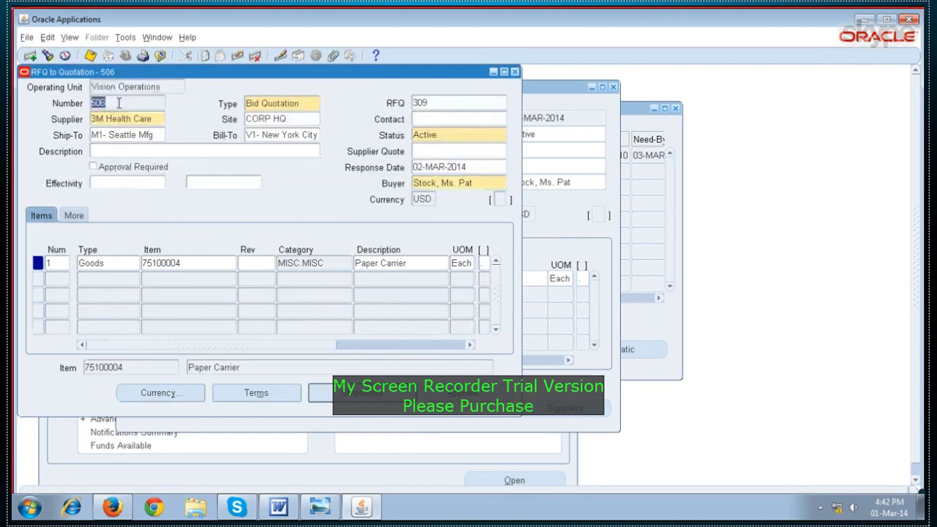
# Record the quotation number in the SCM document in Microsoft Word on a new line starting with "Quotation -"
pyautogui.click(278, 507)
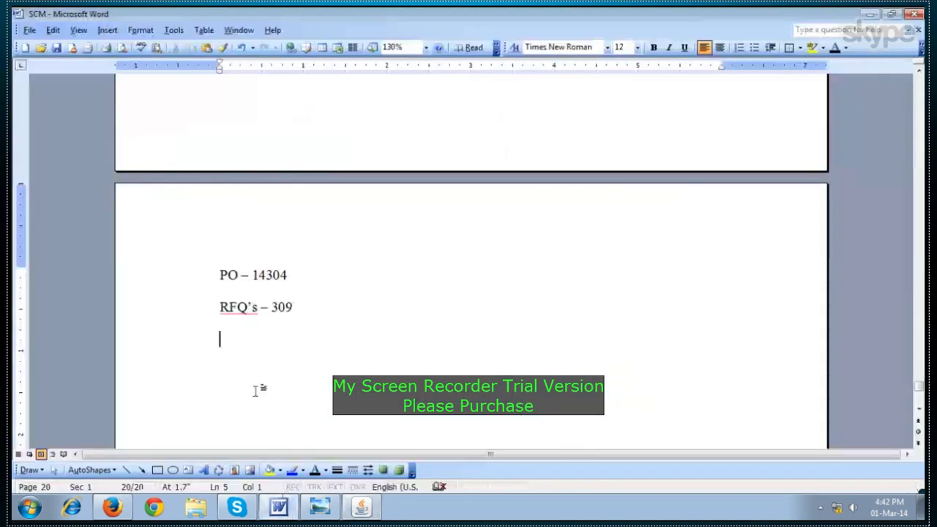
pyautogui.write('Quotati')
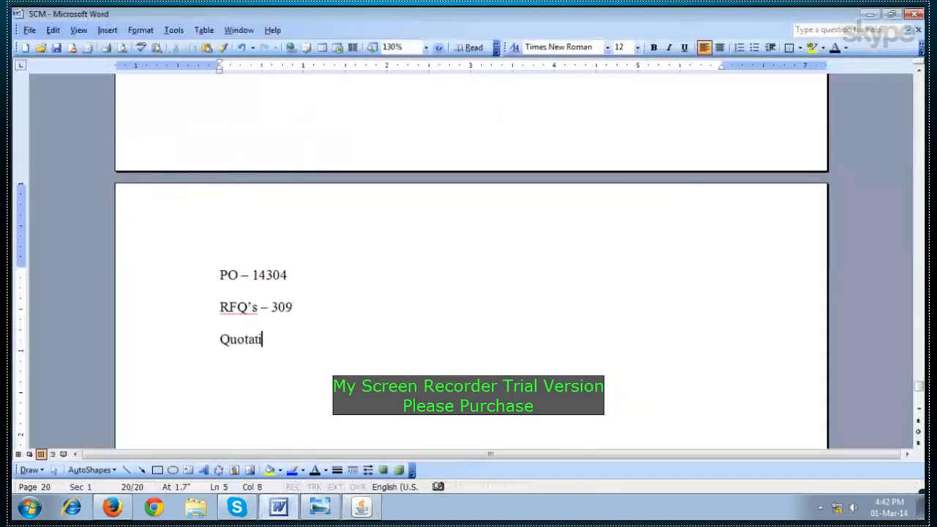
pyautogui.write('on - 506')
pyautogui.press('Return')
pyautogui.press('Return')
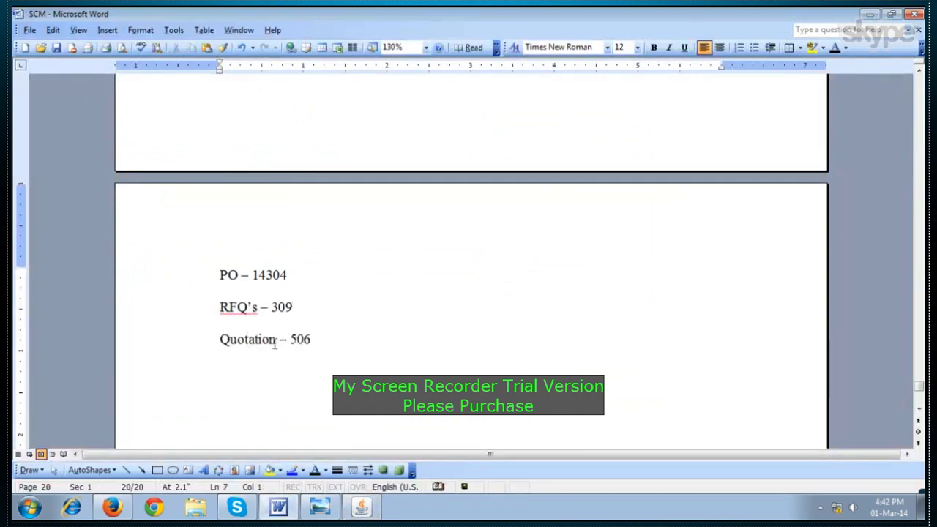
# Back in Oracle Applications, copy the approved Bid Quotation to a Standard Purchase Order
pyautogui.click(360, 507)
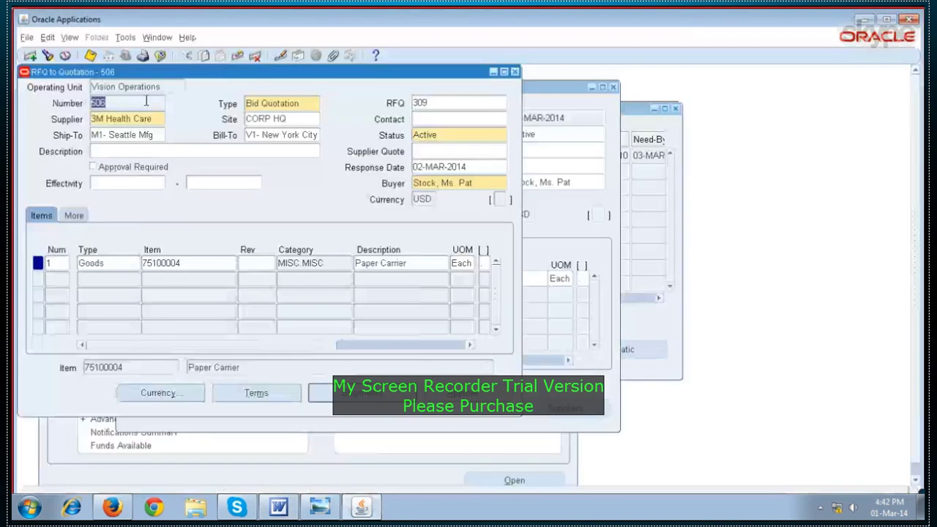
pyautogui.moveTo(175, 75); pyautogui.dragTo(284, 102)
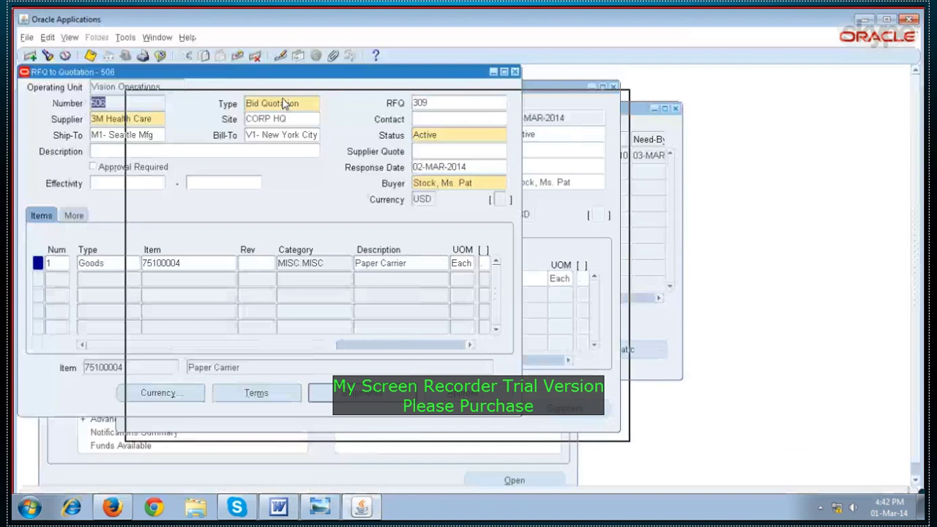
pyautogui.moveTo(284, 102); pyautogui.dragTo(285, 102)
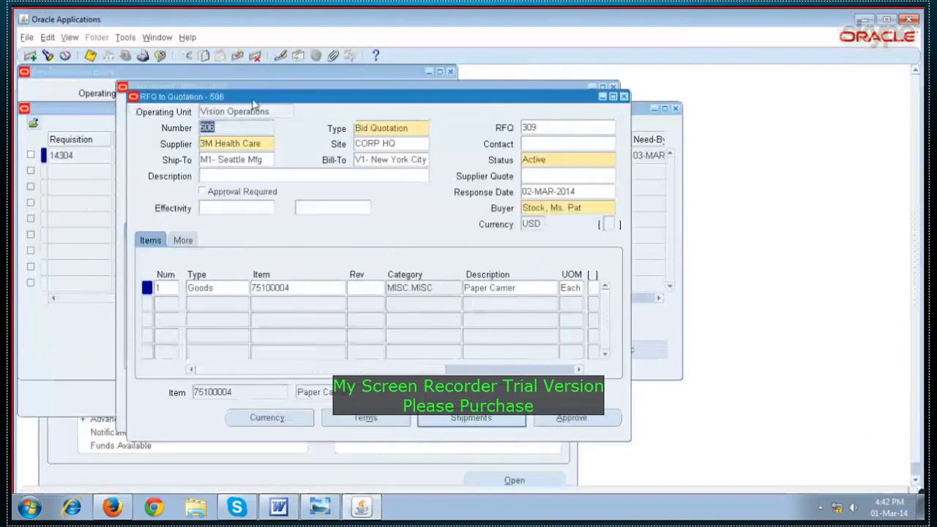
pyautogui.click(124, 55)
pyautogui.moveTo(266, 72); pyautogui.dragTo(533, 81)
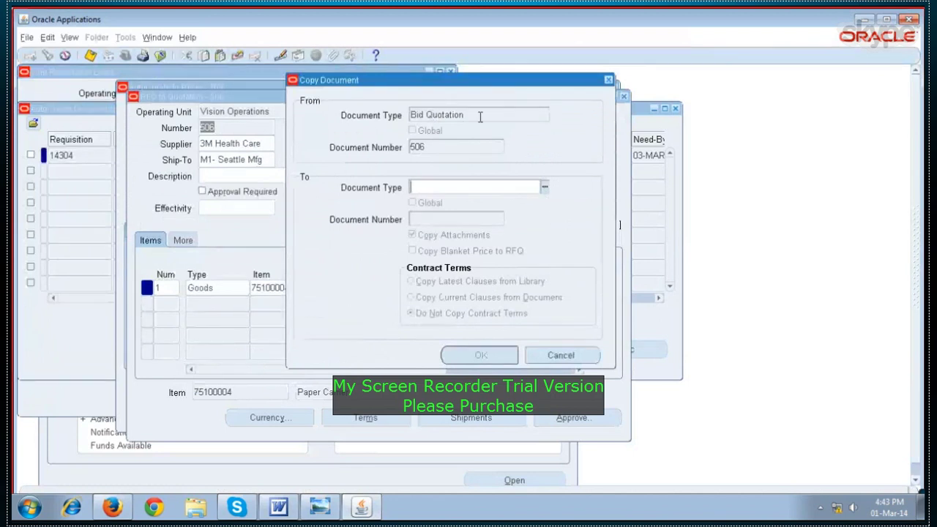
pyautogui.click(545, 187)
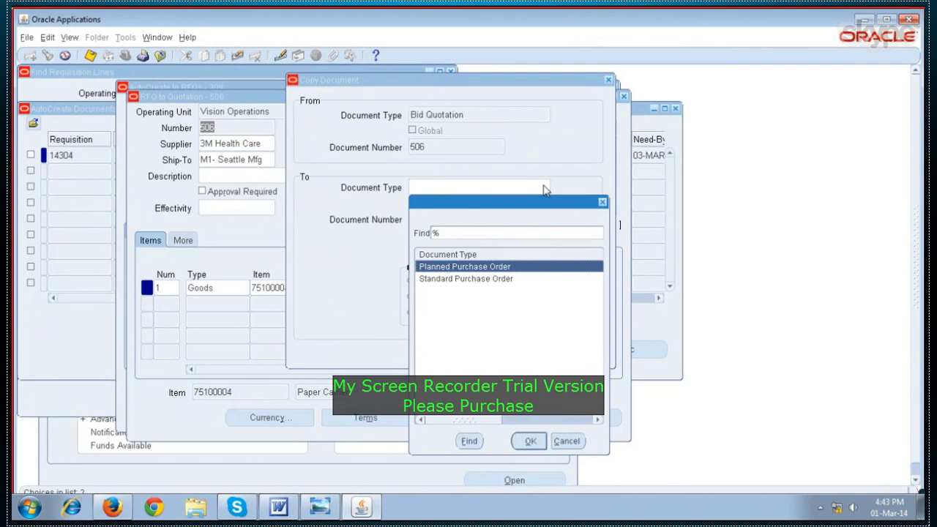
pyautogui.click(493, 279)
pyautogui.click(530, 441)
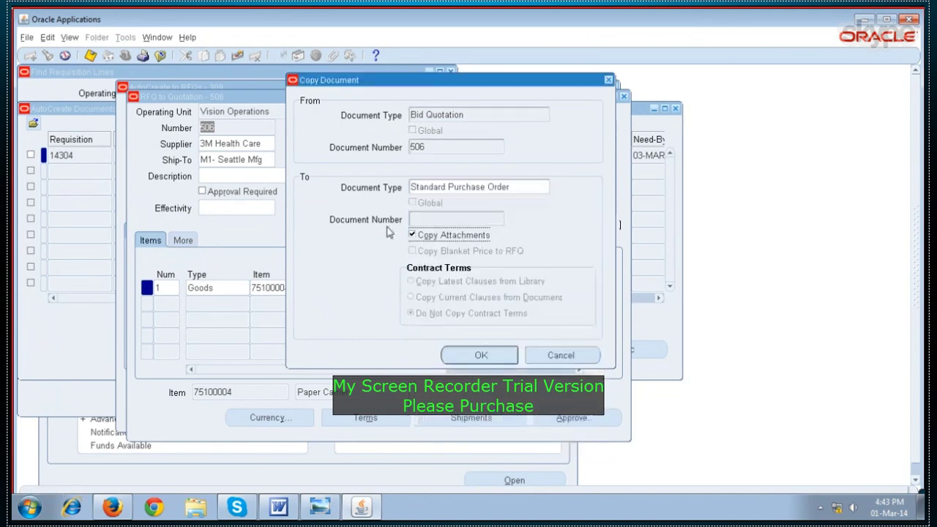
pyautogui.click(465, 356)
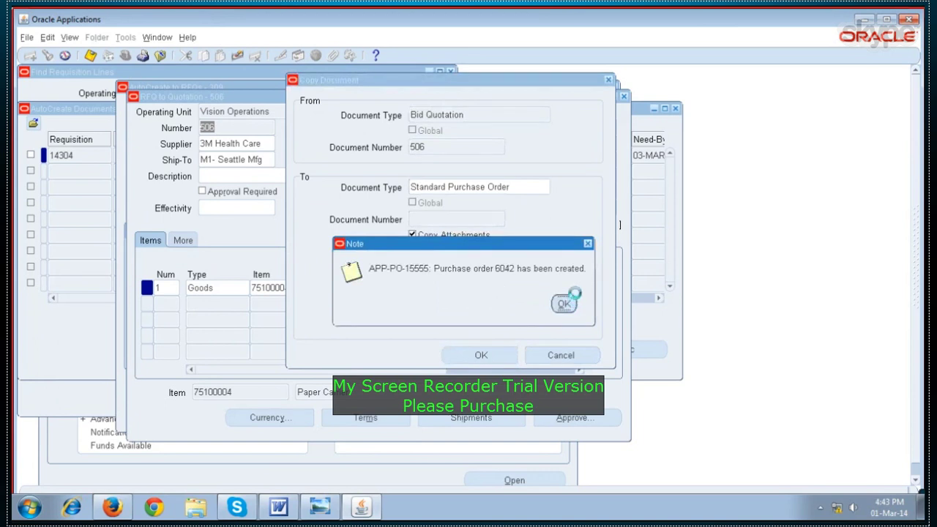
pyautogui.click(575, 301)
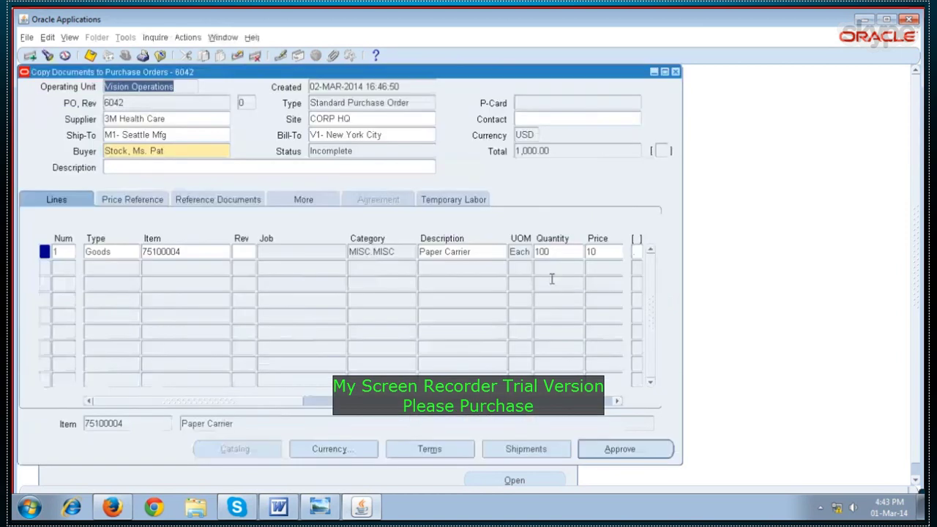
# Set the receipt routing to Direct Delivery in the receiving controls of the purchase order's shipment
pyautogui.moveTo(302, 76); pyautogui.dragTo(329, 81)
pyautogui.click(392, 157)
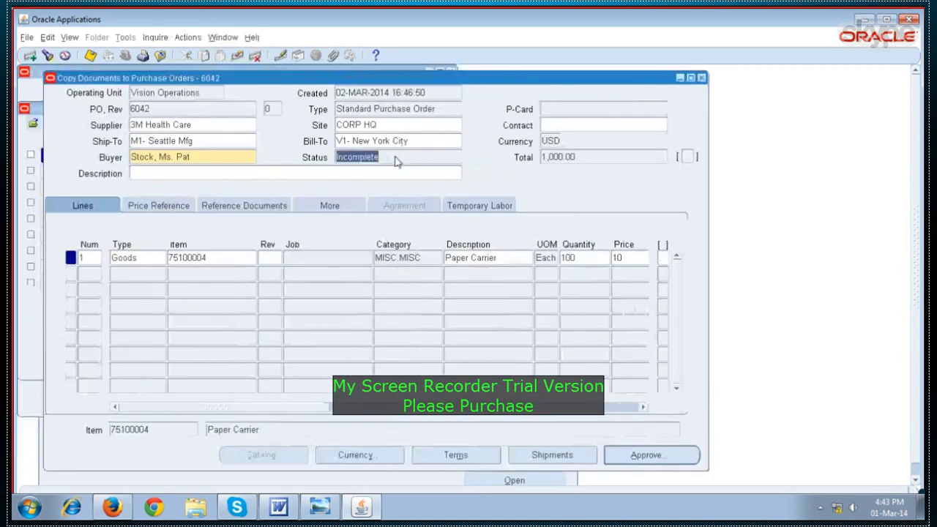
pyautogui.click(530, 455)
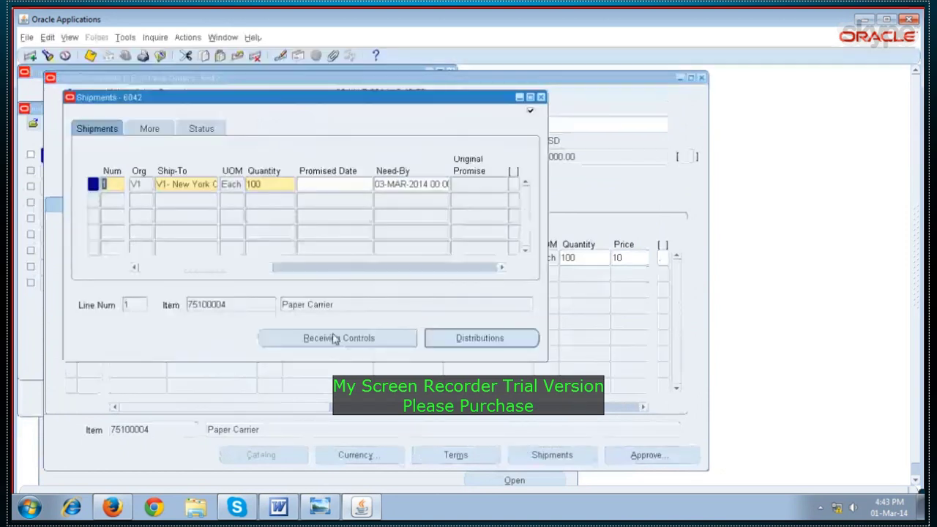
pyautogui.click(329, 341)
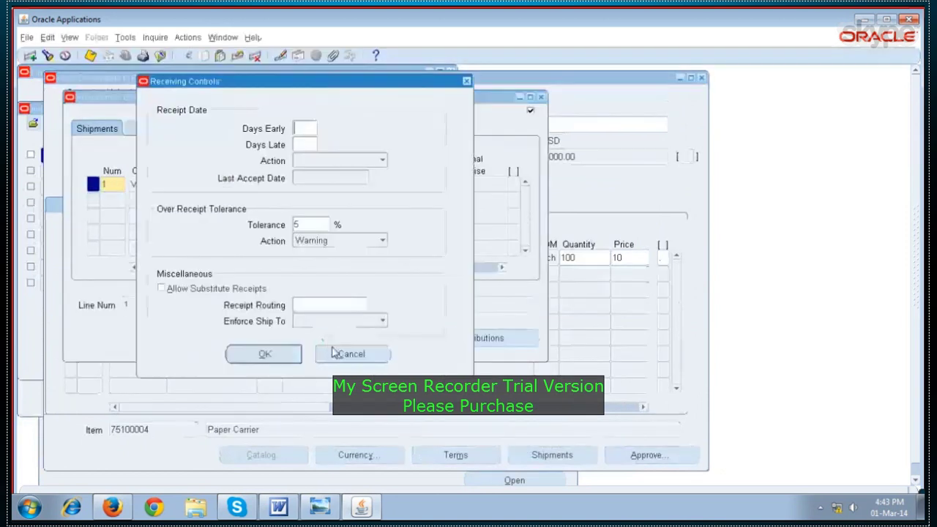
pyautogui.click(360, 305)
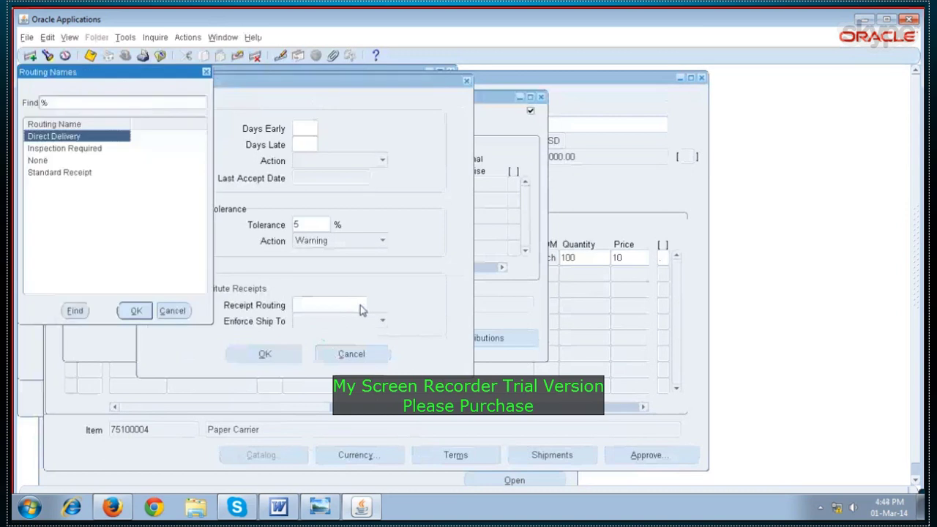
pyautogui.click(137, 310)
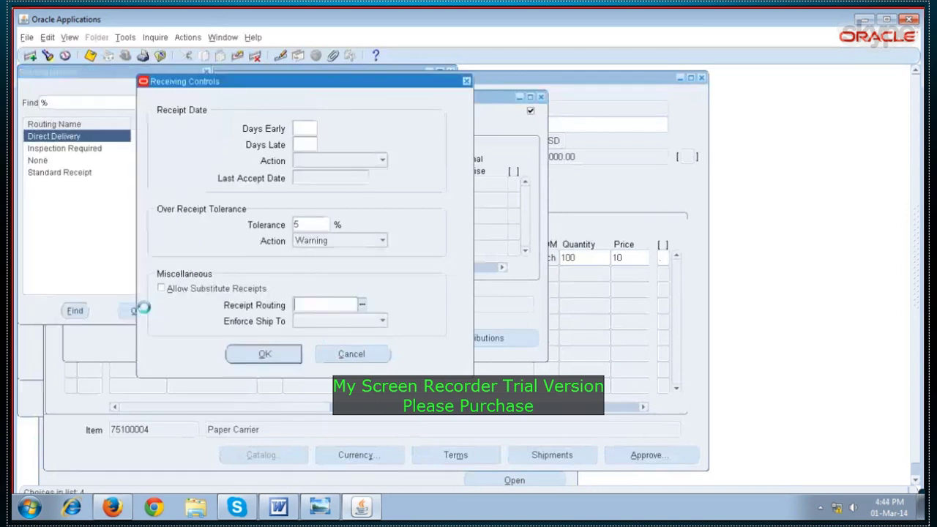
pyautogui.click(248, 355)
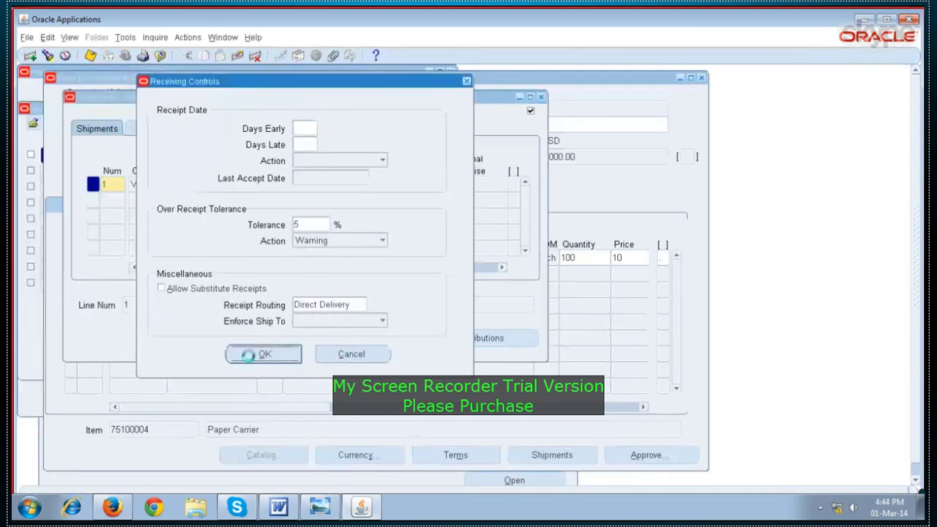
# Open the shipment's distribution, check its PO charge account, and save the purchase order
pyautogui.click(444, 340)
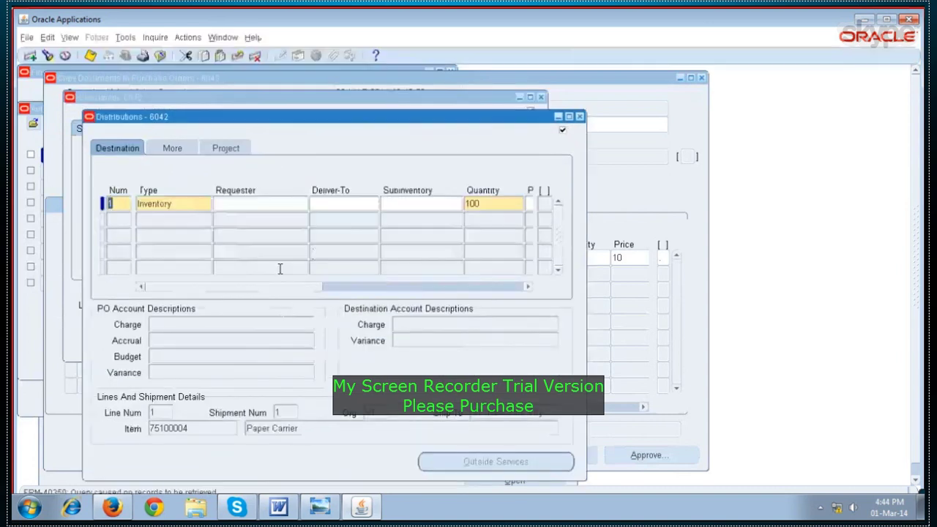
pyautogui.click(337, 287)
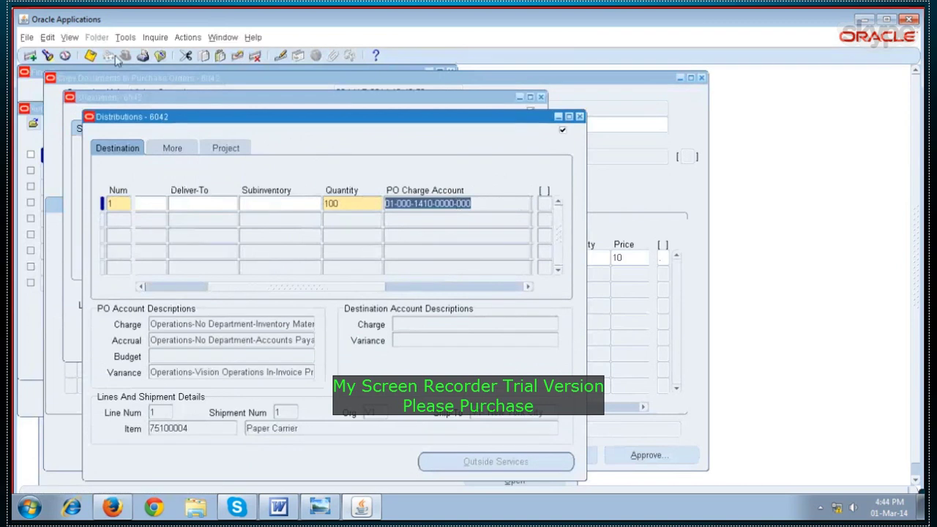
pyautogui.click(89, 55)
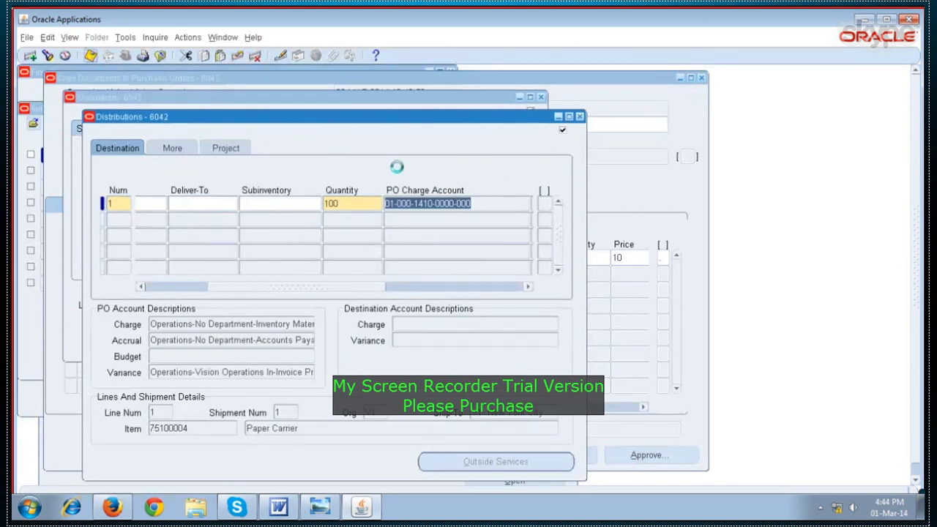
pyautogui.click(579, 117)
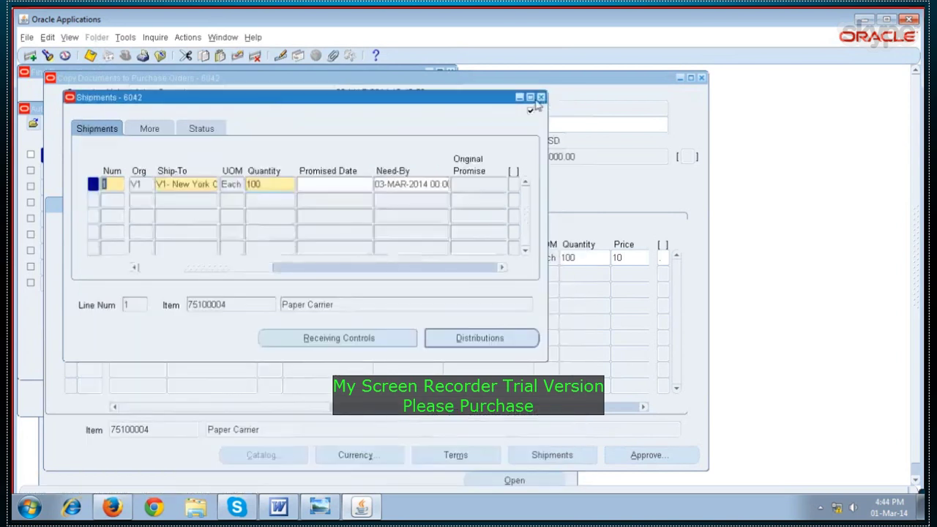
# Return from the shipments to the purchase order header and submit the order for approval
pyautogui.click(540, 97)
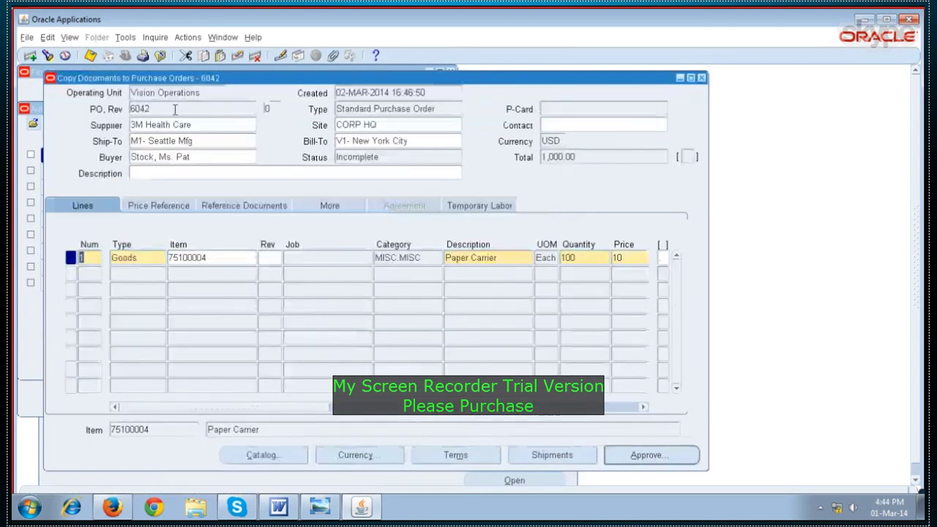
pyautogui.click(626, 455)
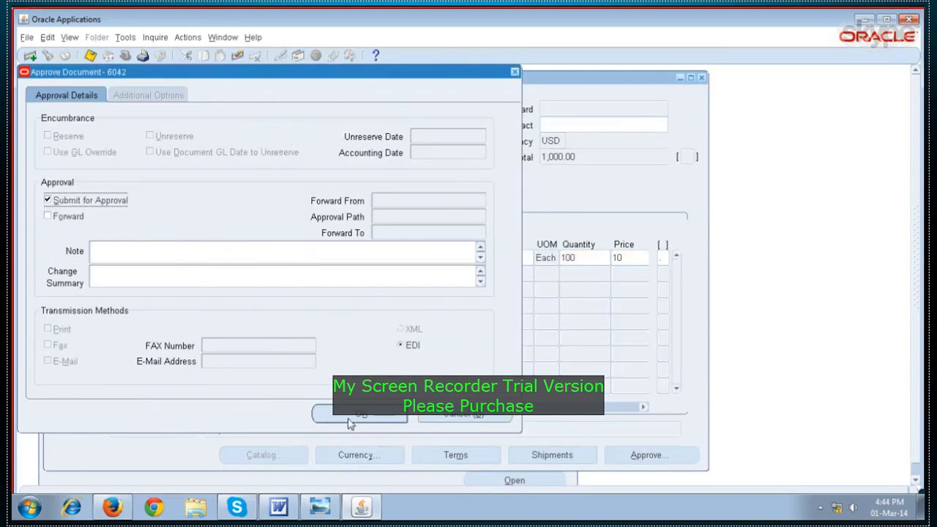
pyautogui.click(341, 421)
# Record the purchase order number in the SCM document in Microsoft Word on a new line starting with "PO -"
pyautogui.click(289, 514)
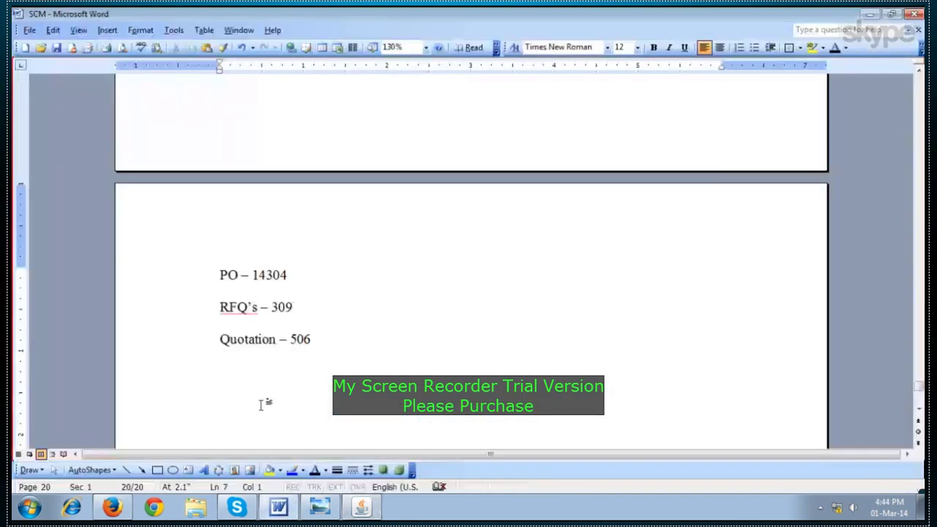
pyautogui.write('PO - ')
pyautogui.write('60')
pyautogui.write('42')
pyautogui.press('Return')
pyautogui.press('Return')
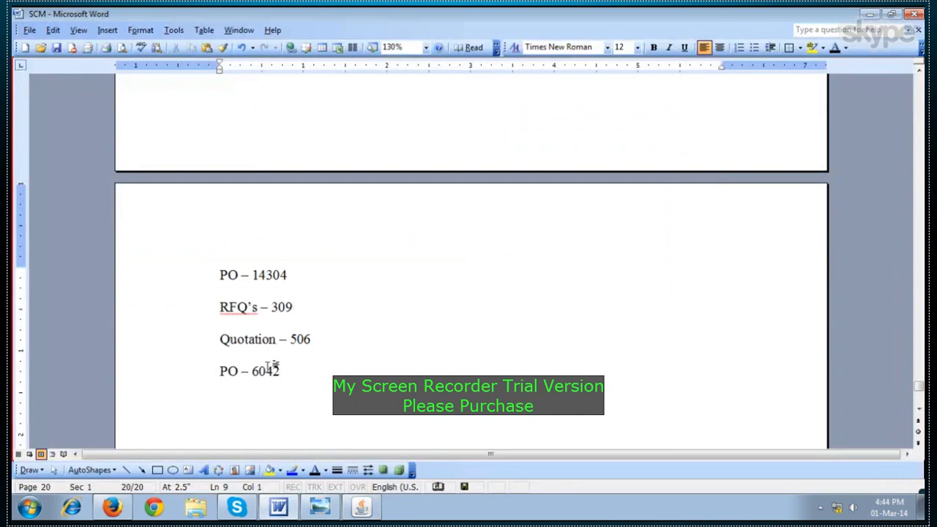
# Back in Oracle Applications, copy the purchase order number from the approved order's header
pyautogui.click(362, 507)
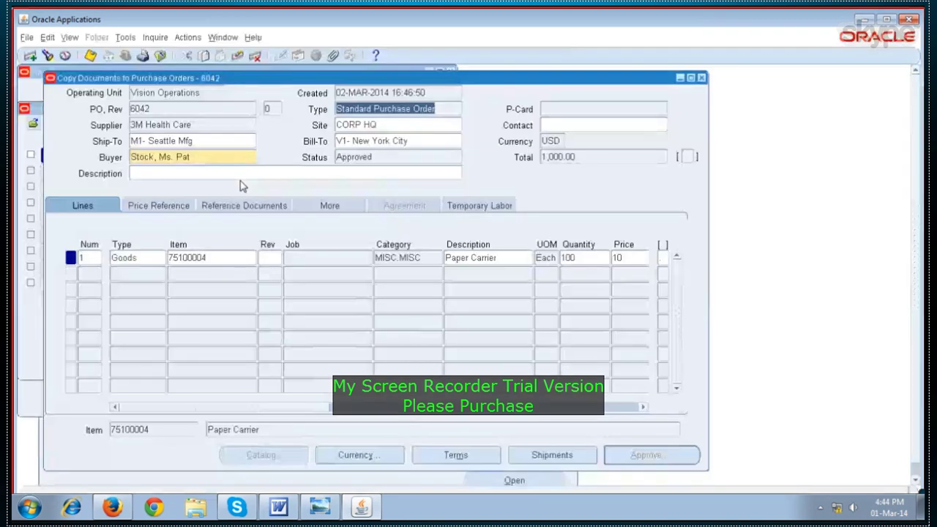
pyautogui.click(172, 109)
pyautogui.hotkey('ctrl', 'c')
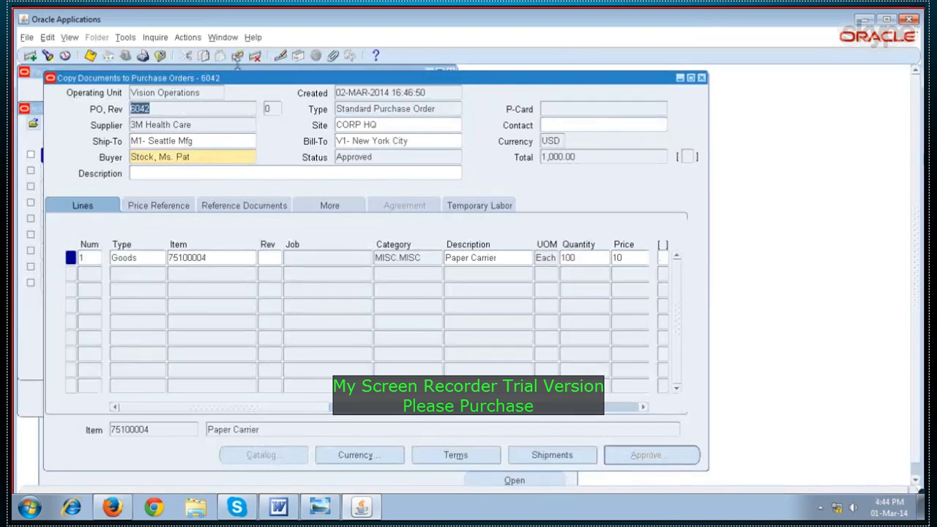
pyautogui.rightClick(139, 108)
pyautogui.click(152, 132)
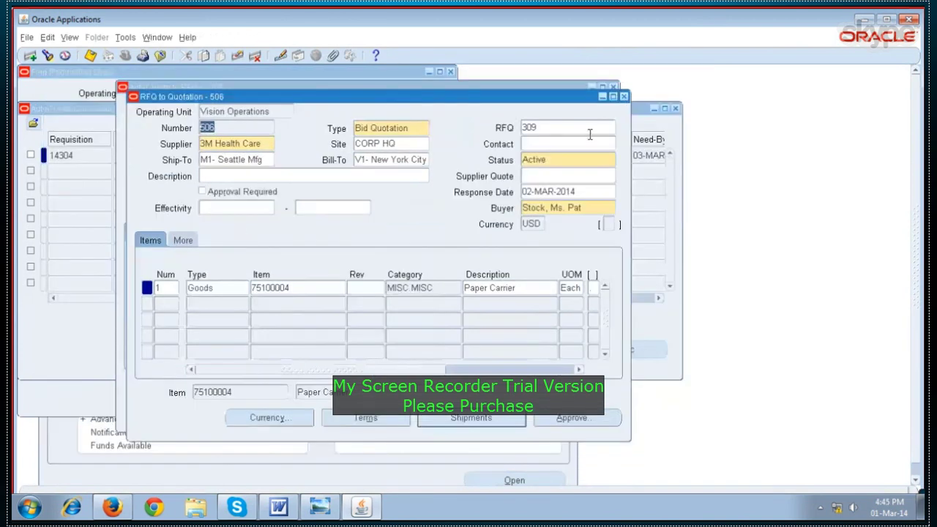
# Close the open purchasing forms and switch the responsibility to Inventory, Vision Operations (USA)
pyautogui.click(624, 96)
pyautogui.click(613, 87)
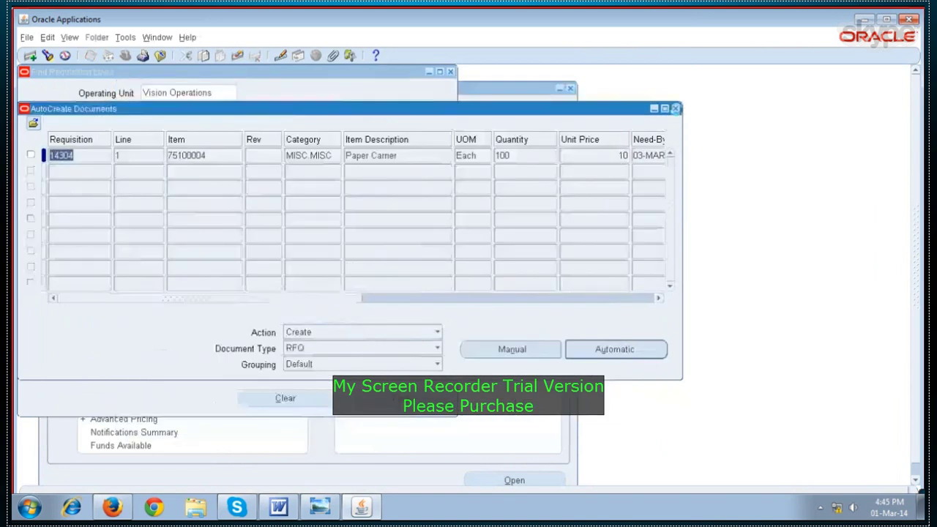
pyautogui.click(675, 108)
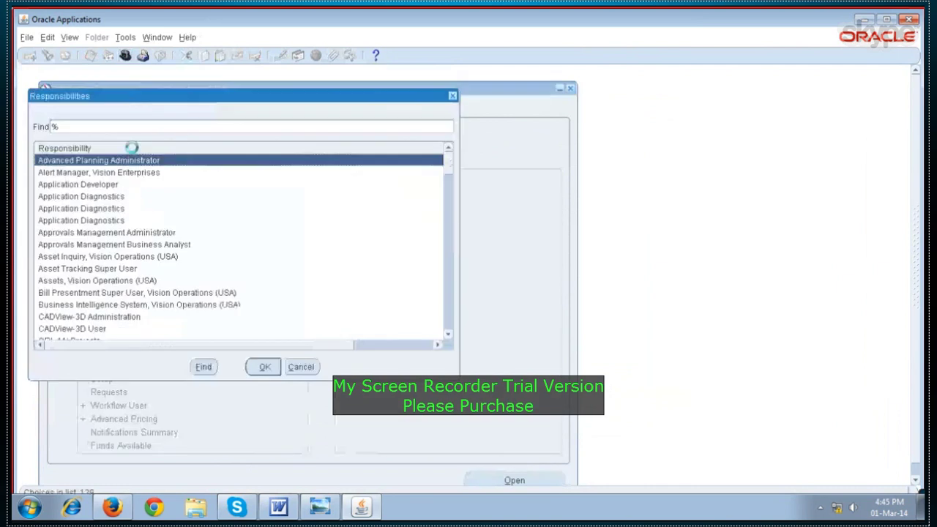
pyautogui.write('I')
pyautogui.click(108, 232)
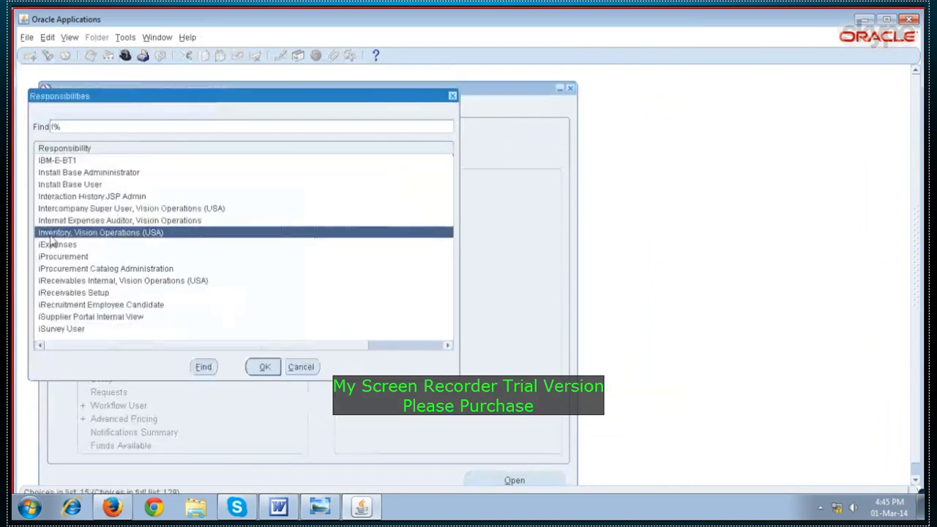
pyautogui.click(256, 366)
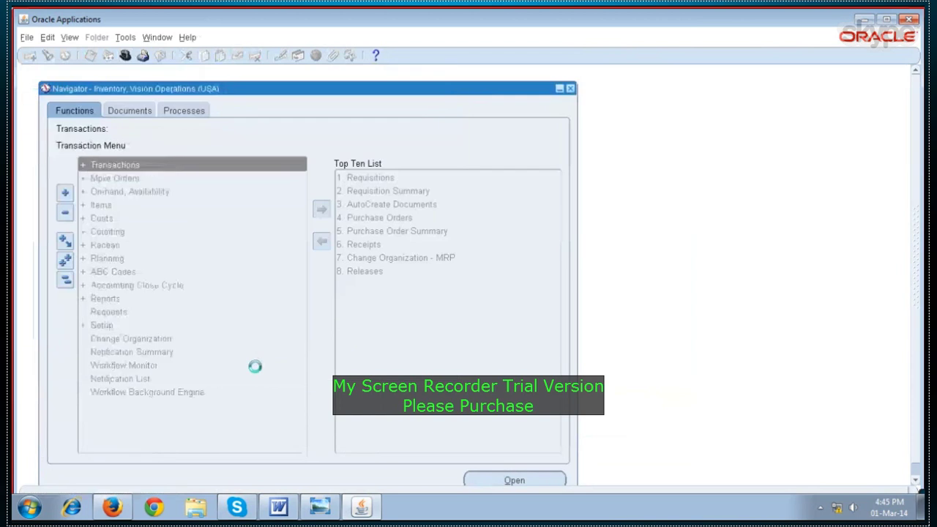
# Open the Receipts function under Transactions, Receiving for organization V1, Vision Operations
pyautogui.click(155, 165)
pyautogui.doubleClick(155, 166)
pyautogui.click(155, 178)
pyautogui.doubleClick(155, 179)
pyautogui.click(157, 191)
pyautogui.doubleClick(168, 192)
pyautogui.write('v%')
pyautogui.press('Return')
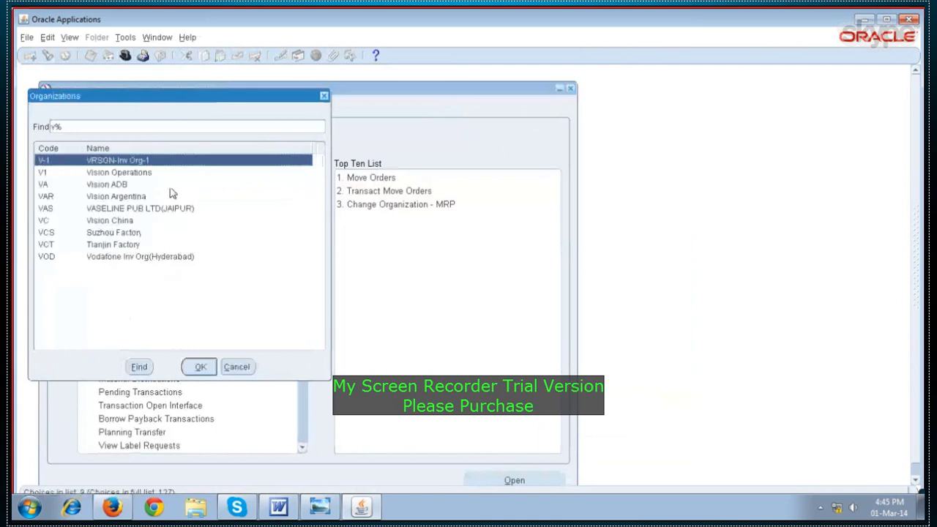
pyautogui.click(136, 175)
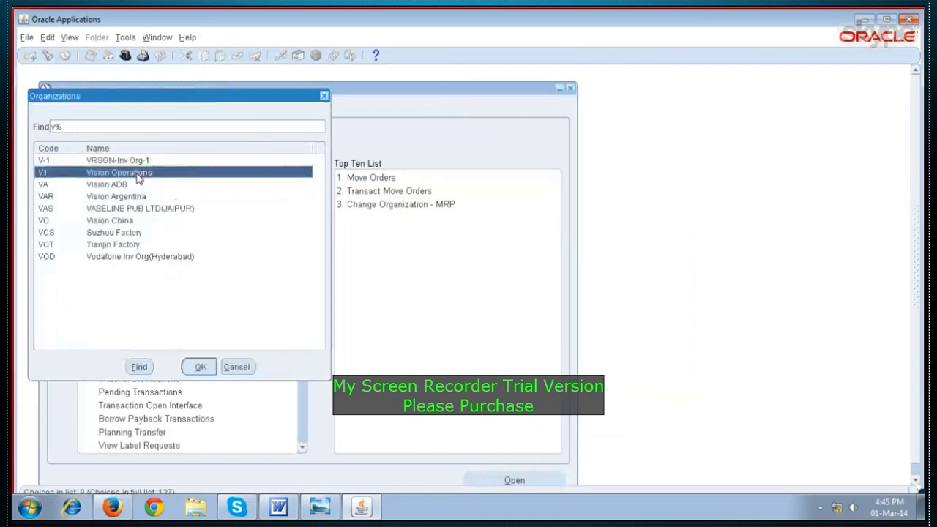
pyautogui.click(199, 366)
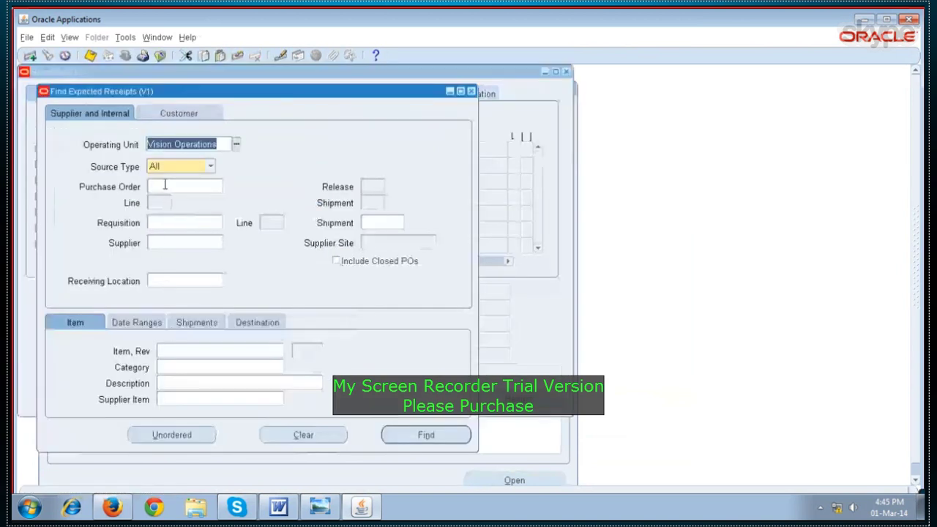
# Find the expected receipts for the copied purchase order number
pyautogui.rightClick(165, 185)
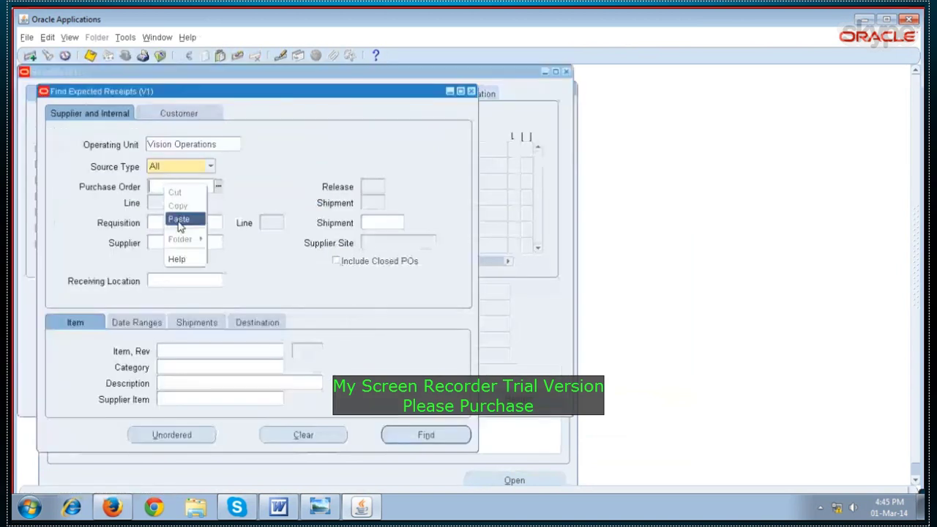
pyautogui.click(178, 218)
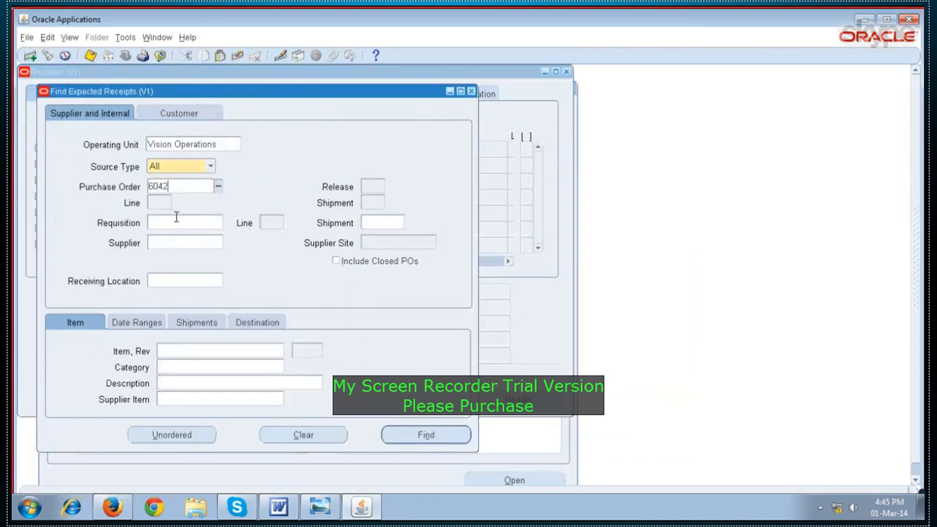
pyautogui.click(190, 186)
pyautogui.click(408, 435)
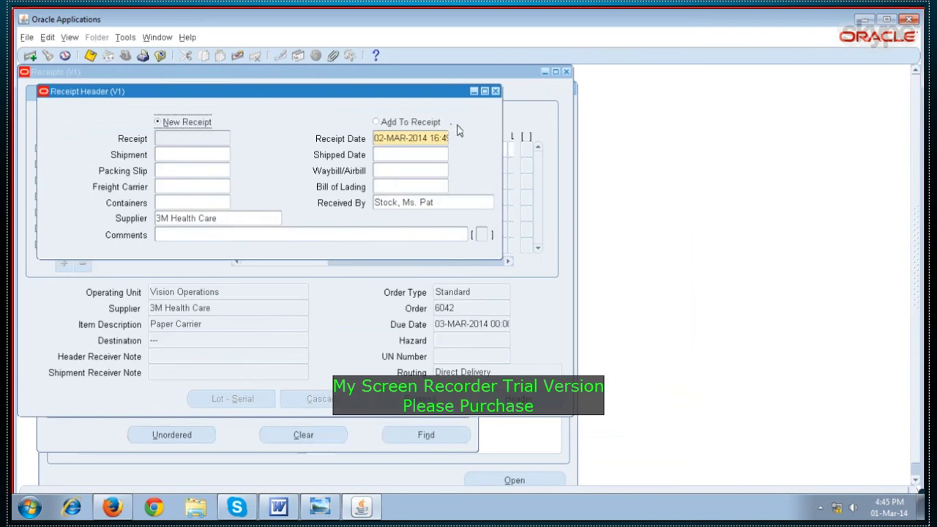
# Select the Paper Carrier line for receipt, set its subinventory to Stores, and save the receipt
pyautogui.click(495, 91)
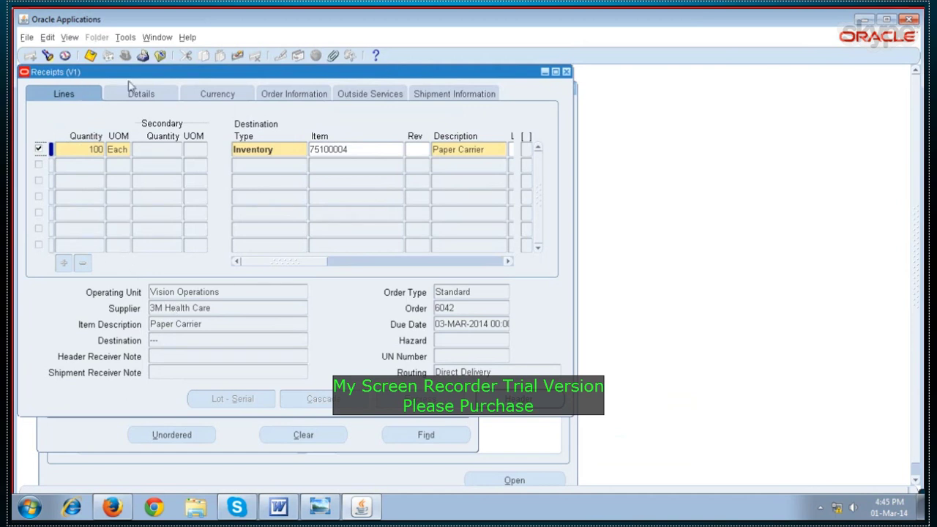
pyautogui.moveTo(264, 262); pyautogui.dragTo(327, 269)
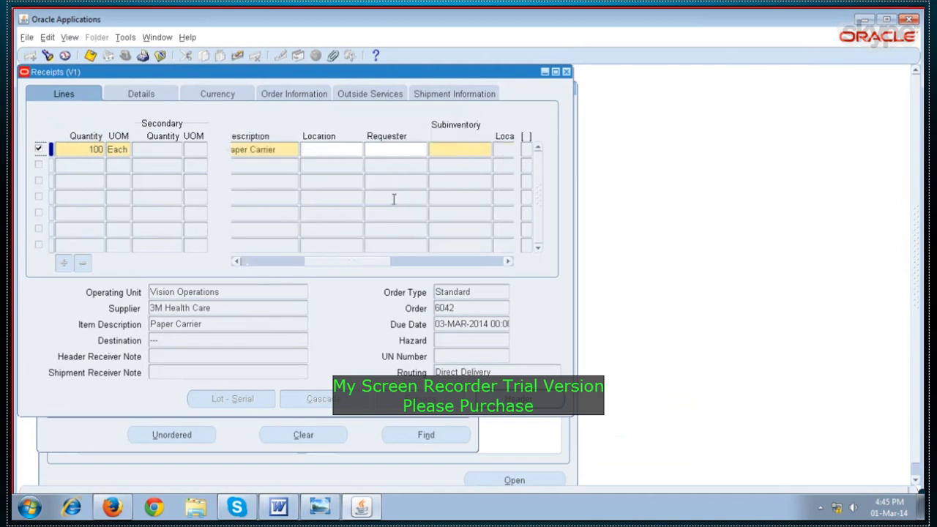
pyautogui.click(477, 148)
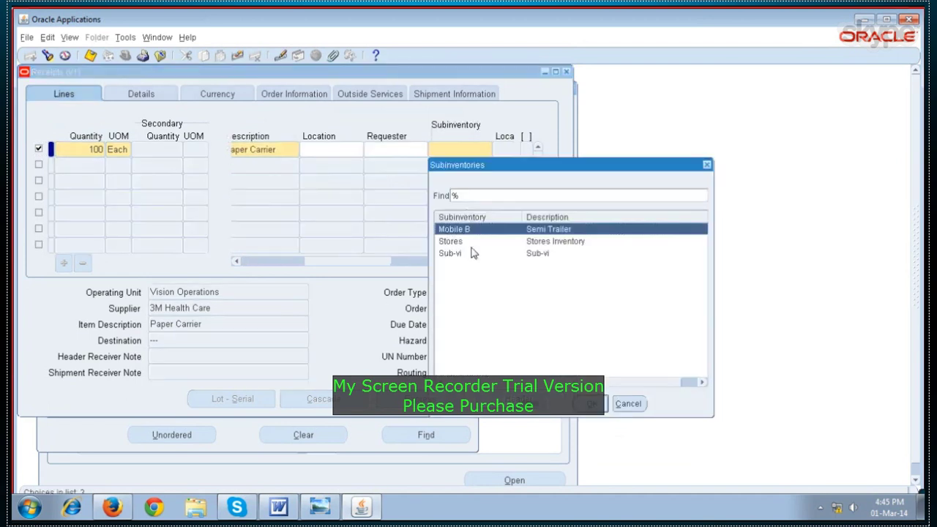
pyautogui.click(528, 245)
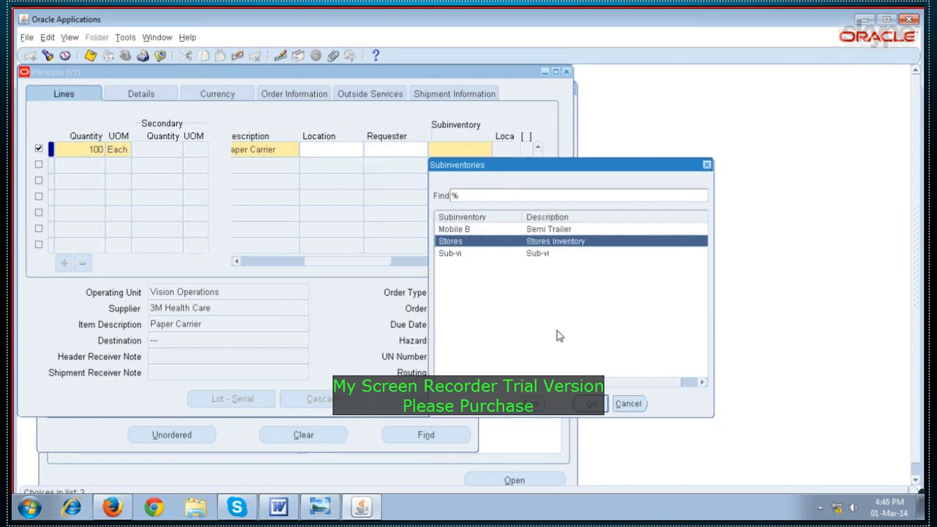
pyautogui.click(591, 404)
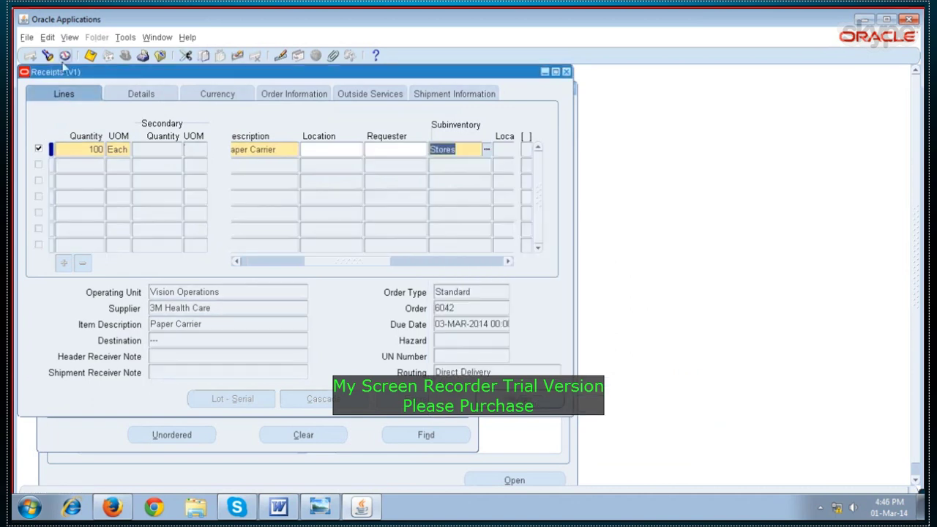
pyautogui.click(90, 56)
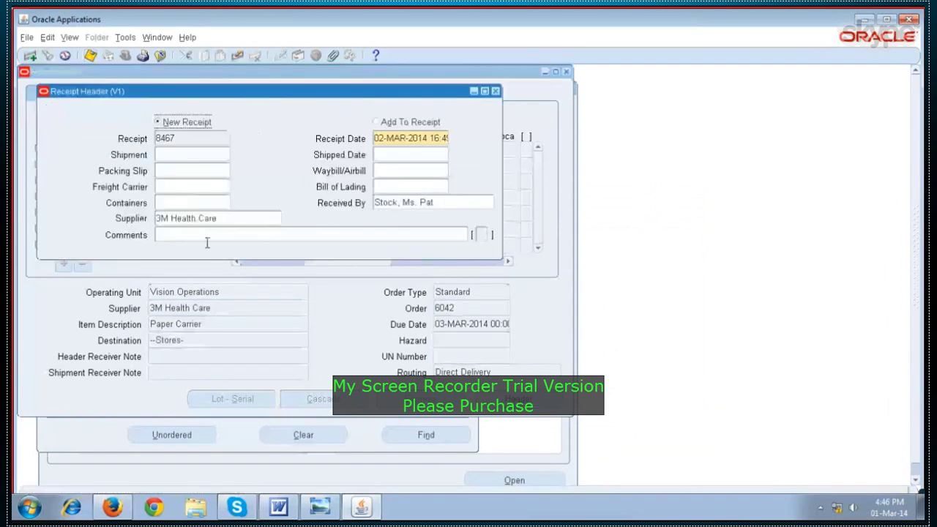
# Copy the receipt number and record it in the SCM document in Microsoft Word after "Receipts -"
pyautogui.doubleClick(193, 138)
pyautogui.hotkey('ctrl', 'c')
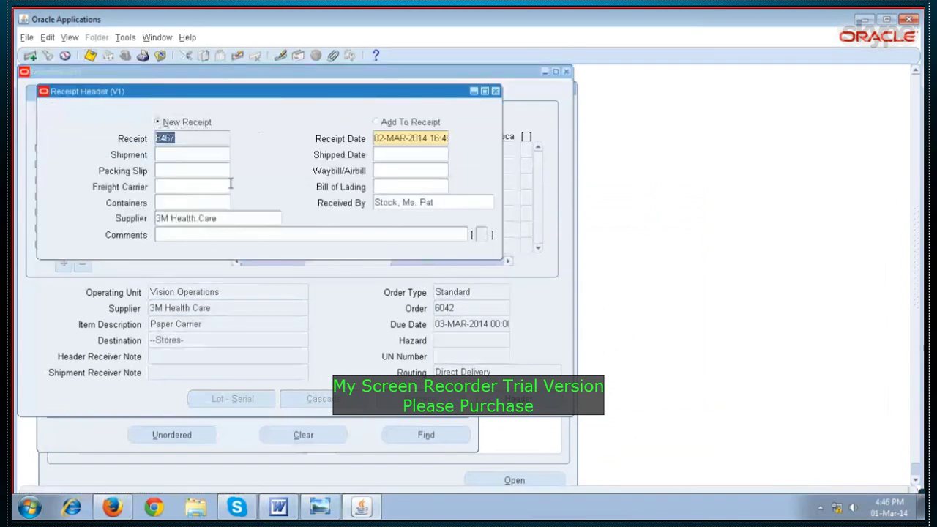
pyautogui.click(278, 507)
pyautogui.write('Receipts -')
pyautogui.hotkey('ctrl', 'v')
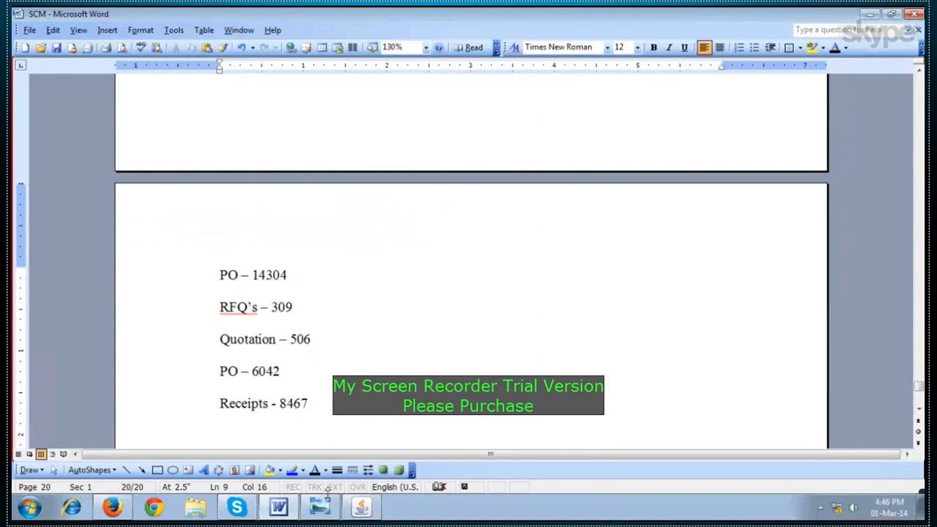
# Back in Oracle Applications, close the Receipt Header and Receipts forms
pyautogui.click(362, 507)
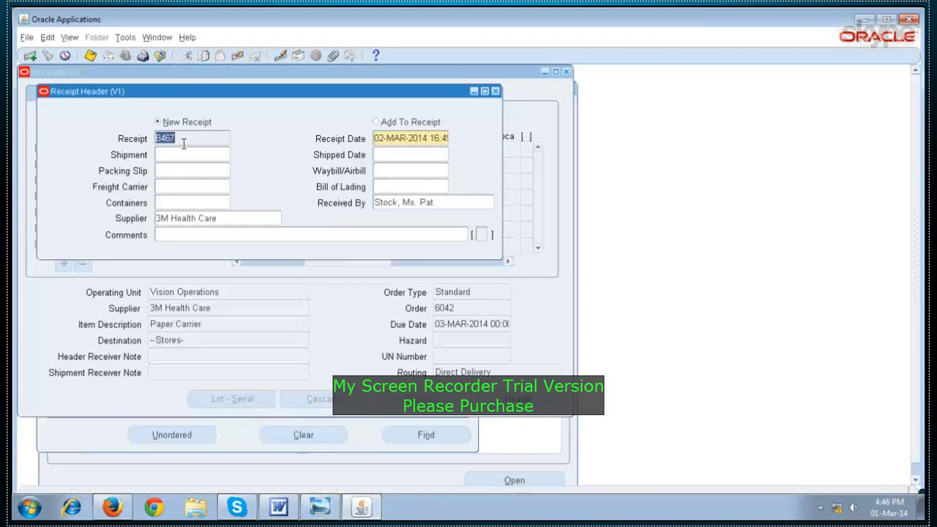
pyautogui.click(496, 91)
pyautogui.click(566, 71)
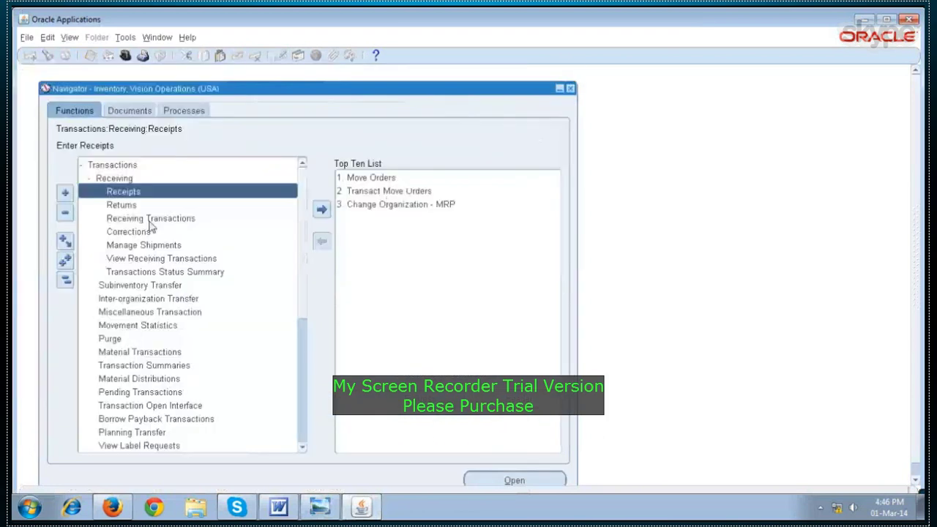
# Find all my concurrent requests and refresh the list to monitor the receiving transaction processor's status
pyautogui.click(70, 37)
pyautogui.click(91, 208)
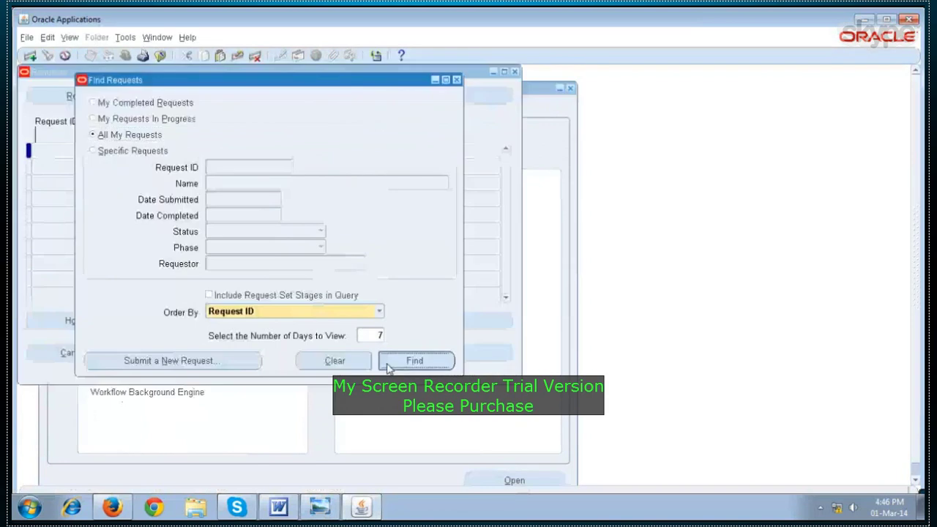
pyautogui.click(388, 366)
pyautogui.click(126, 96)
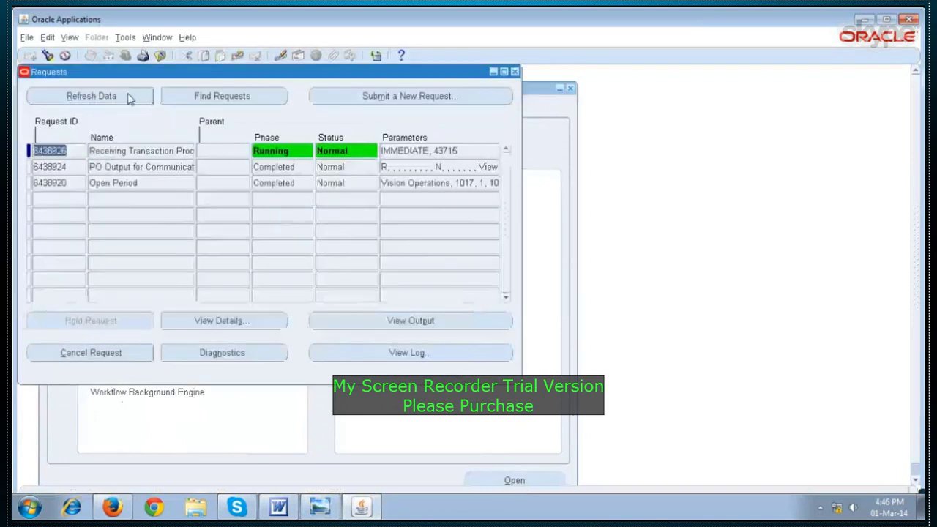
pyautogui.click(127, 97)
pyautogui.click(126, 100)
pyautogui.click(127, 96)
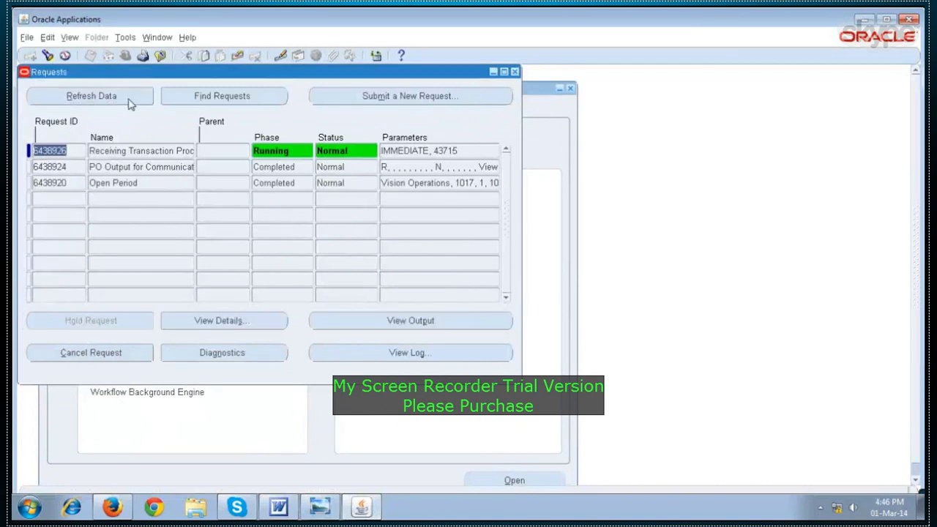
pyautogui.click(130, 103)
pyautogui.click(131, 102)
pyautogui.click(131, 102)
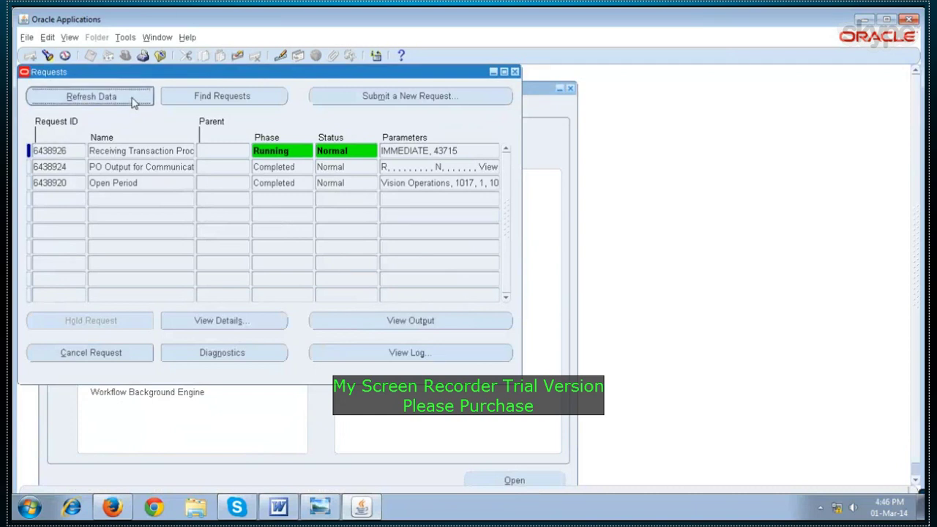
# Switch to the SCM document in Microsoft Word, then view the Business Flow diagram in Windows Photo Viewer
pyautogui.click(279, 508)
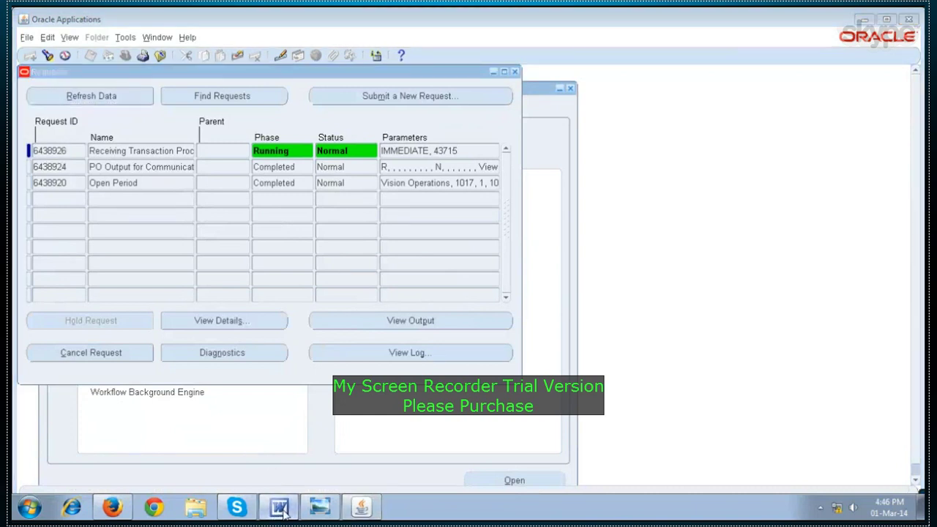
pyautogui.scroll(-6, 224, 422)
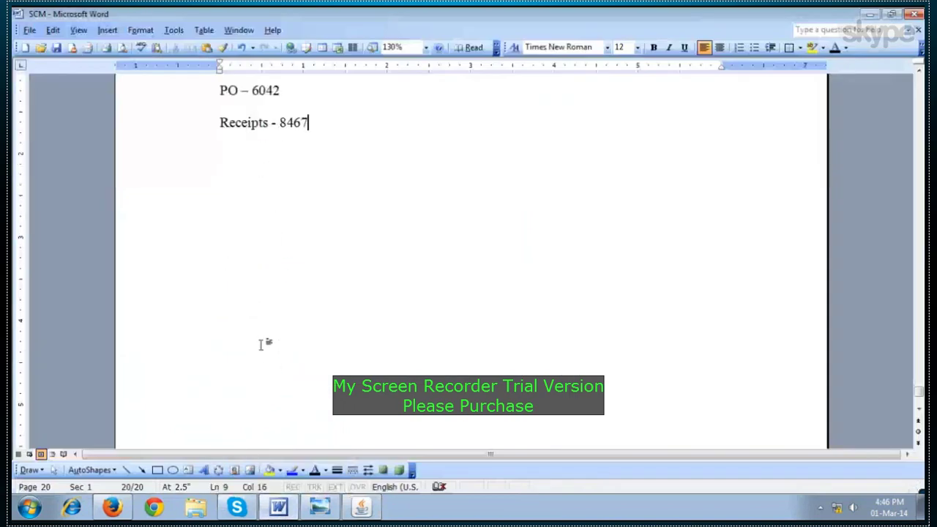
pyautogui.click(322, 509)
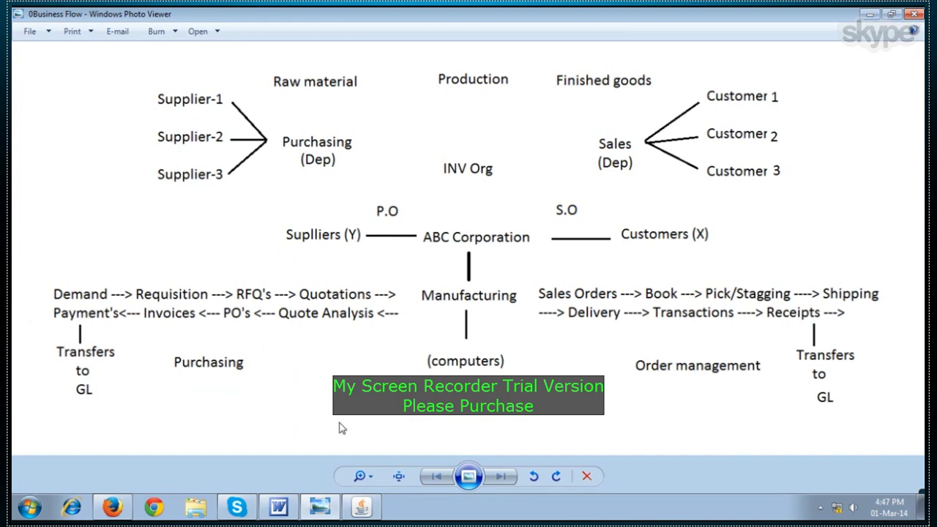
# Back in Oracle Applications, refresh the request list and close the Requests form
pyautogui.click(368, 510)
pyautogui.click(137, 98)
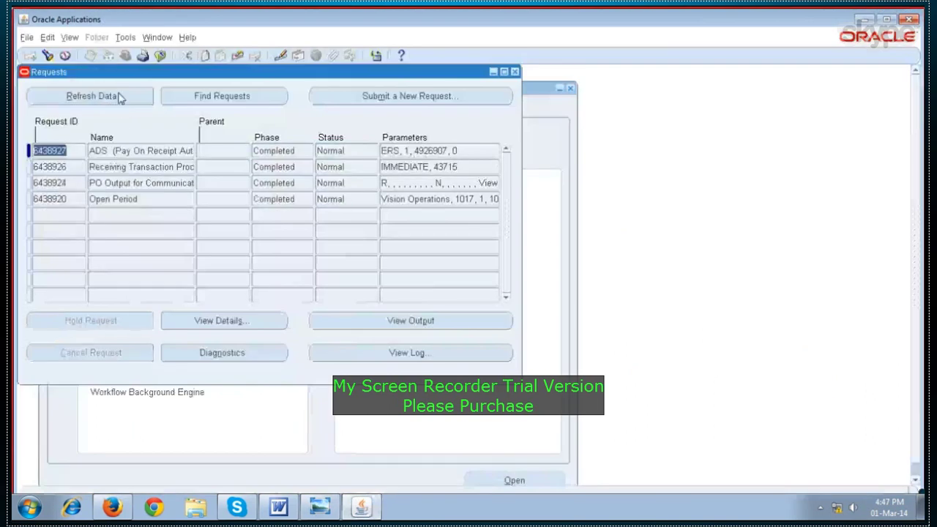
pyautogui.click(514, 71)
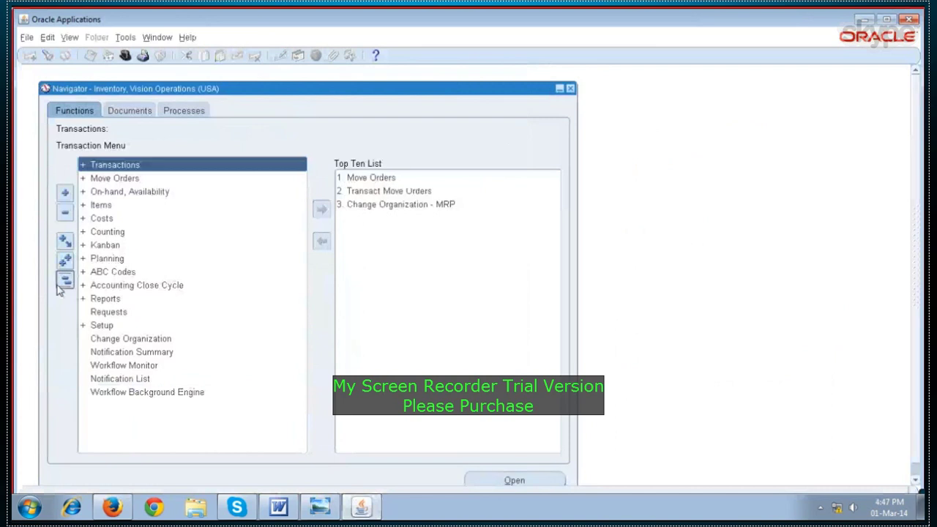
# Switch the responsibility to Payables, Vision Operations (USA)
pyautogui.click(125, 56)
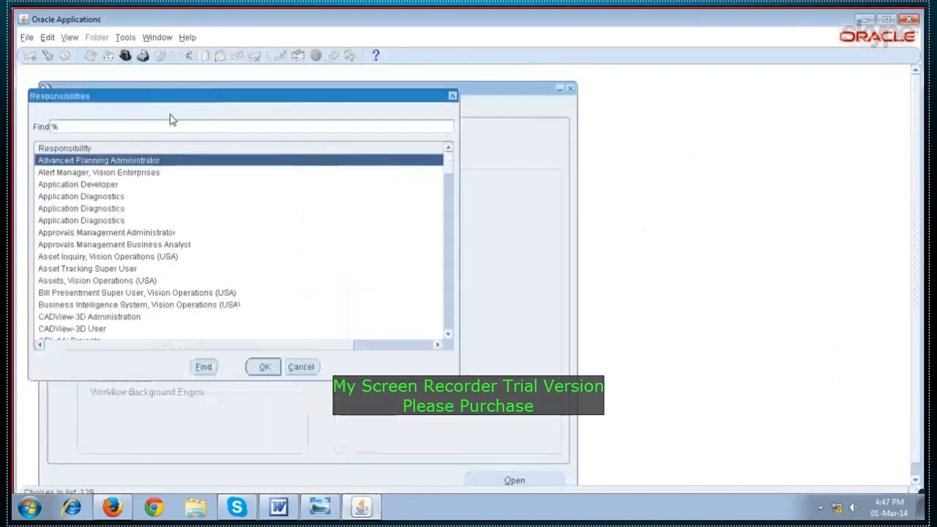
pyautogui.write('p')
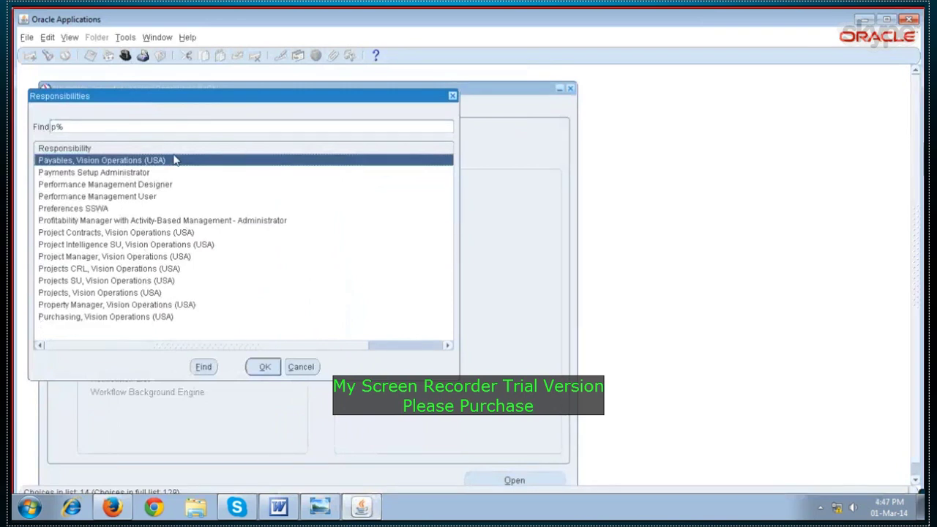
pyautogui.click(261, 368)
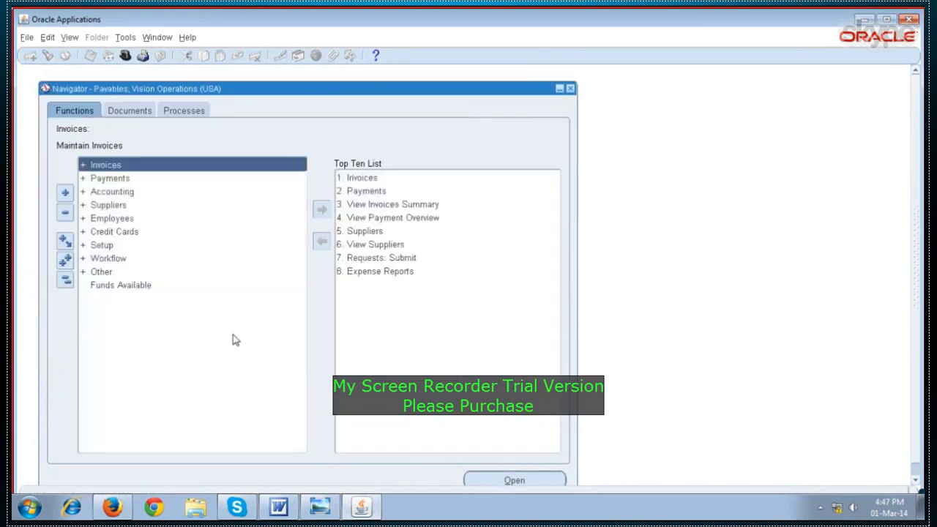
# In the SCM document in Microsoft Word, add the heading "Invoices" below the receipt entry
pyautogui.click(278, 507)
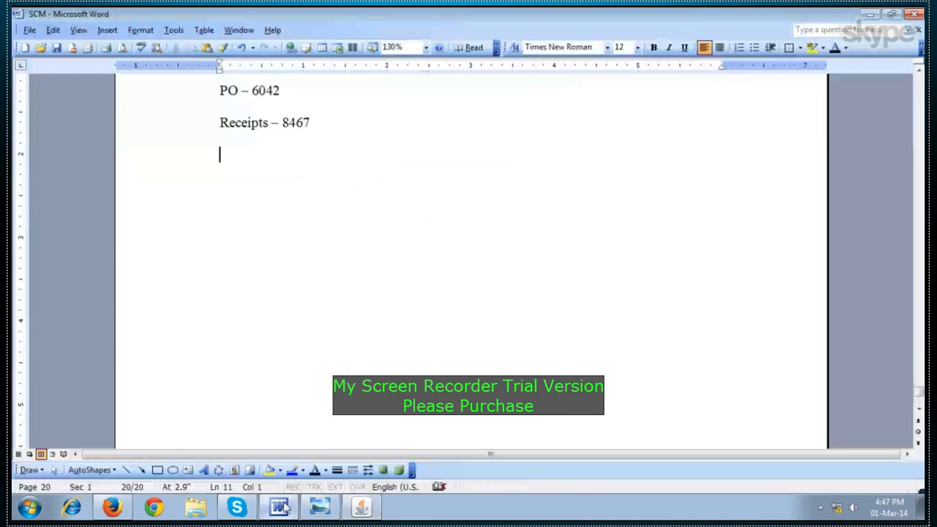
pyautogui.press('Return')
pyautogui.press('Return')
pyautogui.write('S')
pyautogui.press('BackSpace')
pyautogui.write('Invoices')
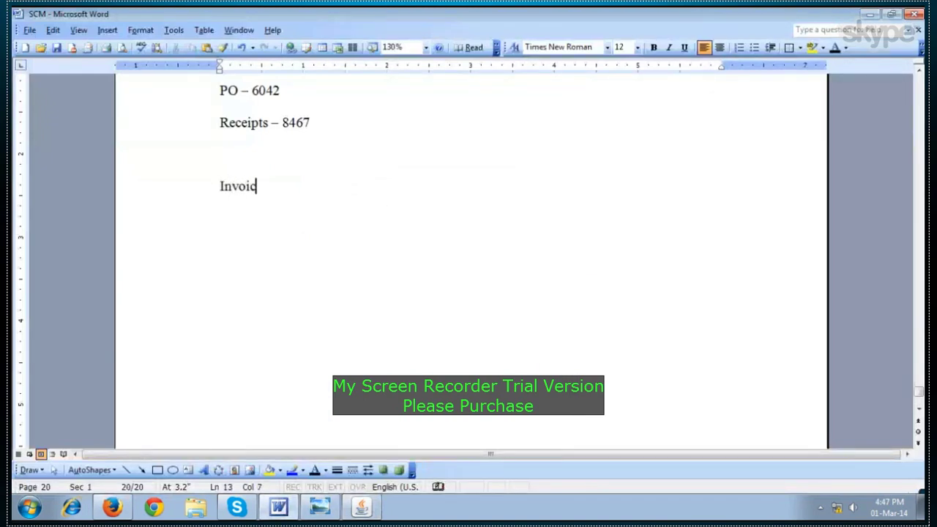
# List the invoice types Standard, Debit memo, Credit memo and Prepayment on separate lines under the Invoices heading
pyautogui.press('Return')
pyautogui.press('Return')
pyautogui.write('Standard')
pyautogui.press('Return')
pyautogui.write('Debit memo')
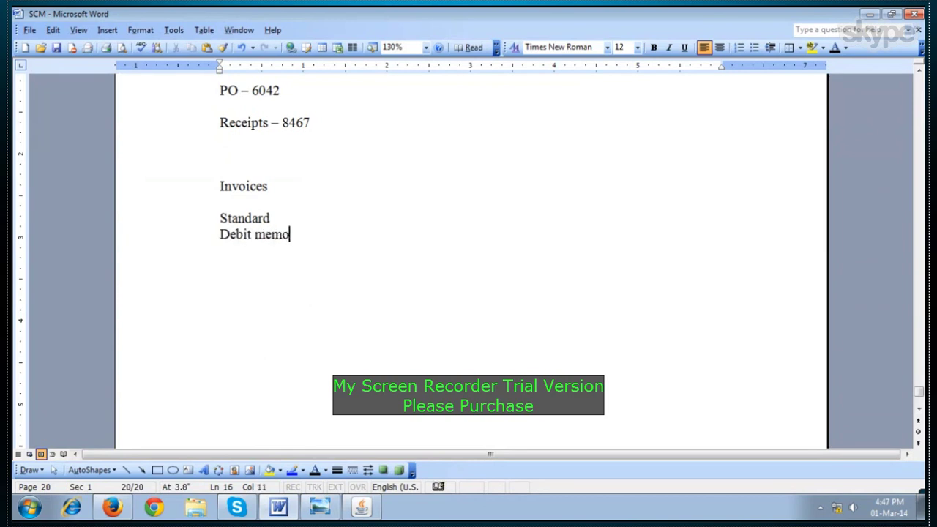
pyautogui.press('Return')
pyautogui.write('Credit memo')
pyautogui.press('Return')
pyautogui.write('Prepayment')
# Add Mixed, Transportation and Retainaged to the invoice types, correcting the last entry to the suggested spelling "Retain aged"
pyautogui.press('Return')
pyautogui.write('Mixe')
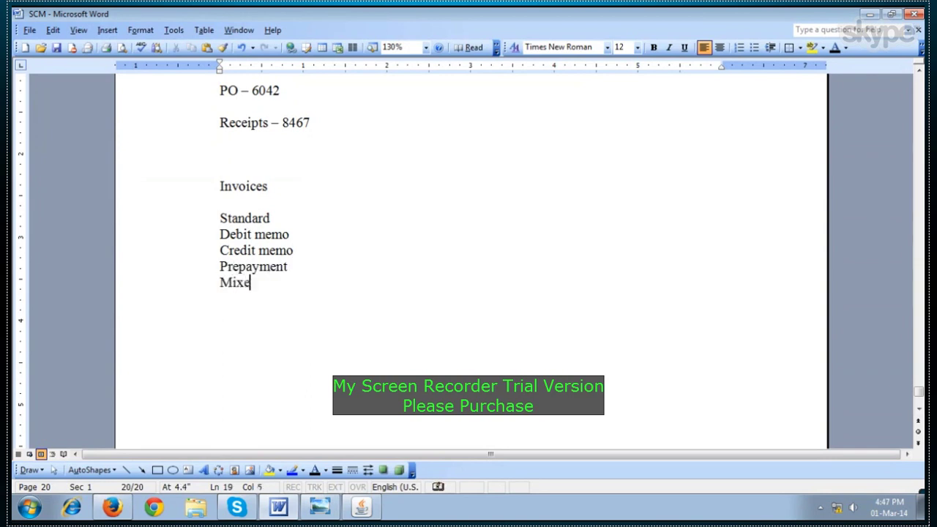
pyautogui.write('d')
pyautogui.press('Return')
pyautogui.write('Transportation')
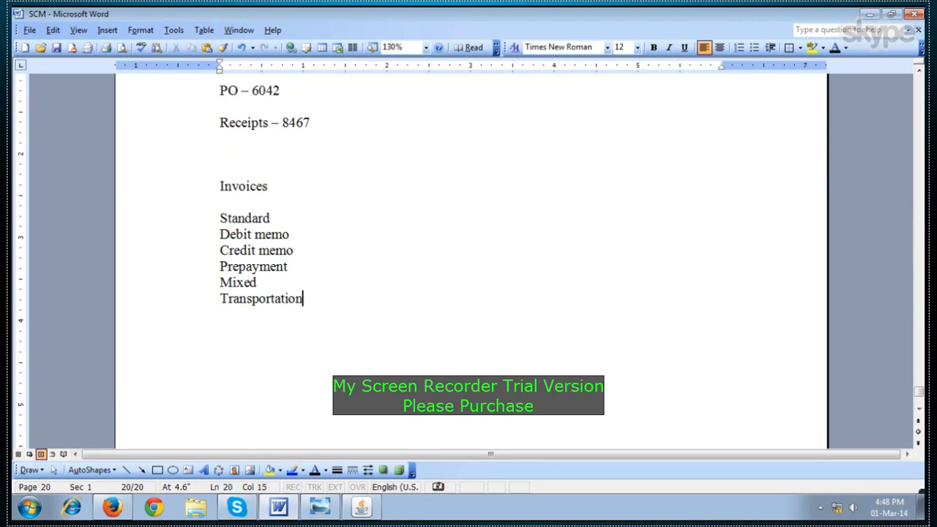
pyautogui.press('Return')
pyautogui.write('Retainaged')
pyautogui.press('Return')
pyautogui.press('Return')
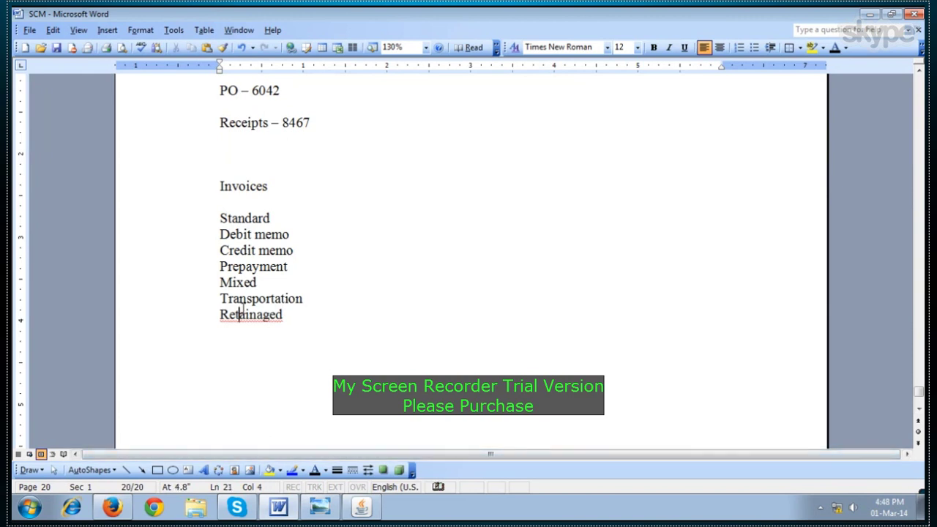
pyautogui.rightClick(240, 315)
pyautogui.click(316, 331)
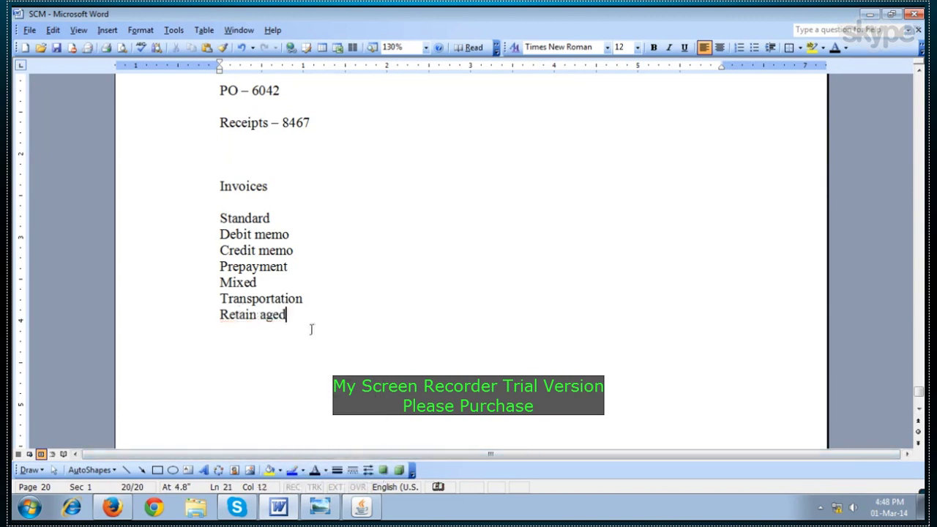
# Save the document and select the Standard line in the invoice type list
pyautogui.click(55, 50)
pyautogui.moveTo(218, 233); pyautogui.dragTo(309, 318)
pyautogui.click(311, 314)
pyautogui.moveTo(270, 218); pyautogui.dragTo(207, 219)
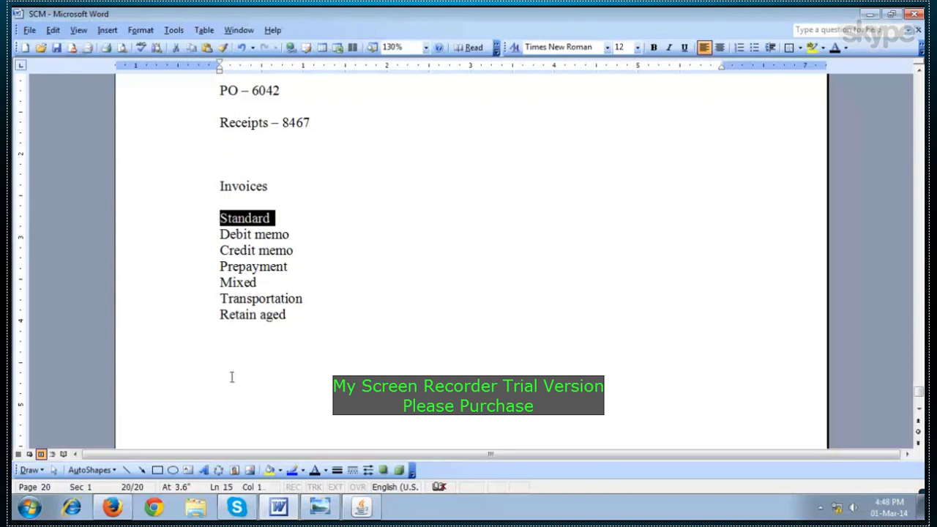
# Back in Oracle Applications, open the invoice entry form under Invoices > Entry in Payables
pyautogui.click(364, 507)
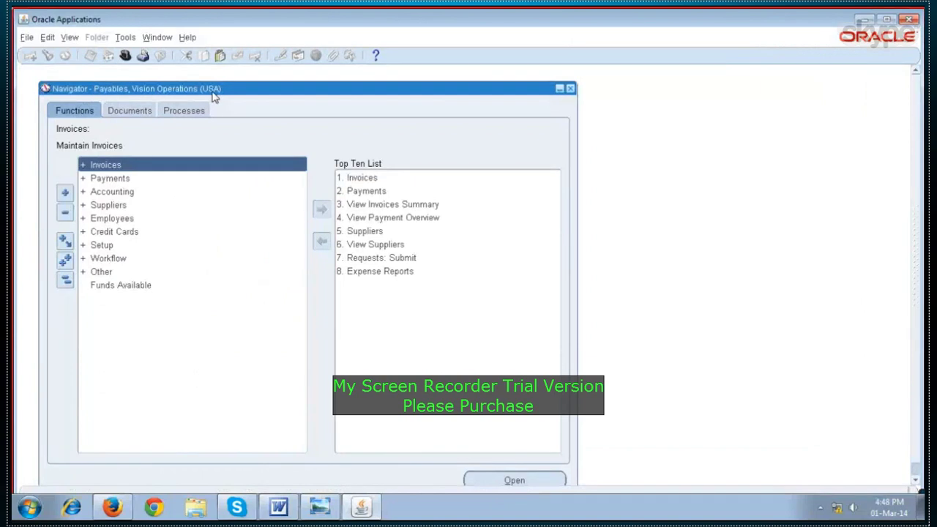
pyautogui.doubleClick(139, 166)
pyautogui.doubleClick(134, 179)
pyautogui.click(150, 206)
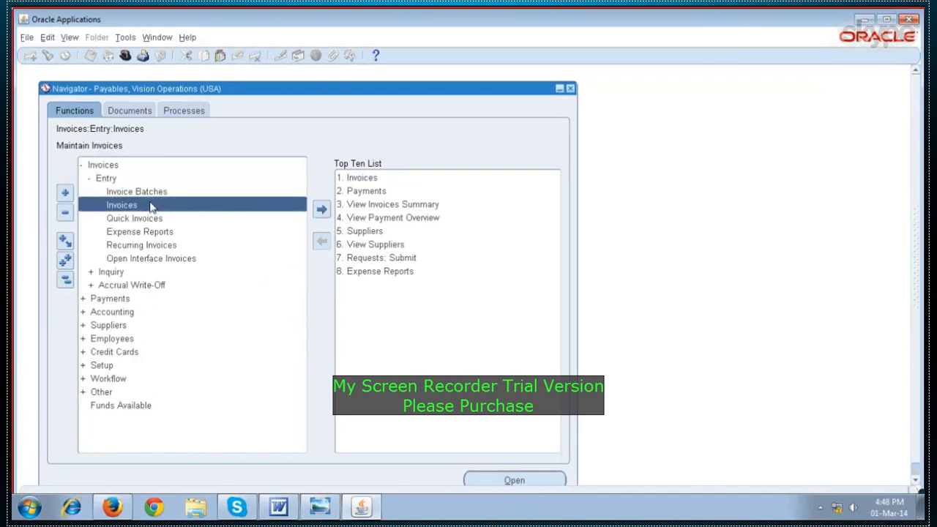
pyautogui.doubleClick(157, 201)
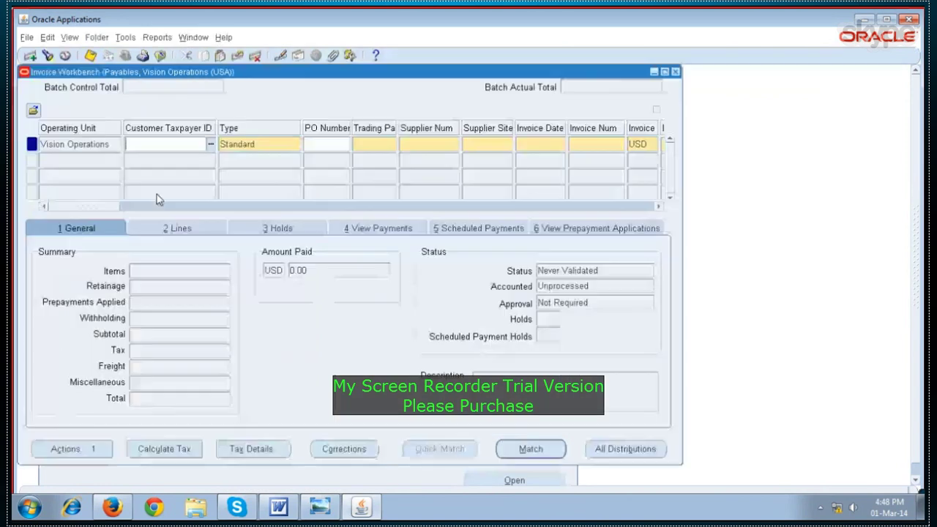
# Keep the new invoice's type as Standard and set its trading partner to 3M Health Care
pyautogui.click(274, 146)
pyautogui.click(275, 145)
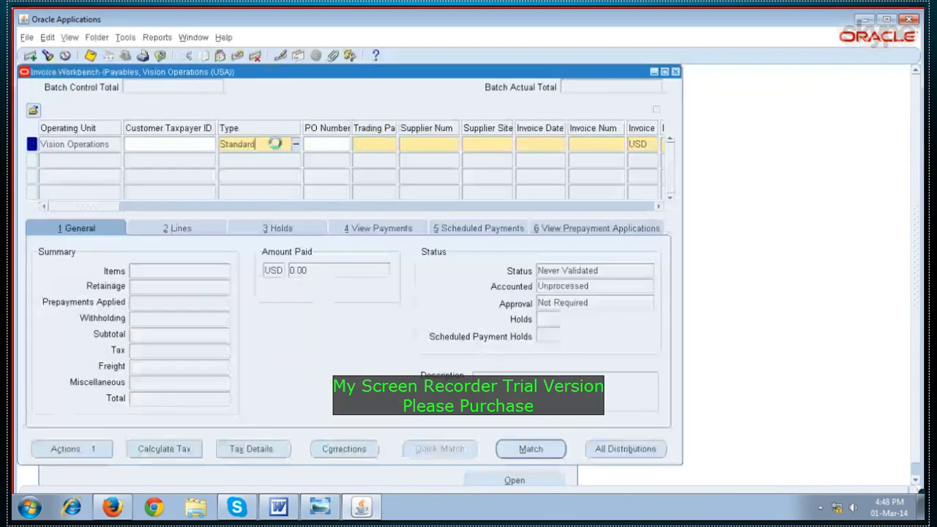
pyautogui.click(323, 146)
pyautogui.click(283, 144)
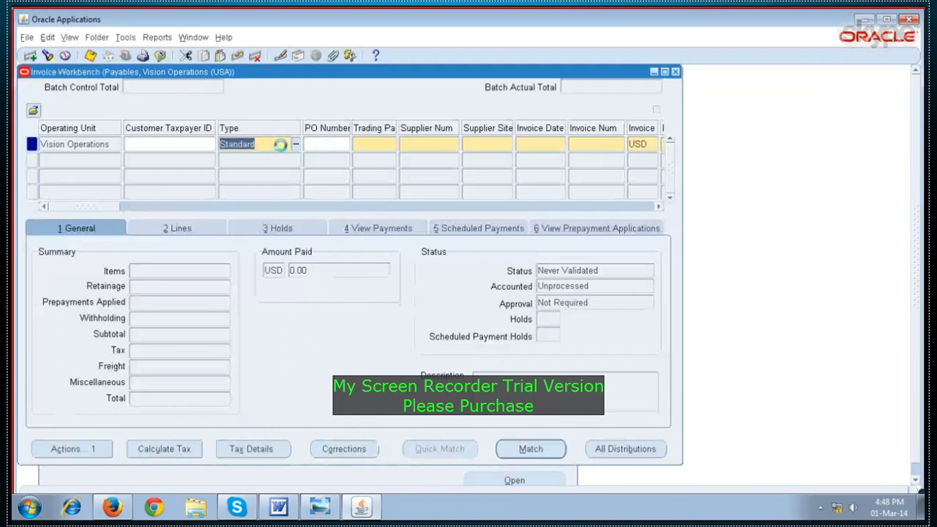
pyautogui.click(387, 143)
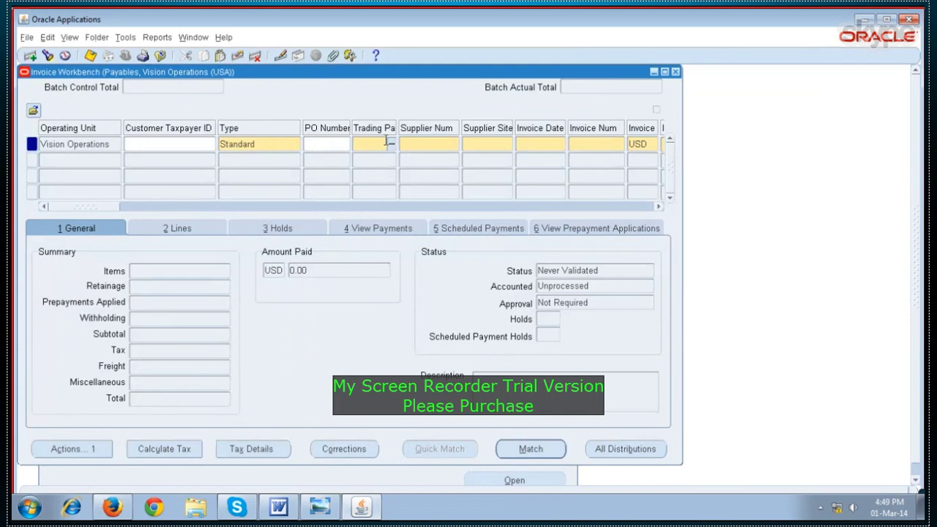
pyautogui.write('3m')
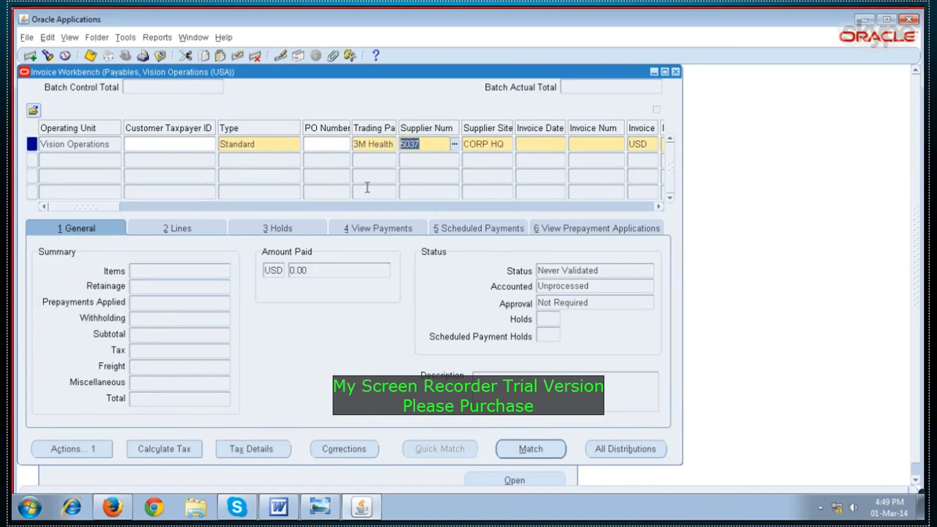
# Open the PO number search for the invoice, copy the purchase order number from the Word document, and return to Oracle Applications
pyautogui.click(331, 146)
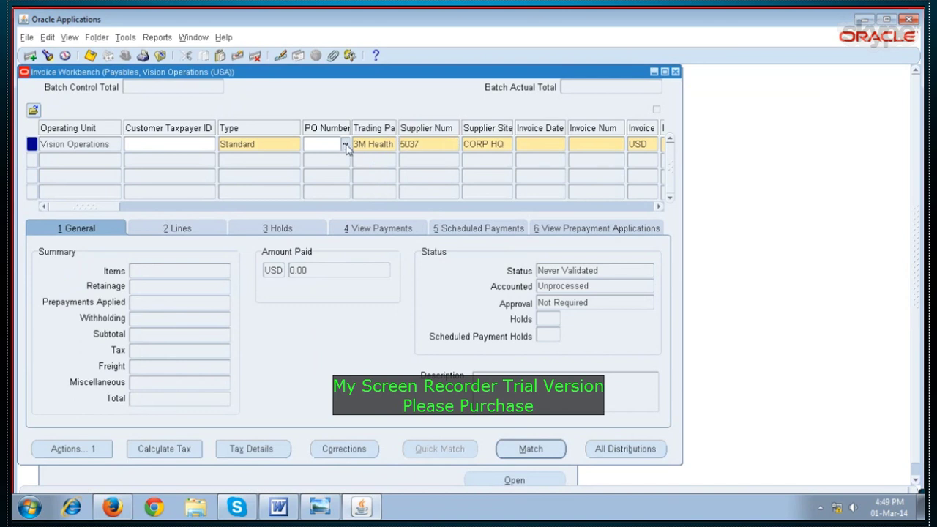
pyautogui.click(345, 145)
pyautogui.click(278, 507)
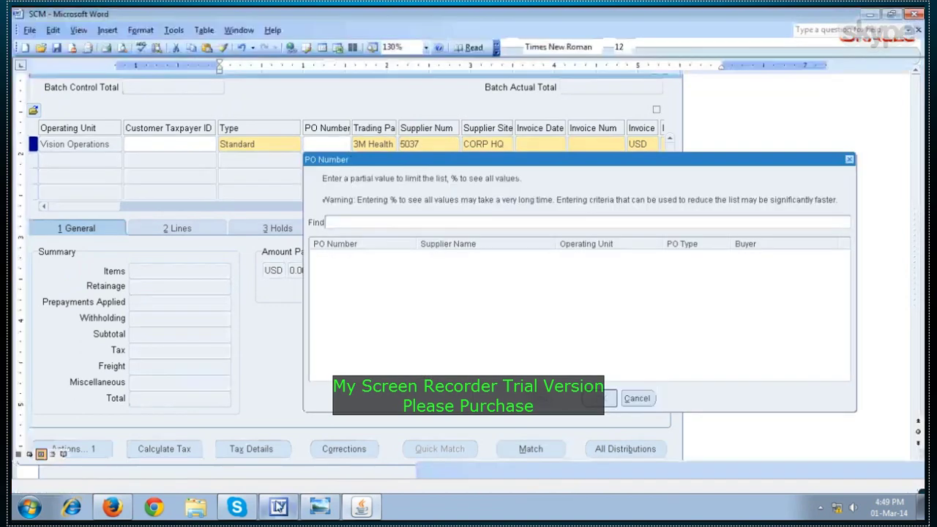
pyautogui.scroll(3, 283, 271)
pyautogui.moveTo(281, 227); pyautogui.dragTo(253, 231)
pyautogui.rightClick(265, 230)
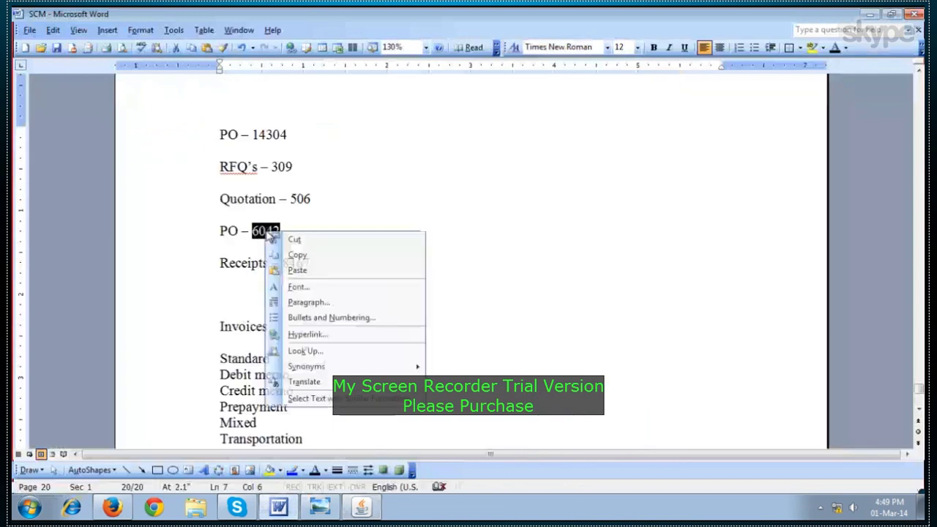
pyautogui.click(296, 255)
pyautogui.click(362, 507)
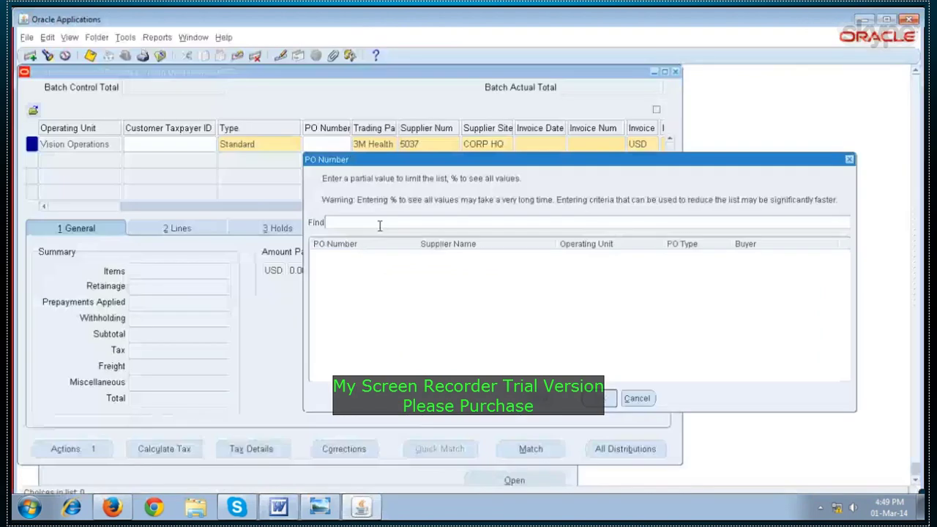
# Search for the copied purchase order number and assign the matching 3M Health Care order to the invoice
pyautogui.hotkey('ctrl', 'v')
pyautogui.press('Return')
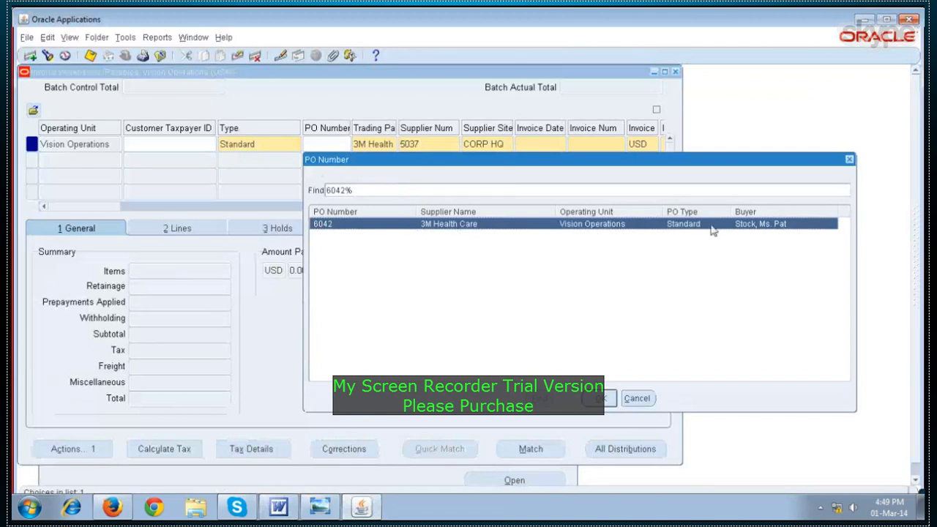
pyautogui.click(604, 398)
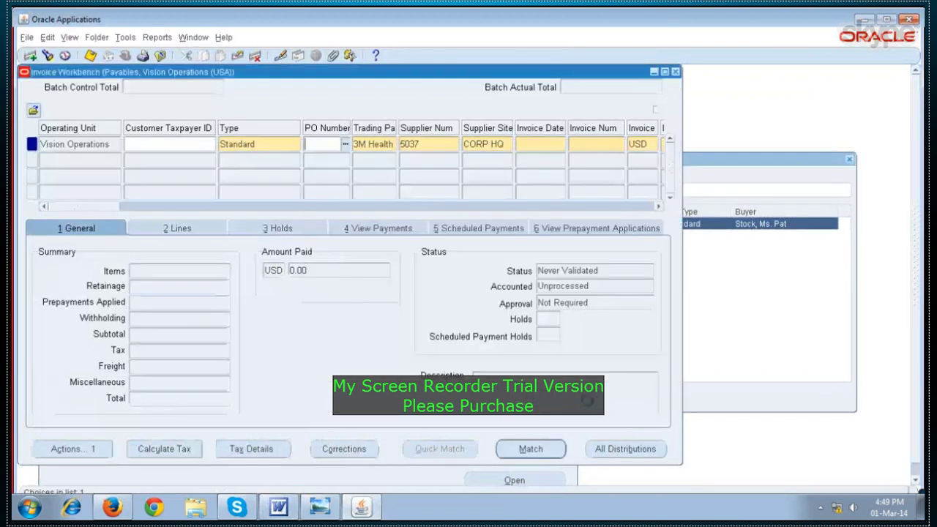
pyautogui.click(359, 144)
pyautogui.press('Tab')
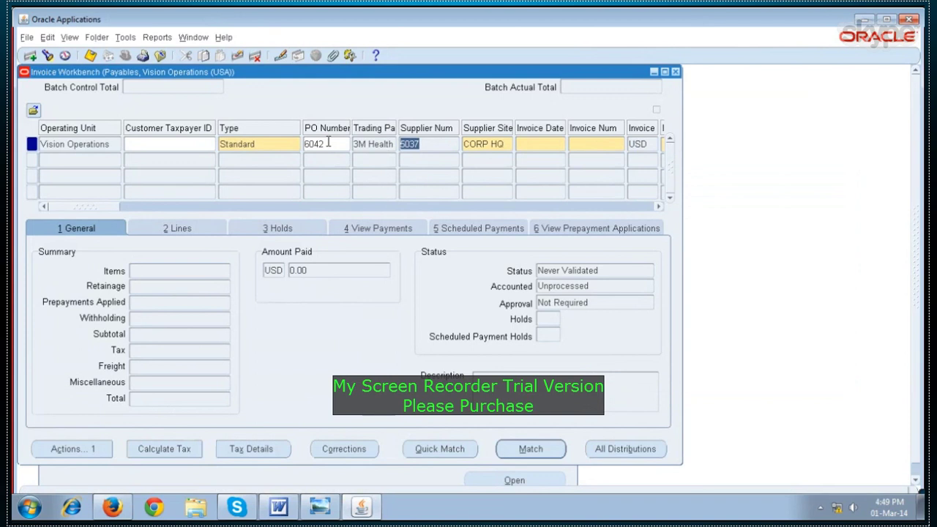
# Set the invoice date to 02-MAR-2014 and enter T1234 as the invoice number
pyautogui.click(533, 143)
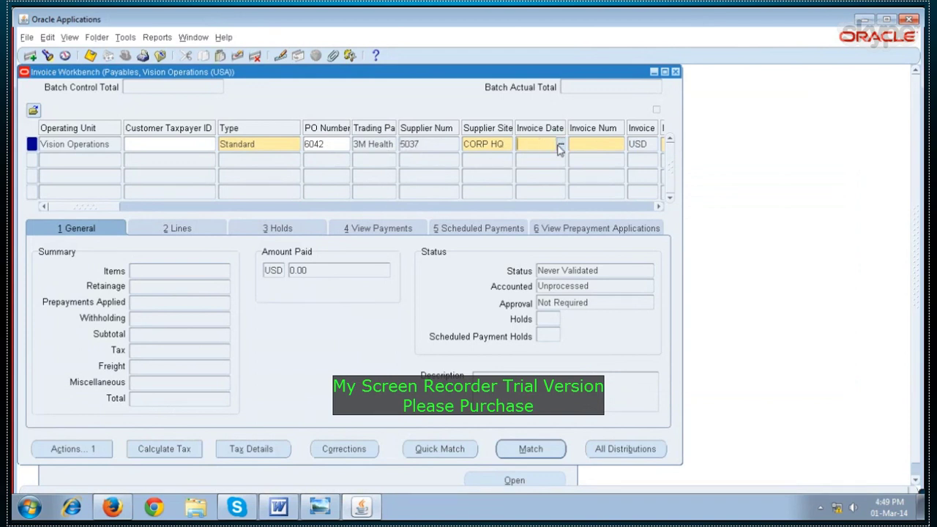
pyautogui.click(560, 146)
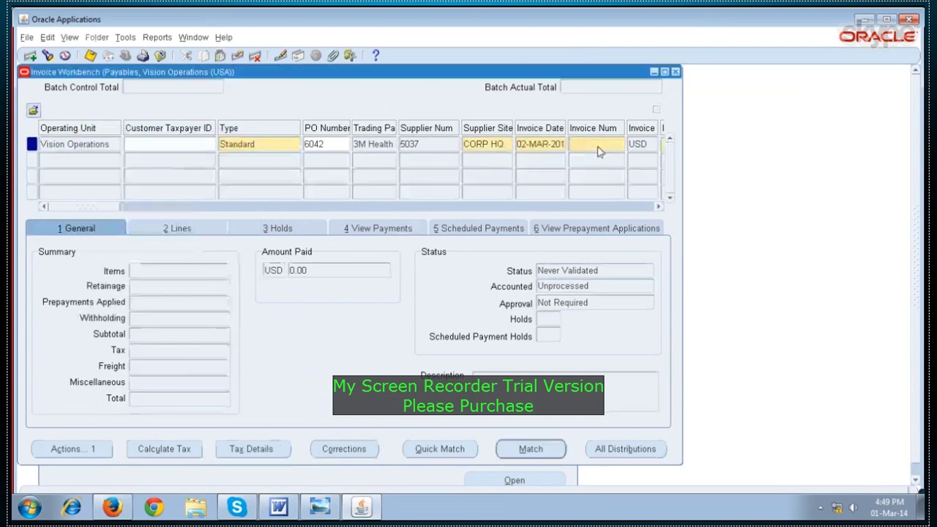
pyautogui.write('T')
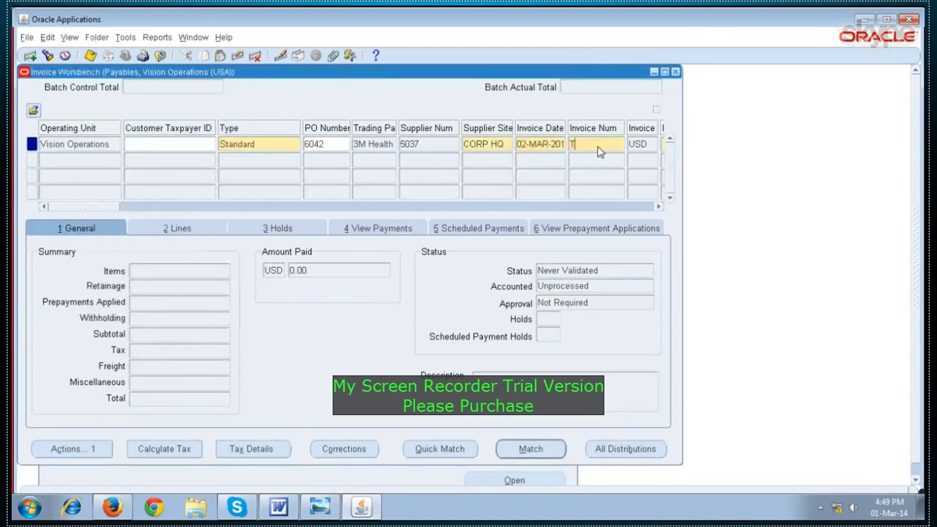
pyautogui.write('1234')
# Copy the invoice number into the Word document on a new "Invoice no -" line below the receipt entry
pyautogui.doubleClick(618, 143)
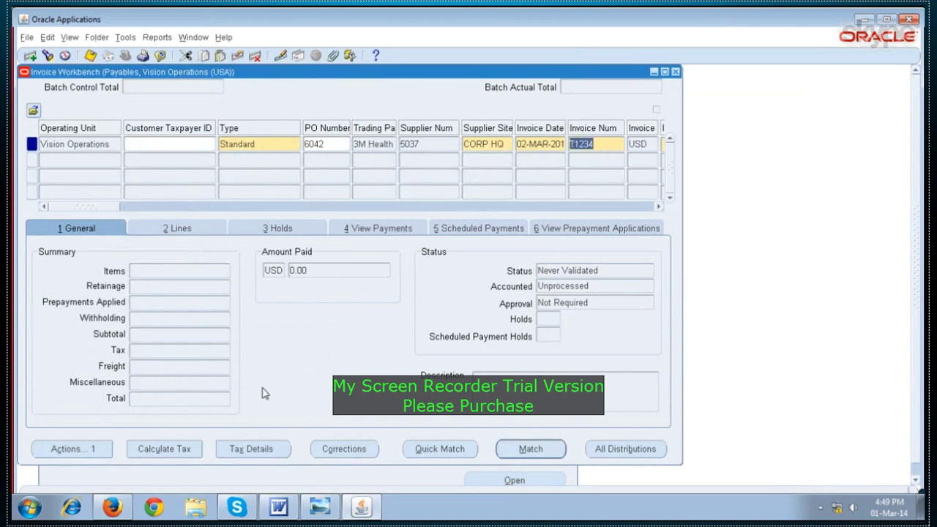
pyautogui.click(281, 508)
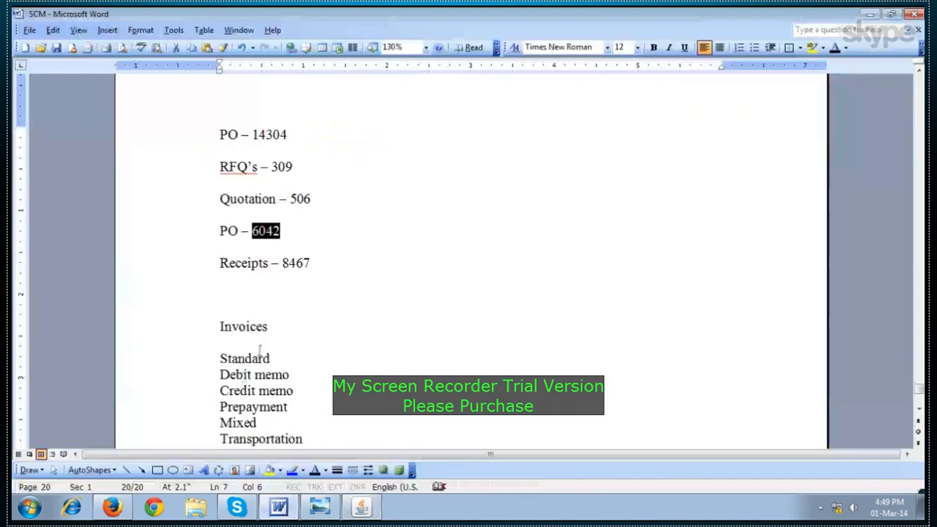
pyautogui.click(252, 279)
pyautogui.press('Return')
pyautogui.write('Invoice no -')
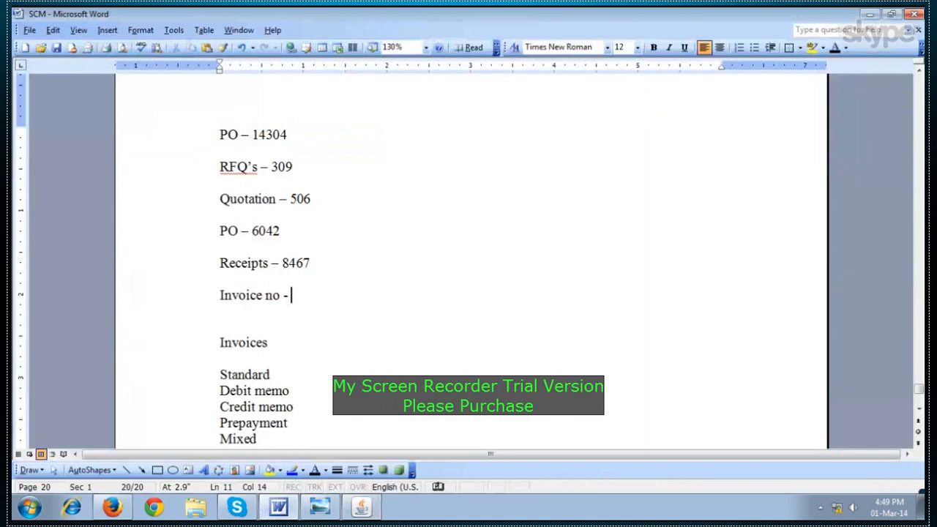
pyautogui.hotkey('ctrl', 'v')
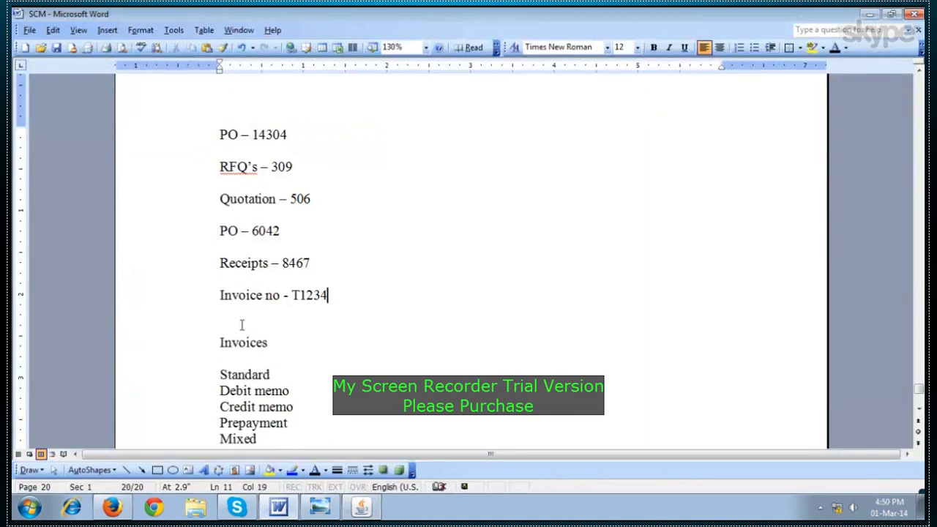
# Back in Oracle Applications, set the invoice amount to 1000
pyautogui.click(363, 508)
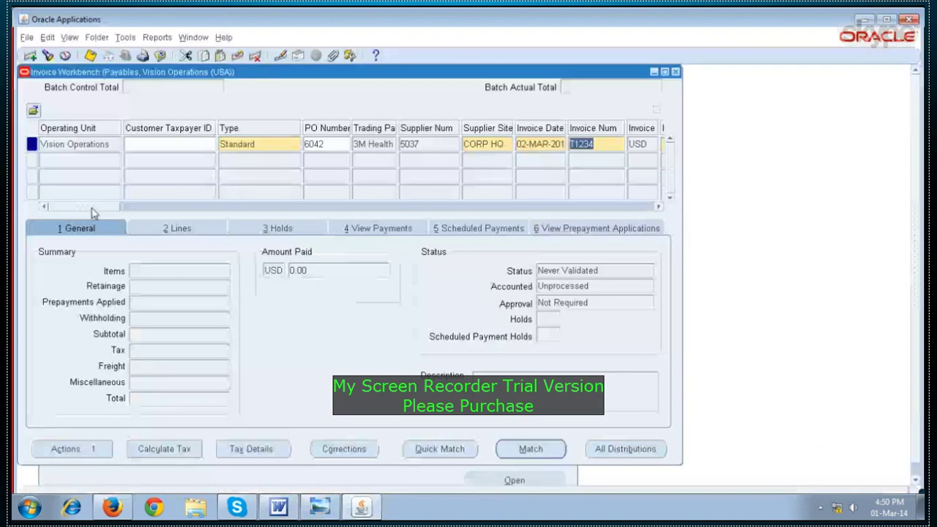
pyautogui.moveTo(93, 209); pyautogui.dragTo(118, 211)
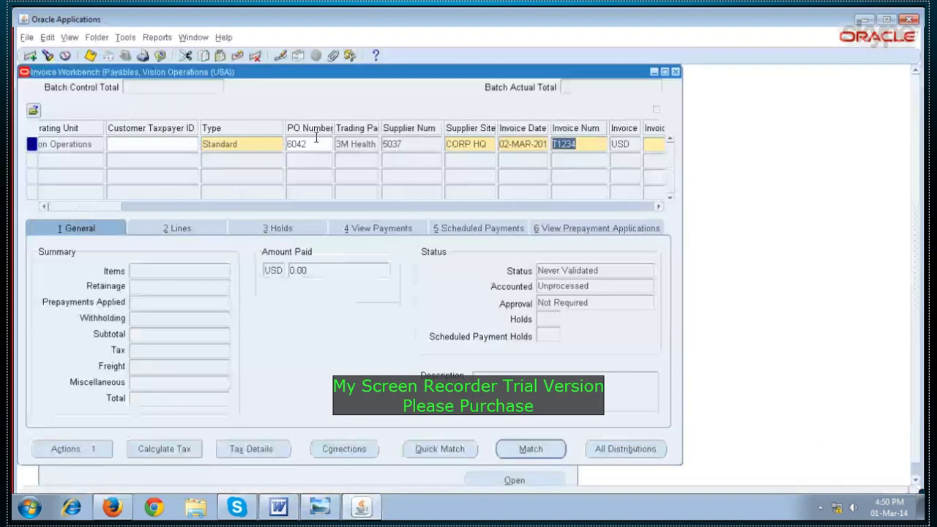
pyautogui.click(368, 146)
pyautogui.click(479, 144)
pyautogui.click(518, 146)
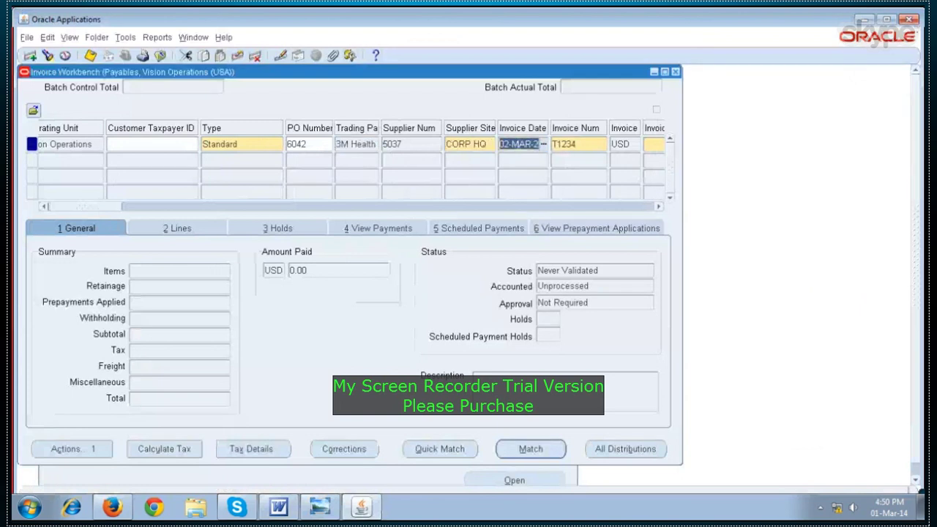
pyautogui.moveTo(78, 210); pyautogui.dragTo(101, 207)
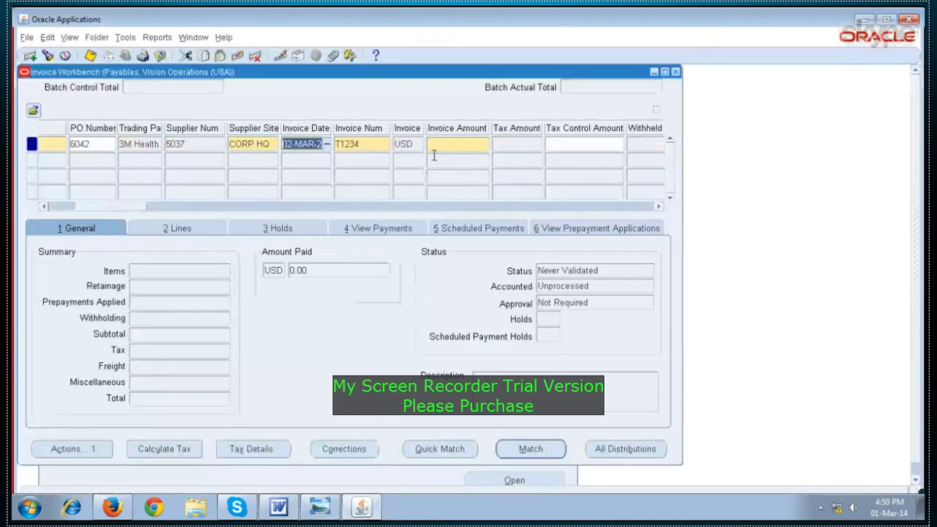
pyautogui.click(455, 145)
pyautogui.write('1000')
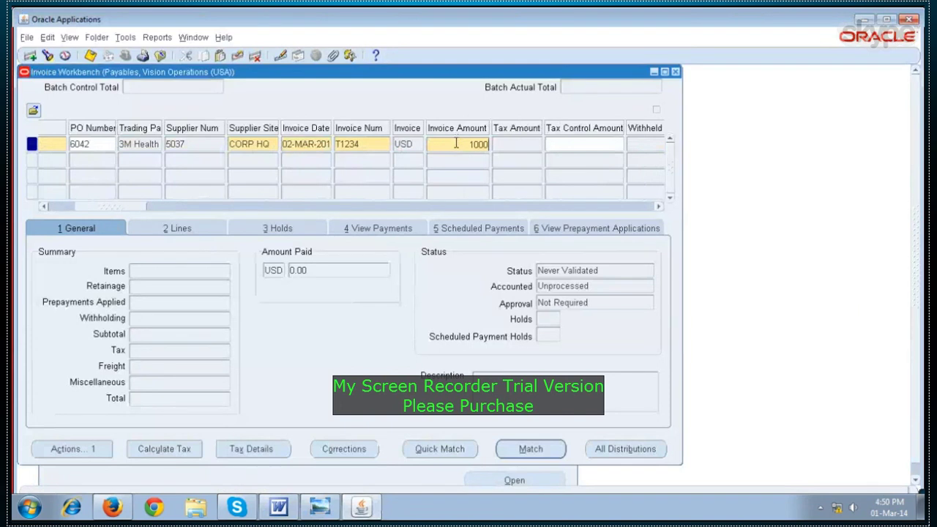
pyautogui.click(524, 146)
pyautogui.click(438, 147)
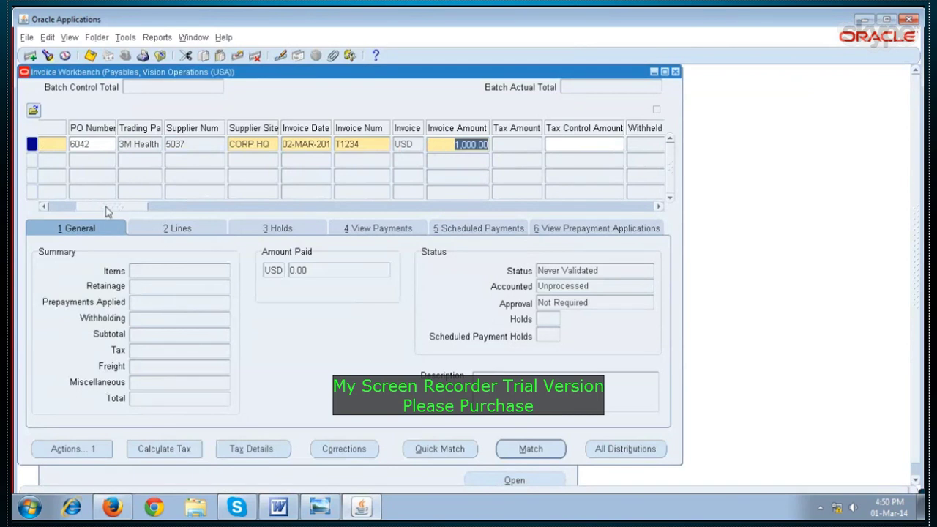
# Keep Purchase Order as the invoice's match action
pyautogui.moveTo(104, 211); pyautogui.dragTo(234, 213)
pyautogui.click(539, 146)
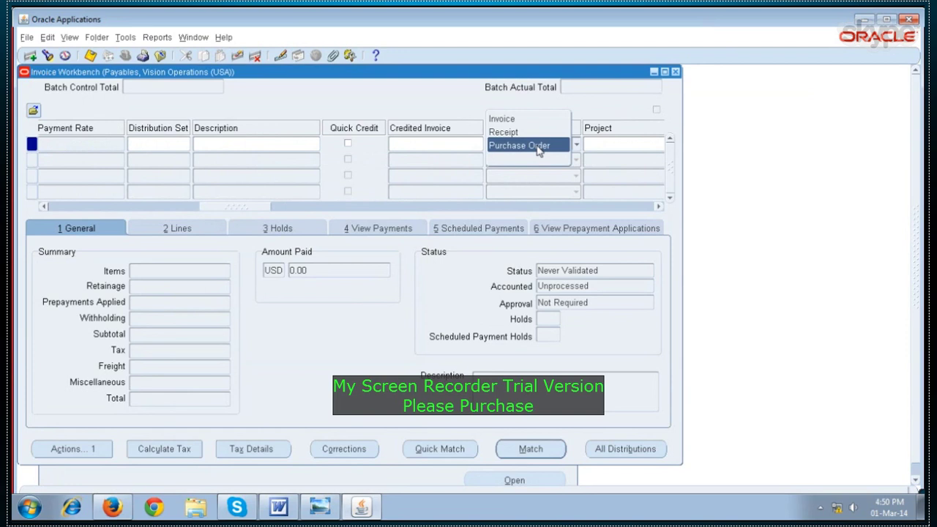
pyautogui.click(468, 146)
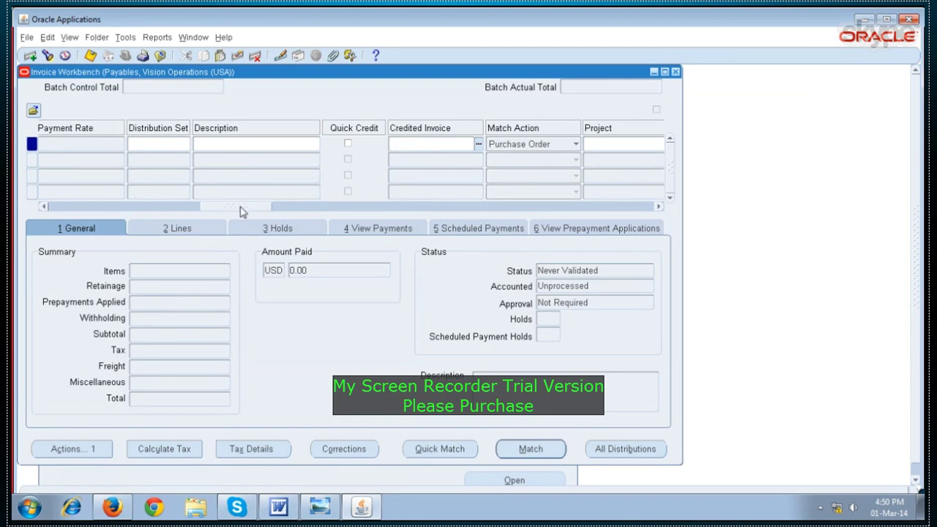
# Search the payment terms for "Net %" and set the invoice's terms to Net 30
pyautogui.moveTo(243, 212); pyautogui.dragTo(364, 211)
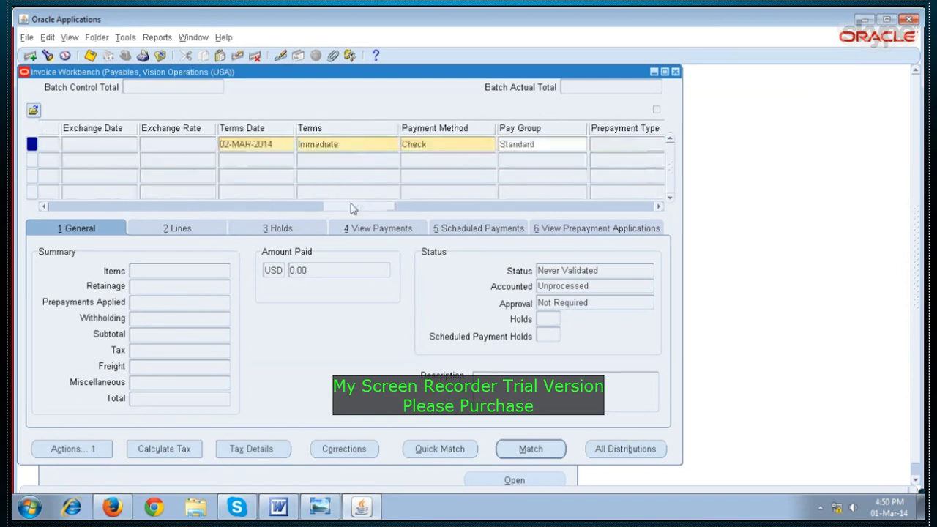
pyautogui.doubleClick(369, 144)
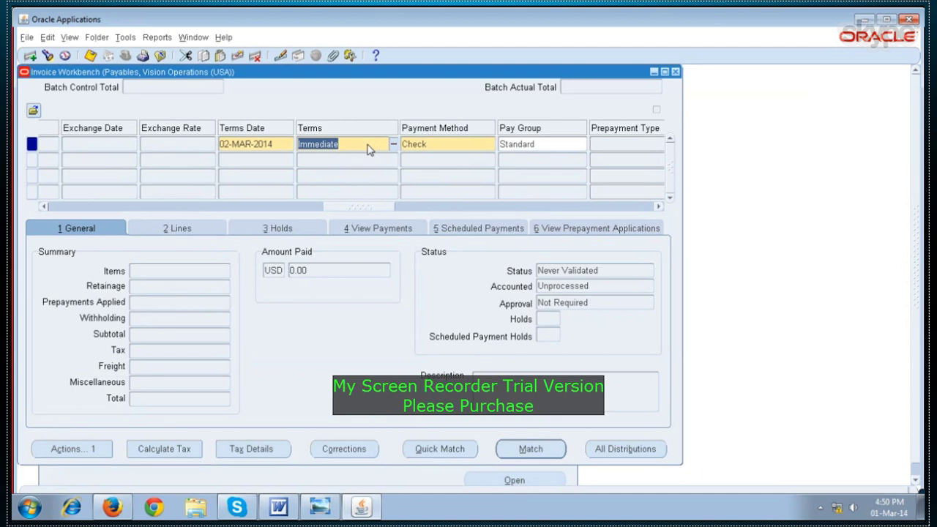
pyautogui.hotkey('ctrl', 'l')
pyautogui.write('Net %')
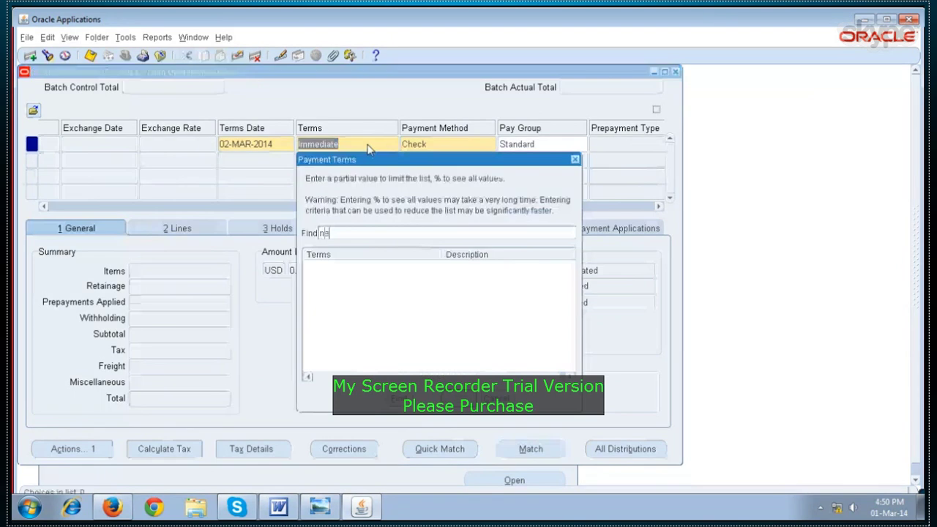
pyautogui.press('Return')
pyautogui.press('Down')
pyautogui.press('Down')
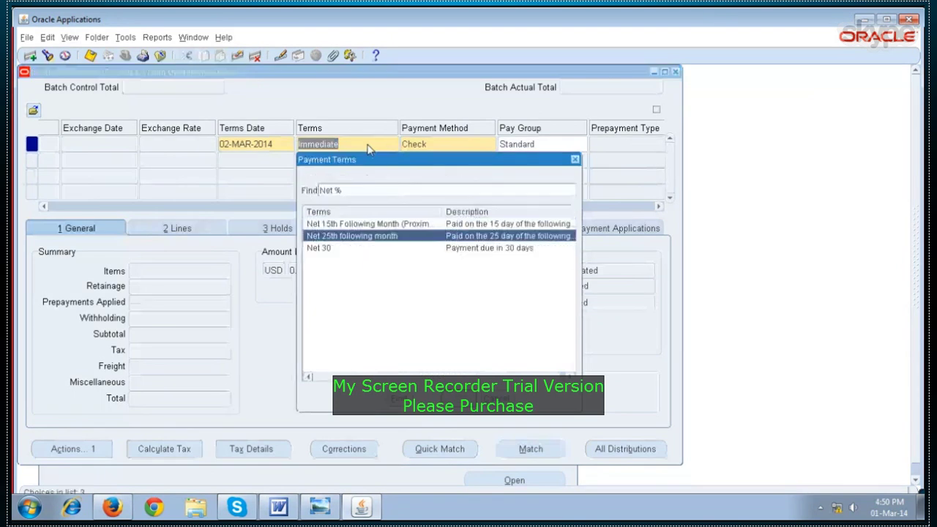
pyautogui.press('Return')
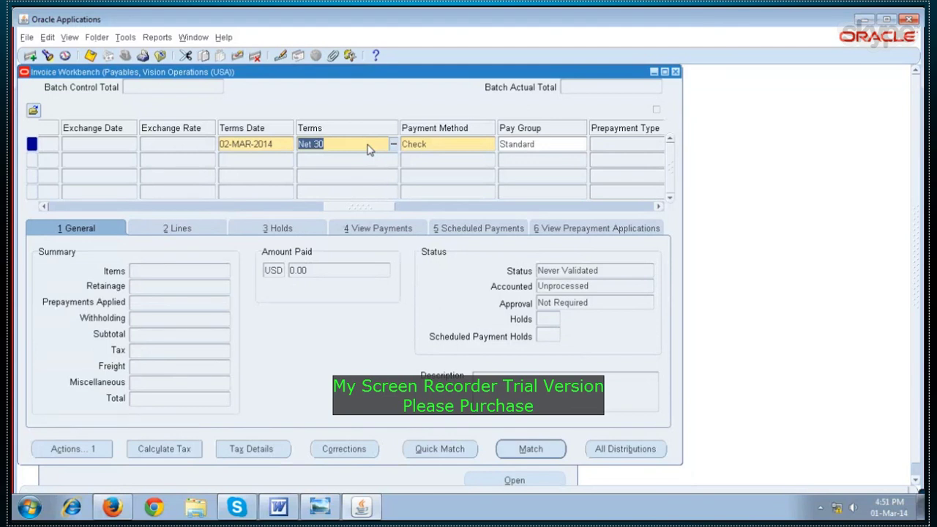
# Set the invoice's payment terms back to Immediate
pyautogui.write('Imme')
pyautogui.press('Tab')
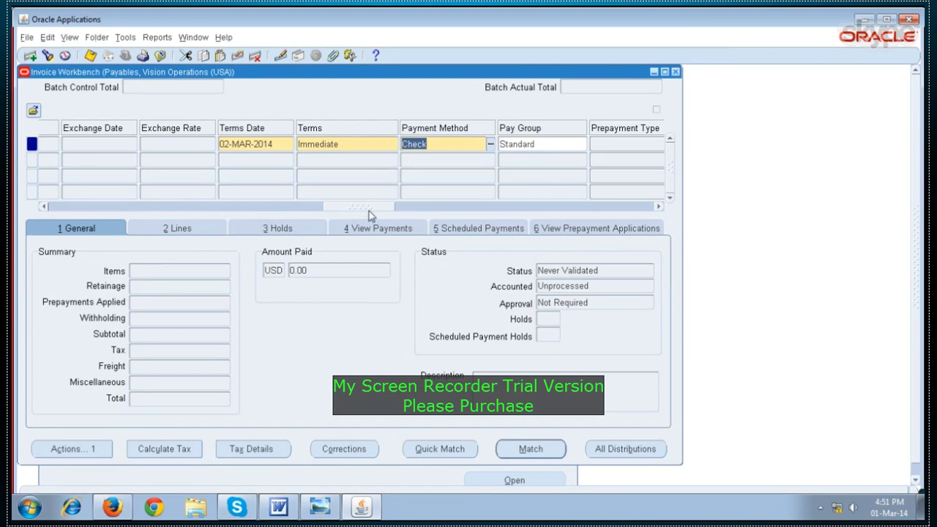
# Start matching the invoice and find the shipments of its prefilled purchase order number
pyautogui.moveTo(369, 211); pyautogui.dragTo(85, 211)
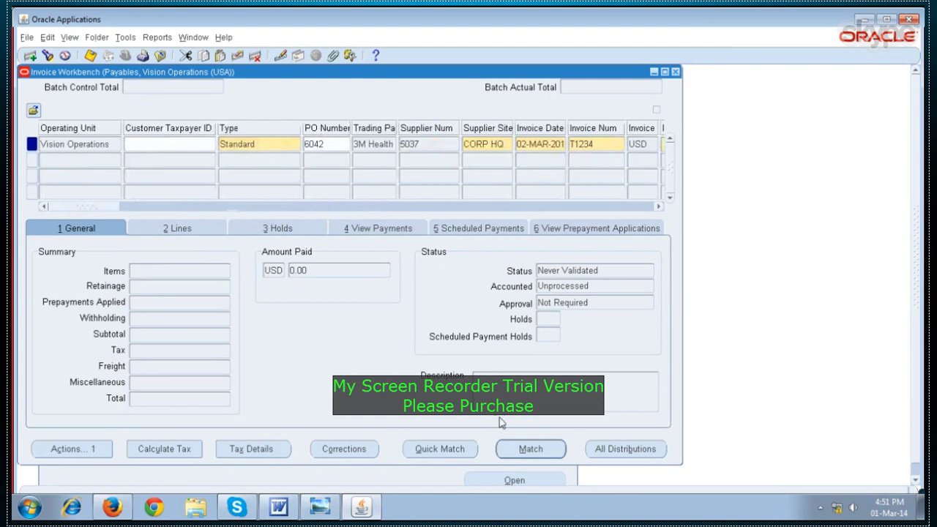
pyautogui.click(506, 452)
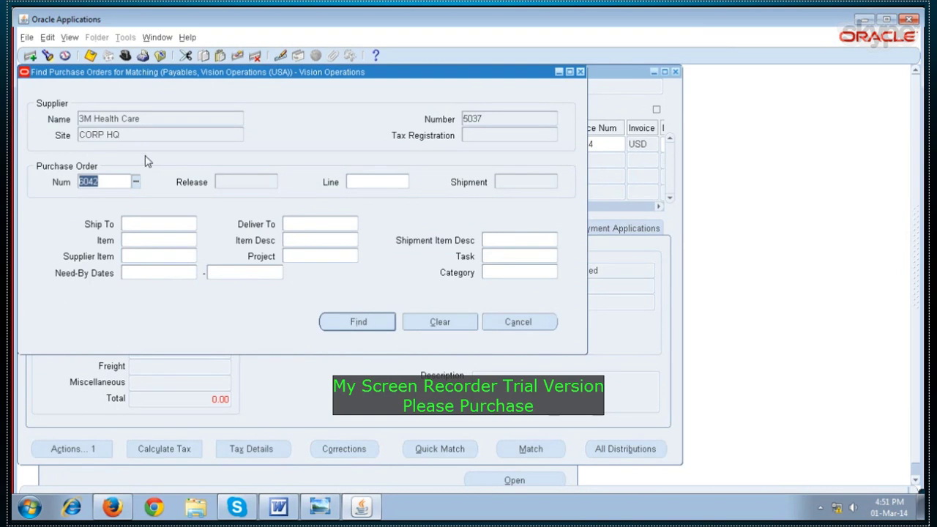
pyautogui.click(126, 181)
pyautogui.click(344, 323)
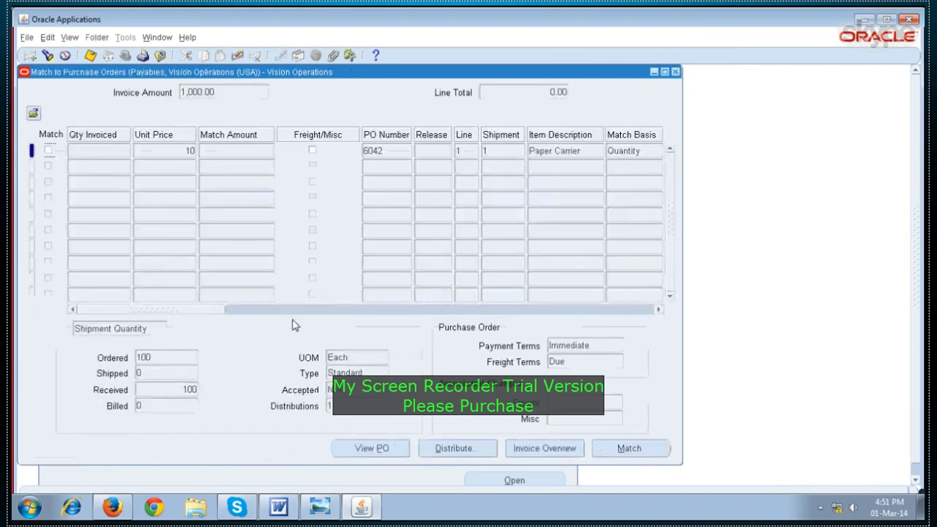
# Select the Paper Carrier shipment for matching and match it to the invoice
pyautogui.doubleClick(183, 150)
pyautogui.click(48, 150)
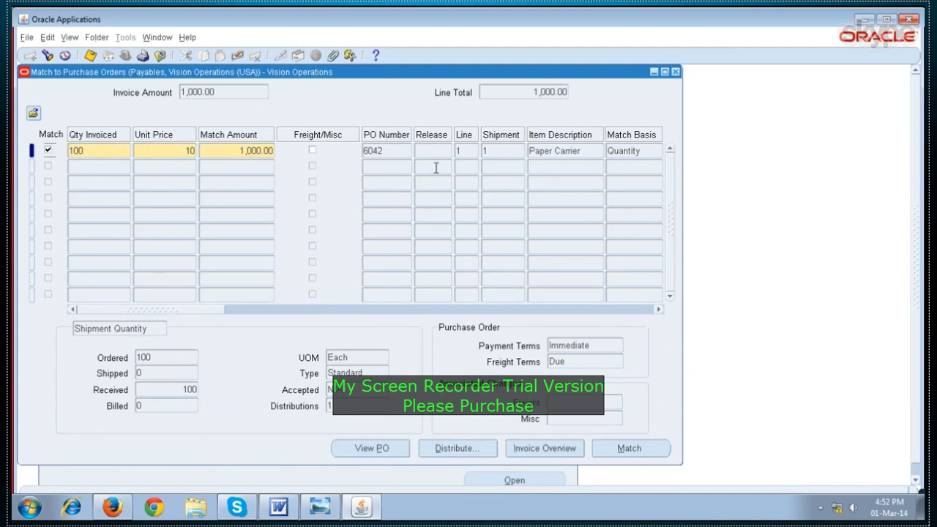
pyautogui.click(235, 90)
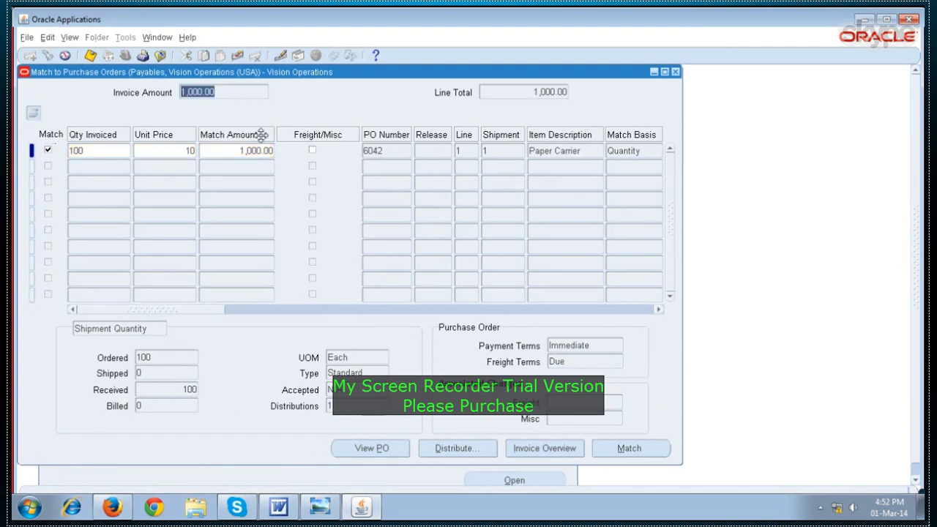
pyautogui.click(233, 152)
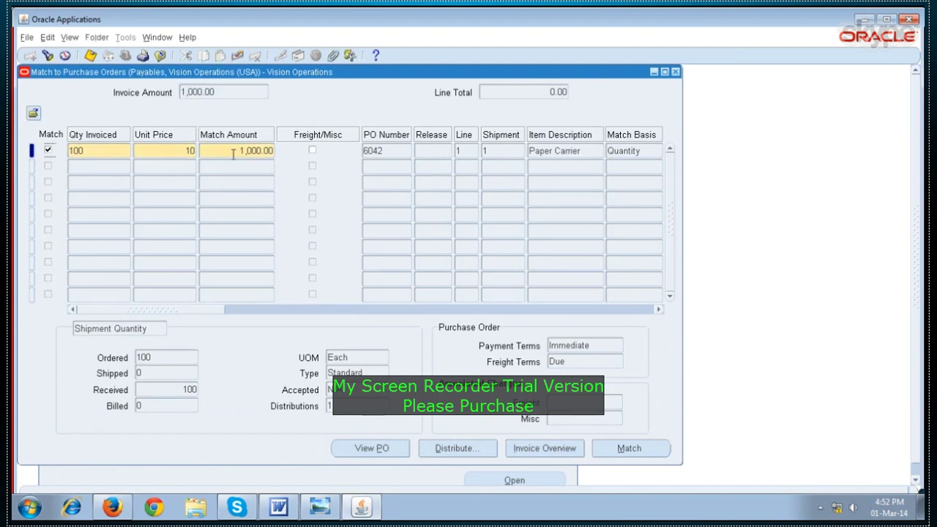
pyautogui.click(609, 449)
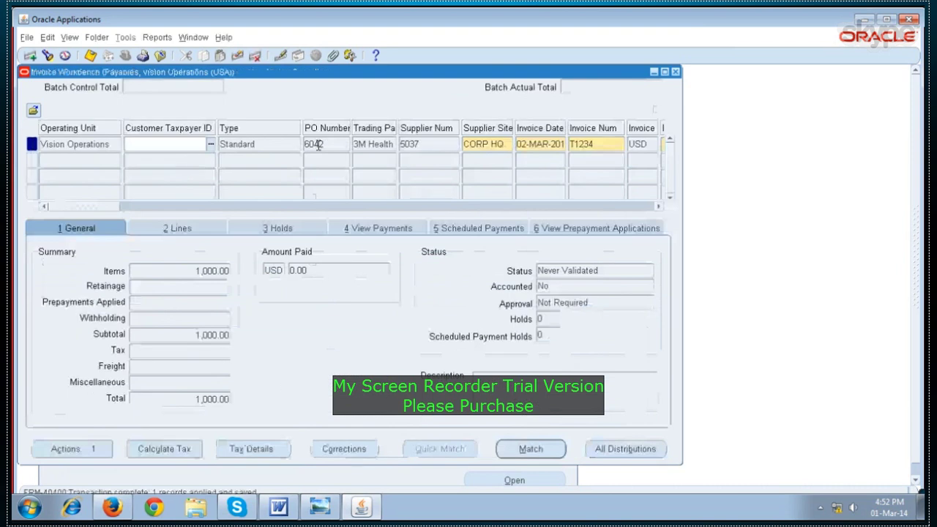
# Examine the matched Paper Carrier line, its distribution type and account, and the invoice's general summary
pyautogui.click(188, 224)
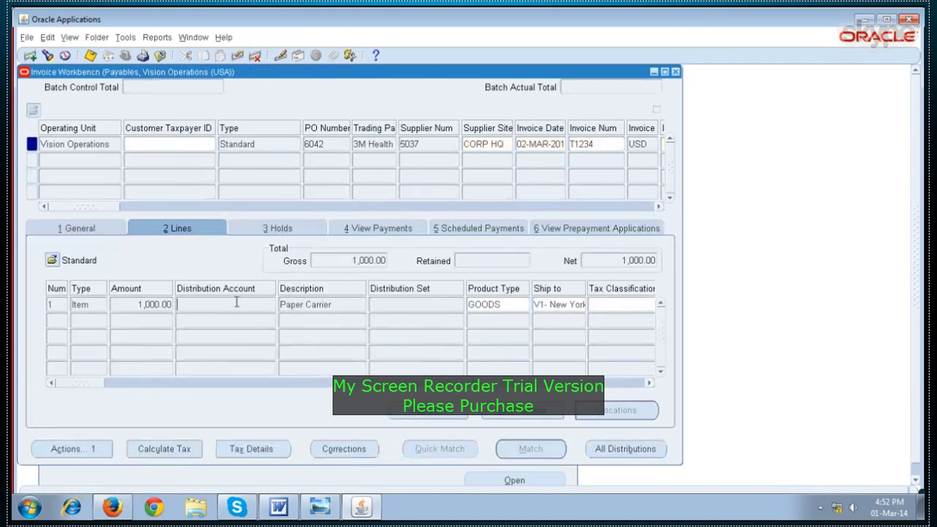
pyautogui.click(522, 412)
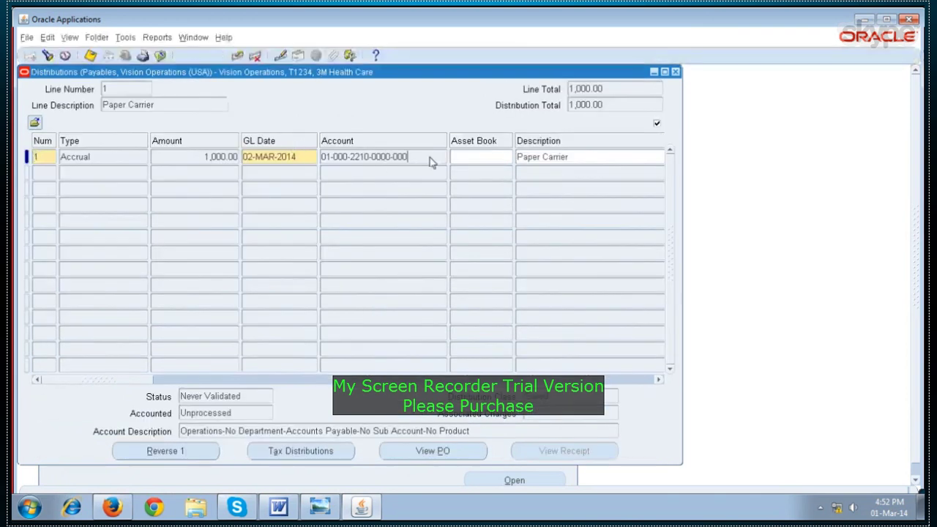
pyautogui.click(430, 157)
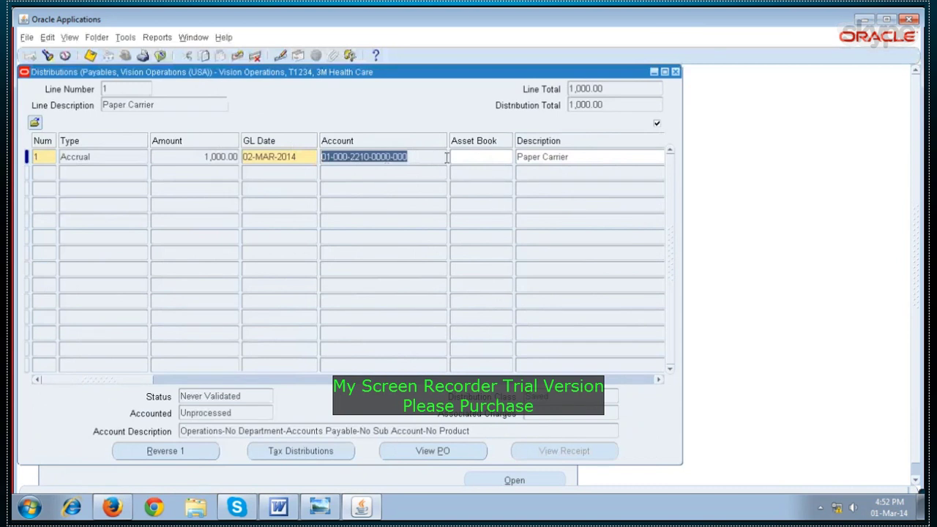
pyautogui.click(126, 159)
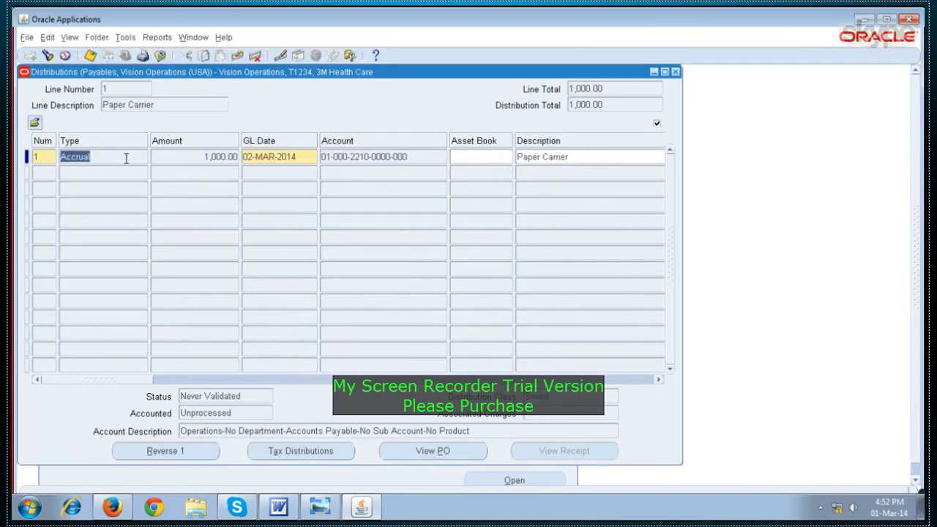
pyautogui.click(675, 72)
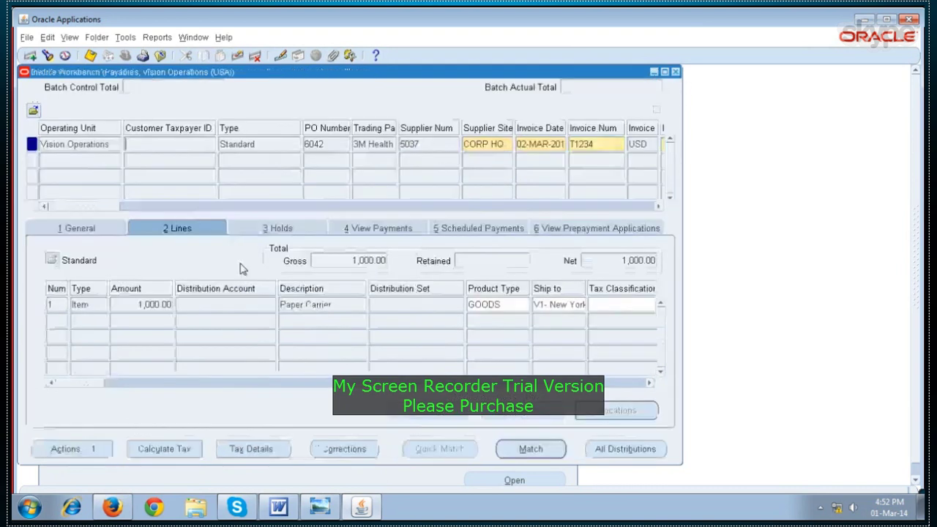
pyautogui.click(104, 234)
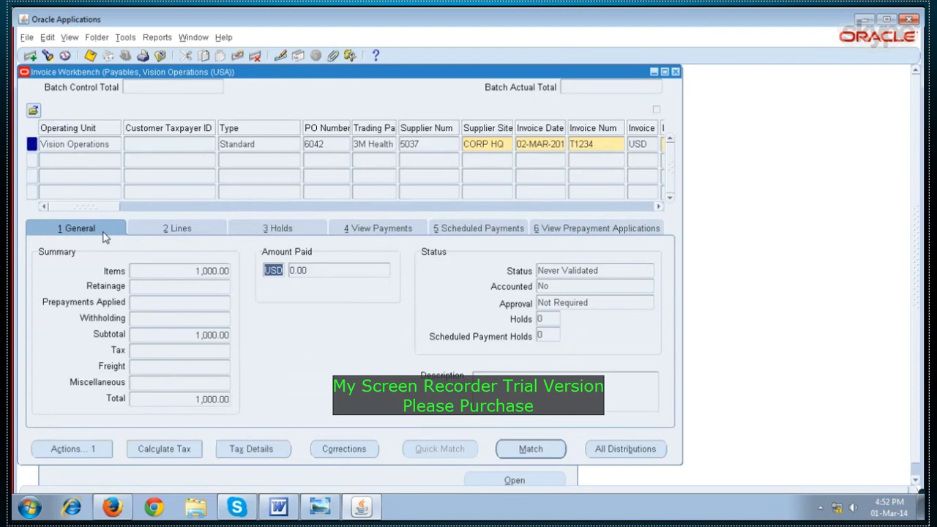
pyautogui.click(148, 224)
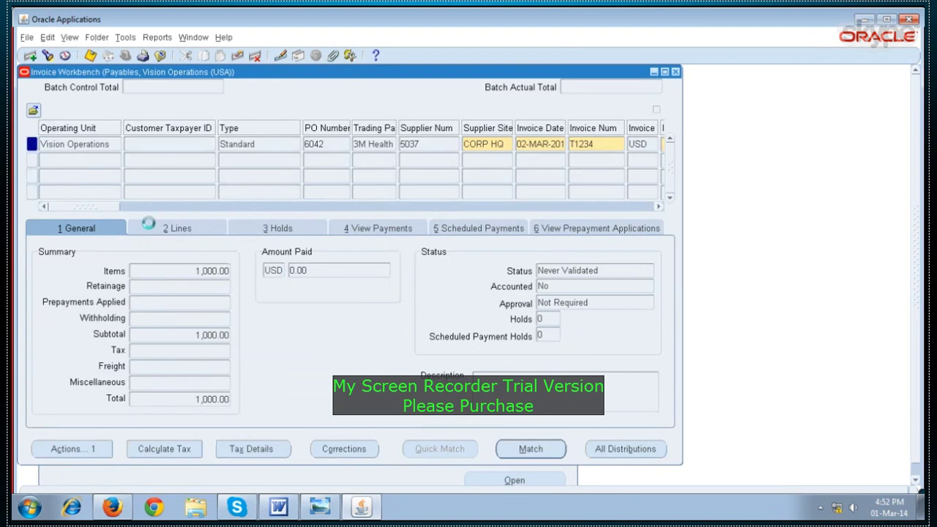
# Check the matched Paper Carrier line and the invoice's status, and validate the invoice
pyautogui.click(349, 311)
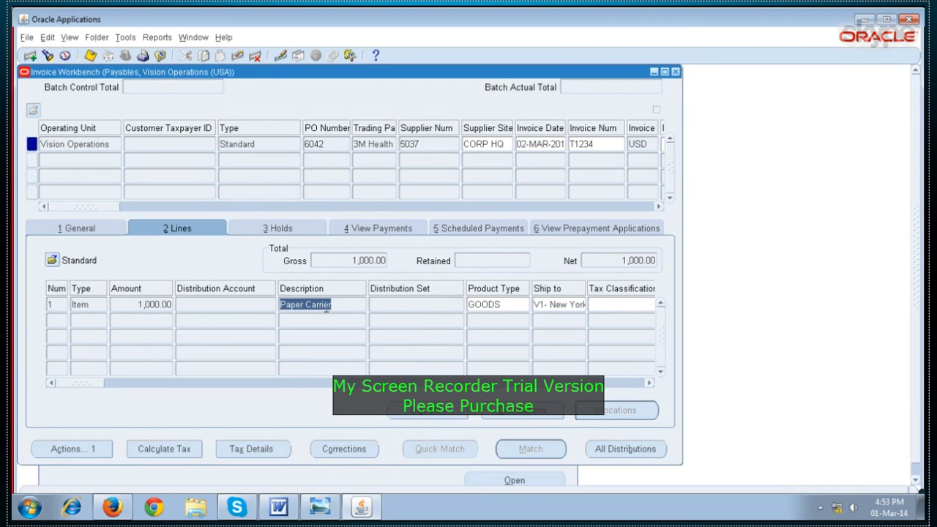
pyautogui.click(79, 236)
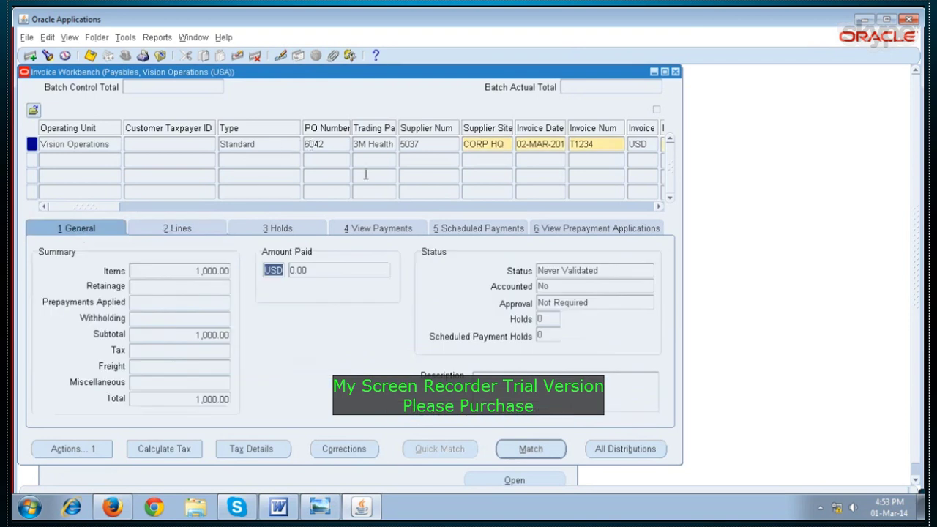
pyautogui.click(621, 271)
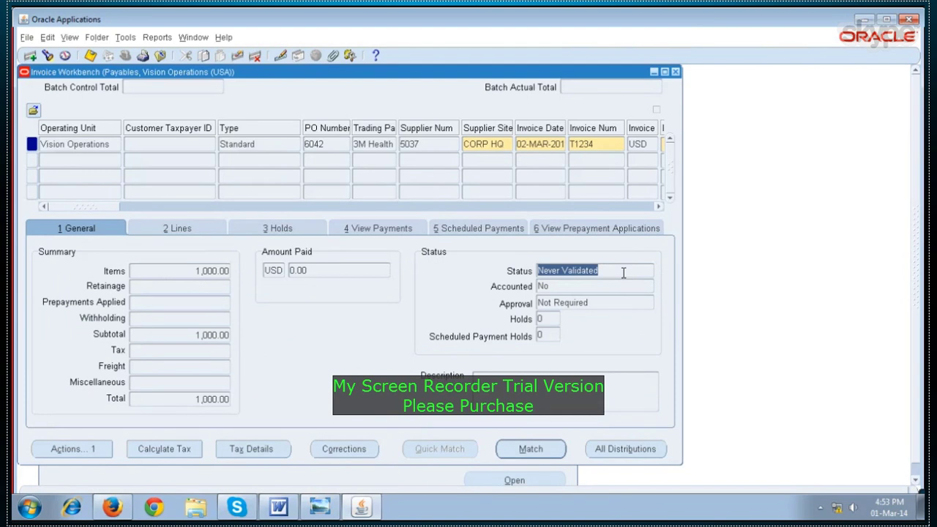
pyautogui.click(80, 451)
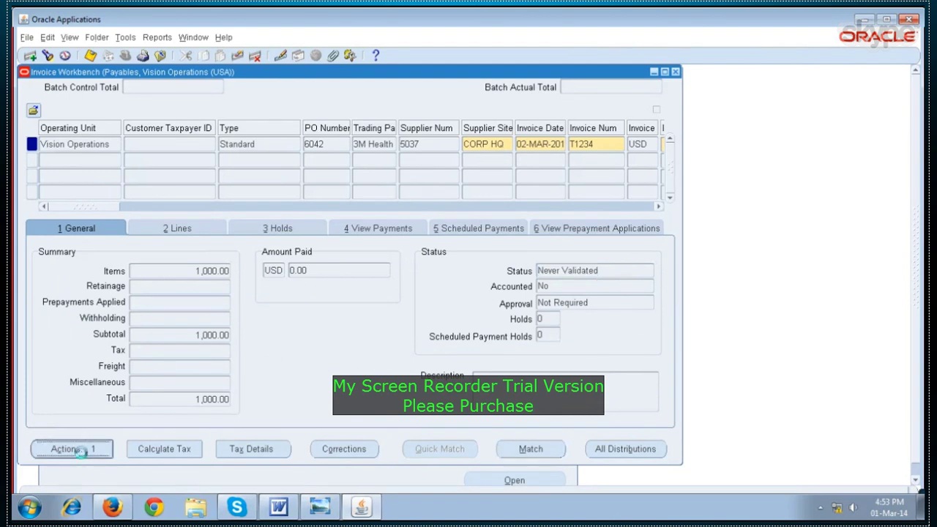
pyautogui.click(215, 111)
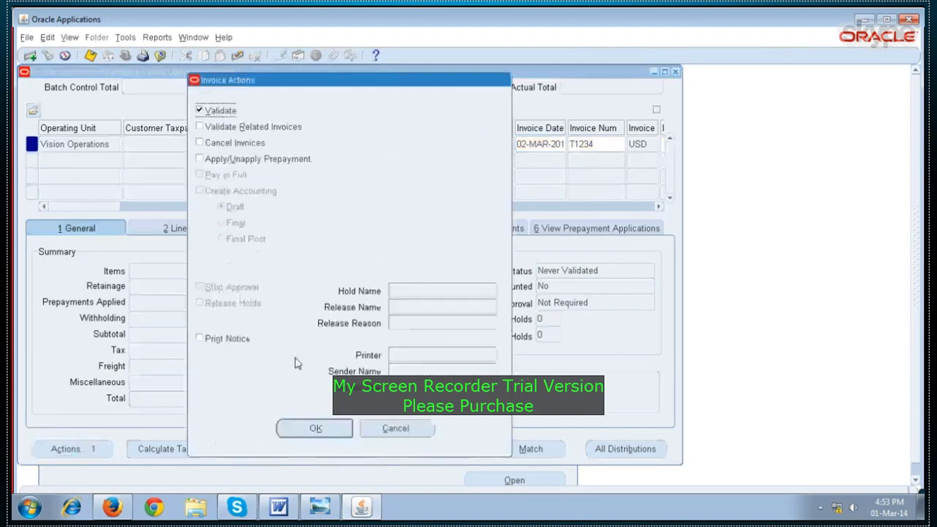
pyautogui.click(300, 429)
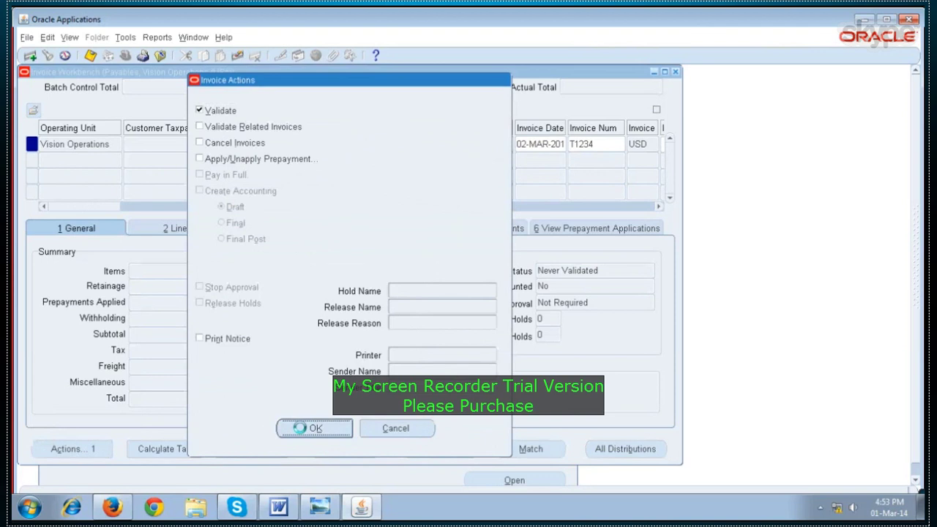
# Switch to Word and add the heading "Accounting Entries" below the invoice number, followed by the line "PO – No entry"
pyautogui.click(279, 507)
pyautogui.scroll(-4, 302, 298)
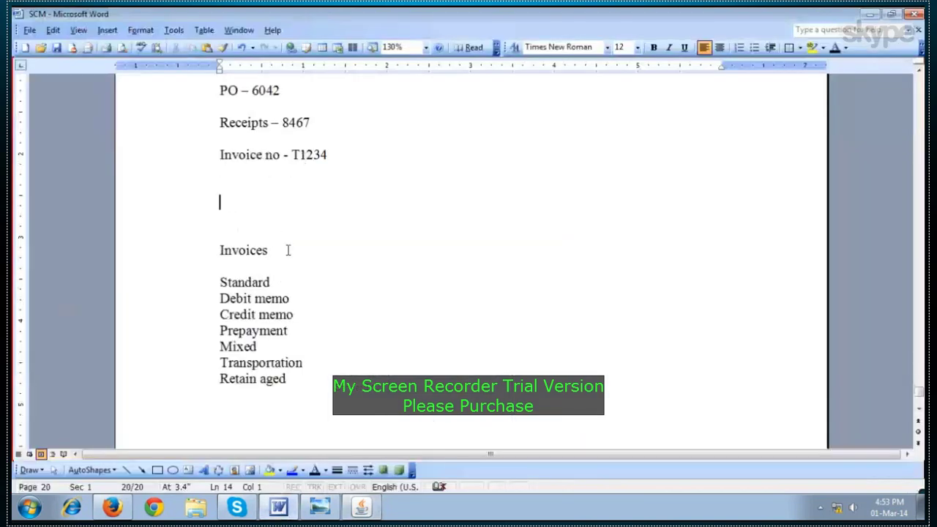
pyautogui.write('Accounting ')
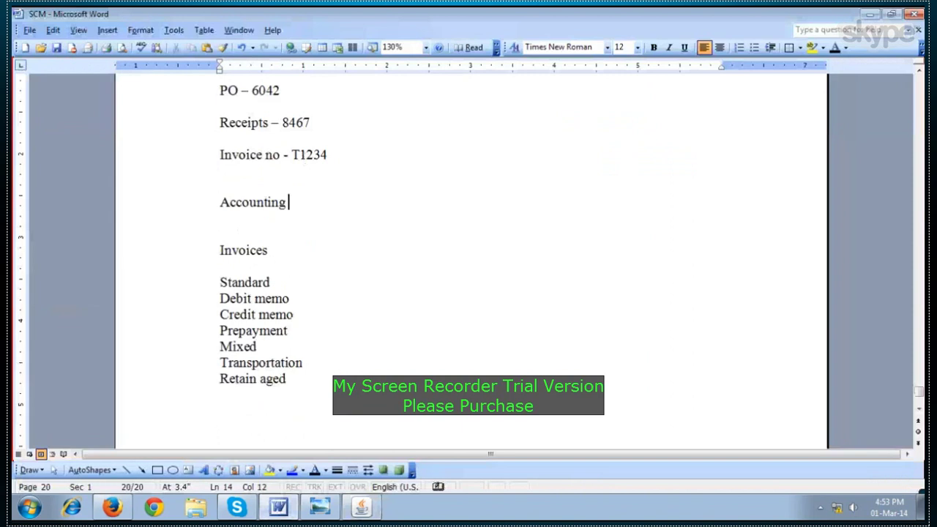
pyautogui.write('Entries')
pyautogui.press('Return')
pyautogui.press('Return')
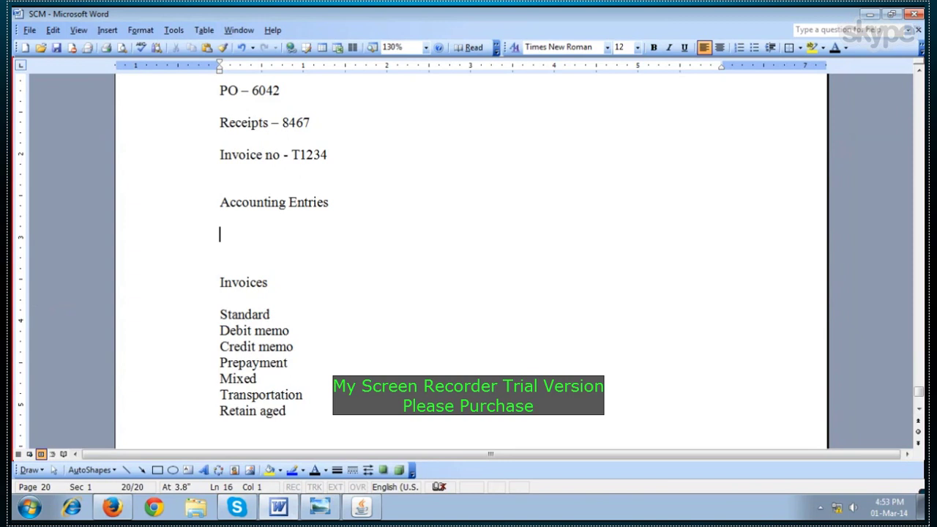
pyautogui.write('PO -')
pyautogui.write(' No ')
pyautogui.write('entry')
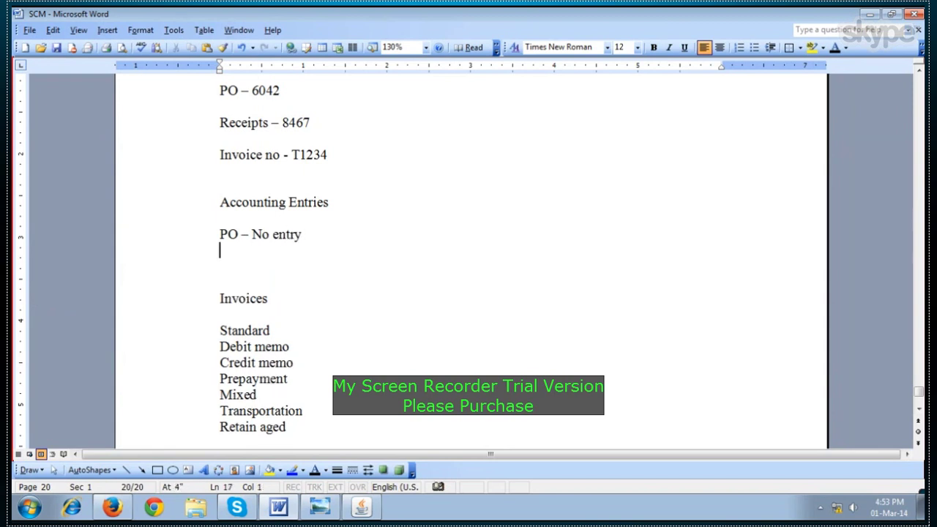
# Add a "Receive:" line below the PO entry, accepting the grammar correction of the space before its colon
pyautogui.press('Return')
pyautogui.write('Receip')
pyautogui.press('BackSpace')
pyautogui.write('ve -')
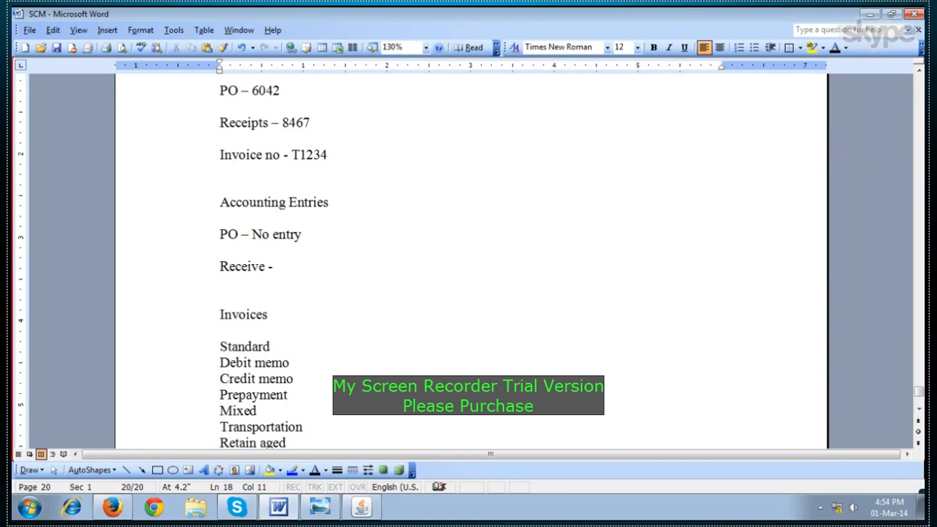
pyautogui.press('BackSpace')
pyautogui.press('BackSpace')
pyautogui.write(':')
pyautogui.press('Return')
pyautogui.press('Return')
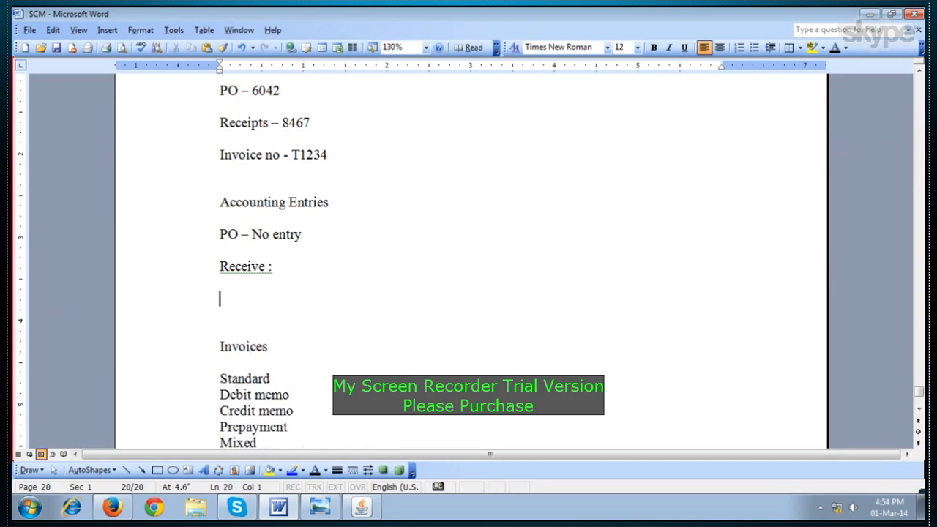
pyautogui.rightClick(230, 269)
pyautogui.click(248, 282)
pyautogui.click(244, 296)
# Enter the receiving entry "Material a/c dr" with the indented credit line "To Inventory ap accrual a.c"
pyautogui.write('Material a/c d')
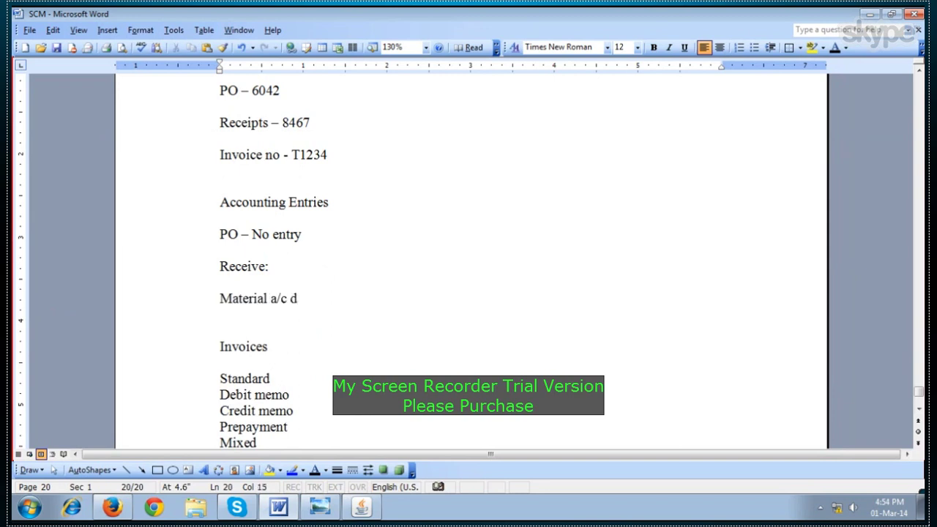
pyautogui.write('r')
pyautogui.press('Return')
pyautogui.press('Tab')
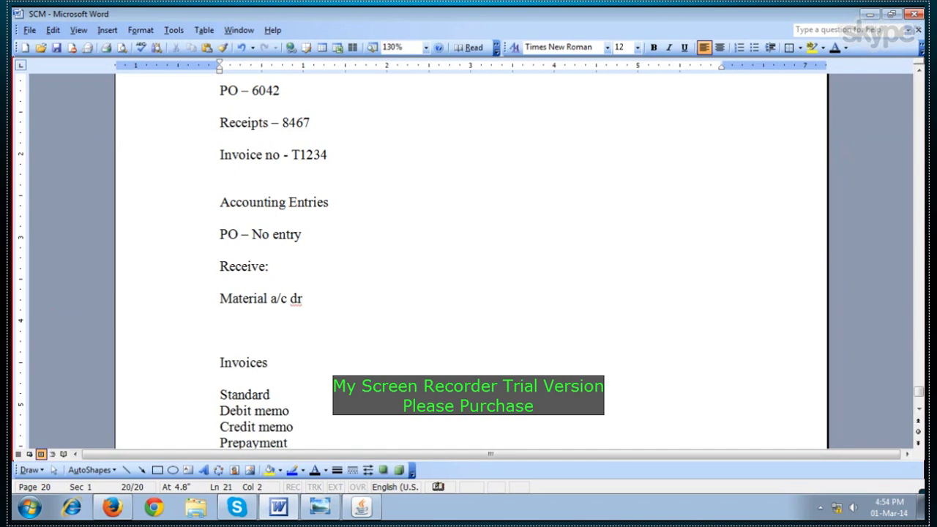
pyautogui.write('To Inventory ap accrual a.')
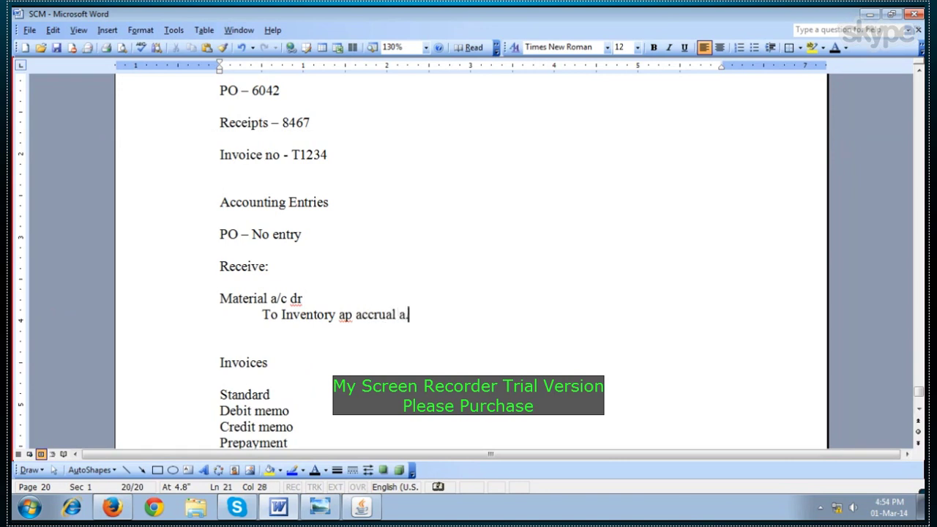
pyautogui.write('c')
pyautogui.press('Return')
pyautogui.press('Return')
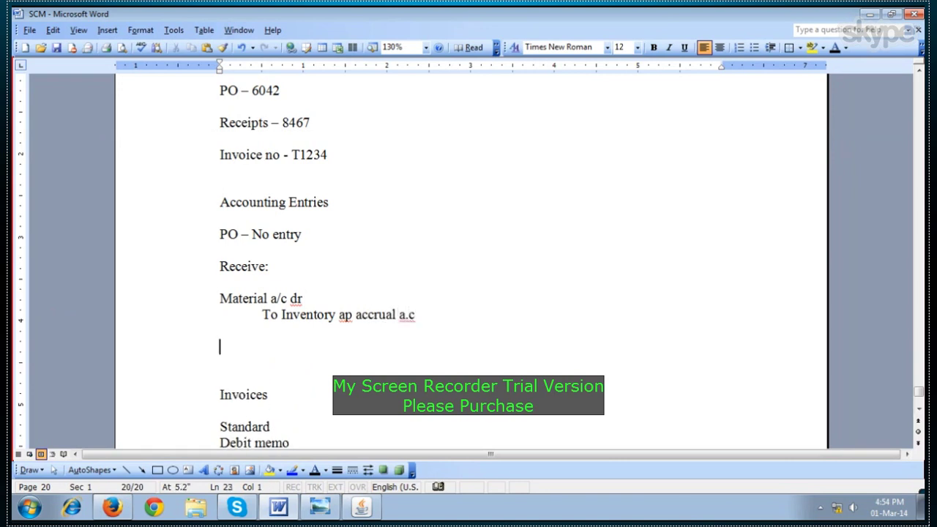
# Add the debit line "Inventory ap accrual a.c Dr" and begin its indented credit line with "To"
pyautogui.write('Invento')
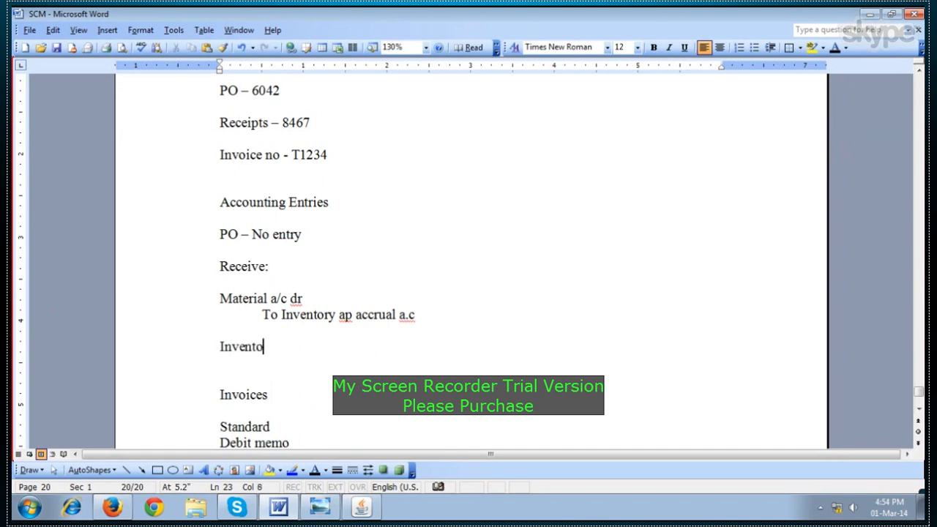
pyautogui.write('ry ap accrua')
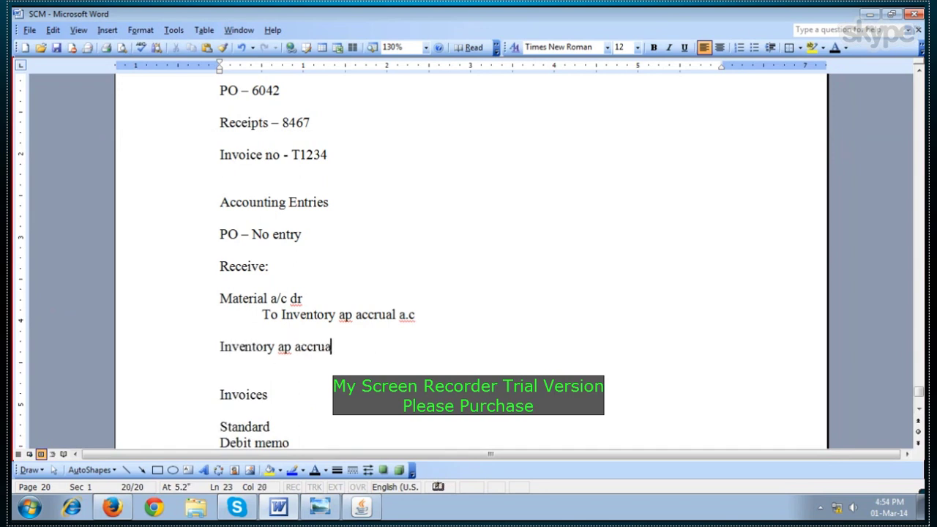
pyautogui.write('l a.c D')
pyautogui.write('r')
pyautogui.press('Return')
pyautogui.press('Tab')
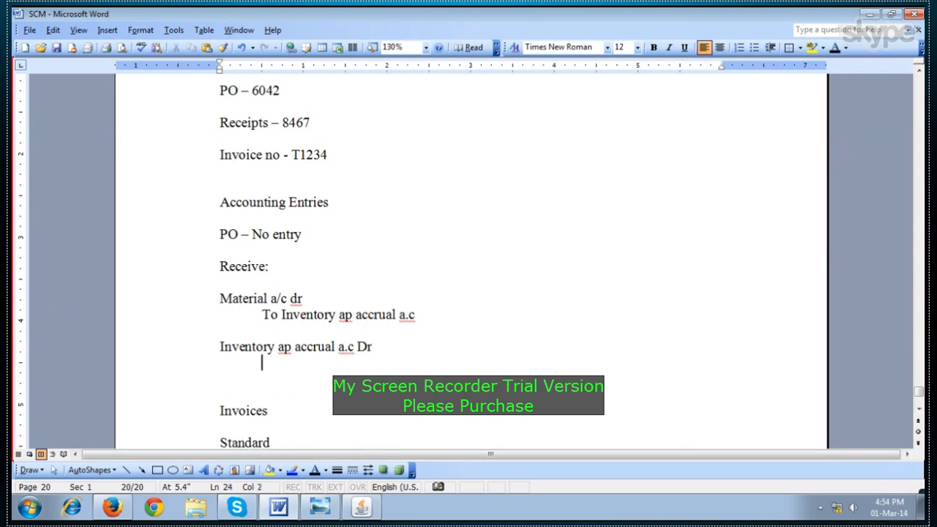
pyautogui.write('To')
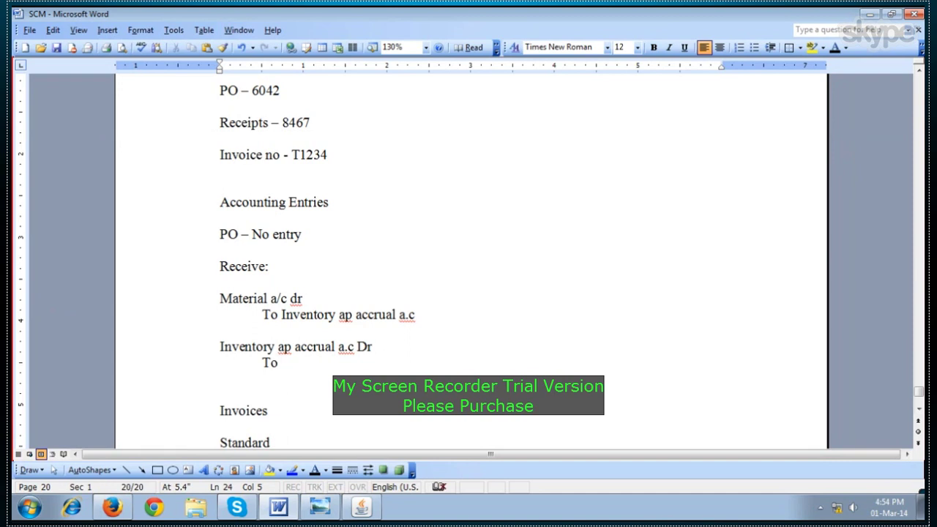
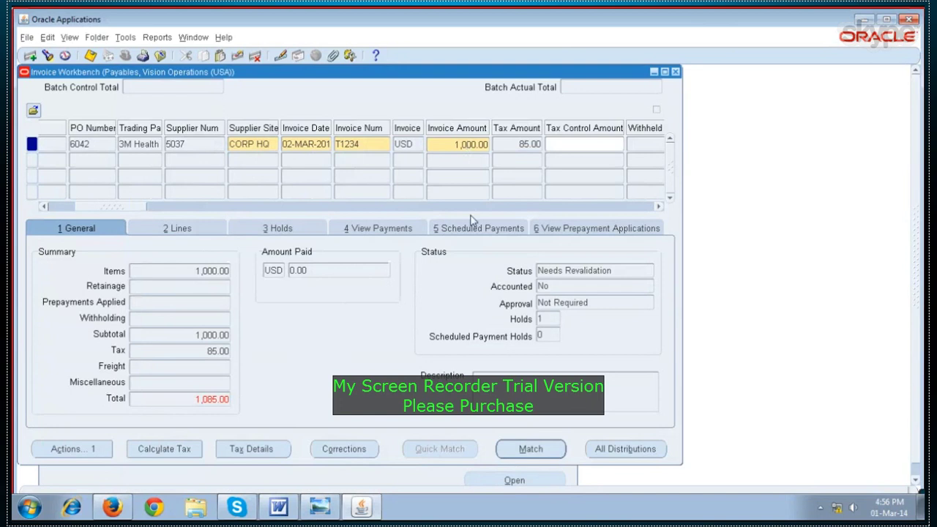
# Set the invoice amount to 1,085.00 in the Oracle Invoice Workbench and check it against the tax amounts
pyautogui.press('Delete')
pyautogui.press('Delete')
pyautogui.write('85')
pyautogui.click(504, 144)
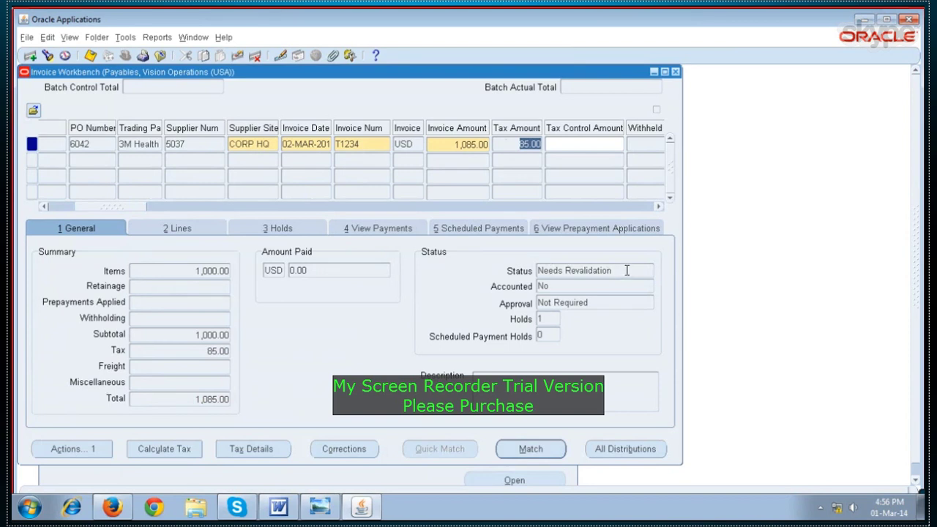
pyautogui.click(164, 353)
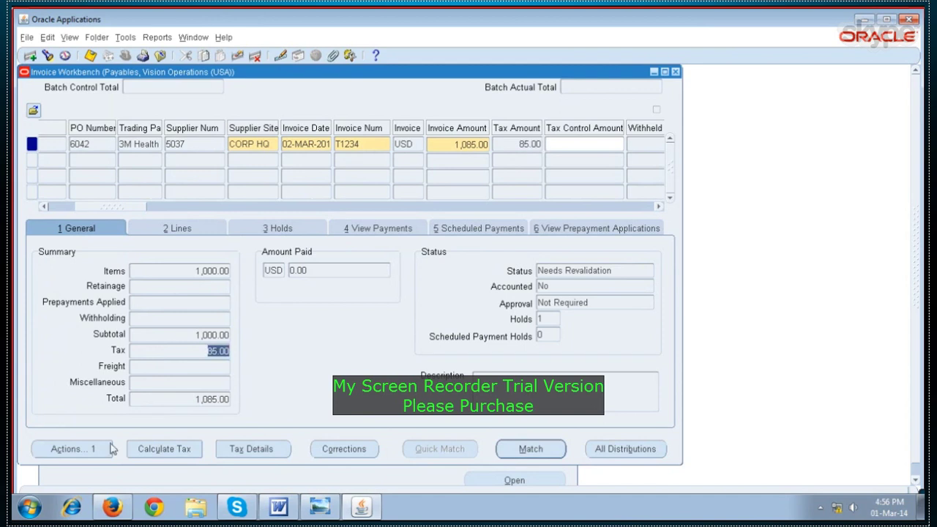
pyautogui.click(440, 144)
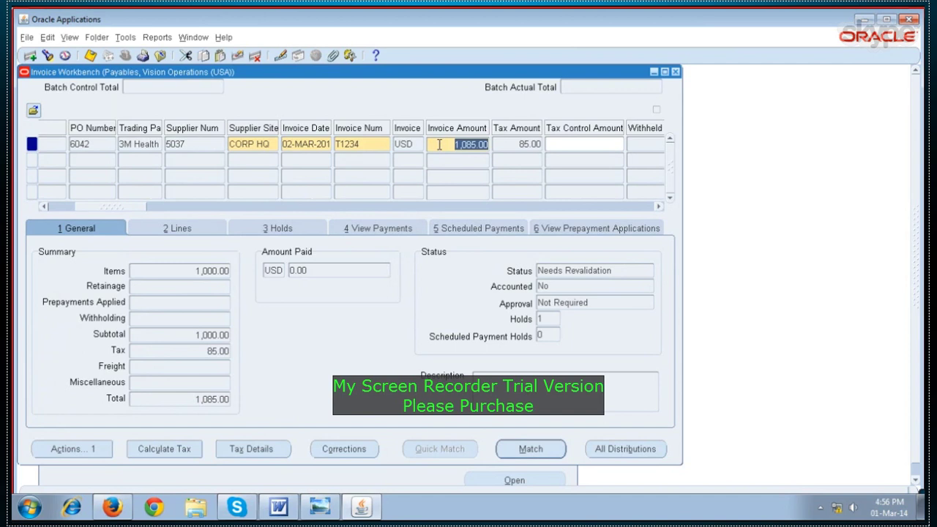
pyautogui.click(441, 145)
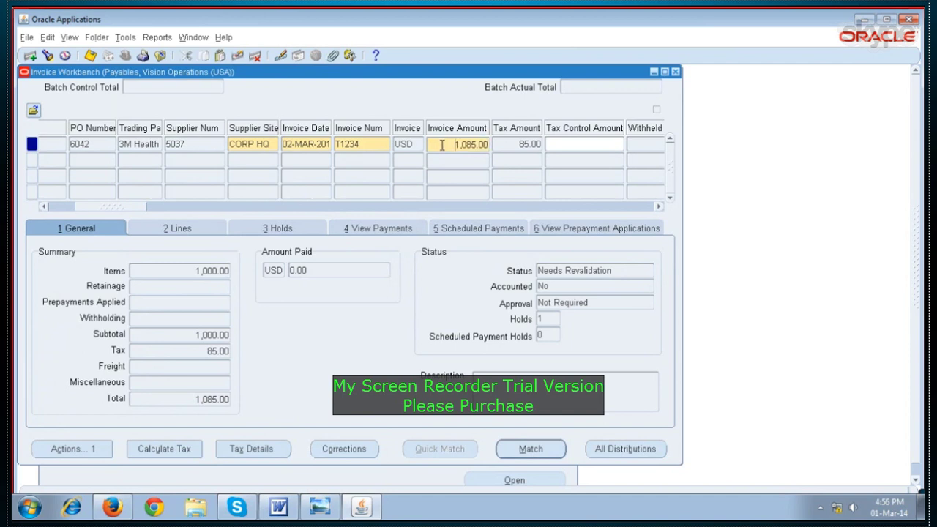
# Validate the invoice again with its corrected amount and check its status
pyautogui.click(71, 449)
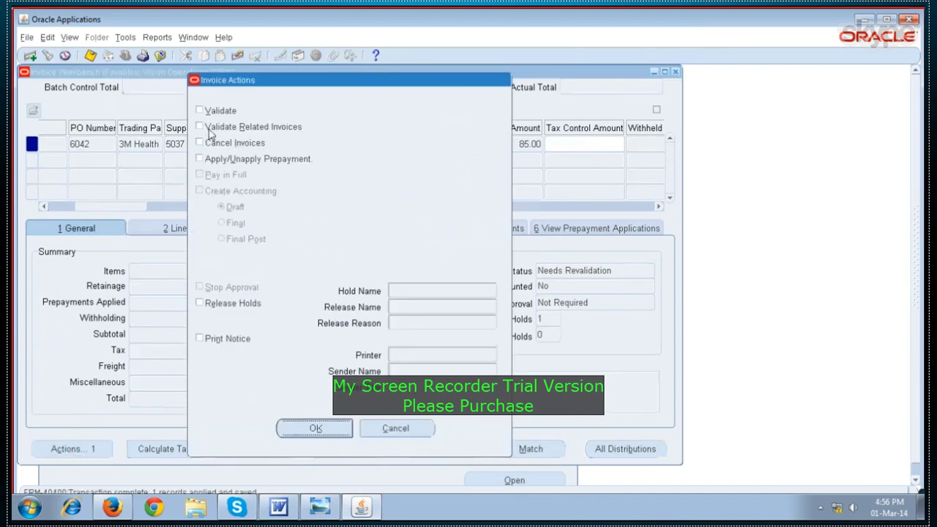
pyautogui.click(201, 111)
pyautogui.click(315, 430)
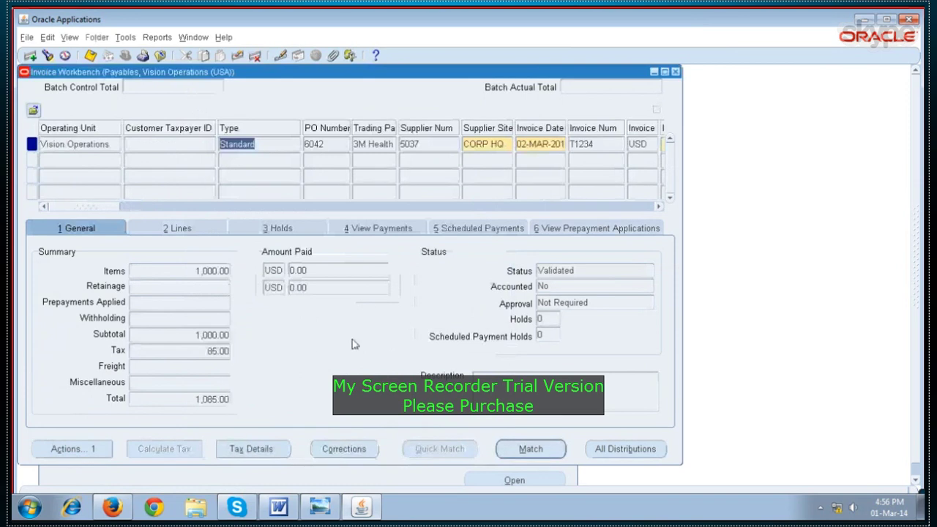
pyautogui.click(583, 271)
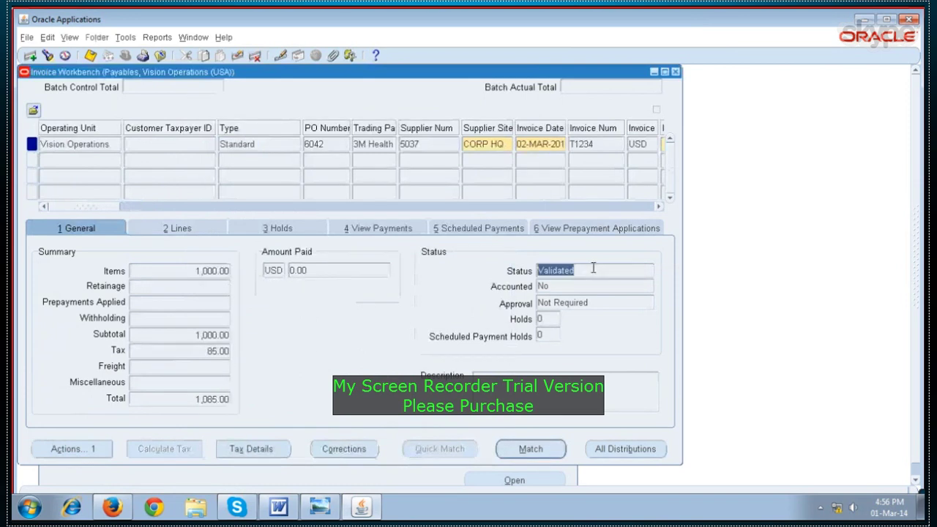
# Compare the invoice accounting entry in Word with the Paper Carrier line's distribution type and account in Oracle Applications
pyautogui.click(288, 514)
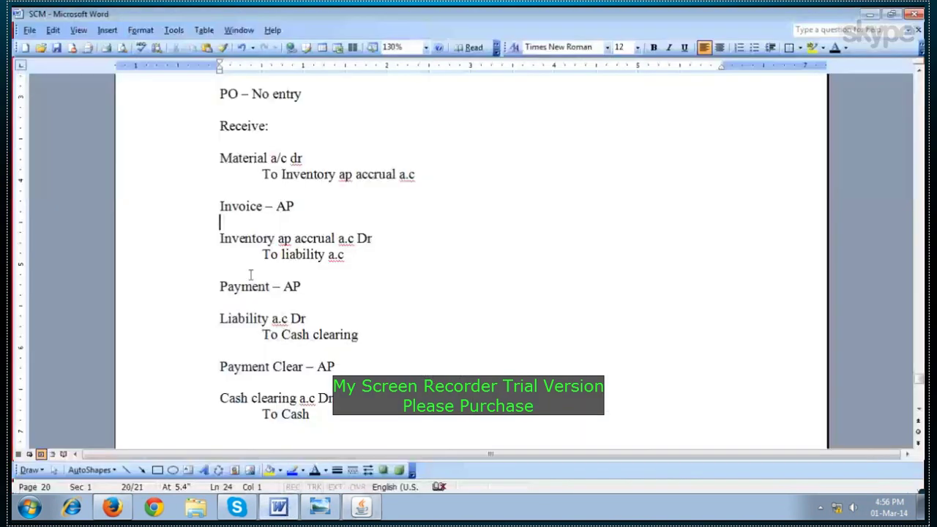
pyautogui.moveTo(220, 238); pyautogui.dragTo(370, 252)
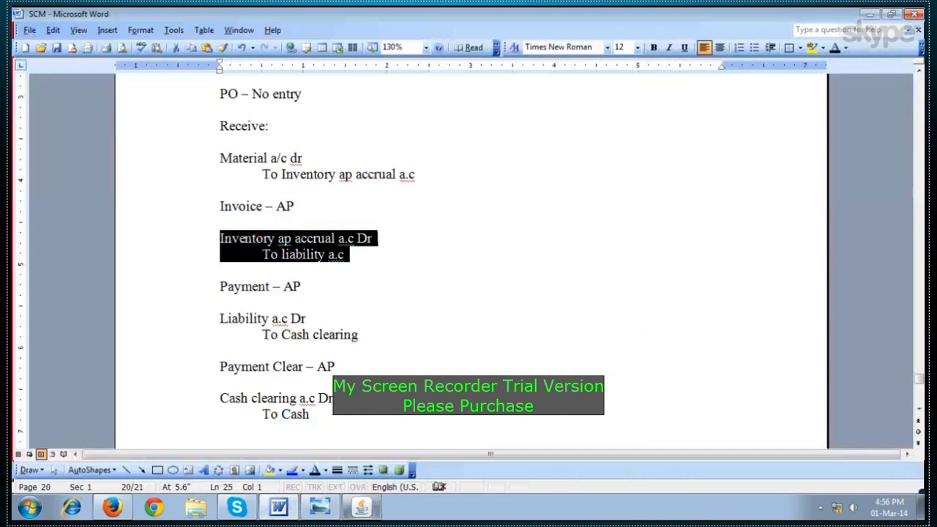
pyautogui.click(361, 507)
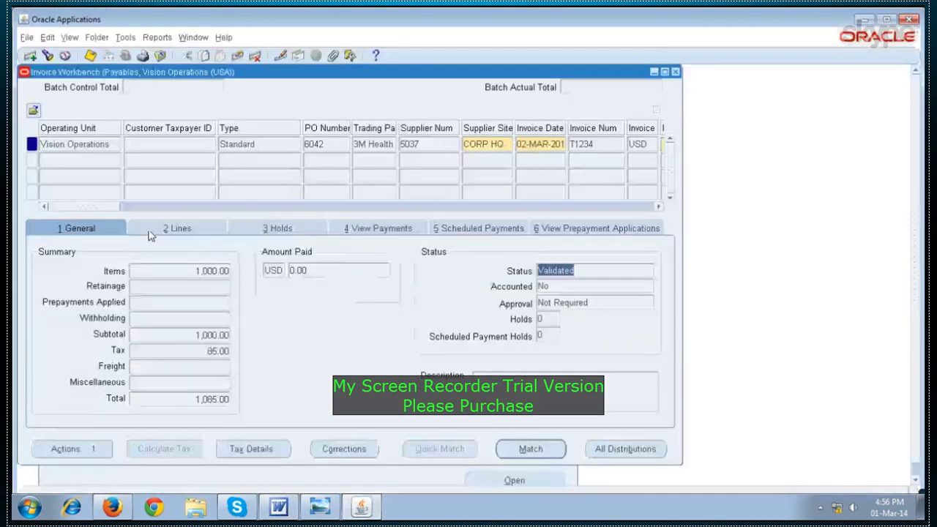
pyautogui.click(508, 412)
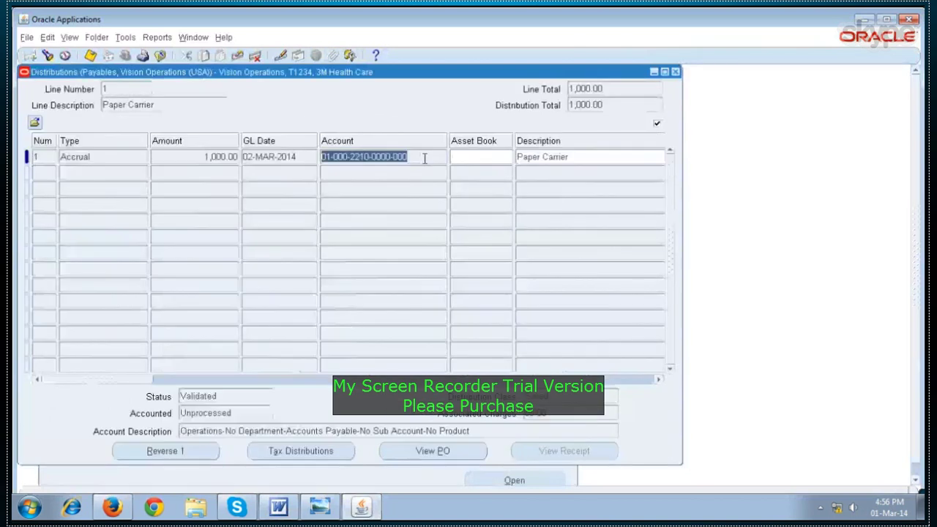
pyautogui.click(114, 158)
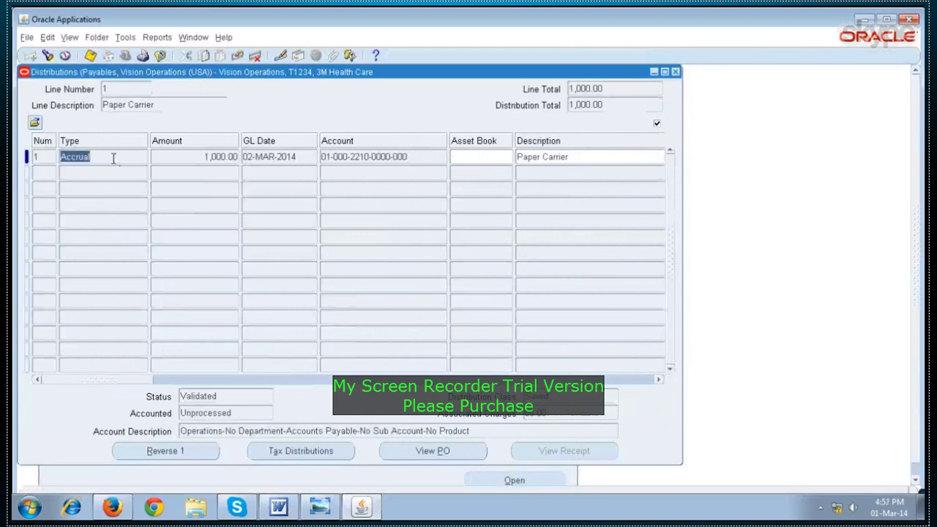
pyautogui.click(431, 156)
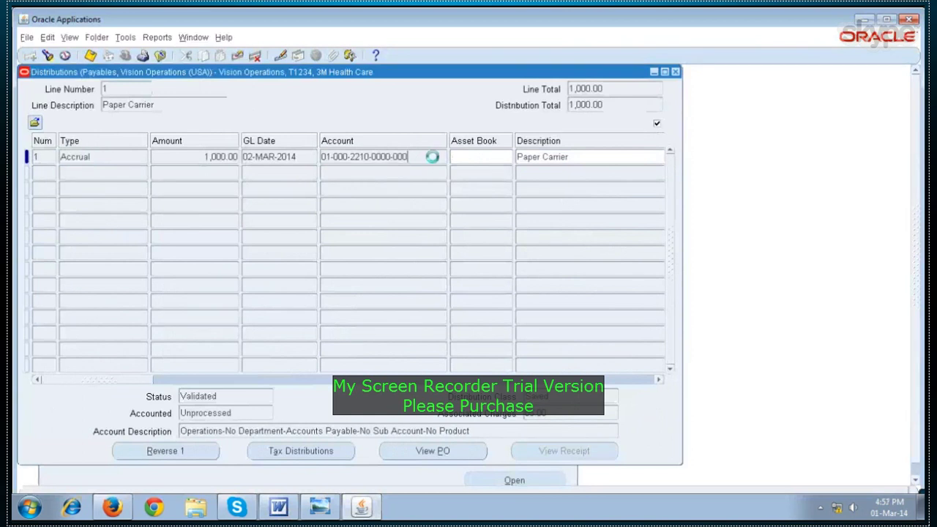
pyautogui.click(675, 72)
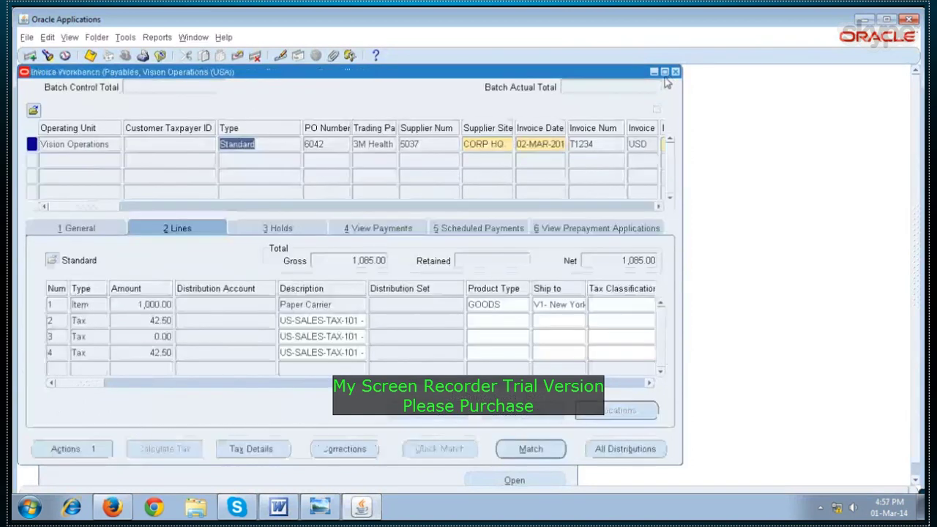
# Create accounting for the validated 3M Health invoice with the Final Post option and check its accounted status
pyautogui.click(90, 228)
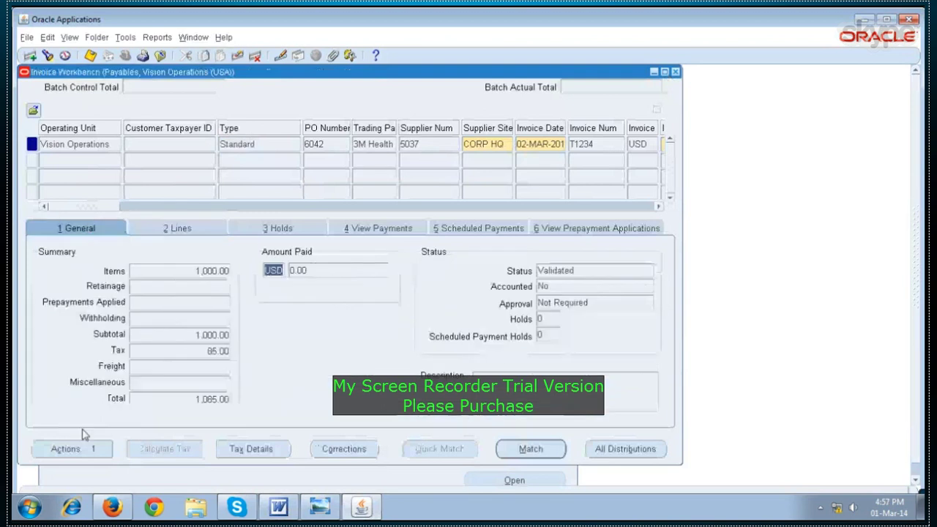
pyautogui.click(67, 450)
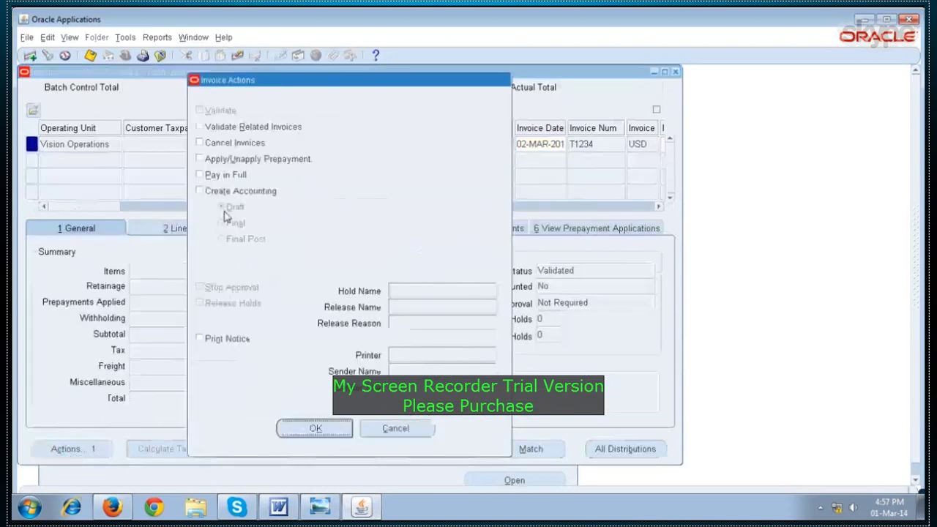
pyautogui.click(228, 192)
pyautogui.click(246, 239)
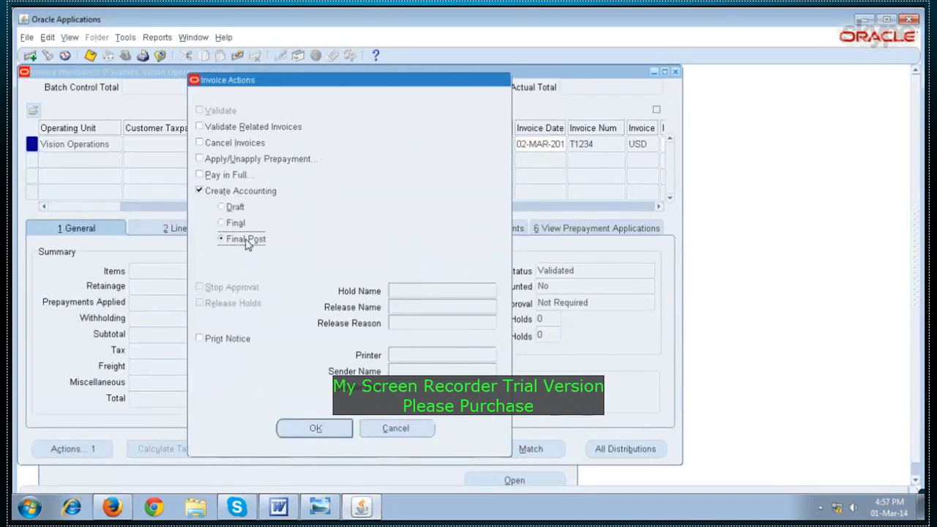
pyautogui.press('Escape')
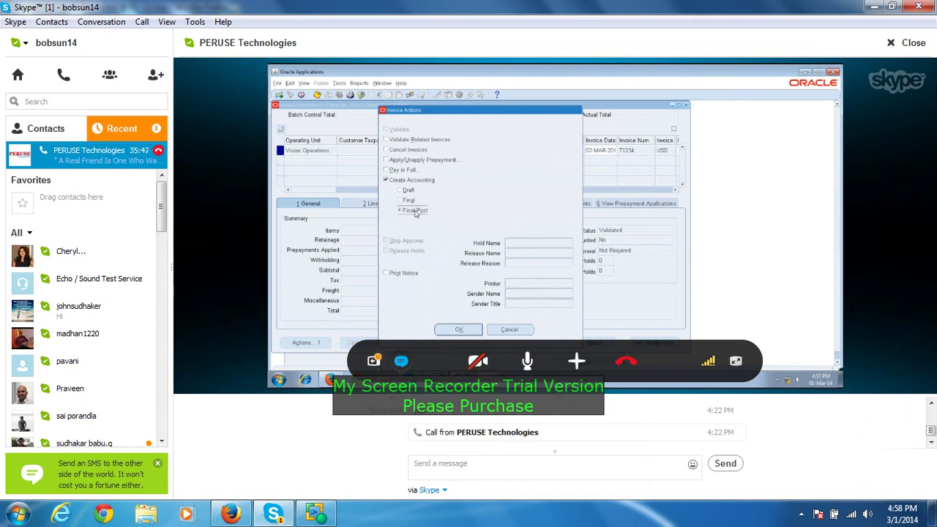
pyautogui.click(736, 361)
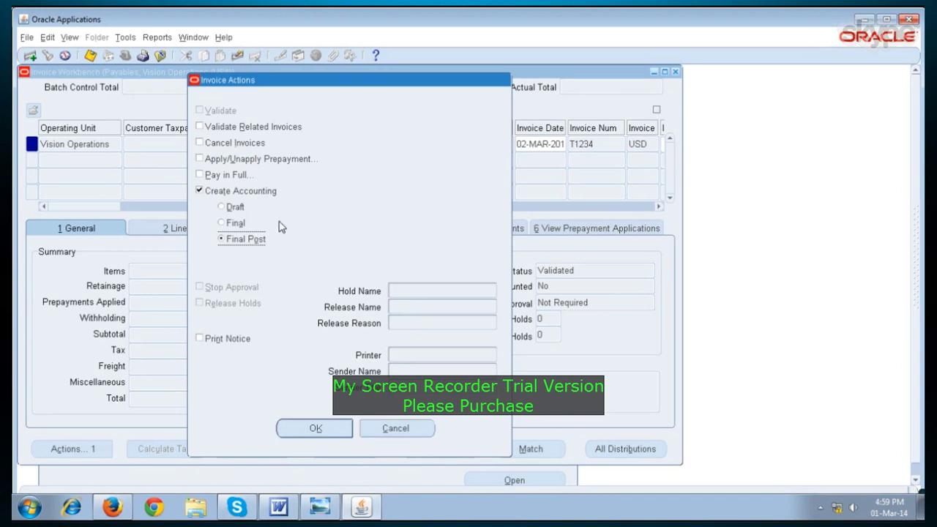
pyautogui.click(312, 430)
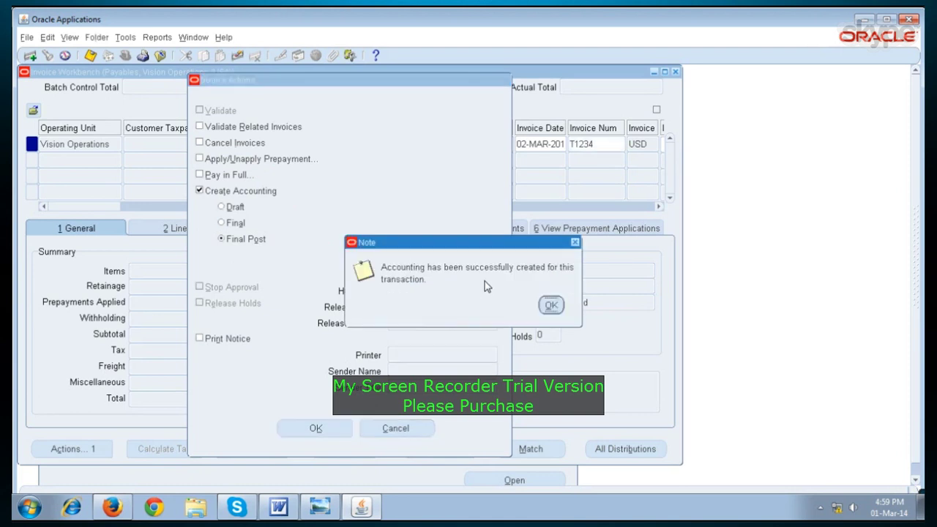
pyautogui.moveTo(493, 246); pyautogui.dragTo(377, 181)
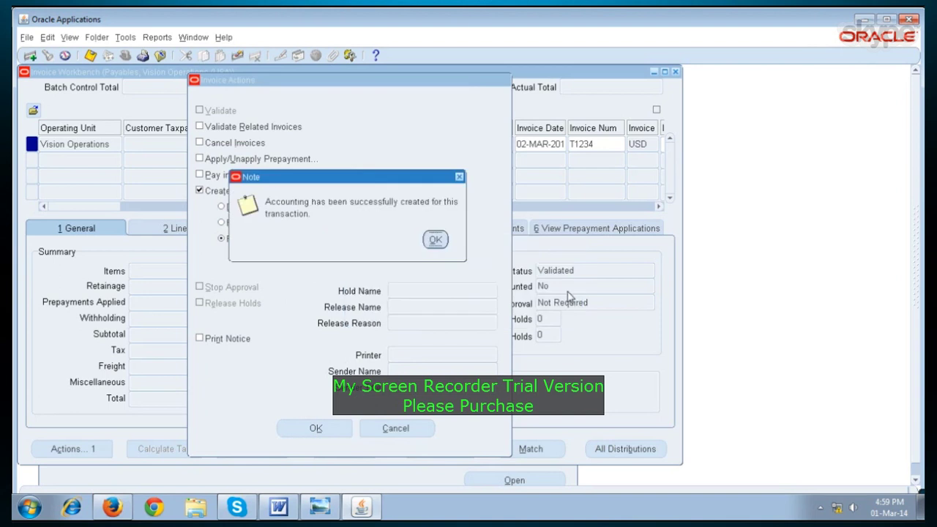
pyautogui.click(446, 243)
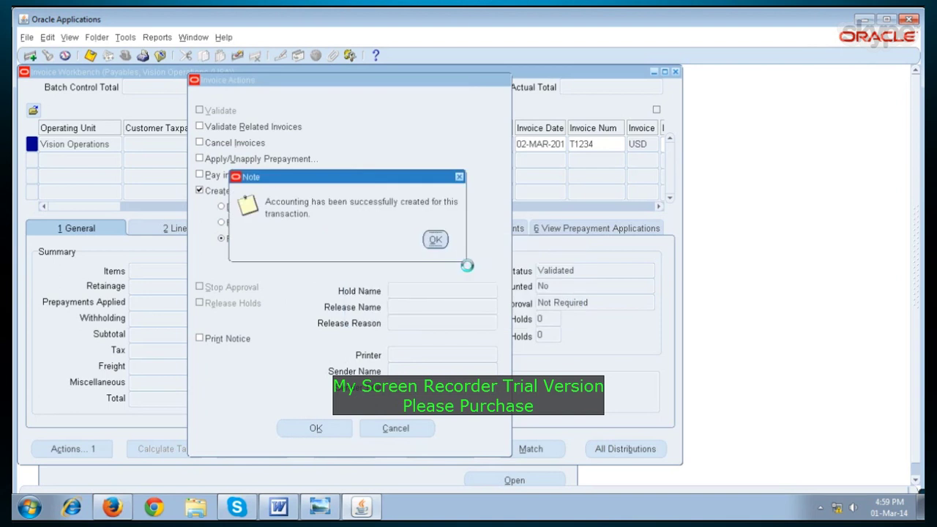
pyautogui.press('Return')
pyautogui.click(570, 290)
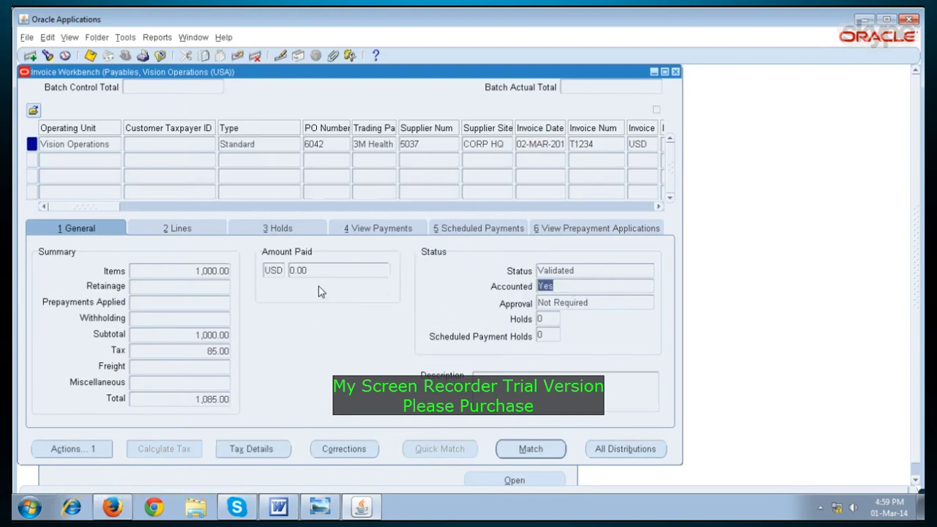
# Compare the invoice total with the amount paid and select the Pay in Full action for the 3M Health invoice
pyautogui.click(187, 402)
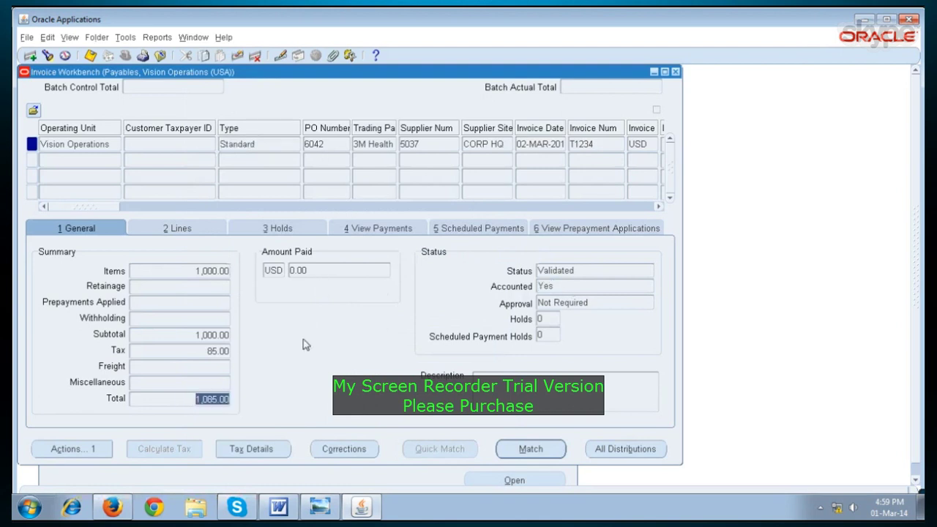
pyautogui.click(342, 271)
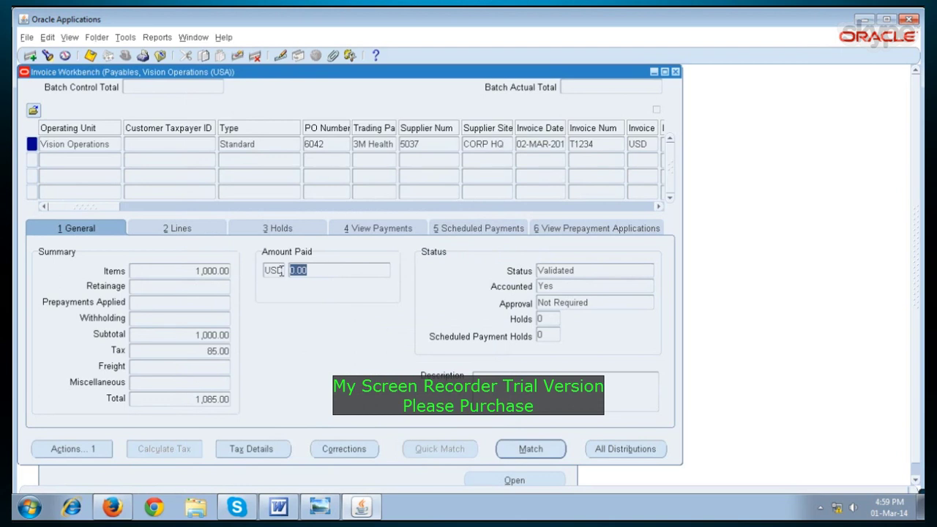
pyautogui.click(188, 402)
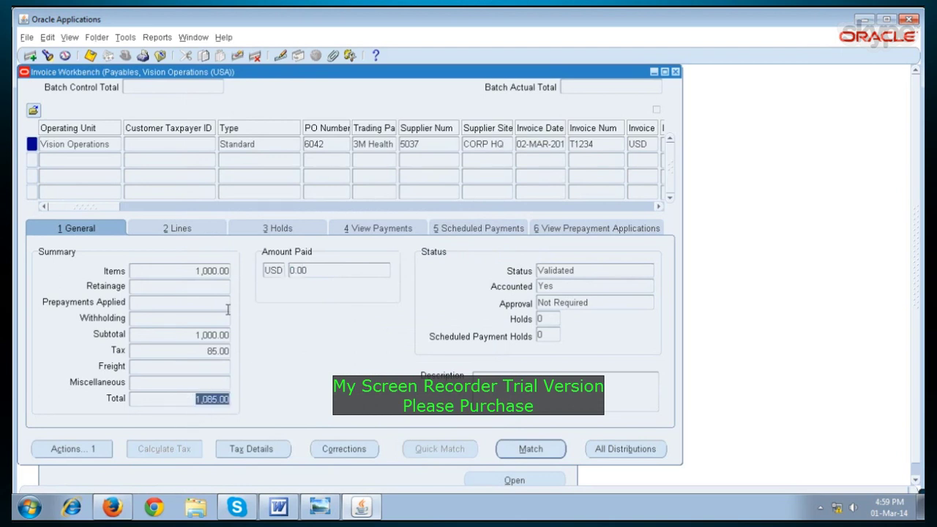
pyautogui.click(373, 146)
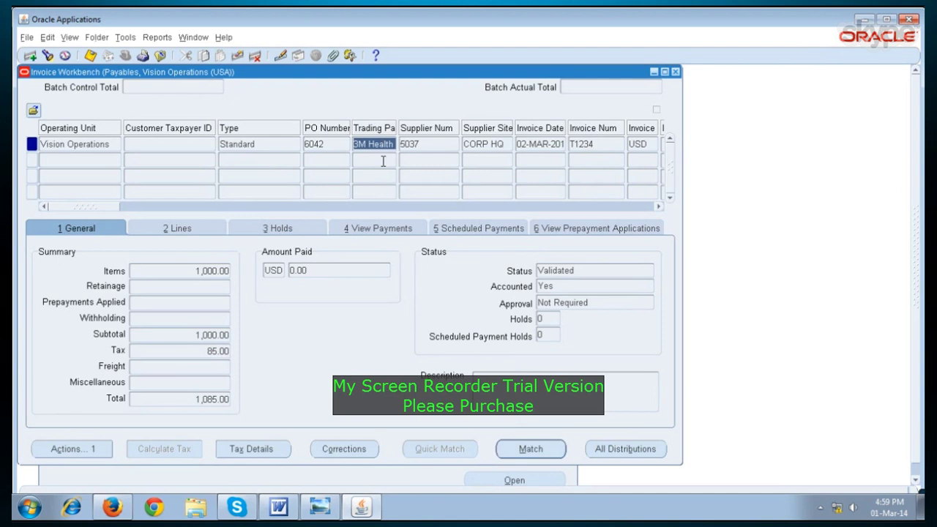
pyautogui.click(88, 451)
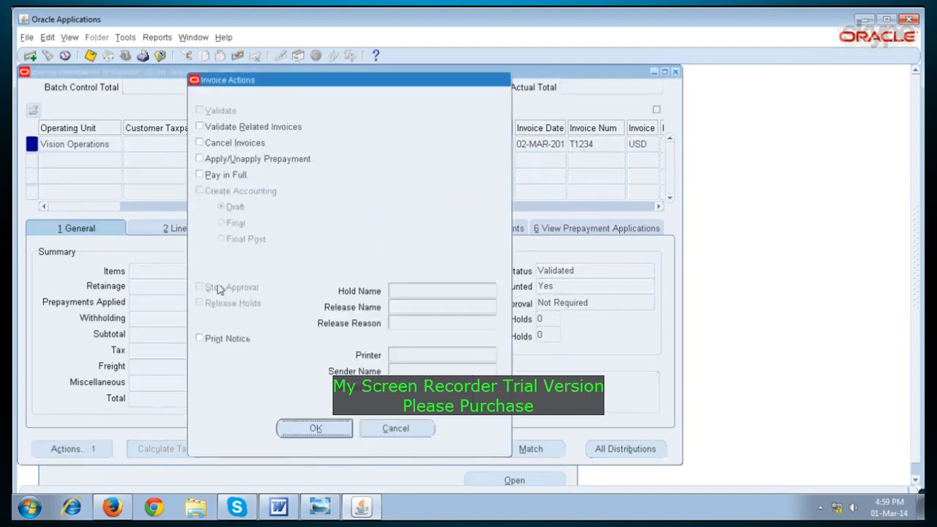
pyautogui.click(232, 176)
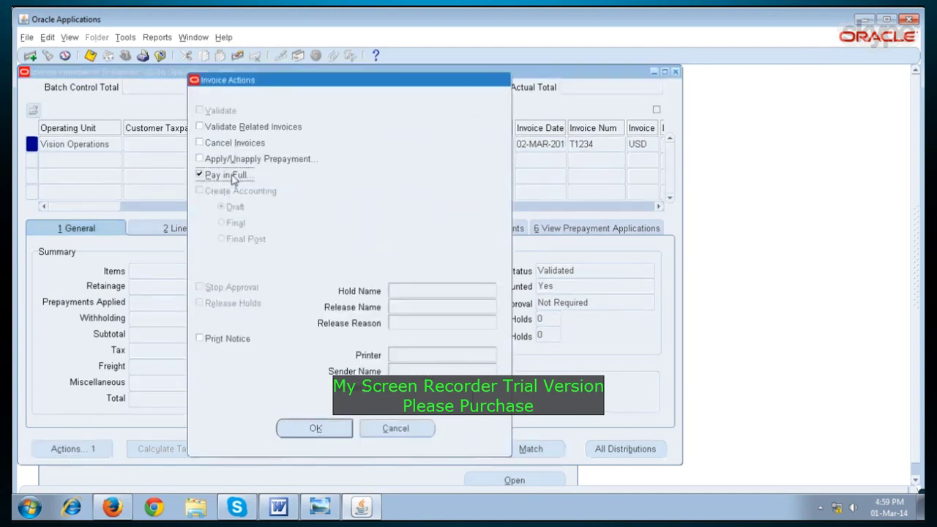
# Start paying the invoice in full and set the payment date to 02-MAR-2014
pyautogui.click(298, 432)
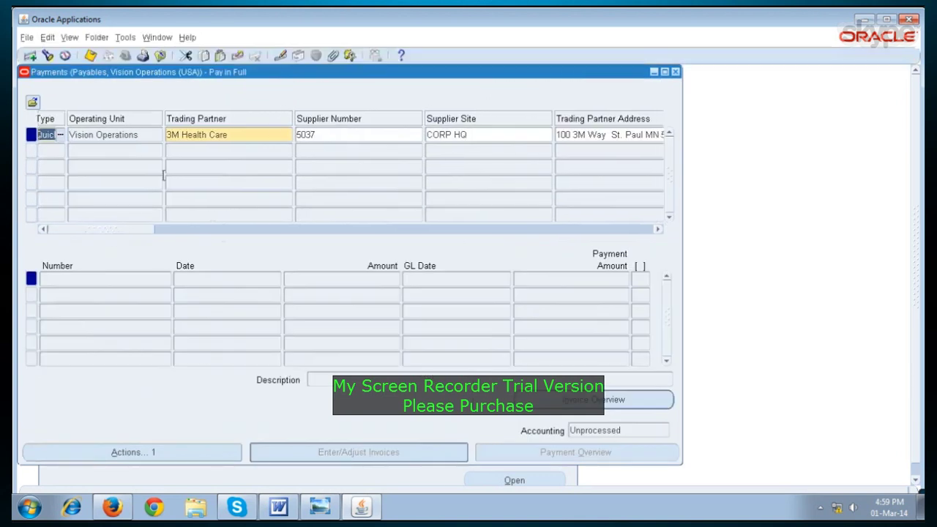
pyautogui.click(273, 134)
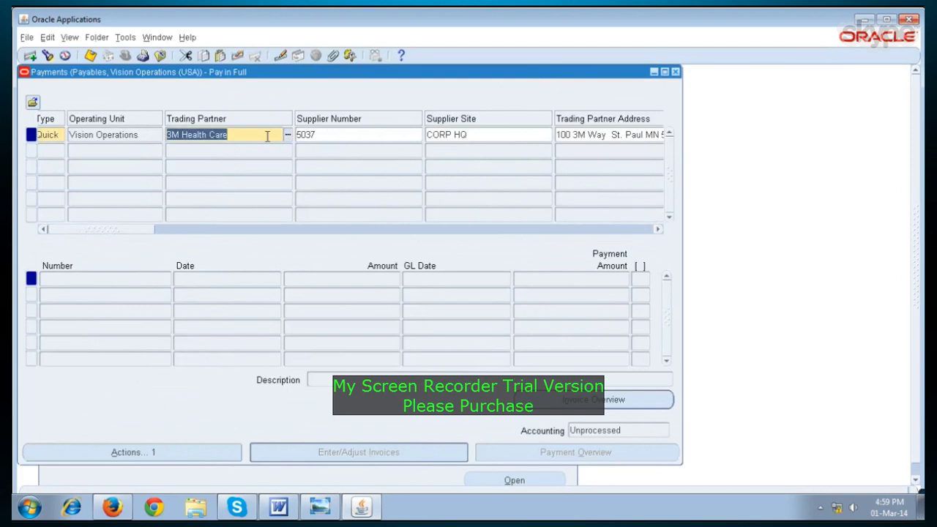
pyautogui.moveTo(119, 230); pyautogui.dragTo(199, 229)
pyautogui.click(469, 134)
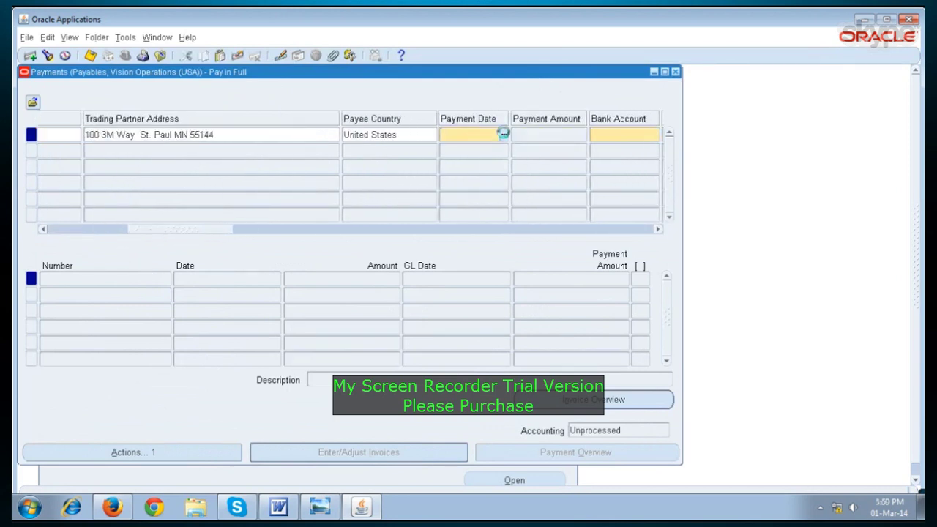
pyautogui.click(503, 133)
pyautogui.click(123, 305)
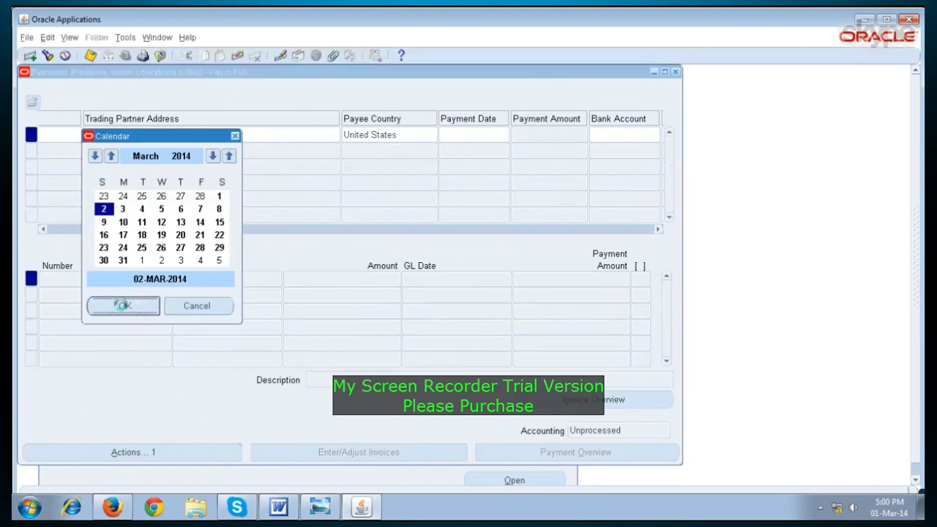
# Search the bank accounts for BofA% and choose BofA-204 as the payment's bank account
pyautogui.moveTo(206, 229); pyautogui.dragTo(237, 230)
pyautogui.click(363, 135)
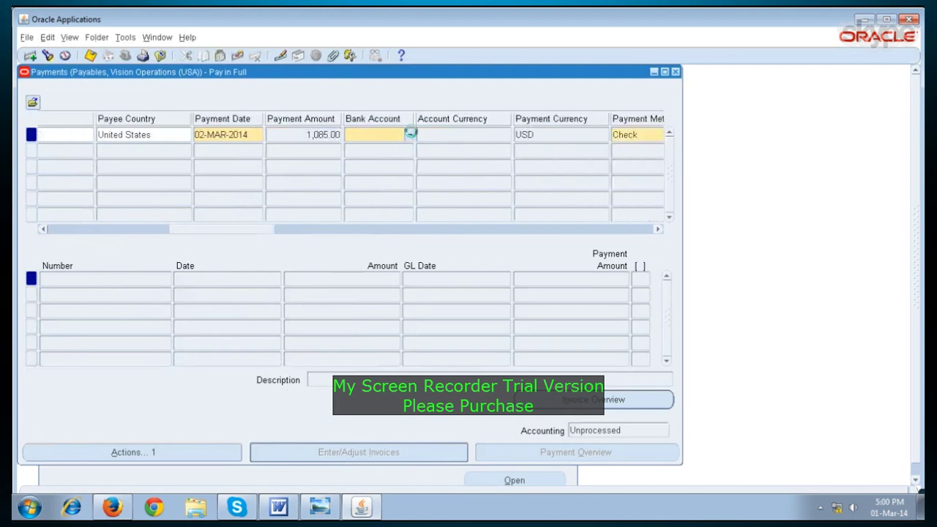
pyautogui.click(411, 133)
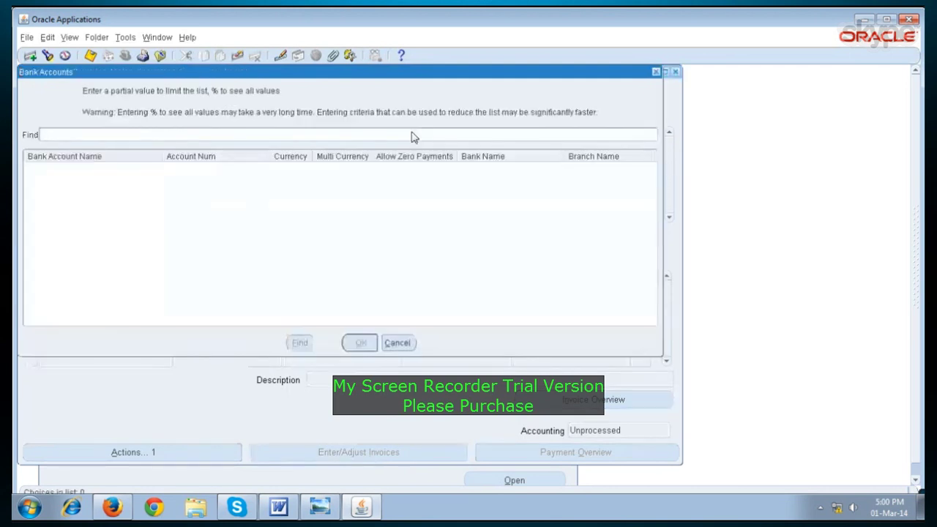
pyautogui.write('bofA%')
pyautogui.press('Return')
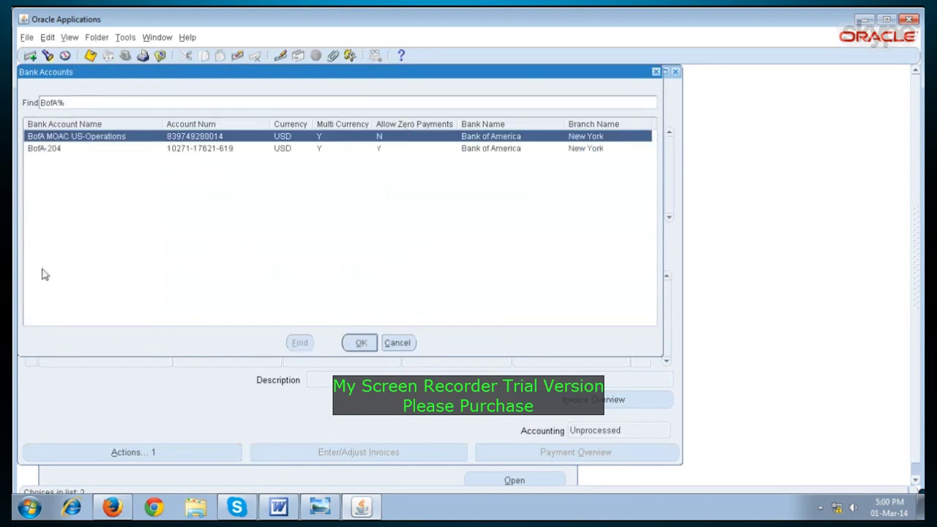
pyautogui.click(58, 152)
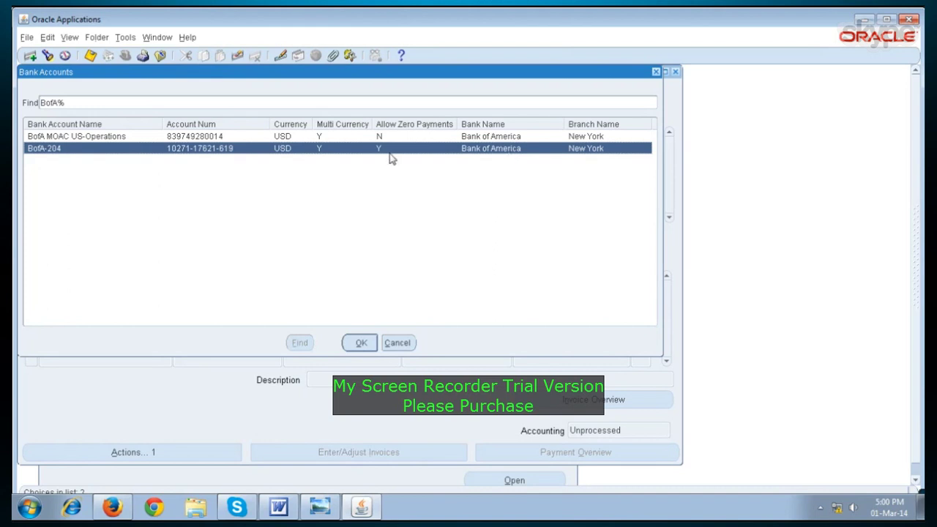
pyautogui.click(361, 343)
pyautogui.press('Tab')
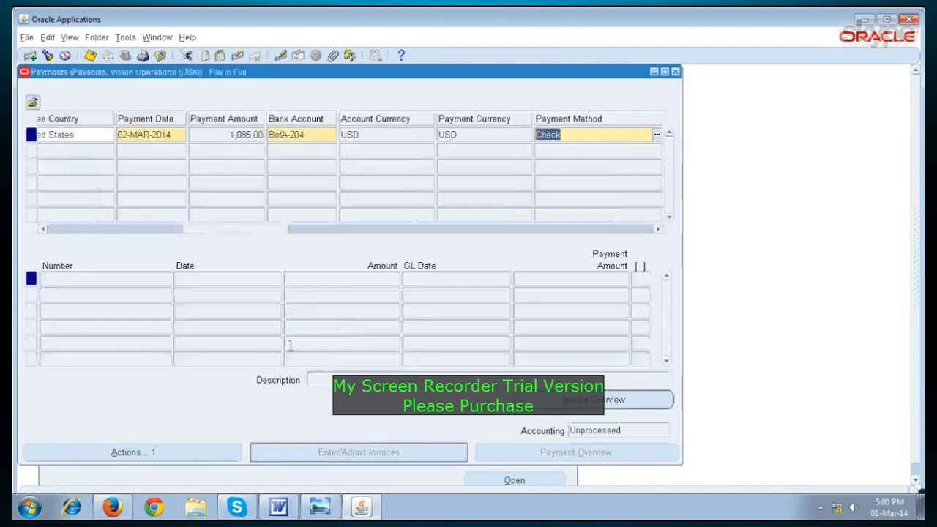
# Choose the last Check 204 entry in the list as the payment document for the check payment
pyautogui.moveTo(223, 231); pyautogui.dragTo(261, 231)
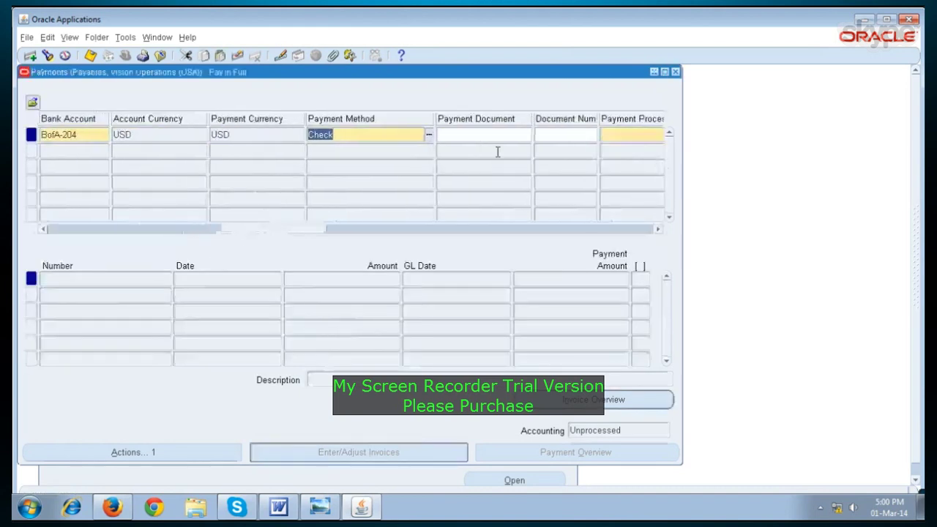
pyautogui.click(514, 135)
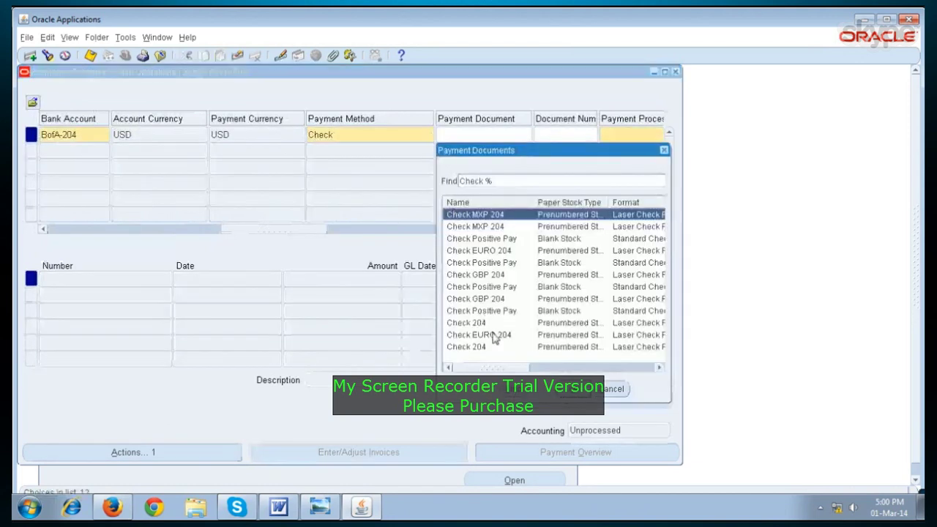
pyautogui.hscroll(1, 489, 333)
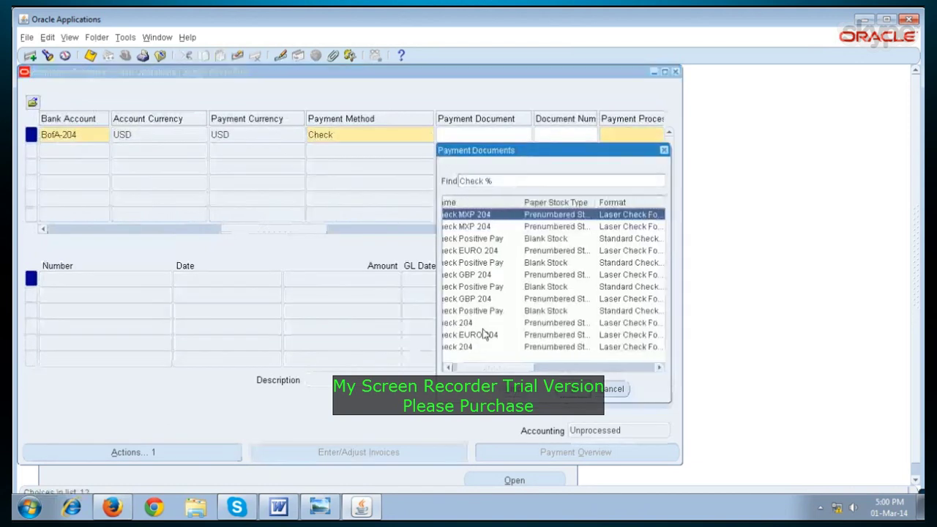
pyautogui.click(451, 347)
pyautogui.hscroll(-1, 498, 357)
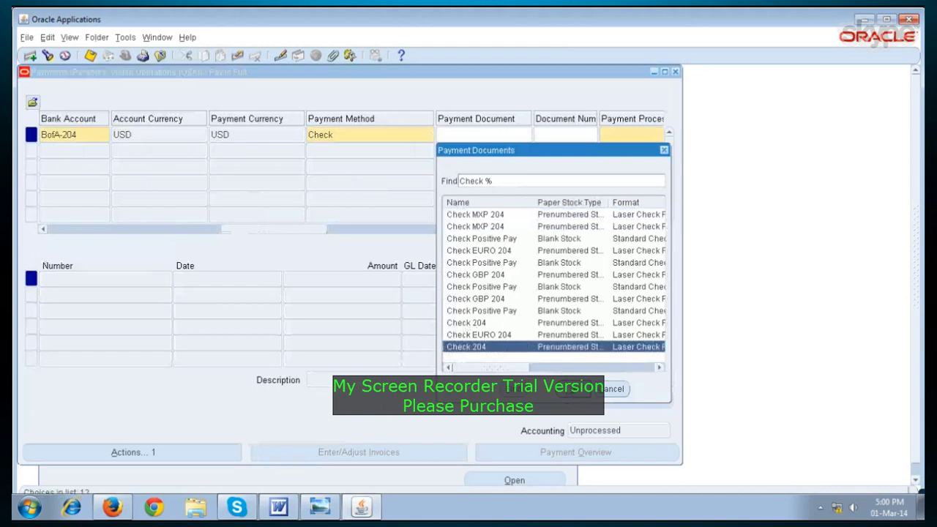
pyautogui.press('Return')
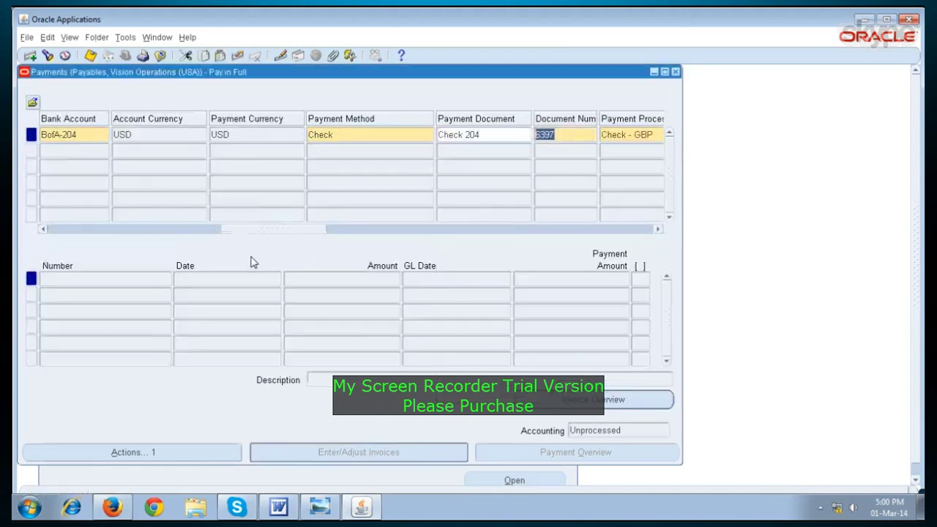
# Save the payment and create its accounting with the Final Post option
pyautogui.moveTo(259, 230); pyautogui.dragTo(296, 231)
pyautogui.click(352, 134)
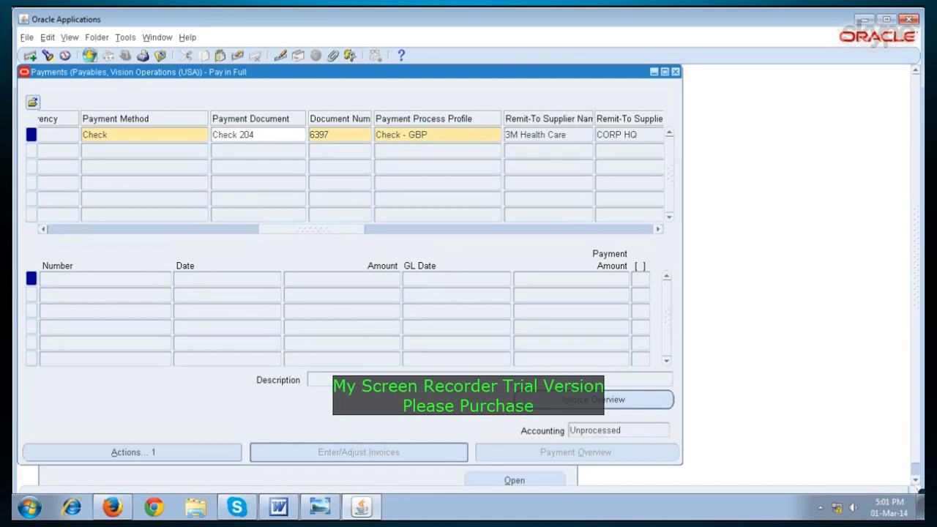
pyautogui.click(90, 56)
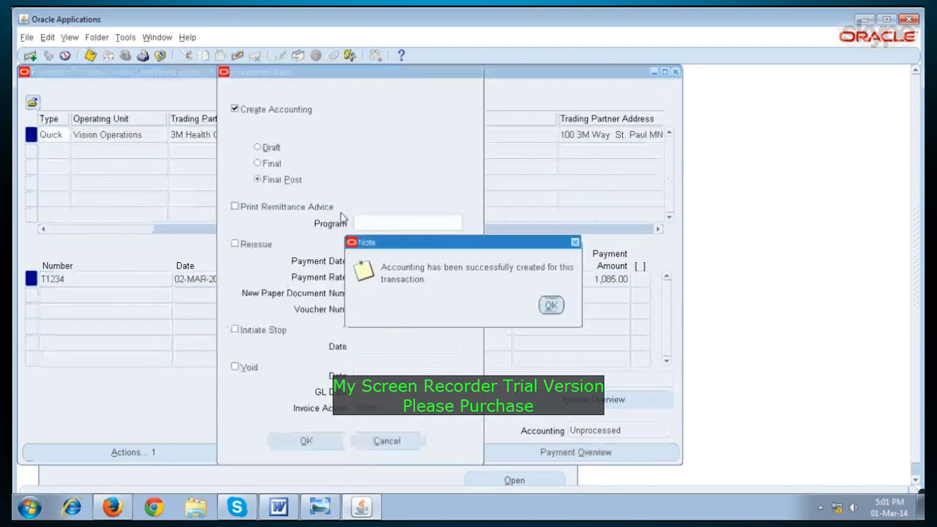
pyautogui.press('Return')
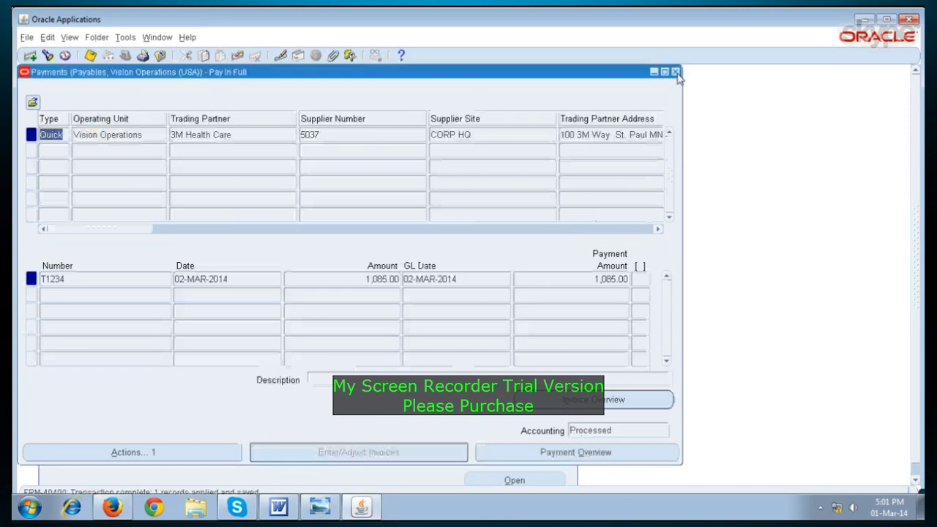
# Close the payment form, re-query invoice T1234 and view the document number of its payment
pyautogui.click(675, 72)
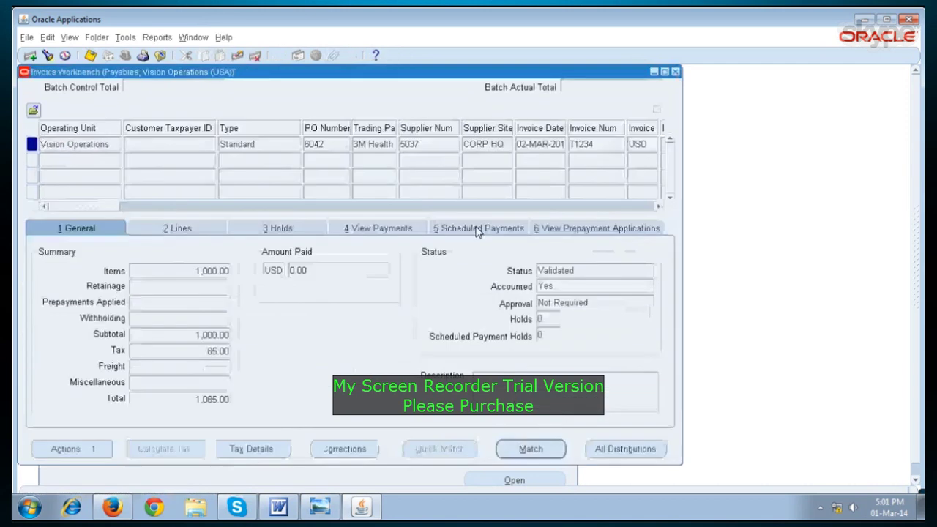
pyautogui.click(377, 228)
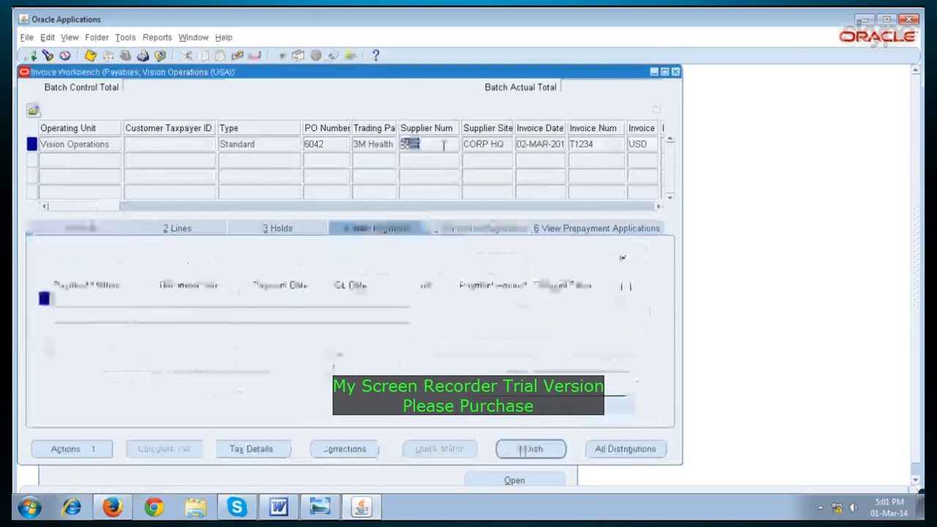
pyautogui.click(589, 145)
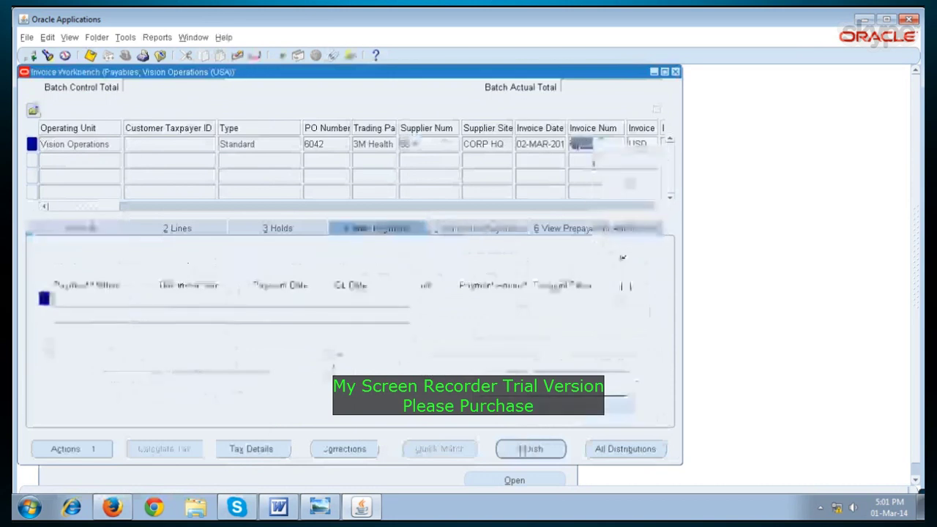
pyautogui.press('F11')
pyautogui.write('T1234')
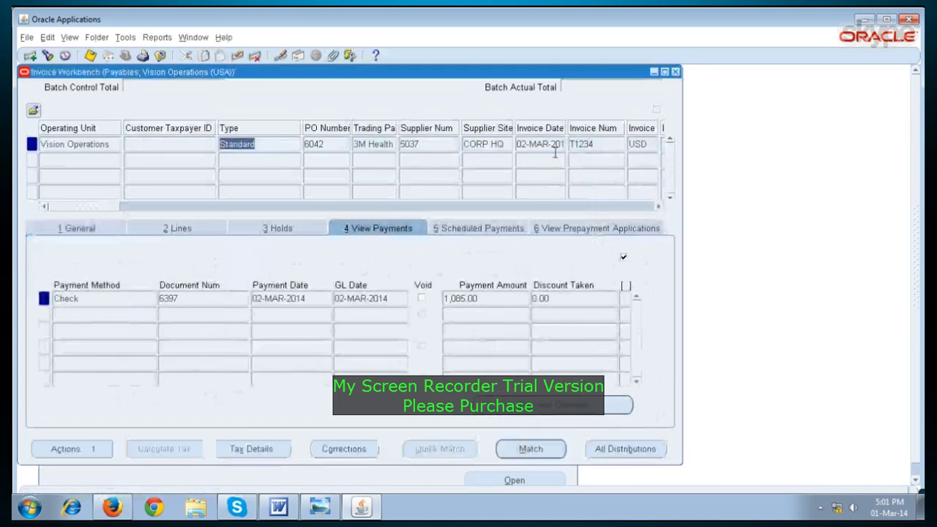
pyautogui.click(222, 299)
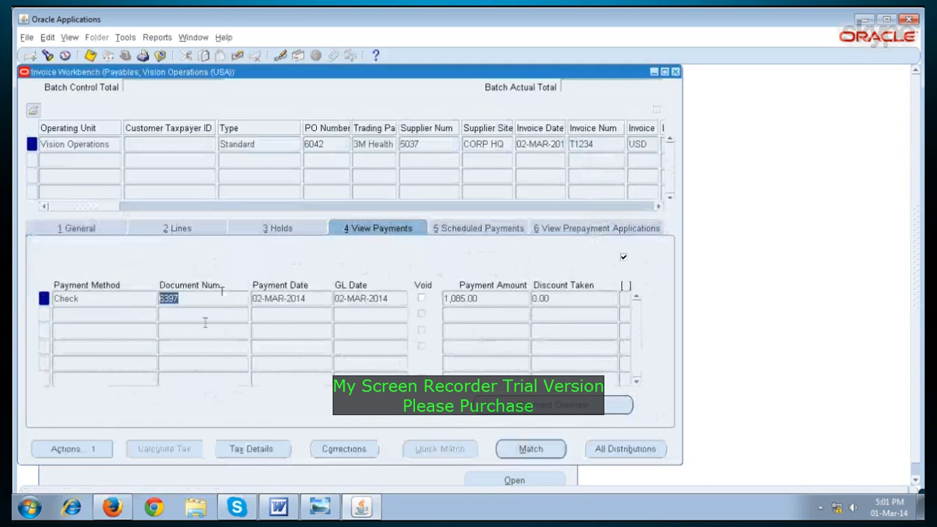
# Switch to the SCM document in Microsoft Word and add the line "Payment – 6397" below the invoice number
pyautogui.moveTo(280, 513)
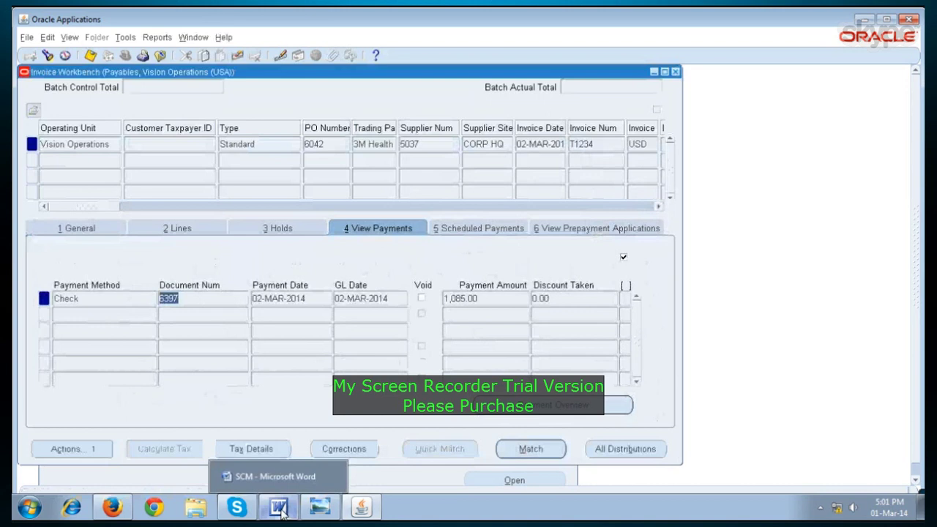
pyautogui.click(280, 508)
pyautogui.scroll(3, 269, 286)
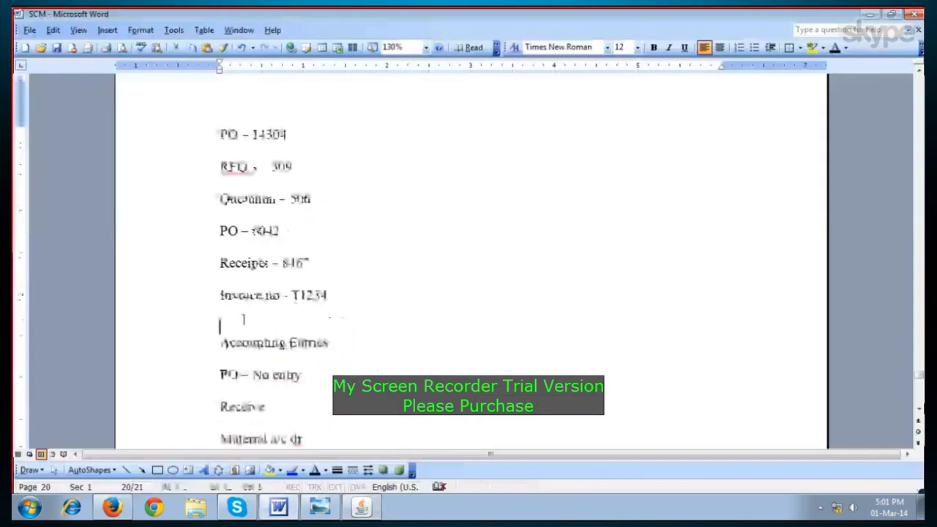
pyautogui.click(243, 319)
pyautogui.press('Return')
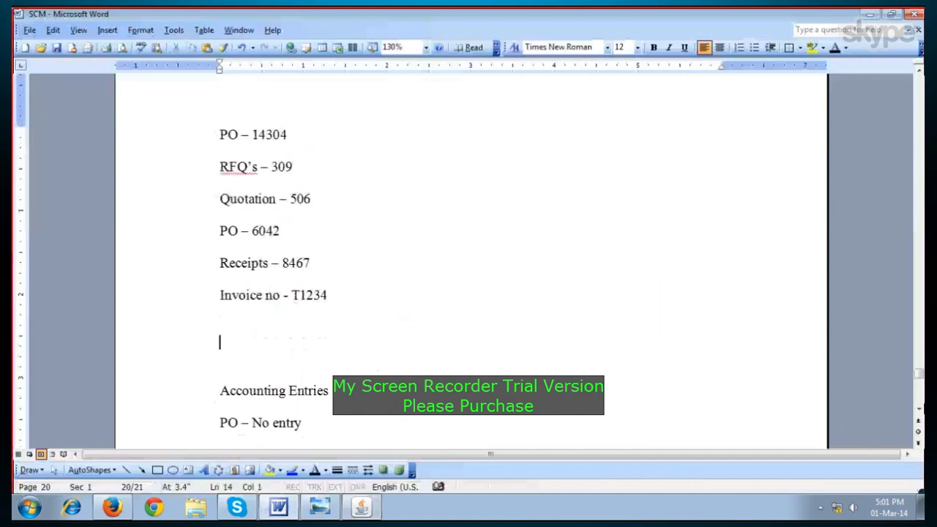
pyautogui.write('Payment - 6397')
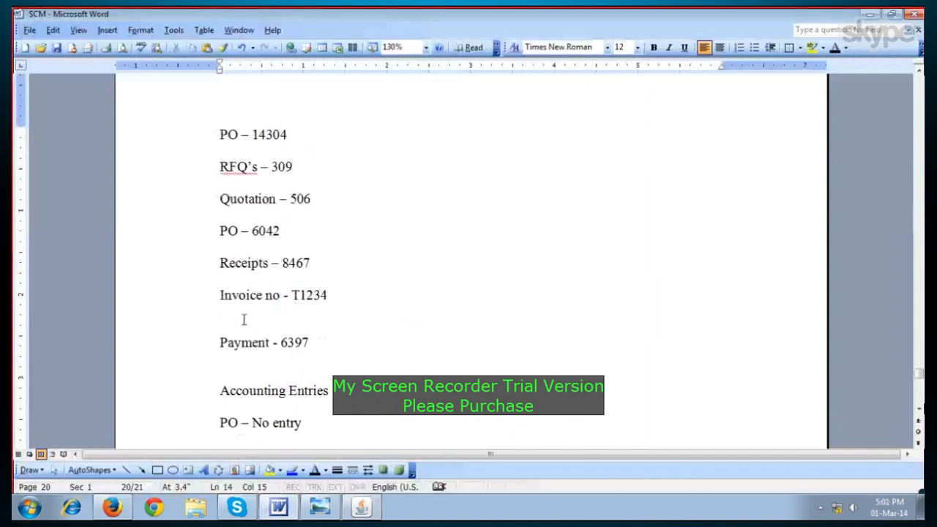
pyautogui.press('Return')
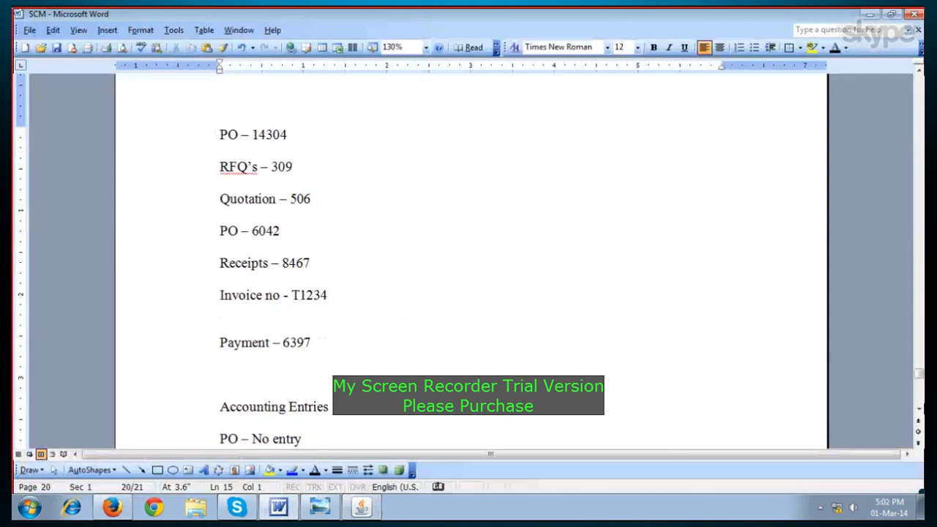
pyautogui.press('Return')
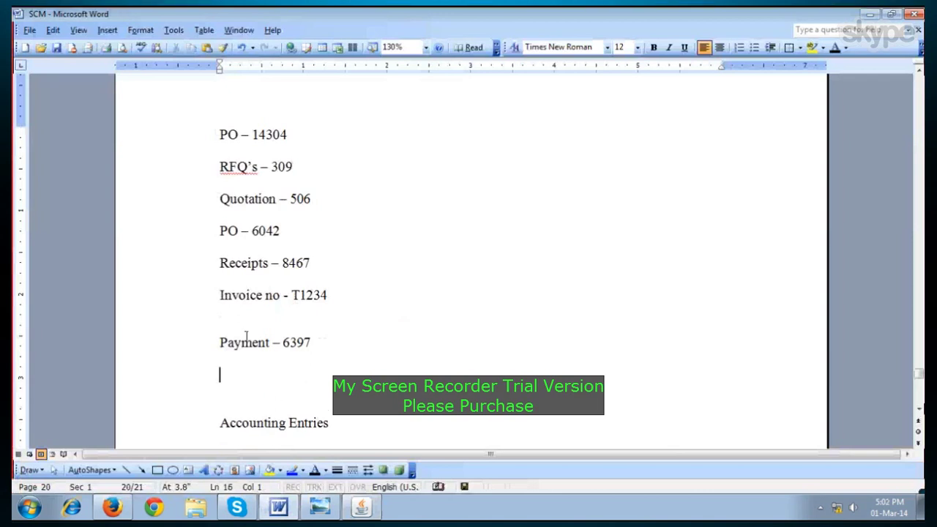
# Switch back to Oracle Applications and open the concurrent requests list from the Vision Operations (USA) ledger navigator
pyautogui.click(362, 507)
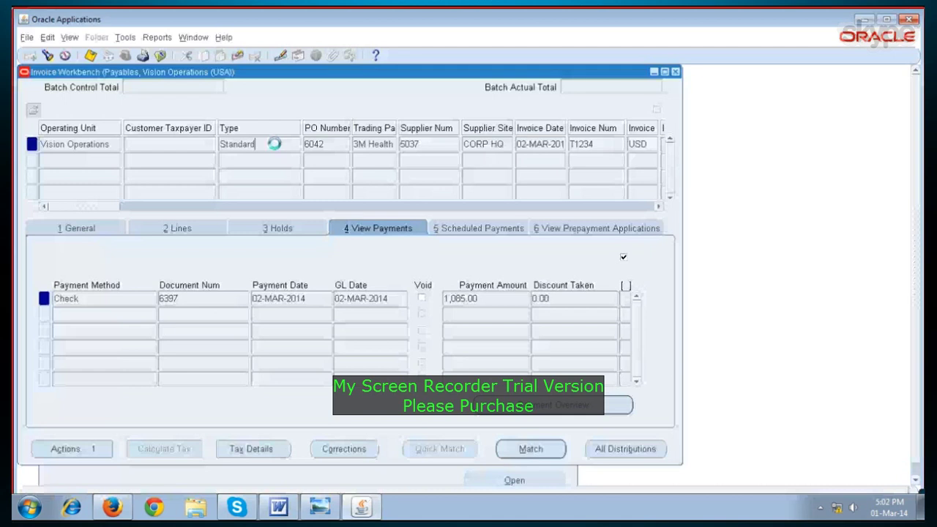
pyautogui.click(69, 36)
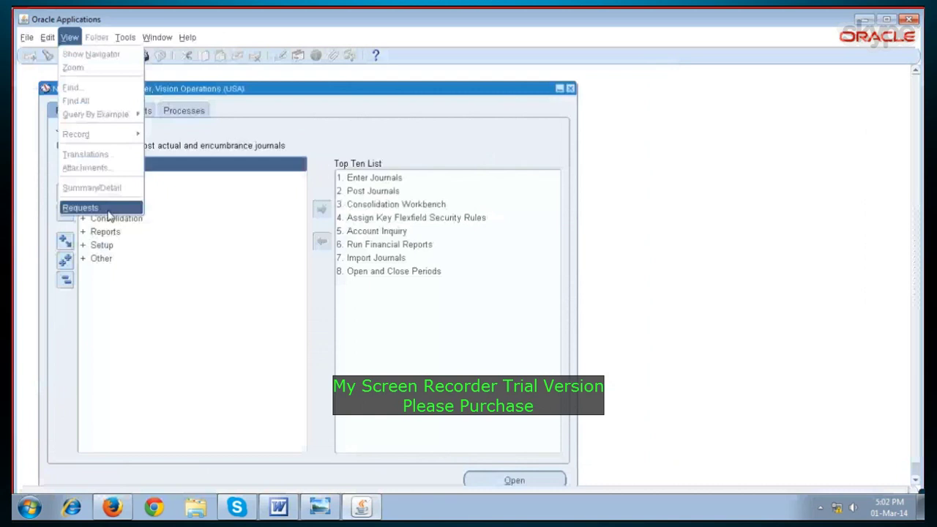
pyautogui.click(81, 208)
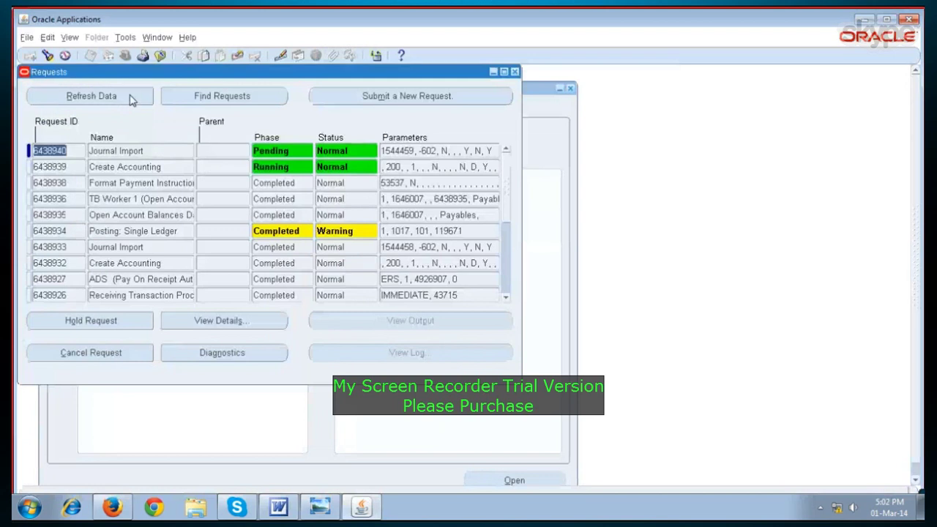
# Refresh the concurrent requests list repeatedly to check the payment's accounting, journal import and posting requests, and close the list
pyautogui.click(129, 99)
pyautogui.click(129, 100)
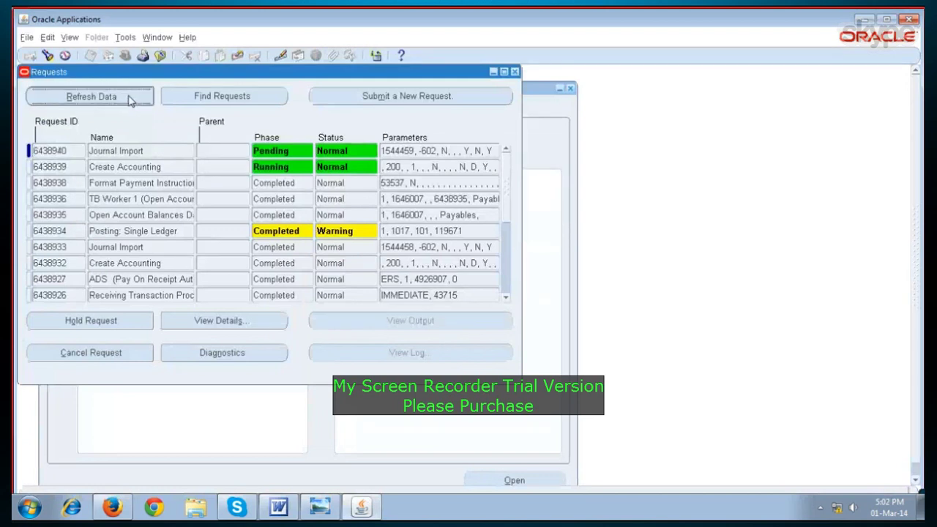
pyautogui.click(129, 100)
pyautogui.click(129, 100)
pyautogui.click(129, 100)
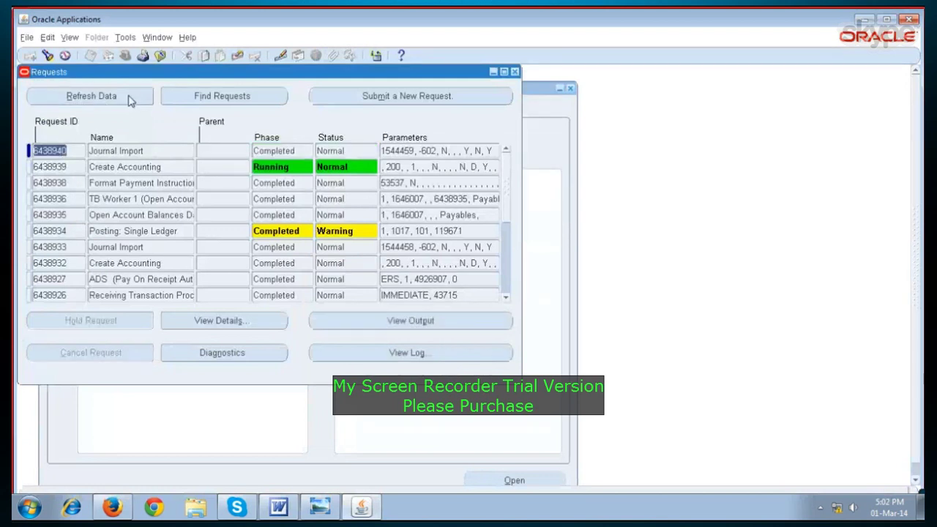
pyautogui.click(133, 97)
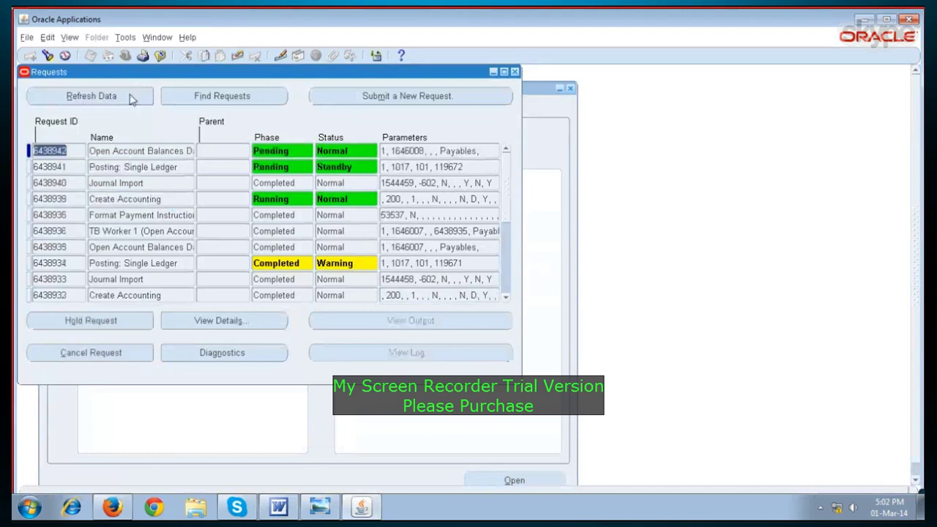
pyautogui.click(132, 100)
pyautogui.click(129, 99)
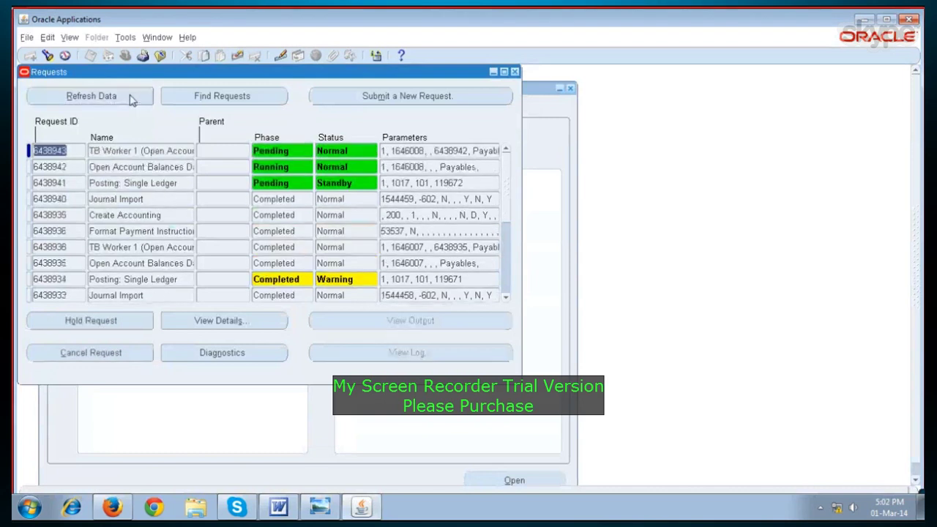
pyautogui.click(129, 100)
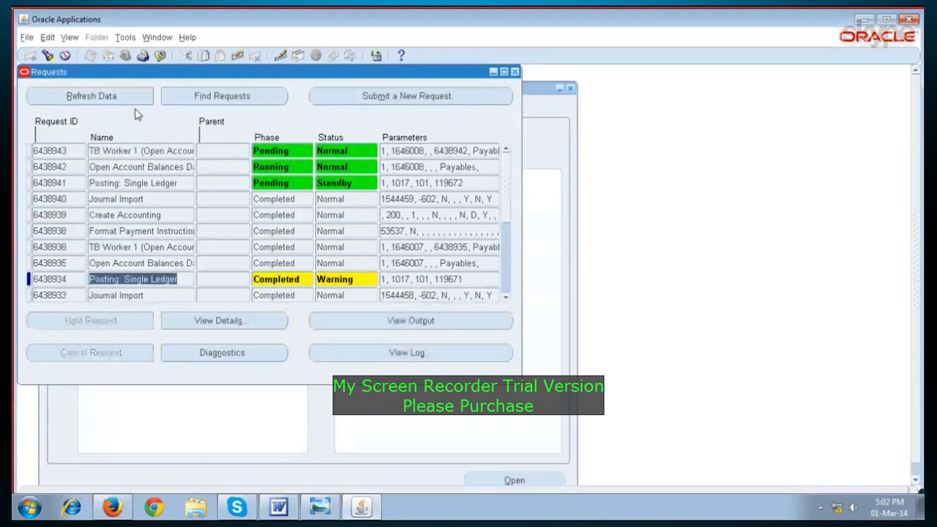
pyautogui.click(128, 97)
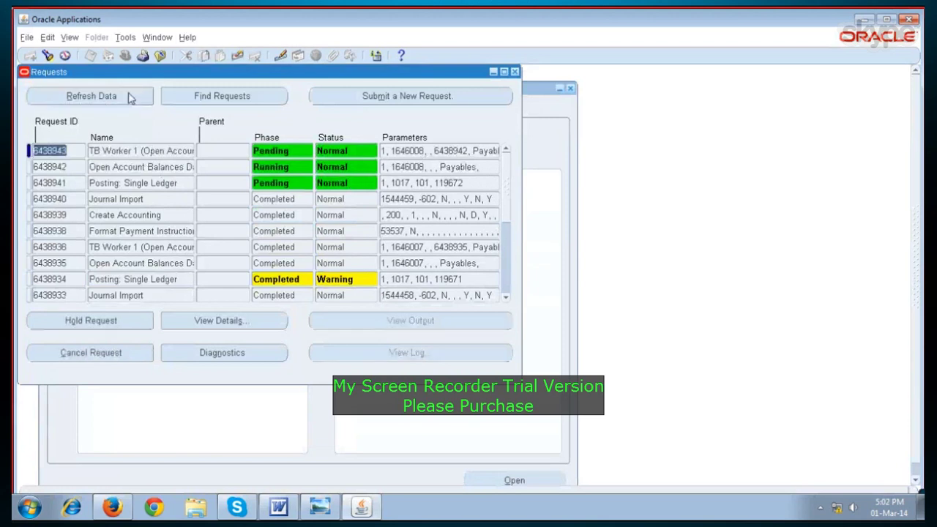
pyautogui.click(129, 98)
pyautogui.click(129, 97)
pyautogui.click(129, 97)
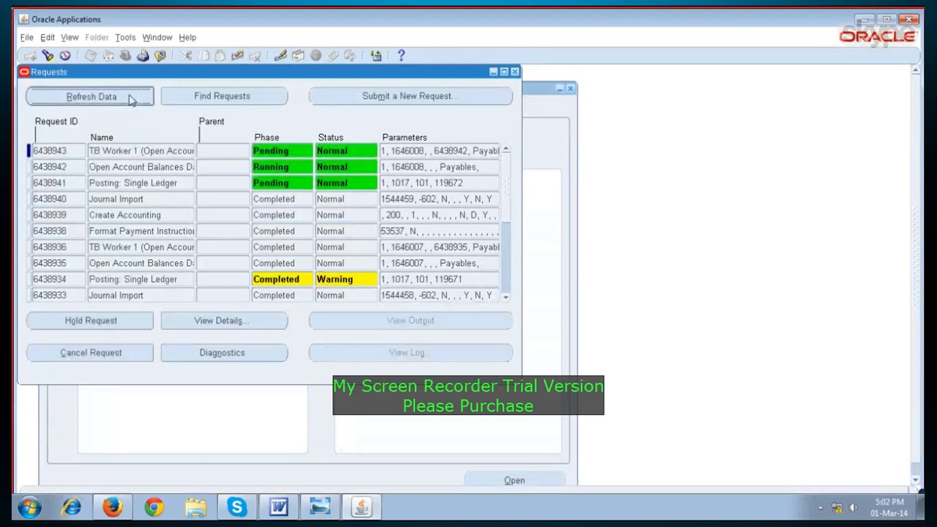
pyautogui.click(128, 99)
pyautogui.click(128, 100)
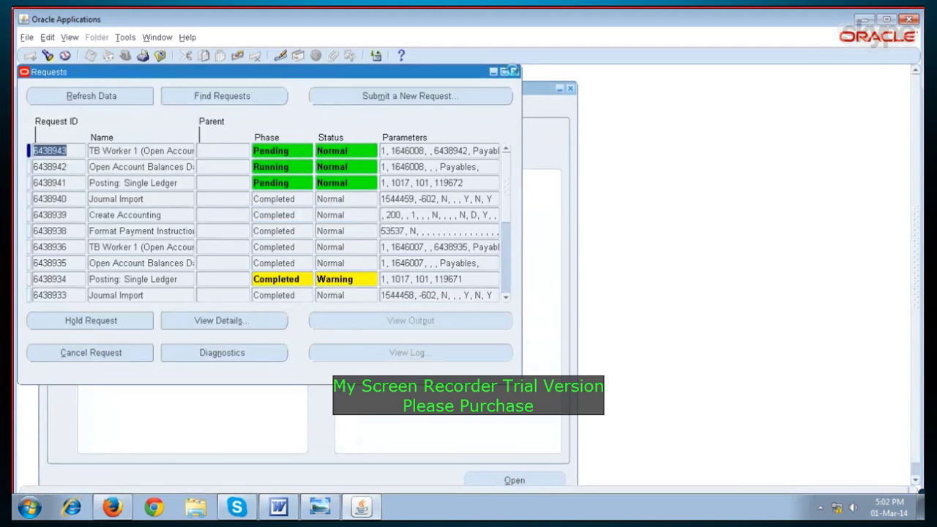
pyautogui.click(513, 71)
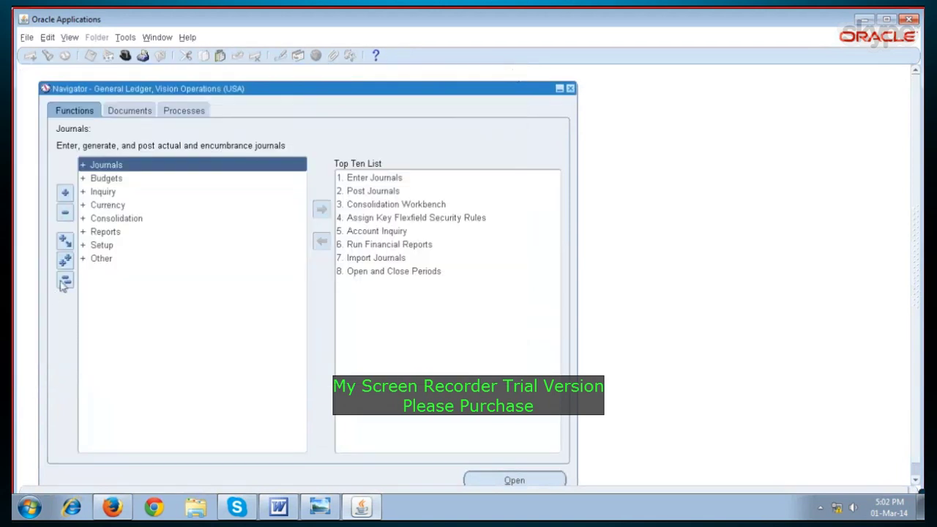
pyautogui.click(106, 247)
pyautogui.doubleClick(107, 249)
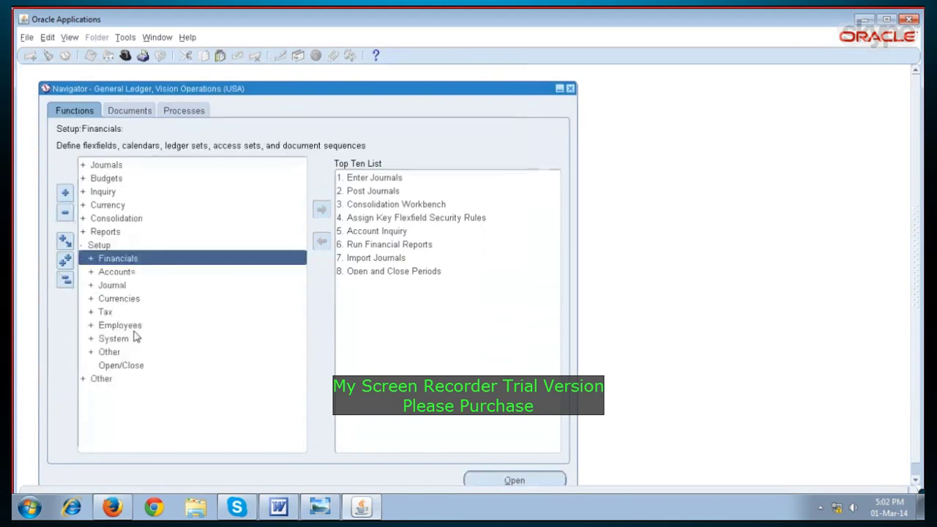
pyautogui.click(120, 368)
pyautogui.doubleClick(120, 366)
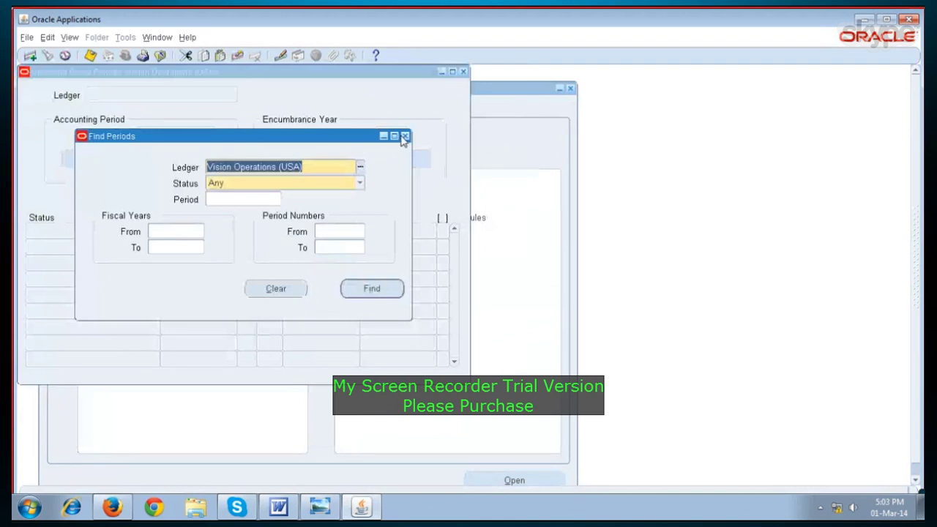
pyautogui.click(405, 136)
pyautogui.click(465, 72)
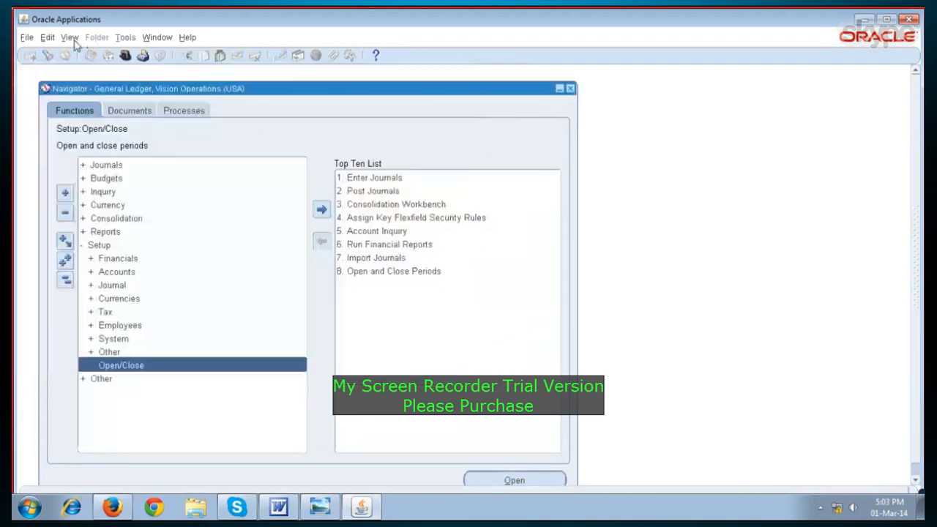
# Reopen the concurrent requests list to recheck the requests, and switch to the Business Flow diagram in Windows Photo Viewer
pyautogui.click(69, 36)
pyautogui.click(76, 207)
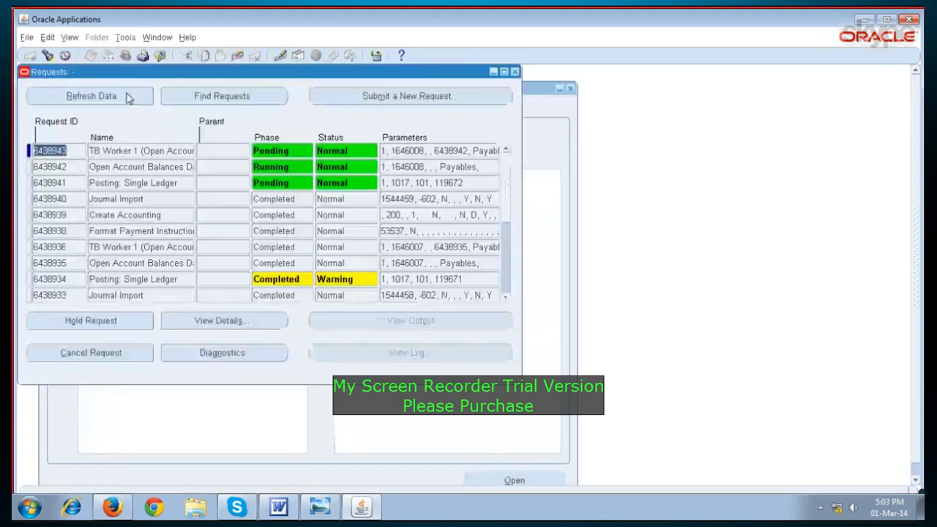
pyautogui.hotkey('alt', 'Tab')
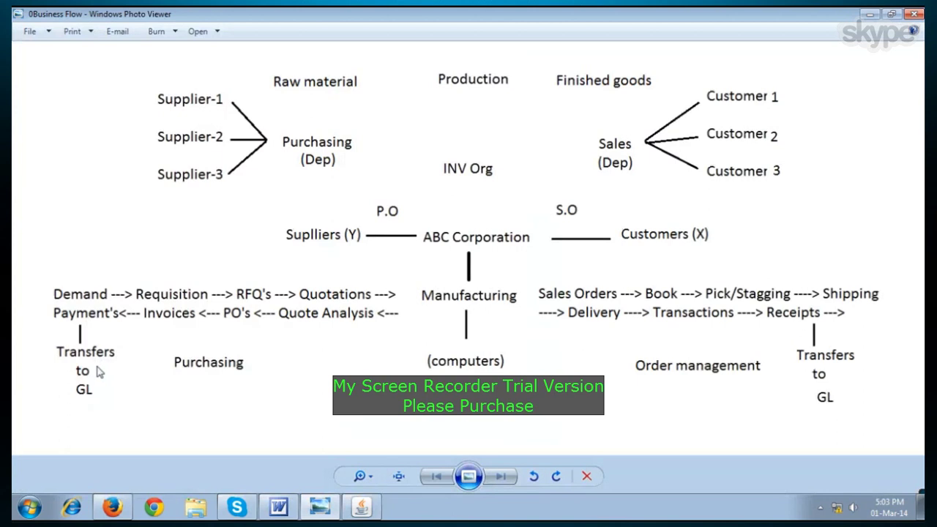
# Switch back to Oracle Applications and find the Vision Operations (USA) journals with 02-MAR-2014 as the chosen date
pyautogui.click(363, 506)
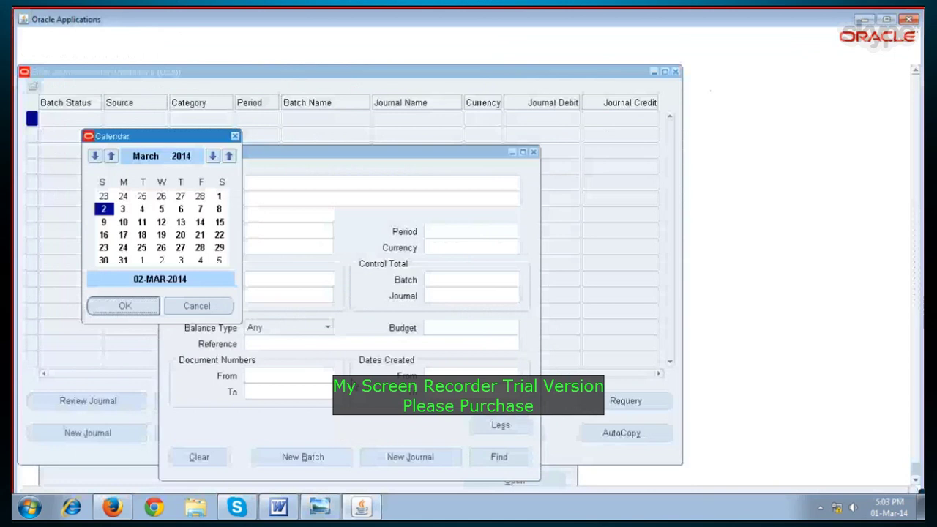
pyautogui.press('Return')
pyautogui.click(487, 458)
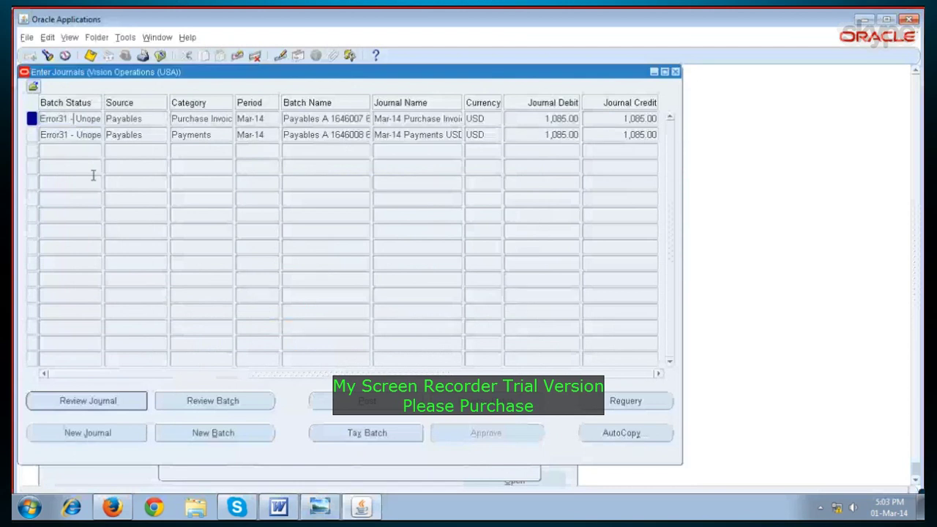
# Read the full batch status text of the Purchase Invoices journal
pyautogui.press('Right')
pyautogui.press('Right')
pyautogui.press('Right')
pyautogui.press('Right')
pyautogui.press('Right')
pyautogui.press('Right')
pyautogui.press('Right')
pyautogui.press('Right')
pyautogui.press('Right')
pyautogui.press('Right')
pyautogui.press('Right')
pyautogui.press('Right')
pyautogui.press('Right')
pyautogui.press('Right')
pyautogui.press('Right')
pyautogui.press('Right')
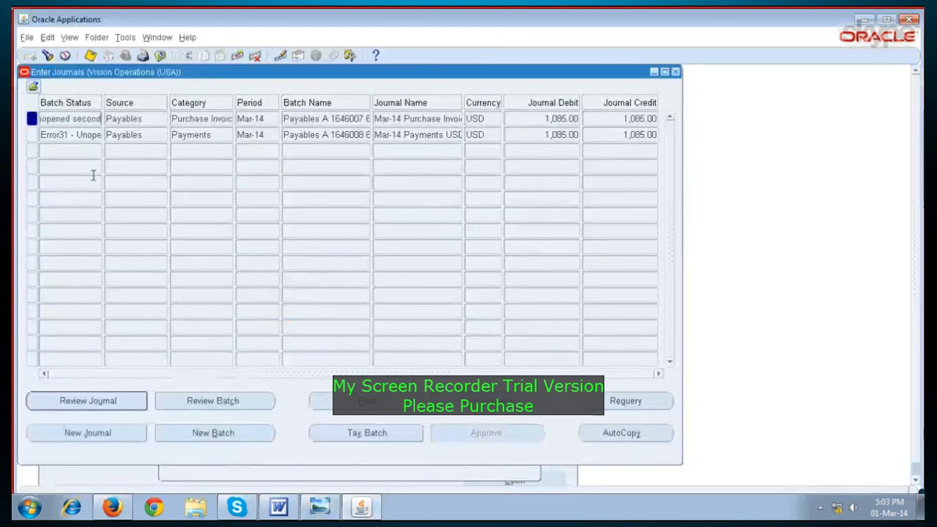
pyautogui.press('Right')
pyautogui.press('Right')
pyautogui.press('Right')
pyautogui.press('Right')
pyautogui.press('Right')
pyautogui.press('Right')
pyautogui.press('Right')
pyautogui.press('Right')
pyautogui.press('Right')
pyautogui.press('Right')
pyautogui.press('Right')
pyautogui.press('Right')
pyautogui.press('Right')
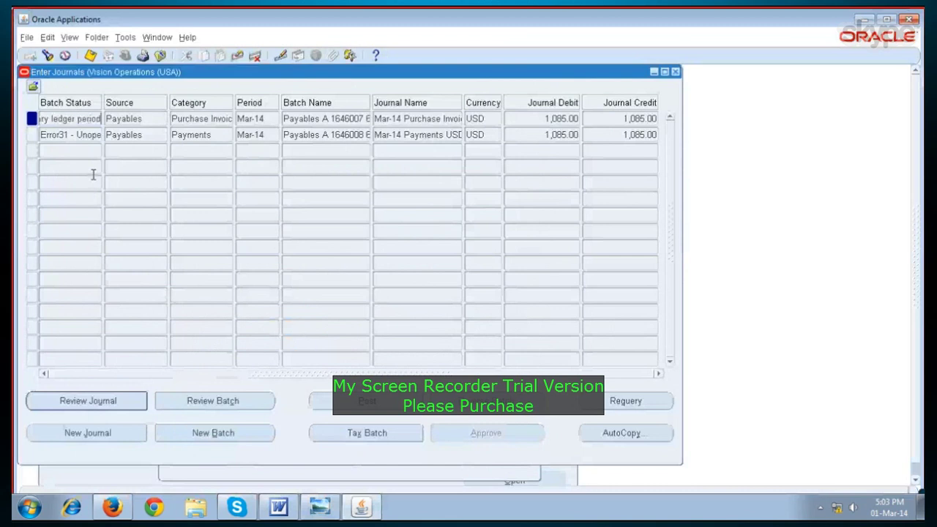
# Compare the batch status, source, category and credit amount of the Purchase Invoices and Payments journals
pyautogui.click(60, 135)
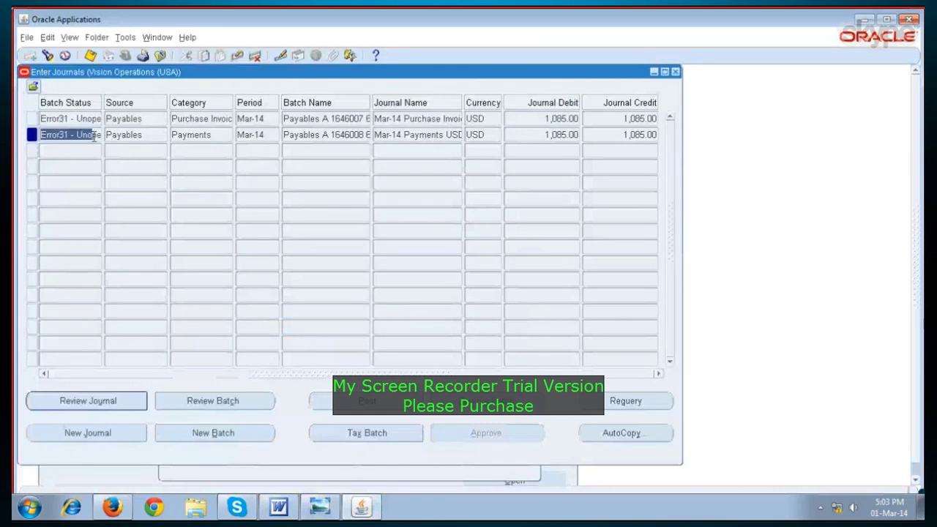
pyautogui.click(151, 135)
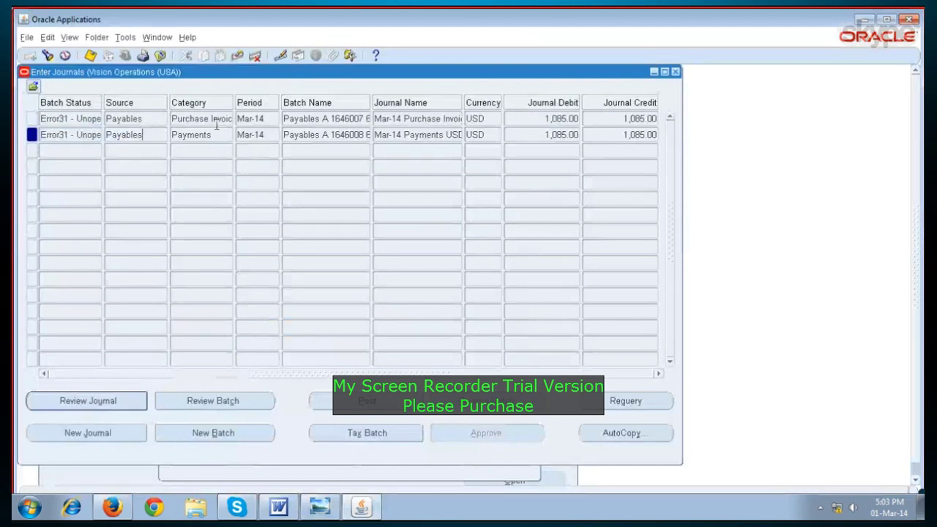
pyautogui.click(152, 119)
pyautogui.click(607, 118)
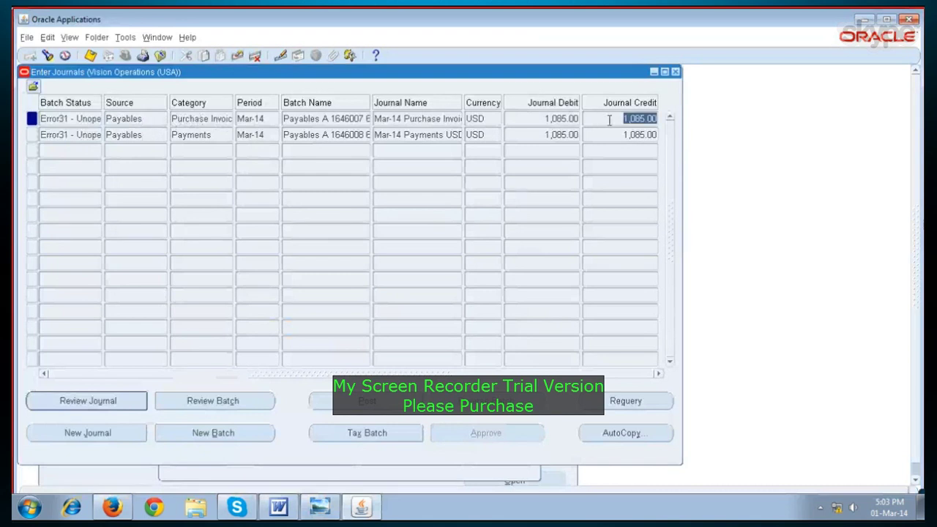
pyautogui.click(607, 136)
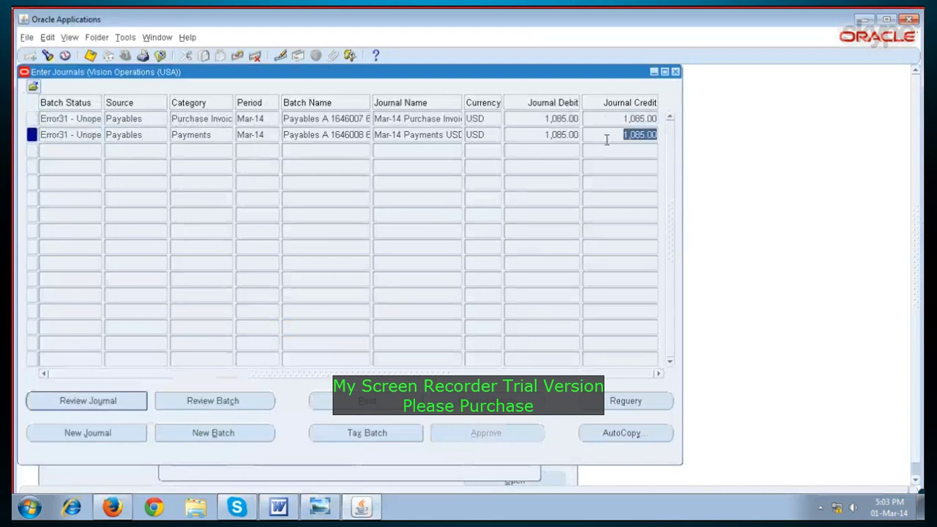
pyautogui.click(432, 119)
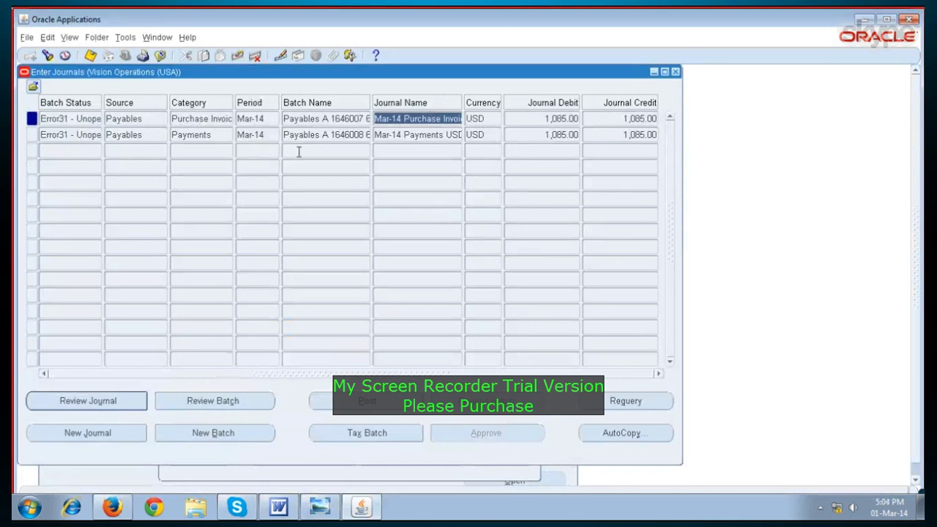
pyautogui.click(223, 119)
pyautogui.click(227, 135)
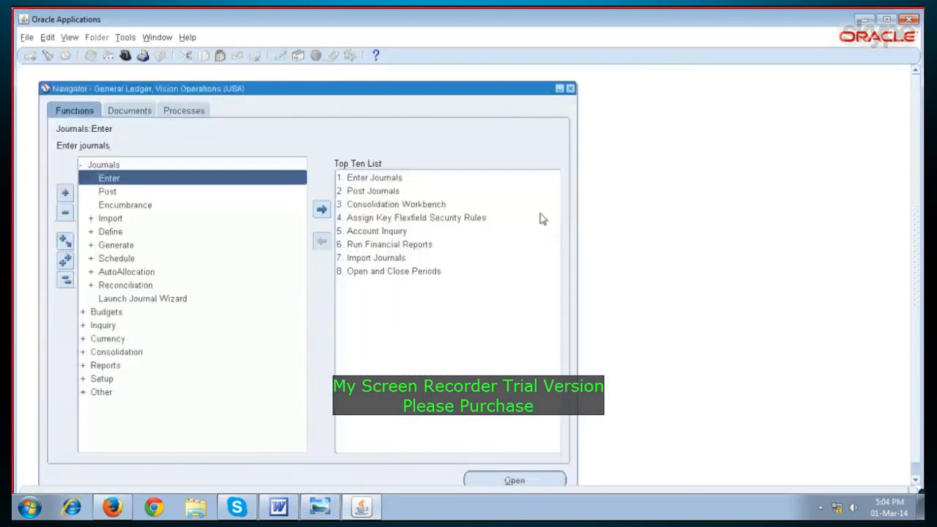
# Collapse the navigator functions and review the SCM document in Microsoft Word and the Business Flow diagram in Windows Photo Viewer
pyautogui.click(64, 284)
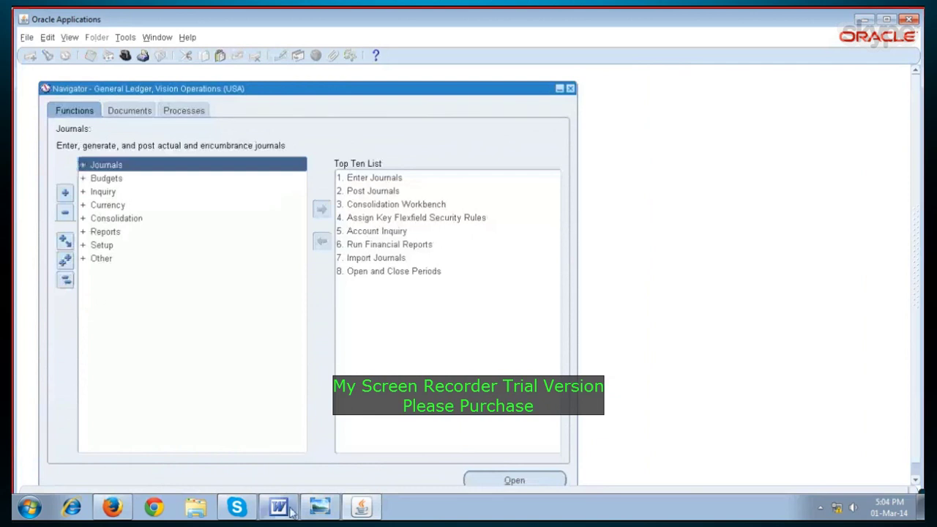
pyautogui.moveTo(289, 510)
pyautogui.click(278, 476)
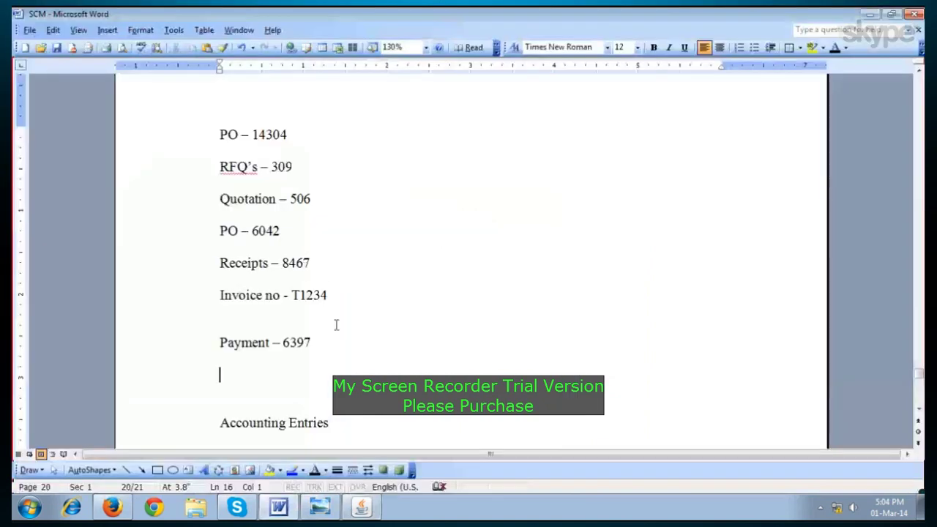
pyautogui.click(364, 507)
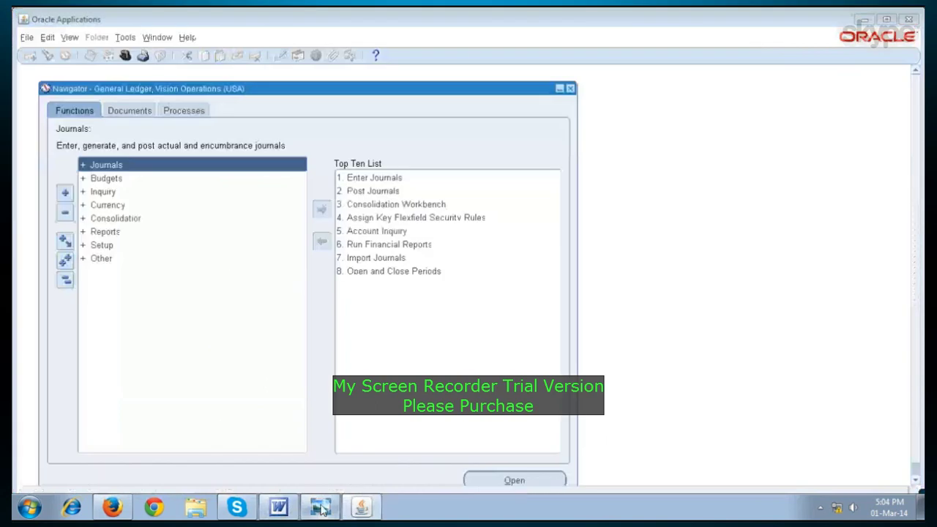
pyautogui.click(321, 507)
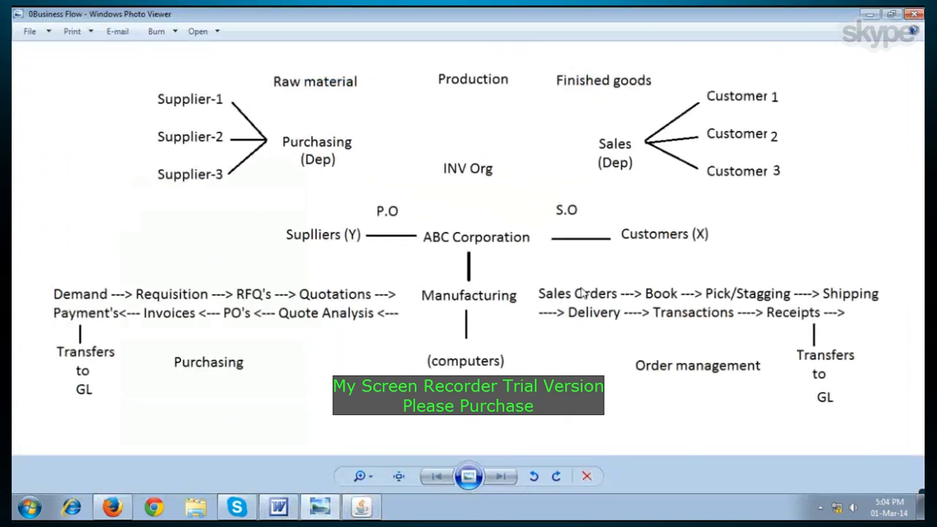
# Switch back to Oracle Applications and change the responsibility to Order Management Super User, Vision Operations (USA)
pyautogui.click(363, 505)
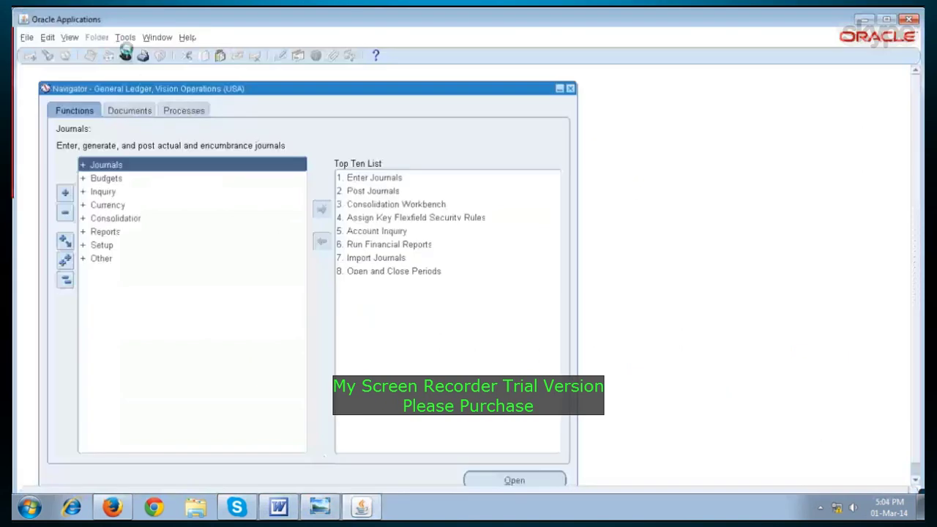
pyautogui.click(125, 56)
pyautogui.write('o%')
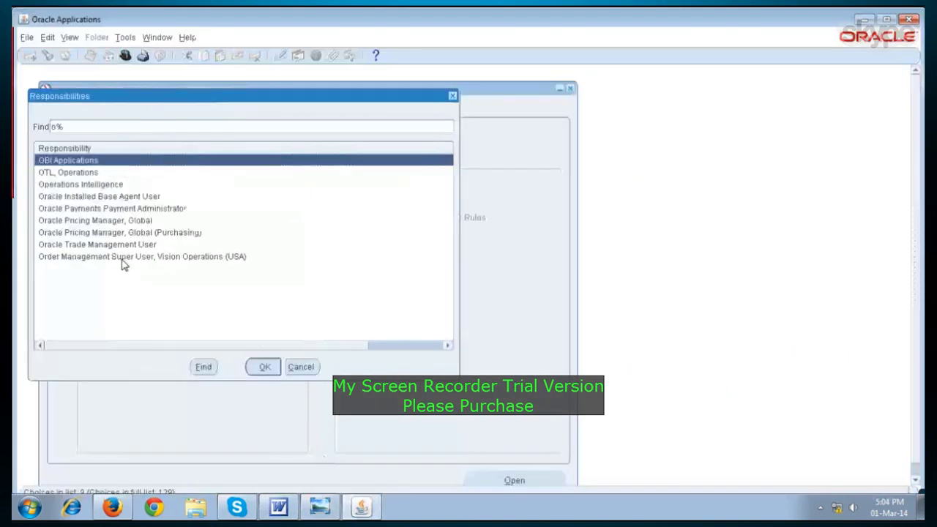
pyautogui.click(118, 258)
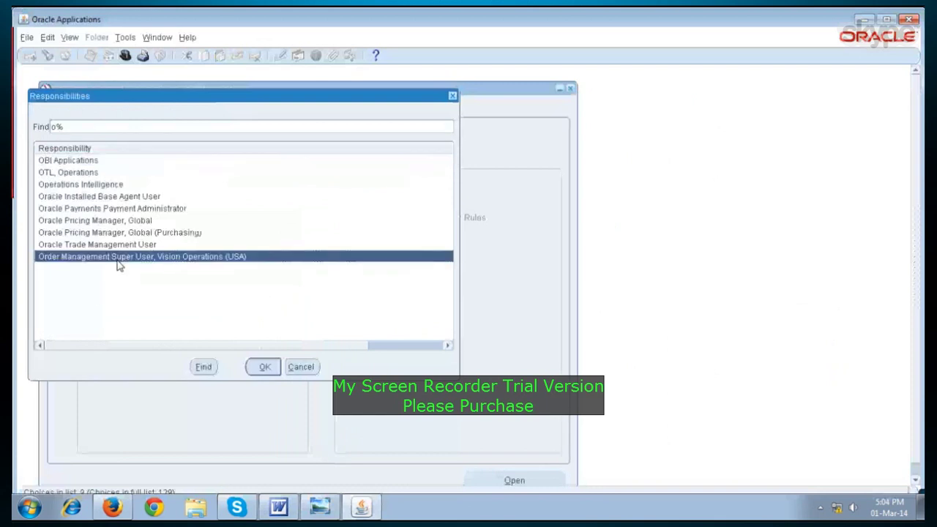
pyautogui.click(267, 369)
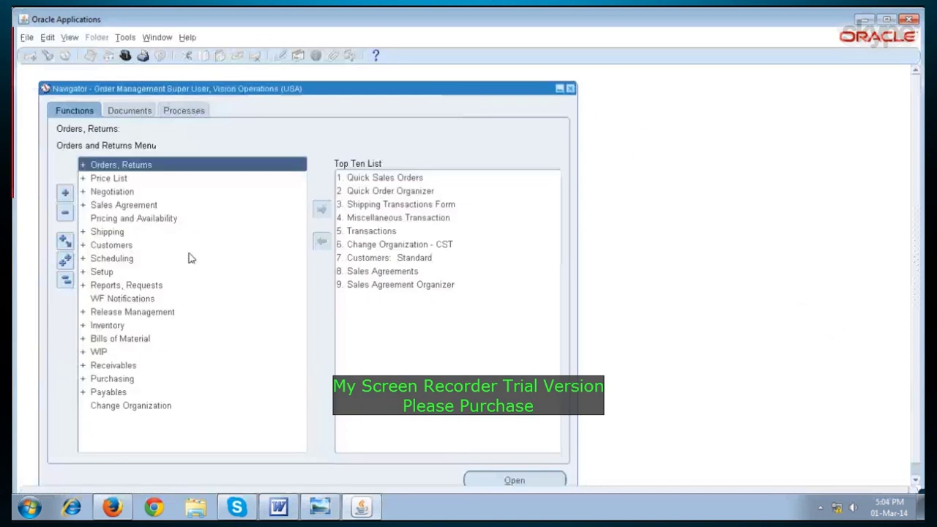
# Open the Sales Orders form under Orders, Returns and acknowledge the note about the Salesperson field
pyautogui.click(143, 166)
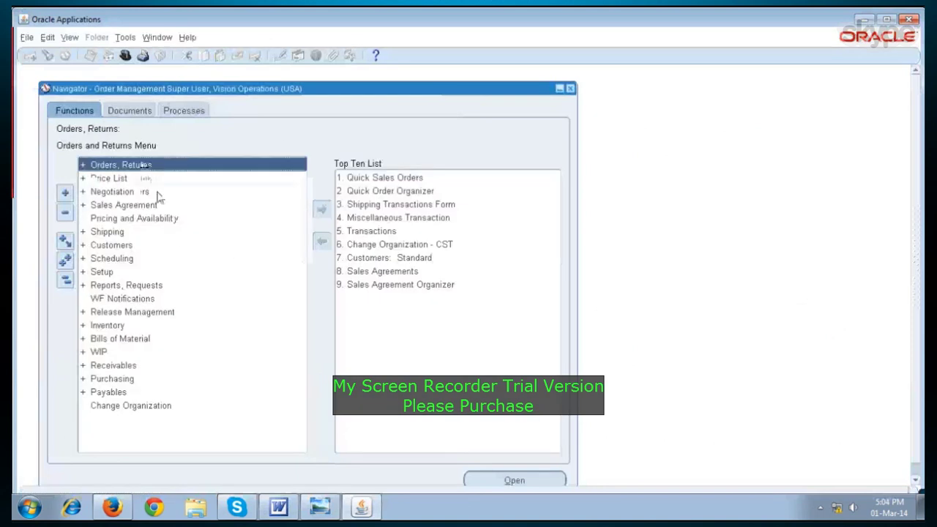
pyautogui.doubleClick(156, 191)
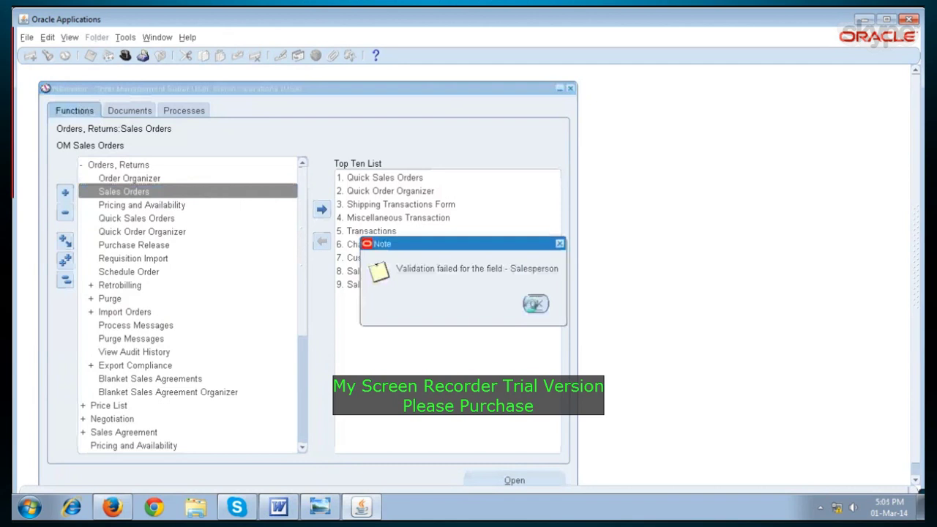
pyautogui.click(535, 306)
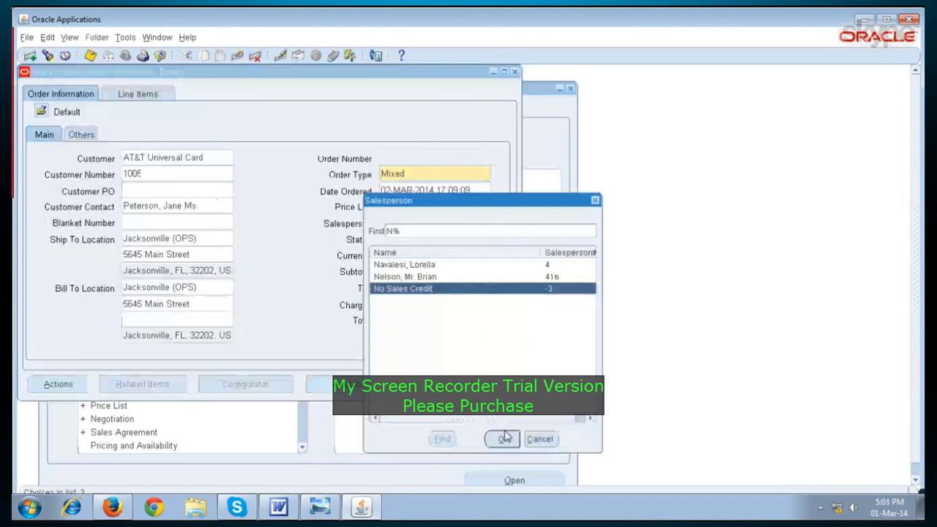
# Choose No Sales Credit as the salesperson and enter order line 1.1 for item 75100004 (Paper Carrier) with quantity 10
pyautogui.click(504, 439)
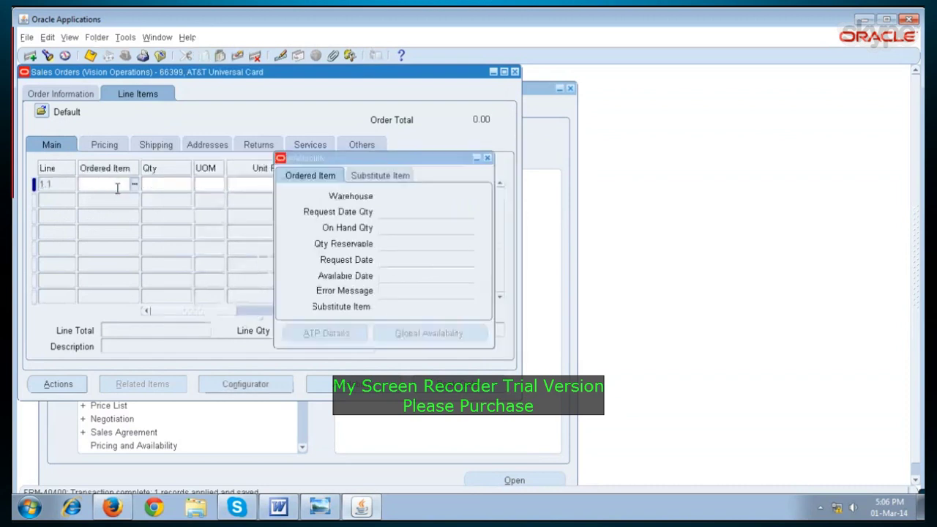
pyautogui.write('%')
pyautogui.press('Tab')
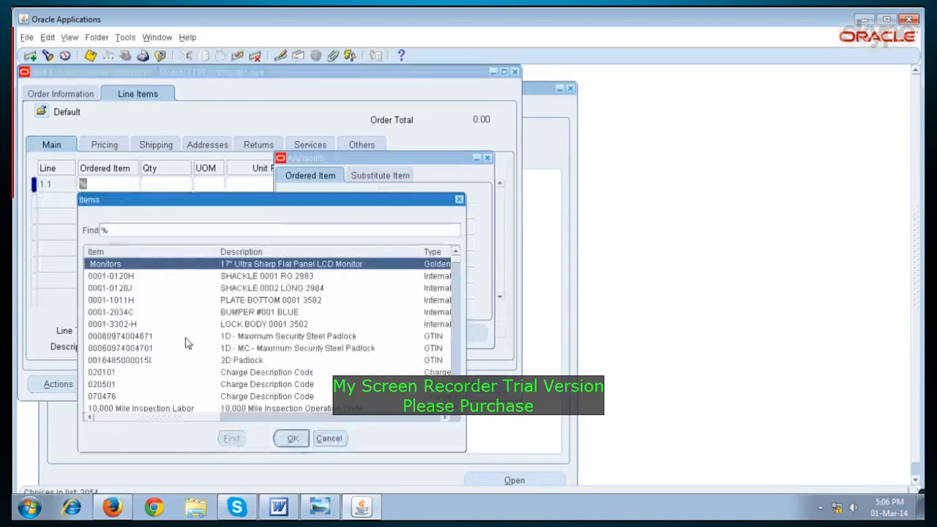
pyautogui.scroll(-5, 187, 339)
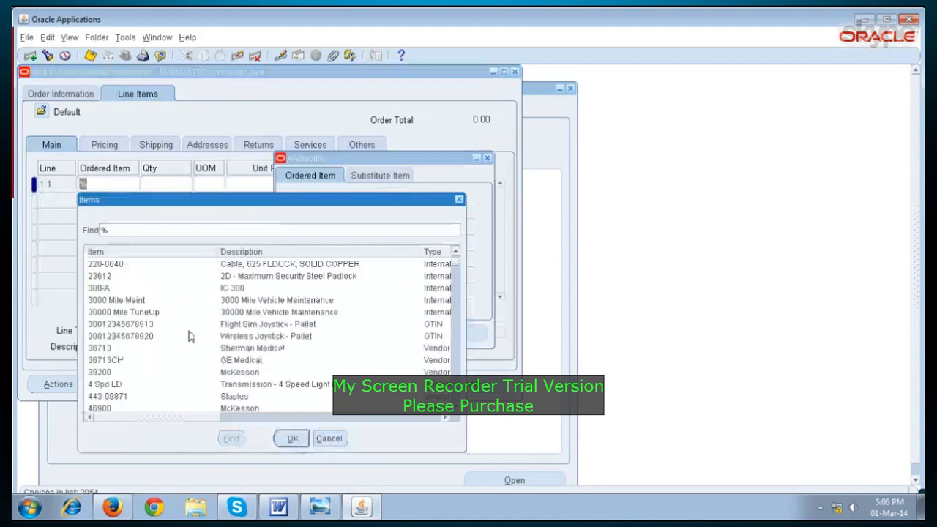
pyautogui.scroll(-4, 189, 337)
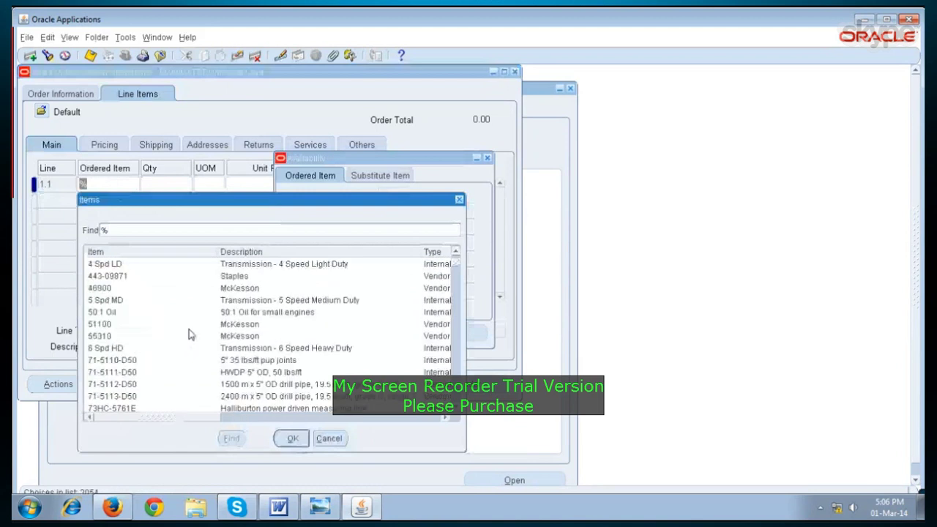
pyautogui.scroll(-5, 188, 335)
pyautogui.click(288, 265)
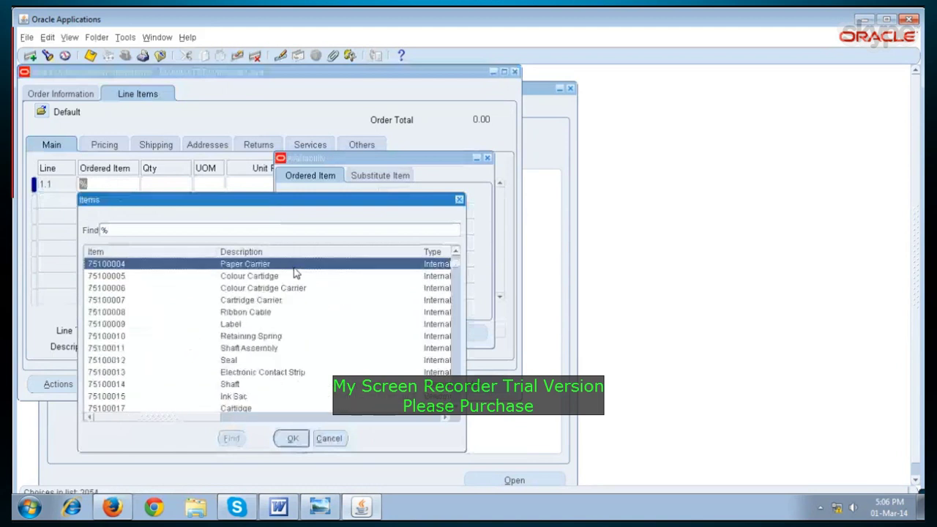
pyautogui.click(293, 438)
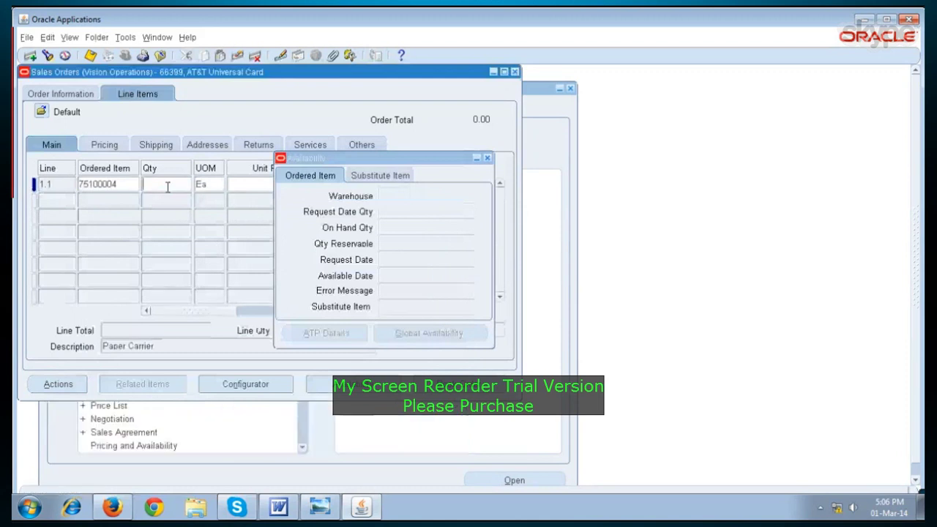
pyautogui.write('10')
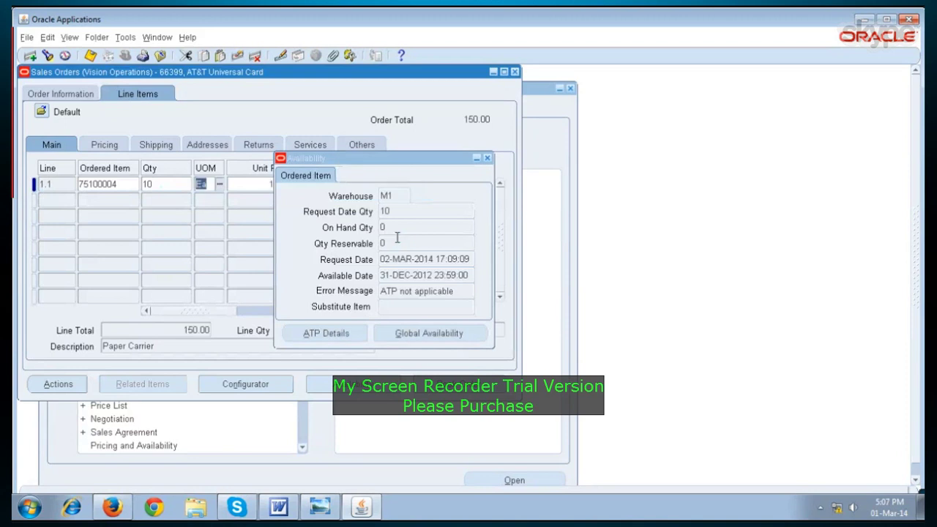
# Acknowledge the reservation note and check the Paper Carrier line's availability details, closing the Availability window when done
pyautogui.click(477, 159)
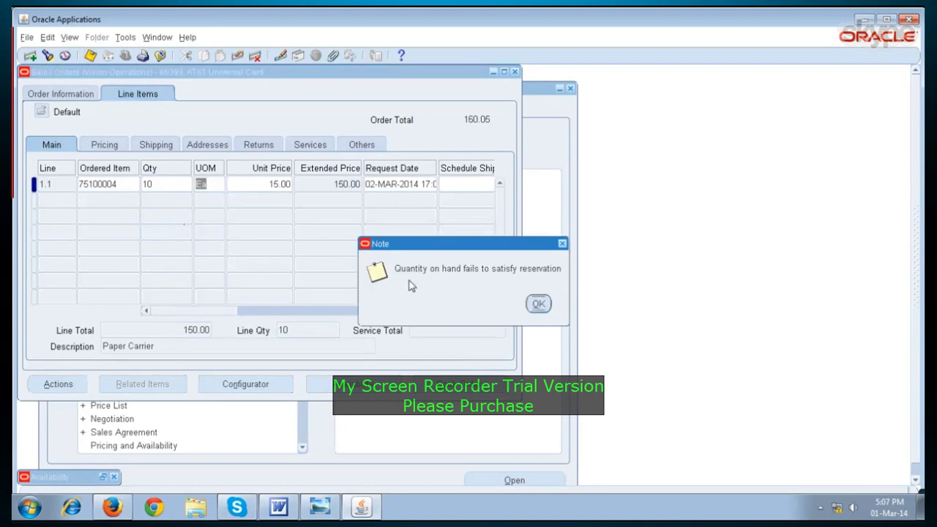
pyautogui.click(538, 303)
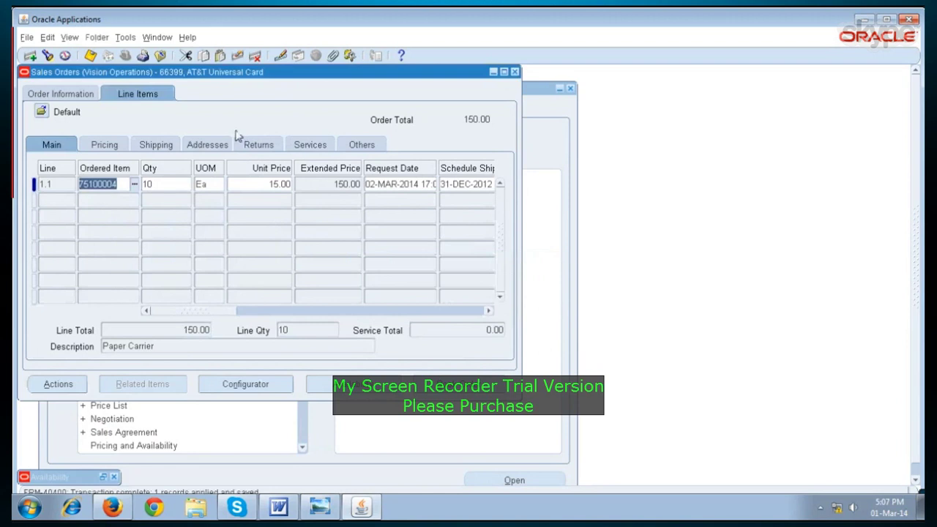
pyautogui.click(103, 477)
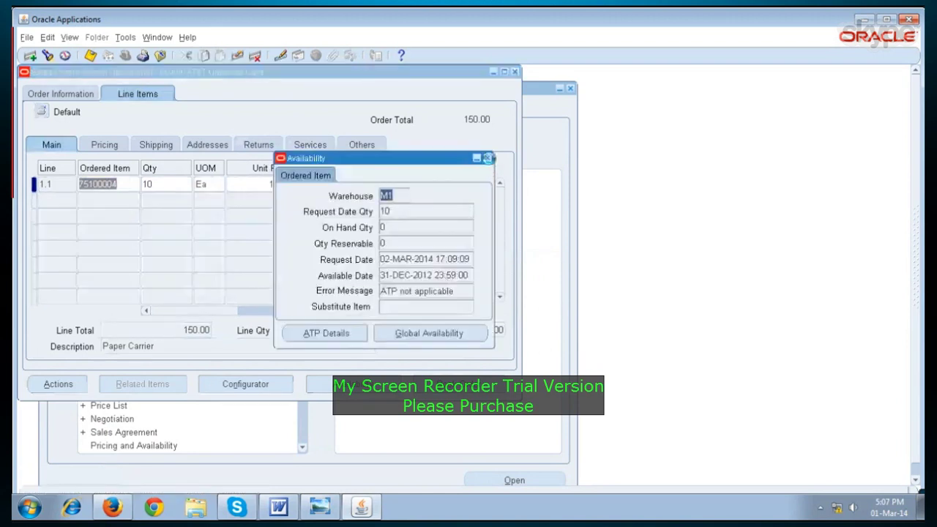
pyautogui.click(488, 158)
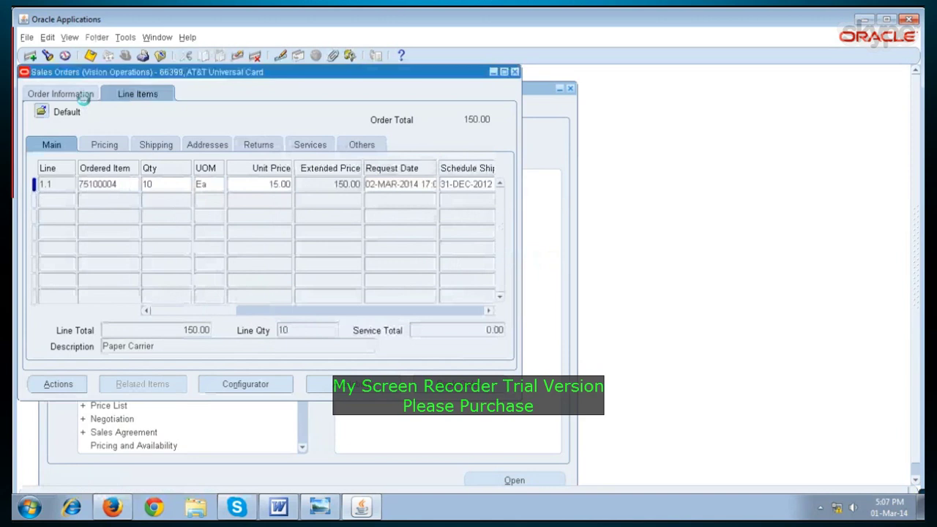
# Set the order header's Warehouse to V1 (Vision Operations) in the Others order information
pyautogui.click(86, 96)
pyautogui.click(153, 174)
pyautogui.write('v1')
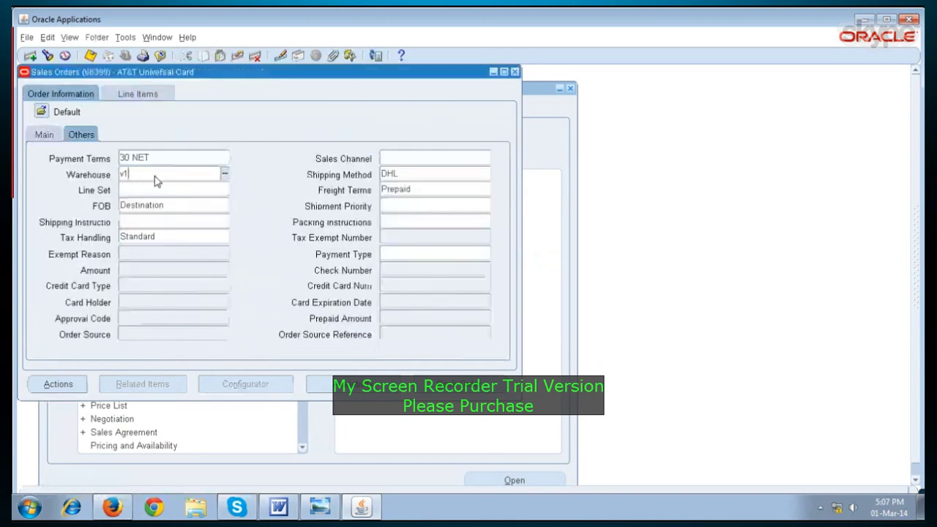
pyautogui.press('Tab')
pyautogui.click(214, 176)
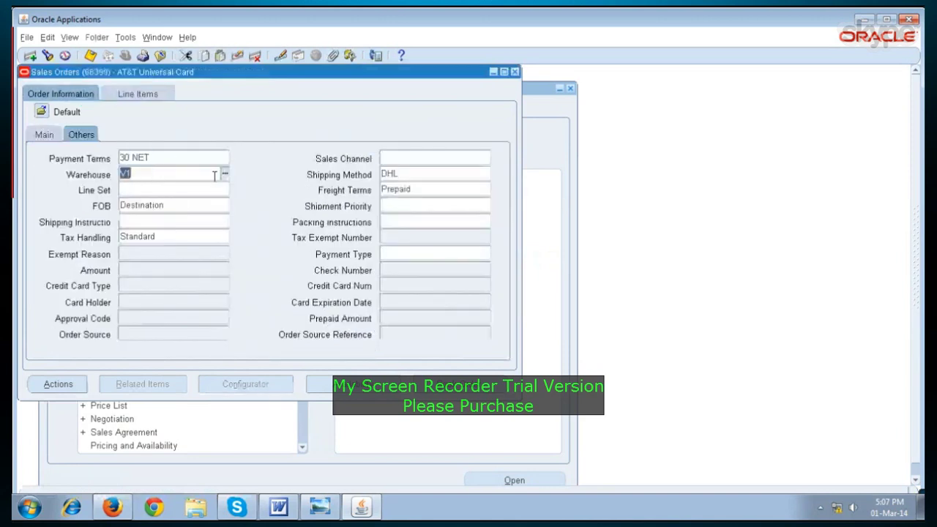
pyautogui.press('BackSpace')
pyautogui.click(224, 175)
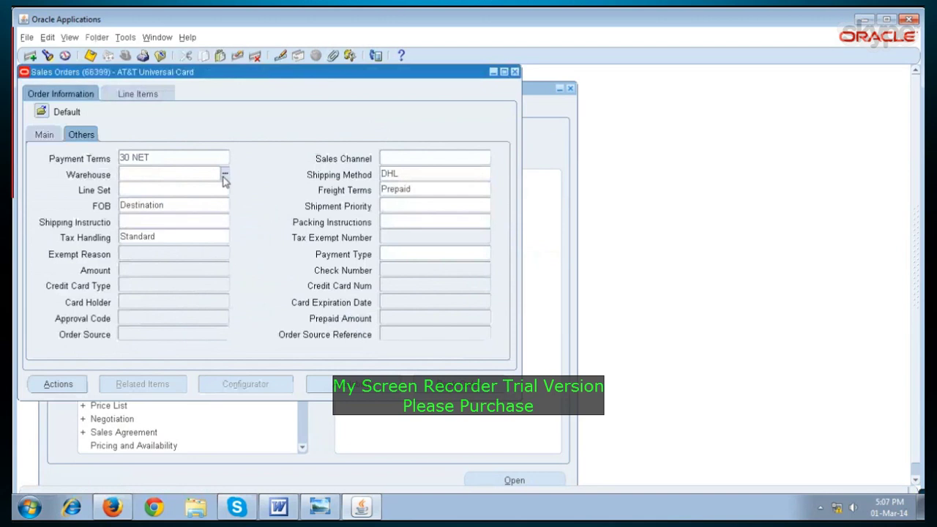
pyautogui.write('v')
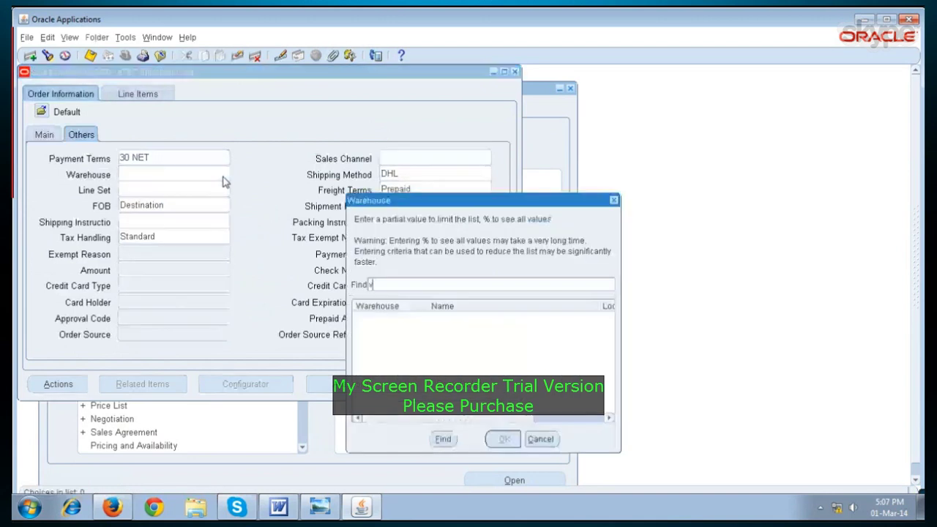
pyautogui.press('Return')
pyautogui.click(472, 278)
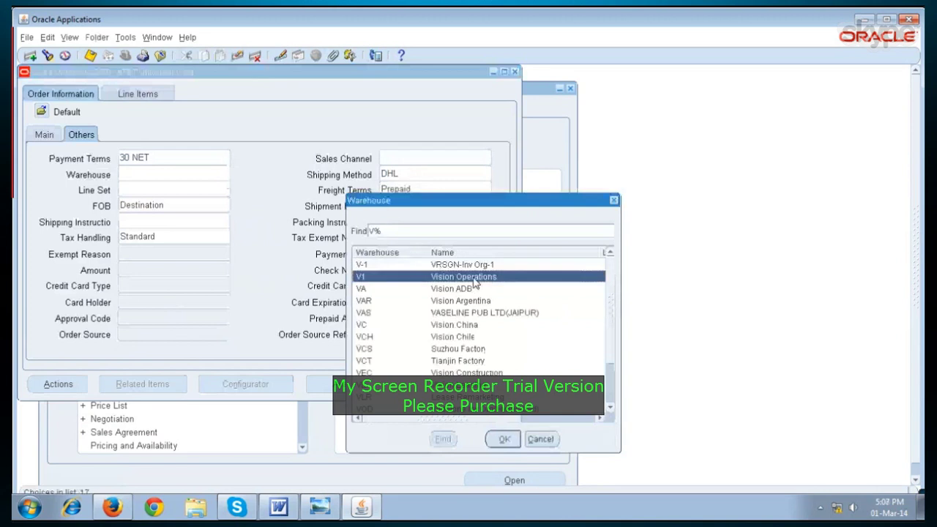
pyautogui.click(504, 440)
pyautogui.press('Tab')
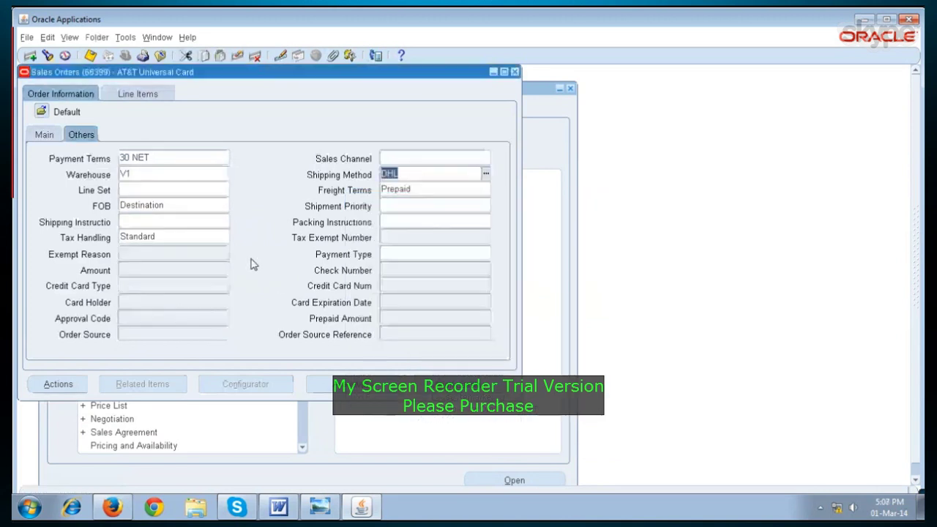
# Return to the line items, remove the Paper Carrier line and save the order
pyautogui.click(43, 134)
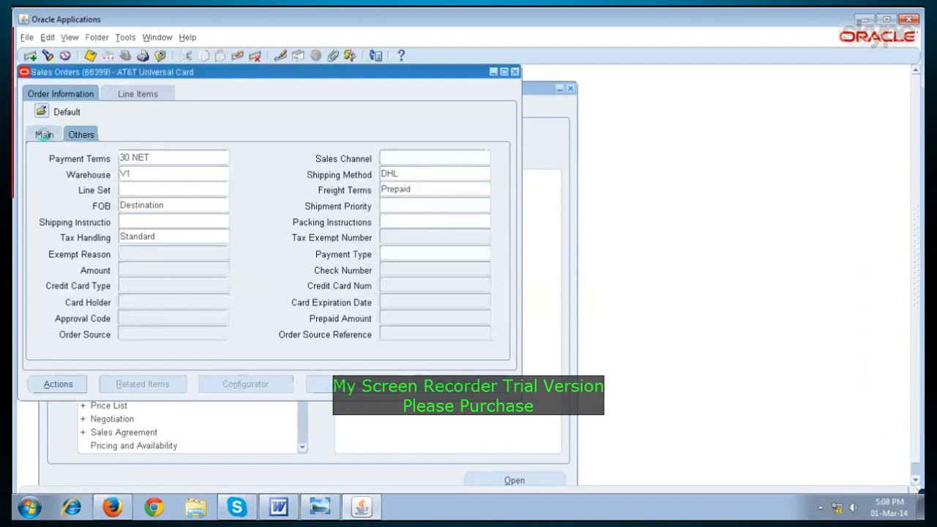
pyautogui.click(138, 94)
pyautogui.click(487, 158)
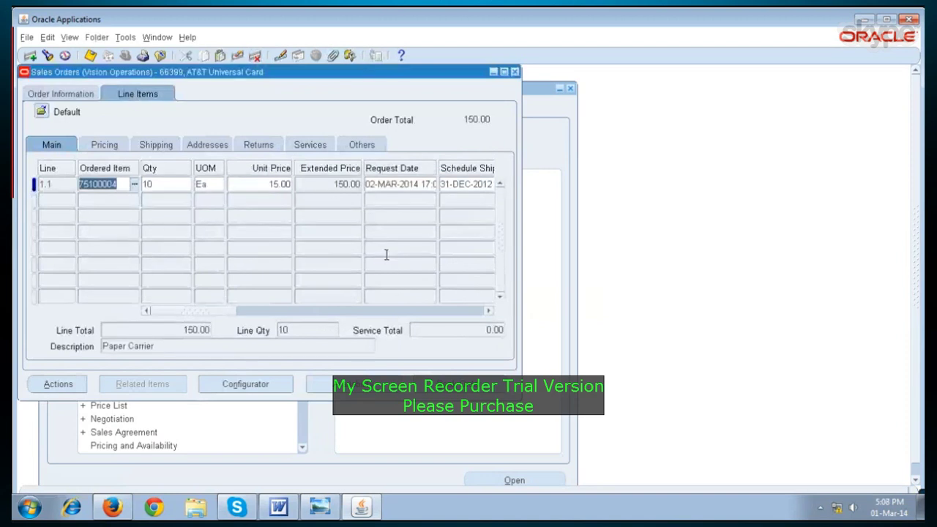
pyautogui.click(90, 56)
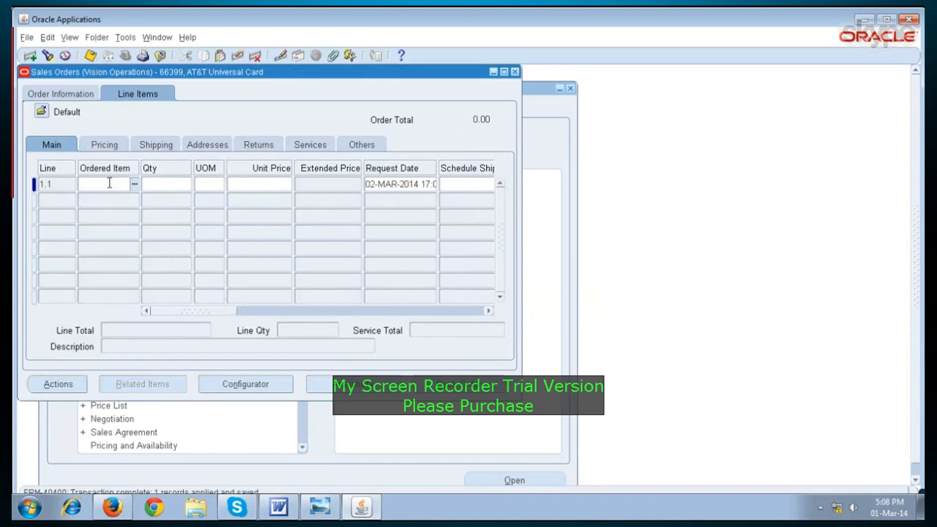
# Choose the 2D Padlock as the ordered item on line 1.1 from the full item list
pyautogui.write('%')
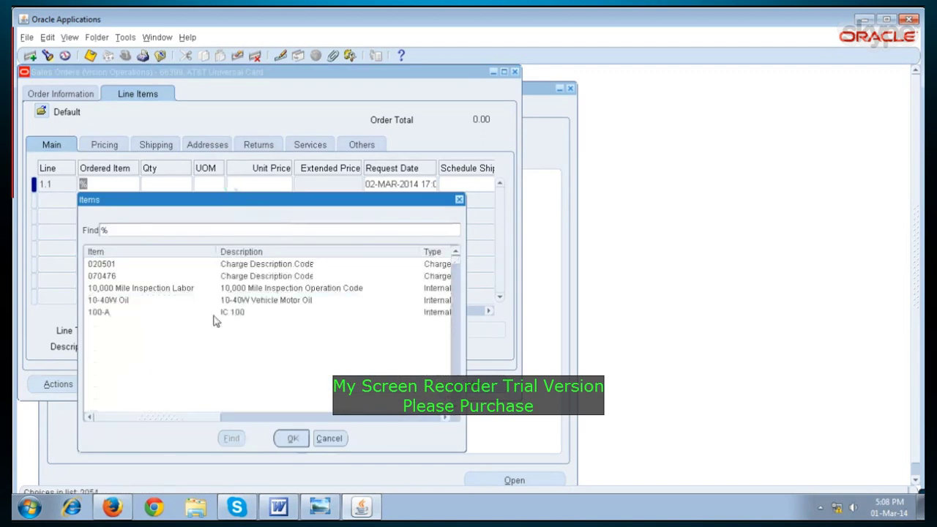
pyautogui.scroll(-4, 218, 321)
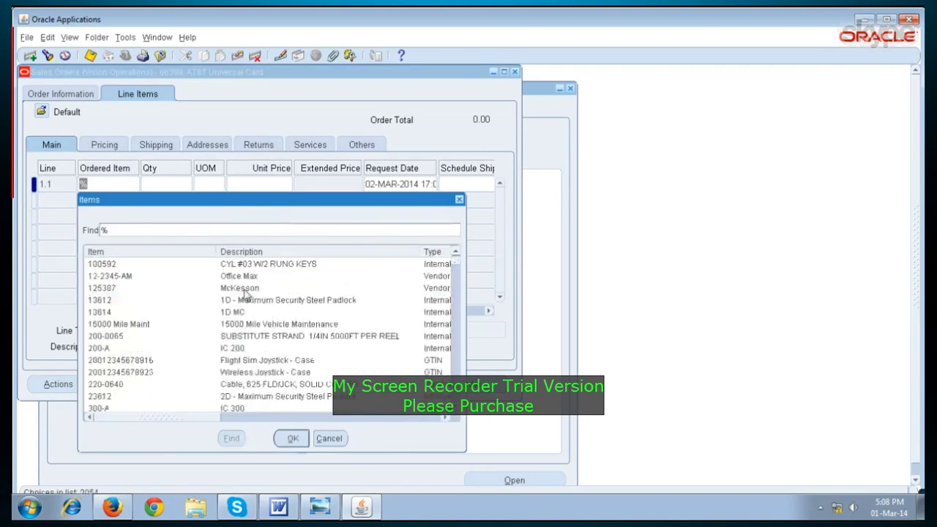
pyautogui.scroll(4, 245, 293)
pyautogui.scroll(3, 245, 293)
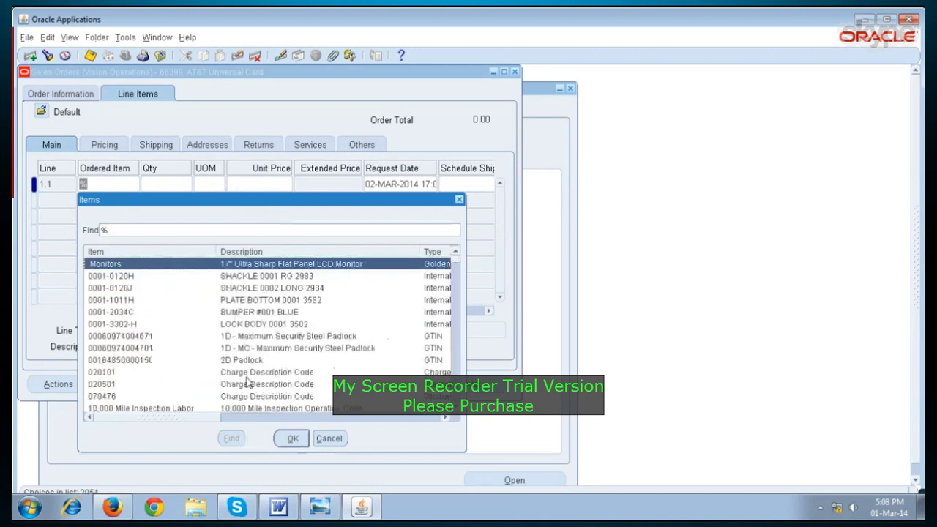
pyautogui.click(251, 361)
pyautogui.click(293, 438)
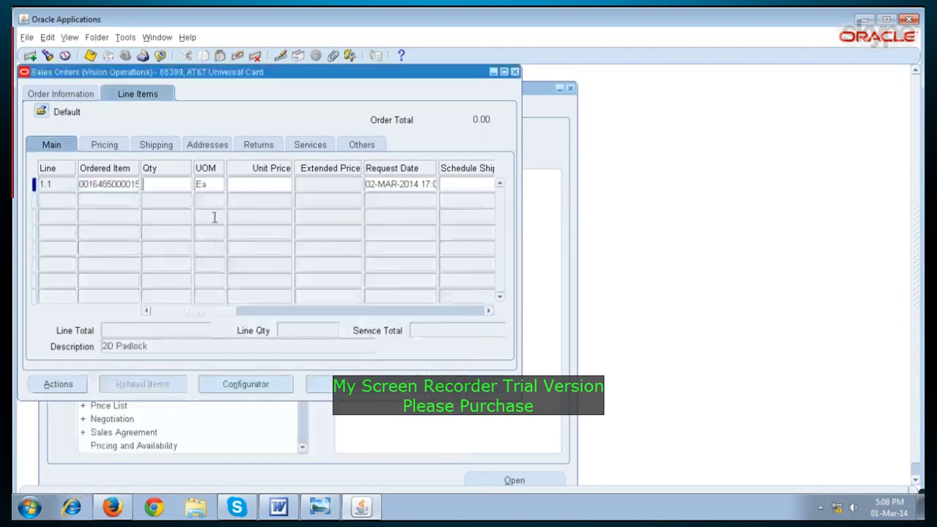
# Try to replace the 2D Padlock by listing all items for the Ordered Item field, and cancel the selection
pyautogui.click(126, 184)
pyautogui.click(133, 184)
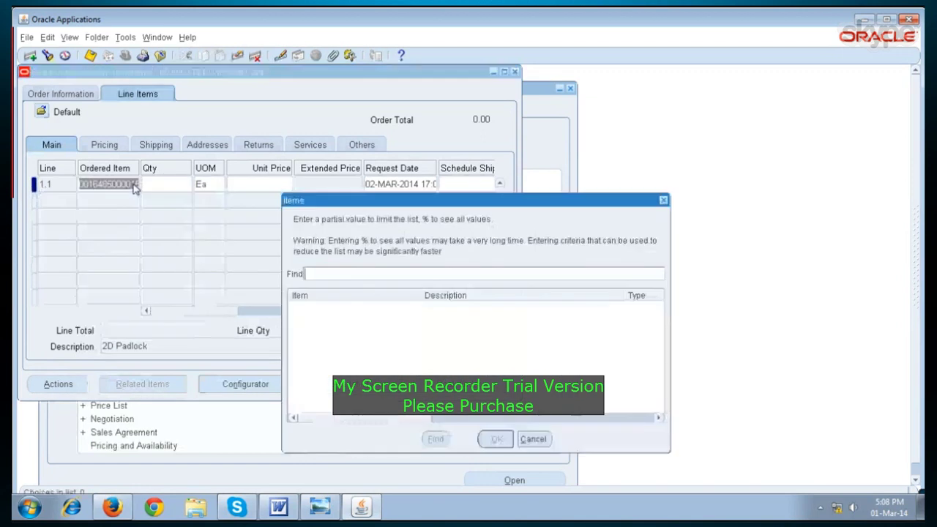
pyautogui.write('%')
pyautogui.press('Return')
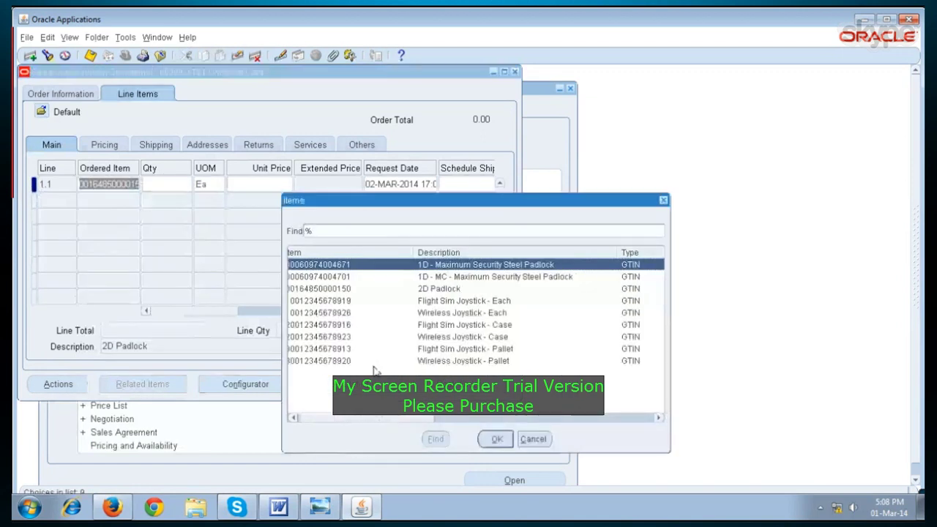
pyautogui.click(533, 440)
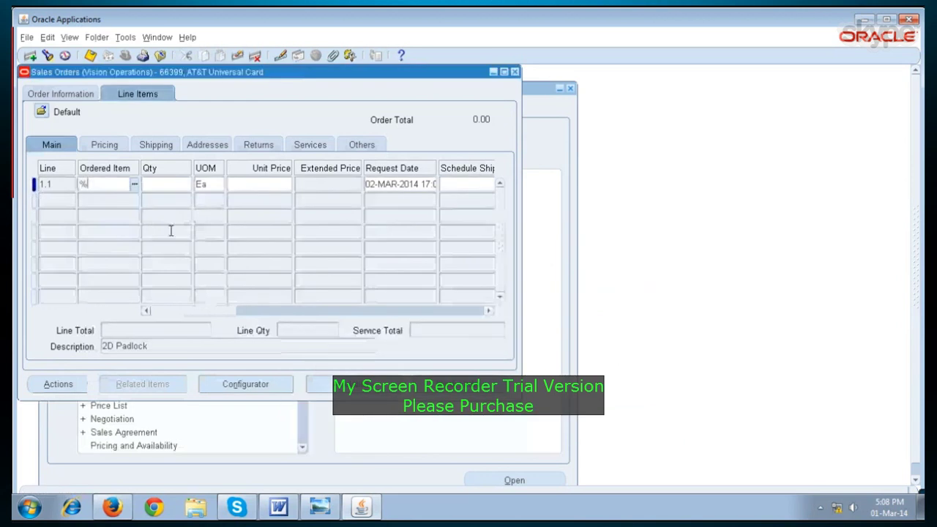
pyautogui.press('Tab')
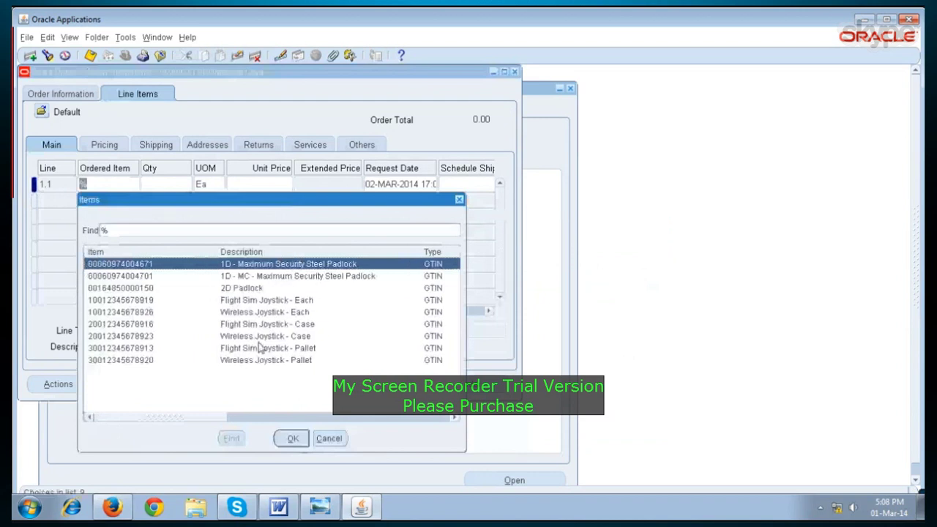
pyautogui.click(329, 441)
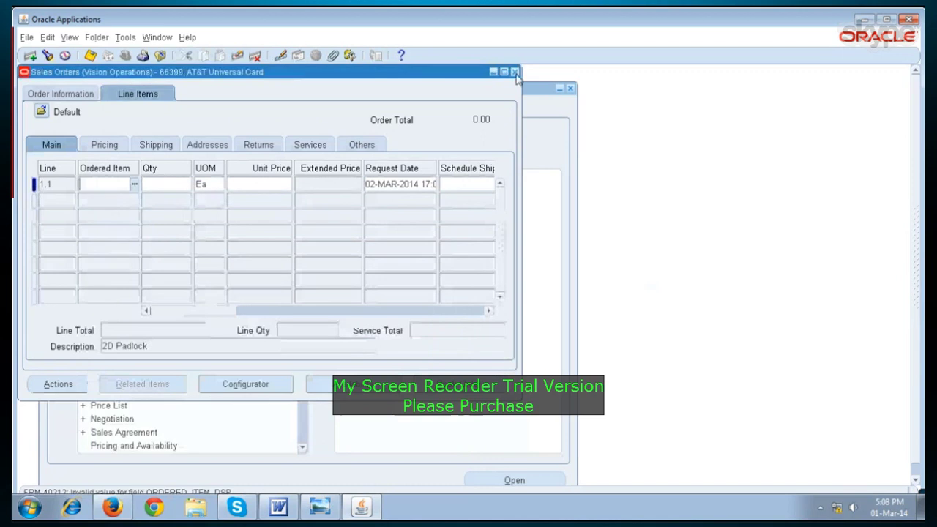
# Close the order, discarding the pending changes, and open a new Sales Orders form
pyautogui.click(515, 72)
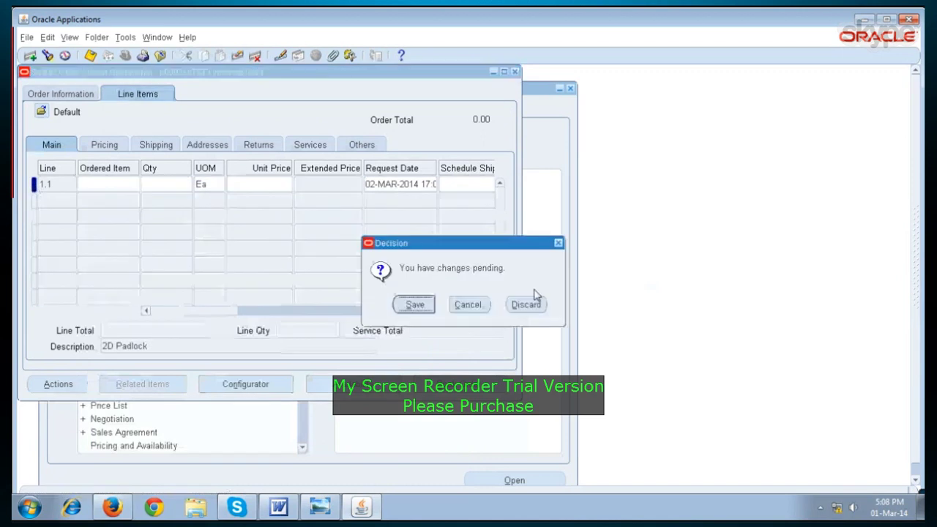
pyautogui.click(527, 304)
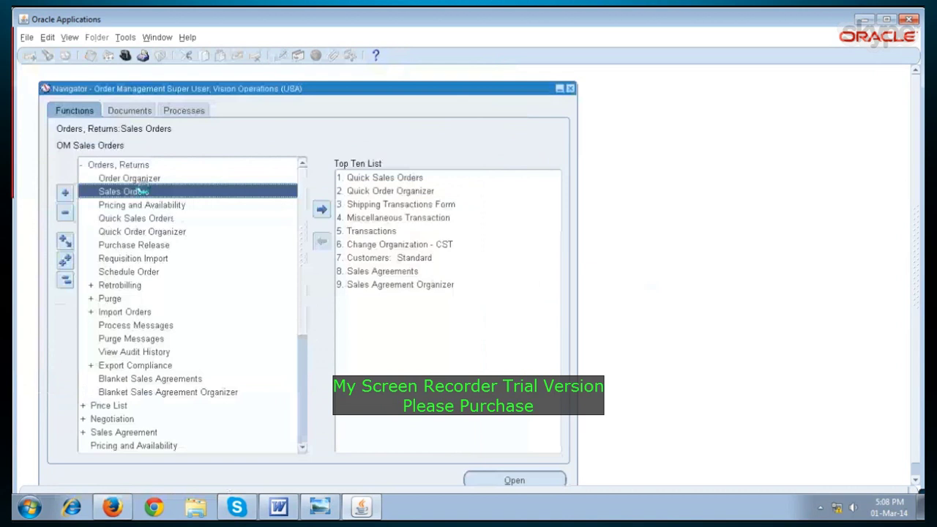
pyautogui.doubleClick(139, 191)
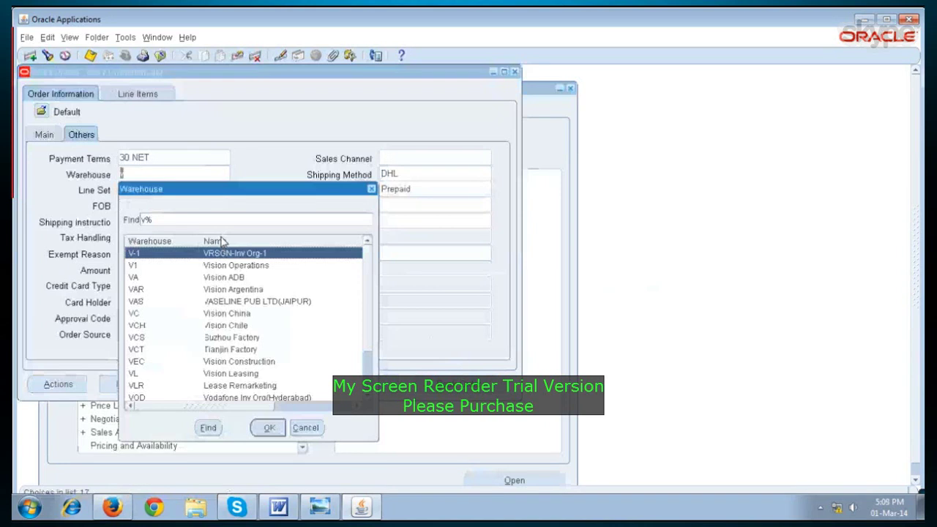
# Choose the Paper Carrier, item 75100004, as the ordered item on line 1.1 from the full item list
pyautogui.click(117, 94)
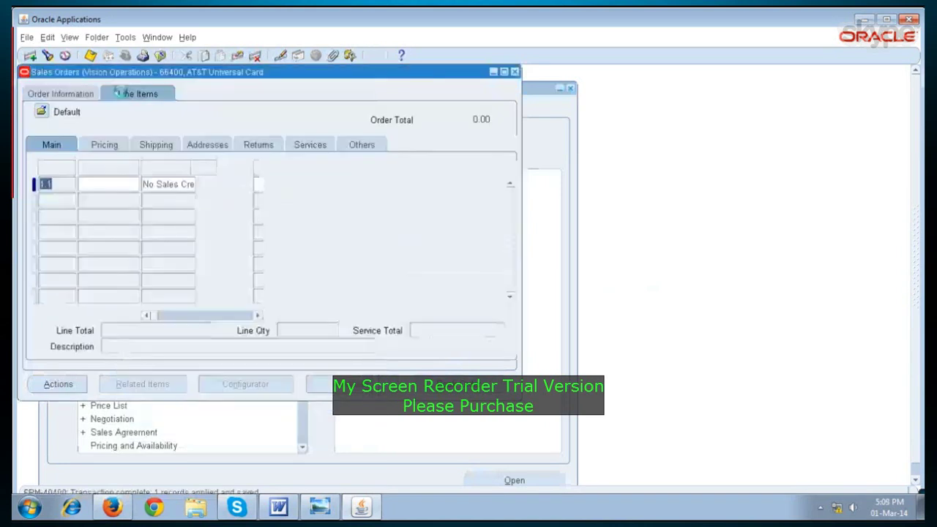
pyautogui.hotkey('ctrl', 'l')
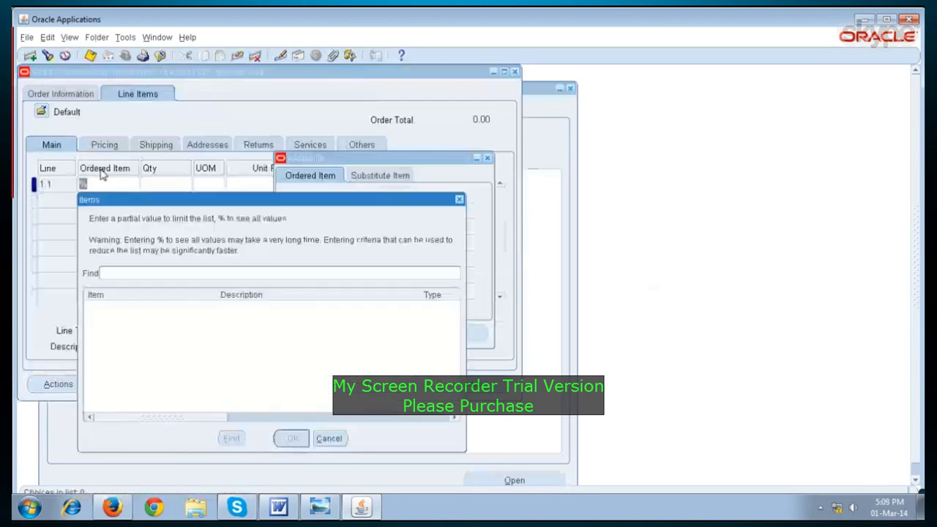
pyautogui.write('%')
pyautogui.press('Return')
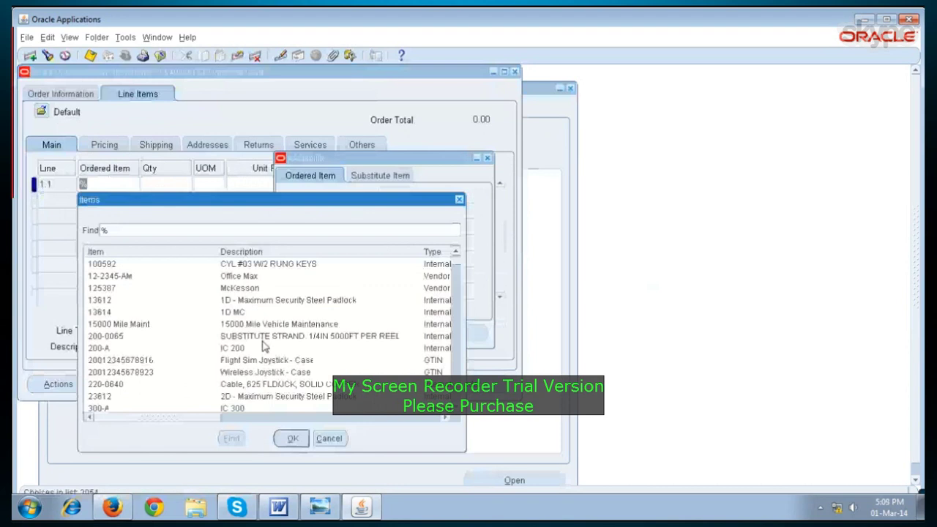
pyautogui.scroll(-10, 281, 338)
pyautogui.click(294, 385)
pyautogui.click(291, 439)
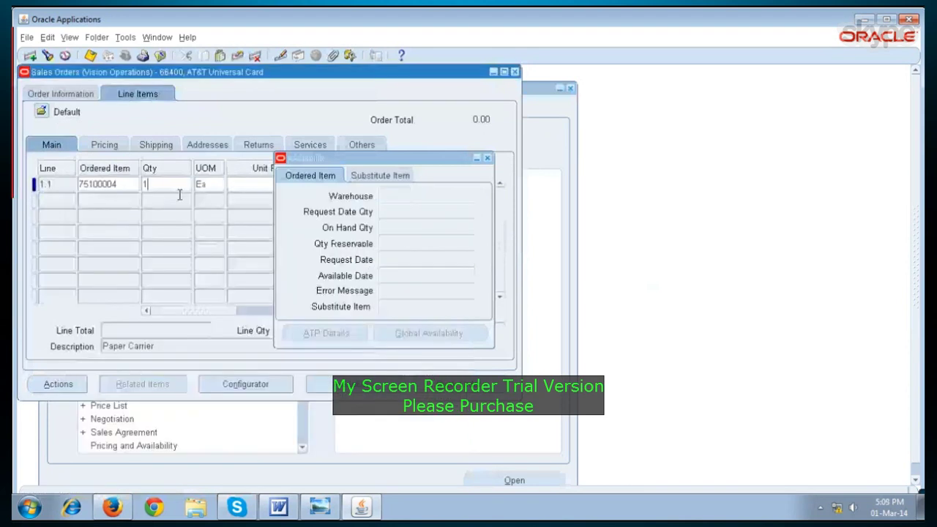
# Set the Paper Carrier line's quantity to 10 and save the order
pyautogui.write('0')
pyautogui.press('Tab')
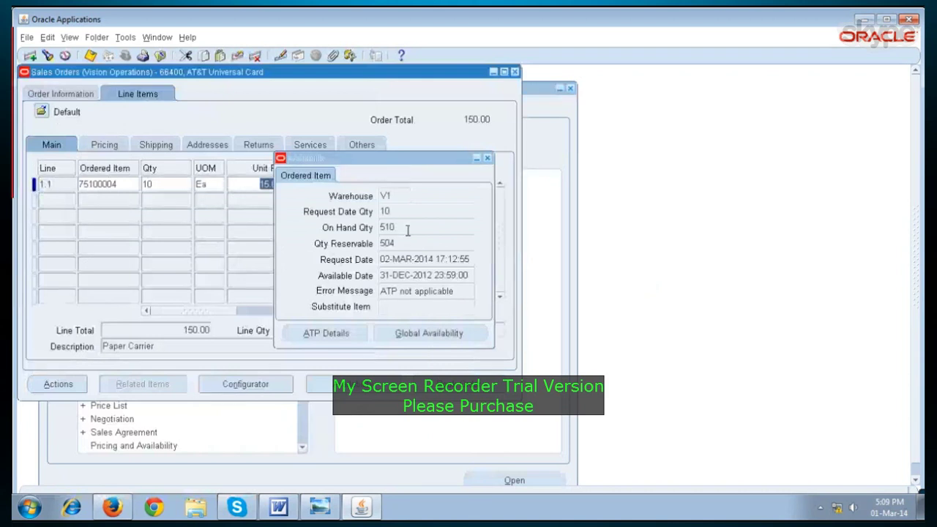
pyautogui.click(91, 56)
# Minimize the Availability window and check the status of line 1.1
pyautogui.click(477, 159)
pyautogui.click(214, 312)
pyautogui.click(215, 311)
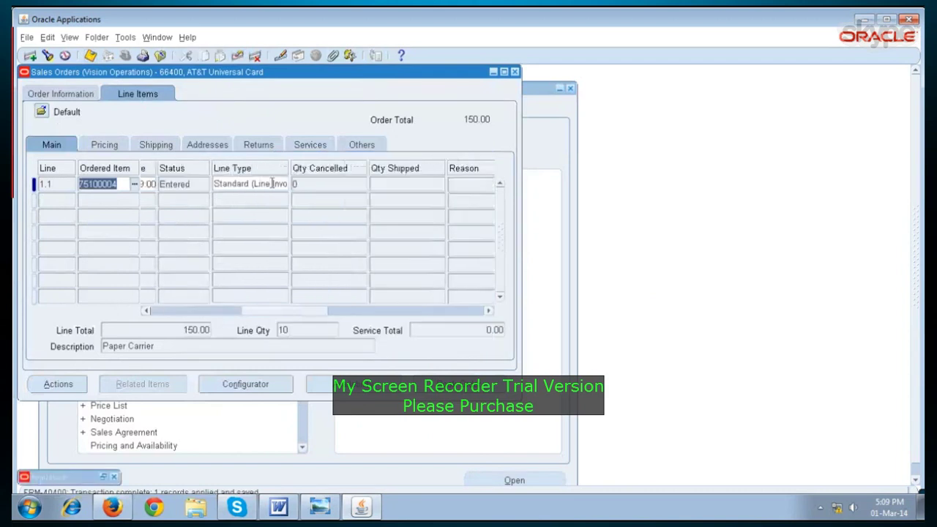
pyautogui.click(192, 182)
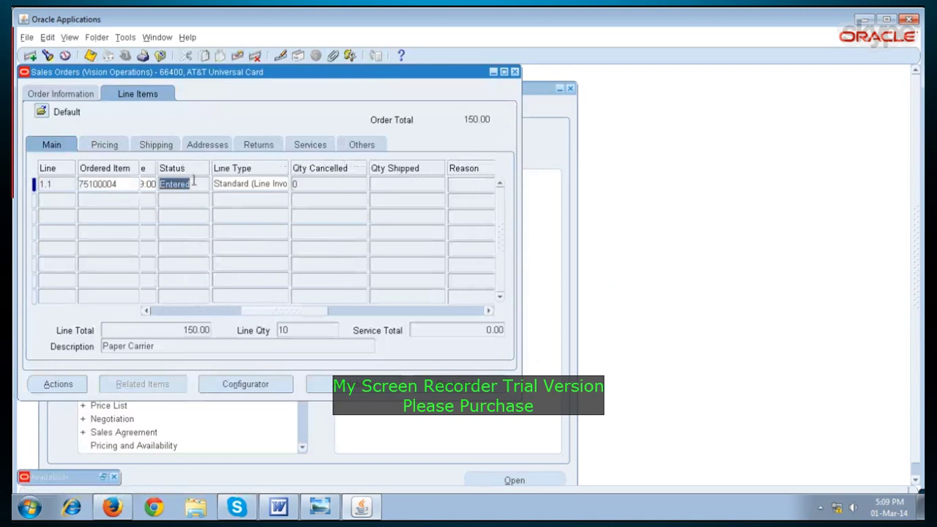
pyautogui.moveTo(284, 313); pyautogui.dragTo(256, 312)
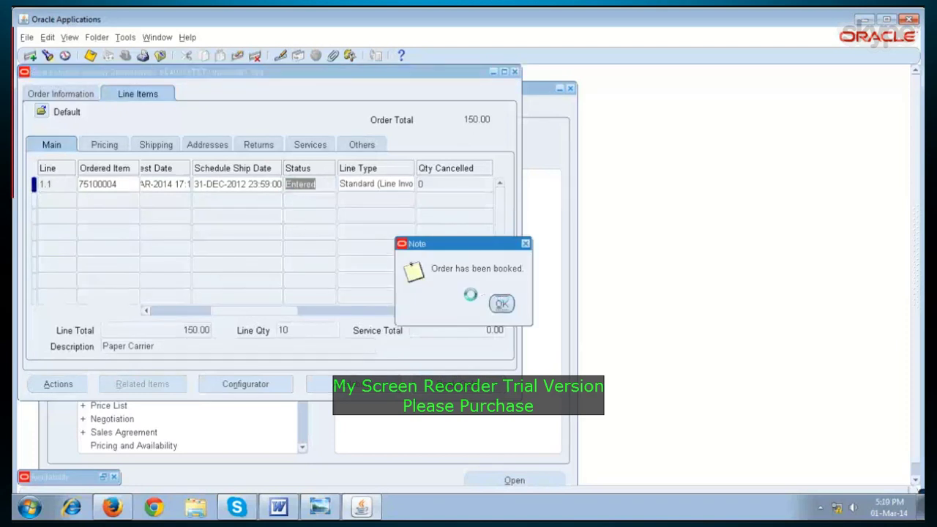
# Finish booking the order and check the updated status of line 1.1
pyautogui.click(502, 304)
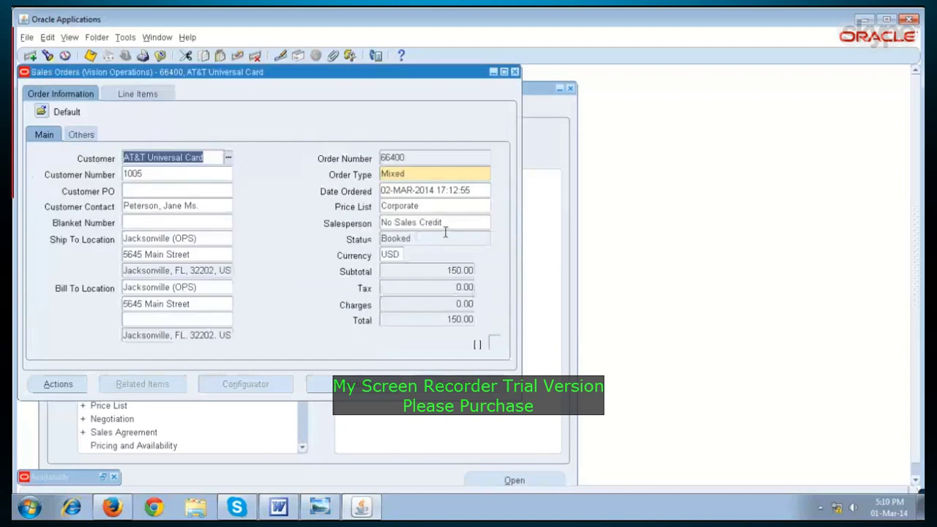
pyautogui.click(133, 90)
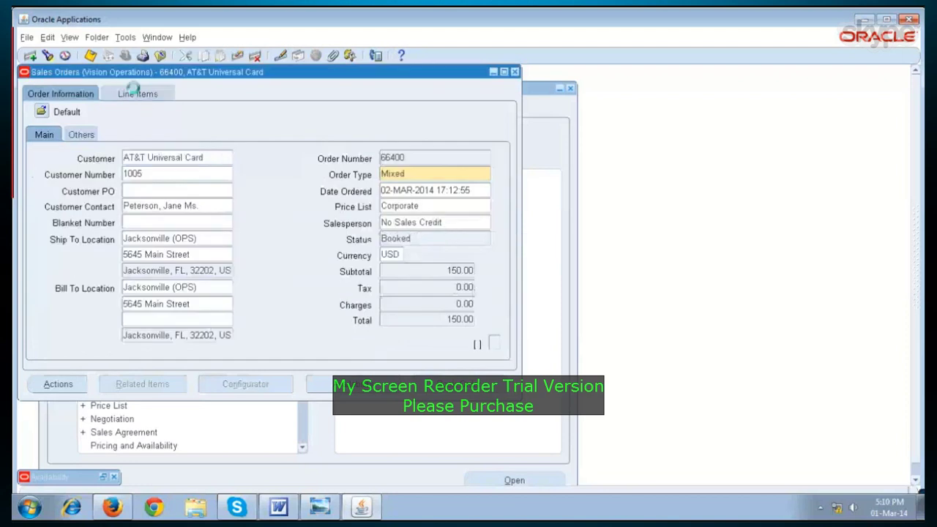
pyautogui.click(308, 184)
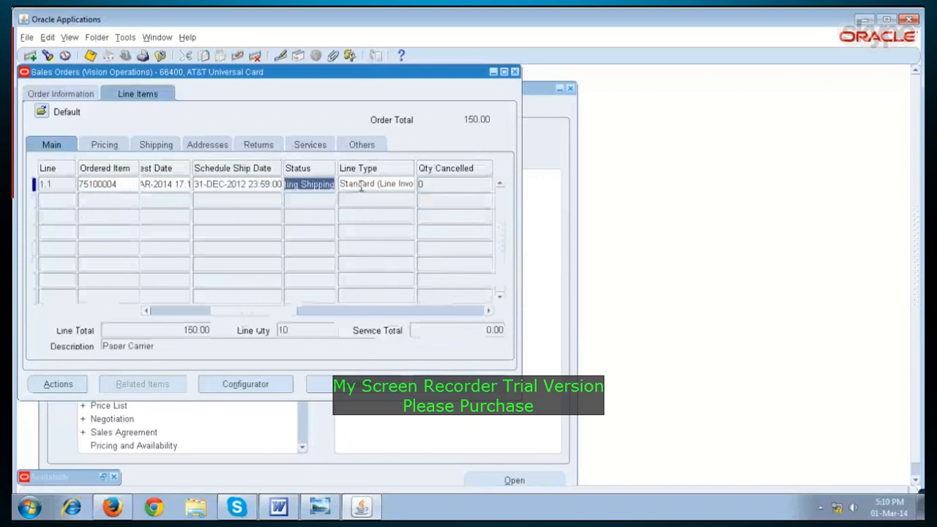
# Look up the order number in the order header and record it as an "SO -" entry in the SCM Word document
pyautogui.click(63, 89)
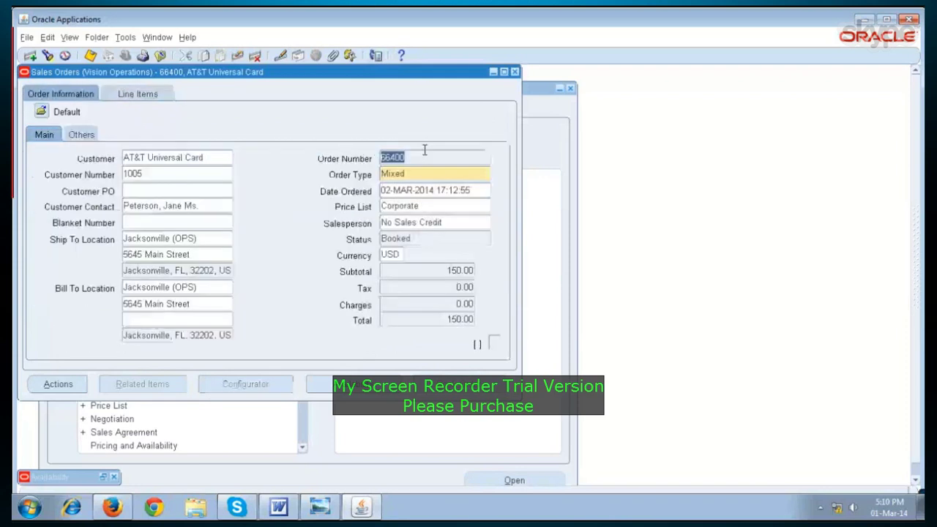
pyautogui.click(278, 508)
pyautogui.write('SO -')
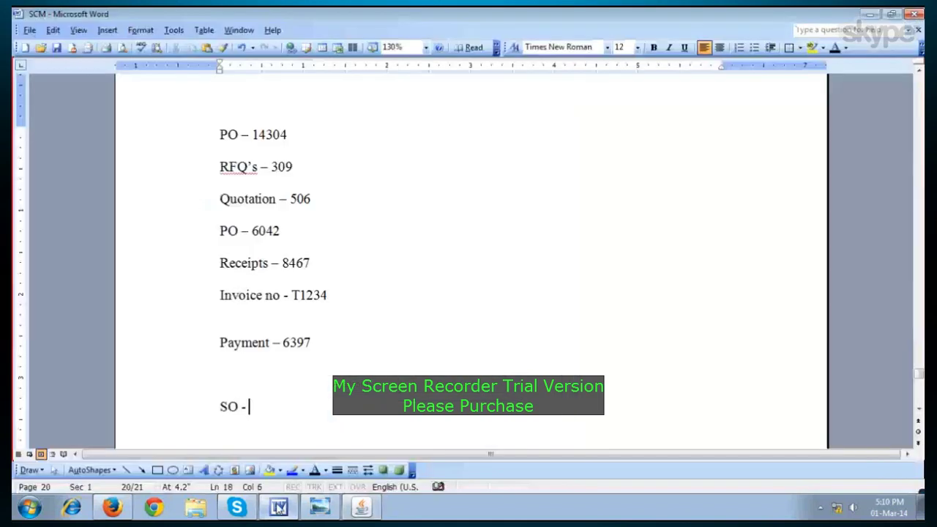
pyautogui.write('66400')
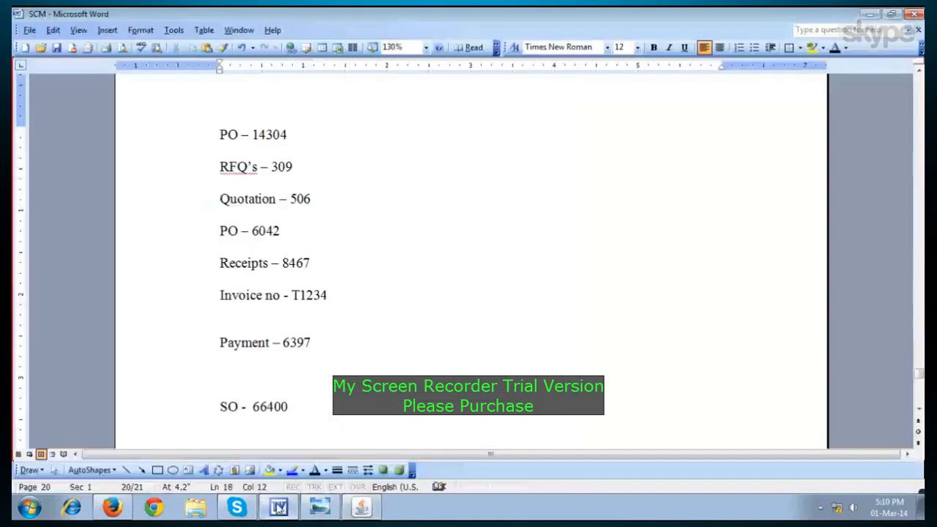
# Switch back to Oracle Applications and query the booked order's lines in Shipping Transactions
pyautogui.click(361, 507)
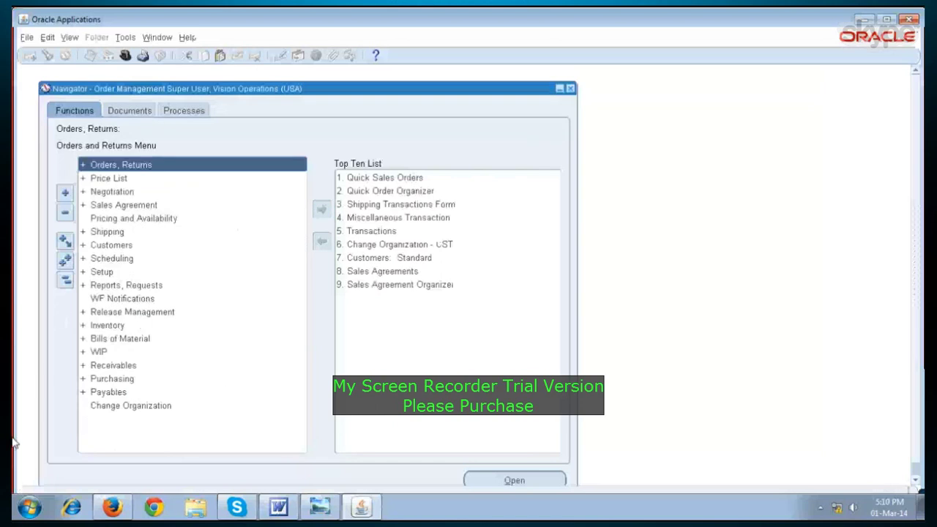
pyautogui.doubleClick(107, 231)
pyautogui.doubleClick(159, 258)
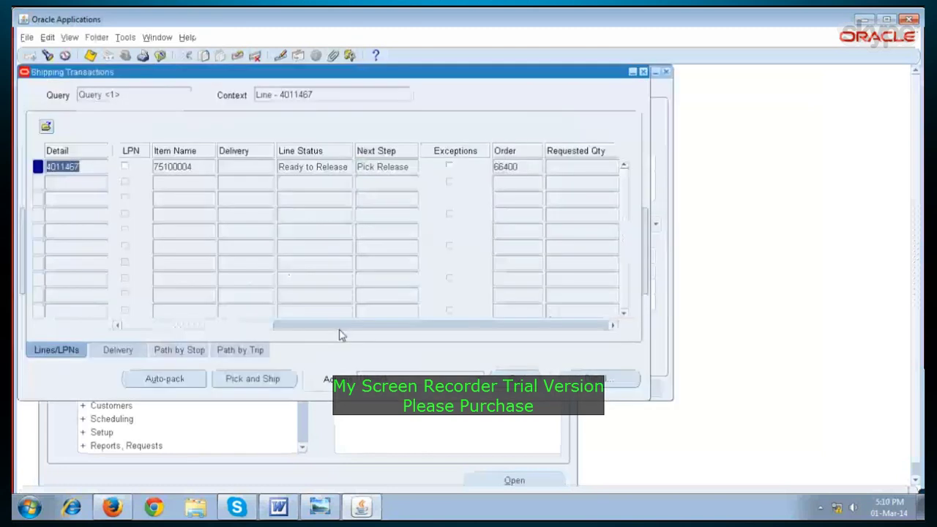
# Launch Pick Release for the Paper Carrier delivery line
pyautogui.click(417, 379)
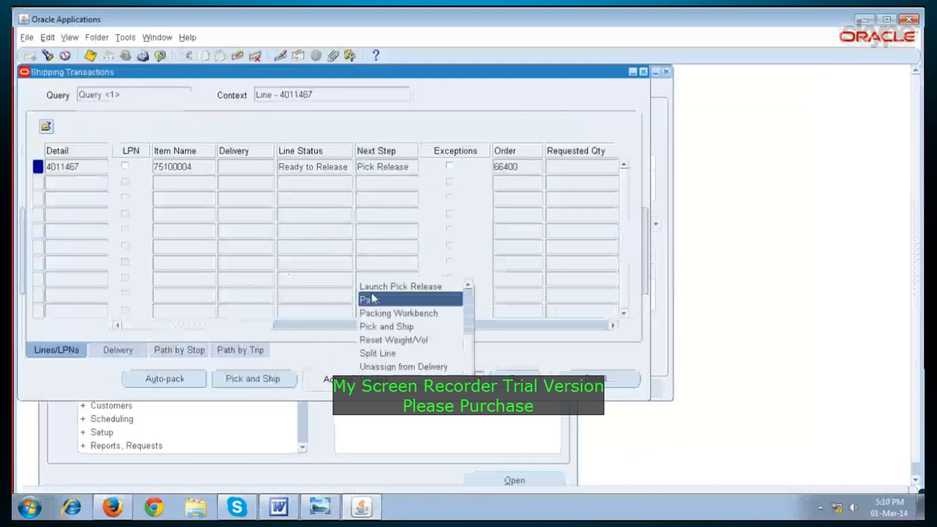
pyautogui.click(429, 298)
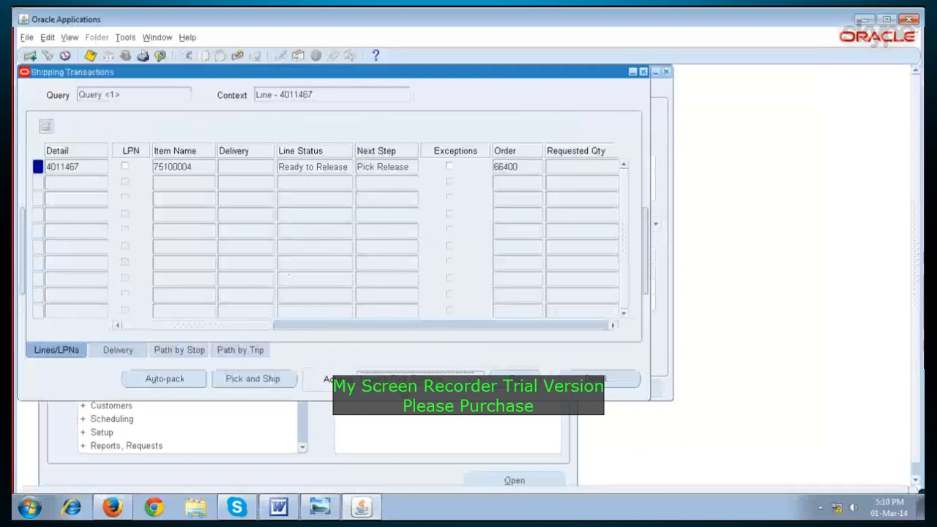
pyautogui.click(515, 374)
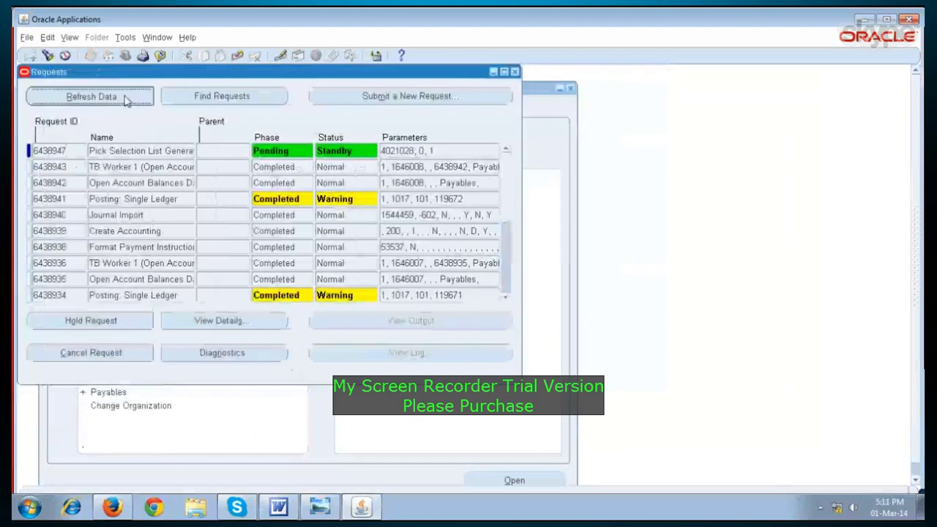
# Refresh the concurrent requests to monitor Pick Selection List Generation, and close the Requests window
pyautogui.click(126, 98)
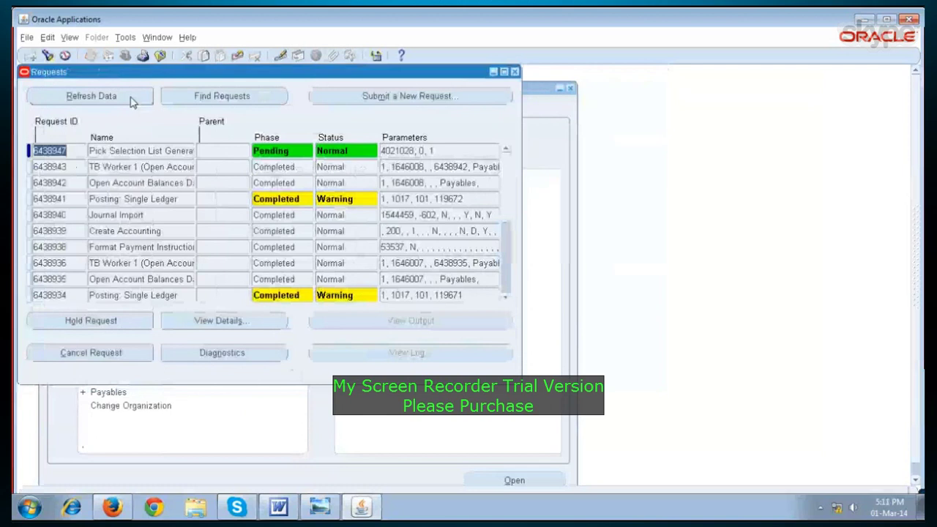
pyautogui.click(130, 100)
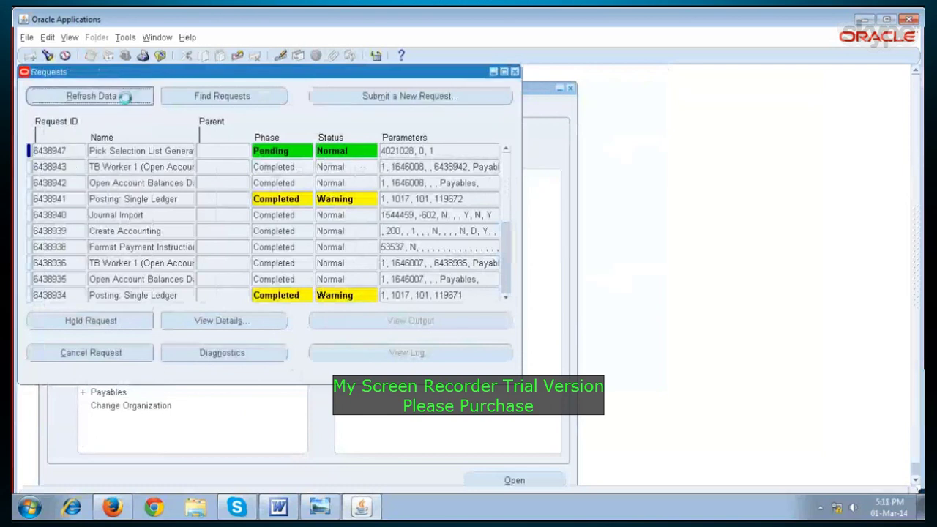
pyautogui.click(127, 102)
pyautogui.click(126, 103)
pyautogui.click(126, 103)
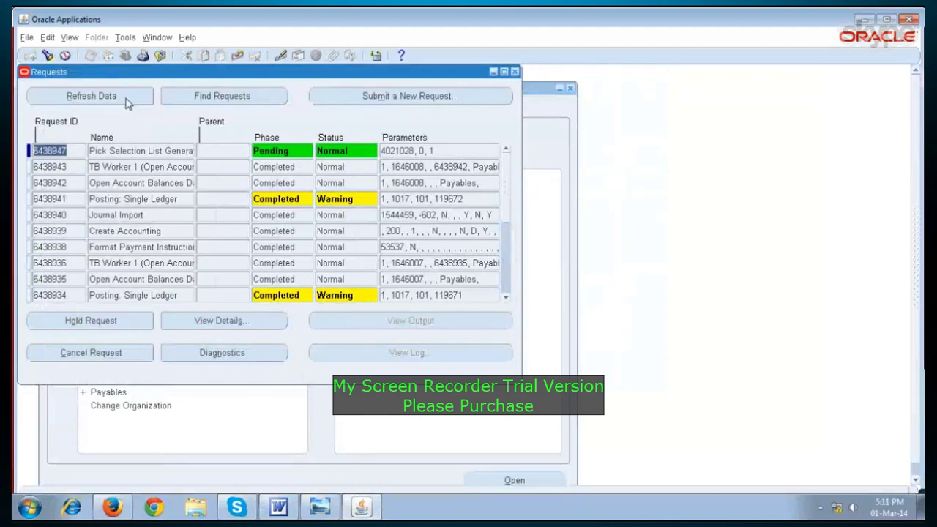
pyautogui.click(126, 103)
pyautogui.click(128, 102)
pyautogui.click(131, 102)
pyautogui.click(126, 102)
pyautogui.click(128, 102)
pyautogui.click(128, 98)
pyautogui.press('F4')
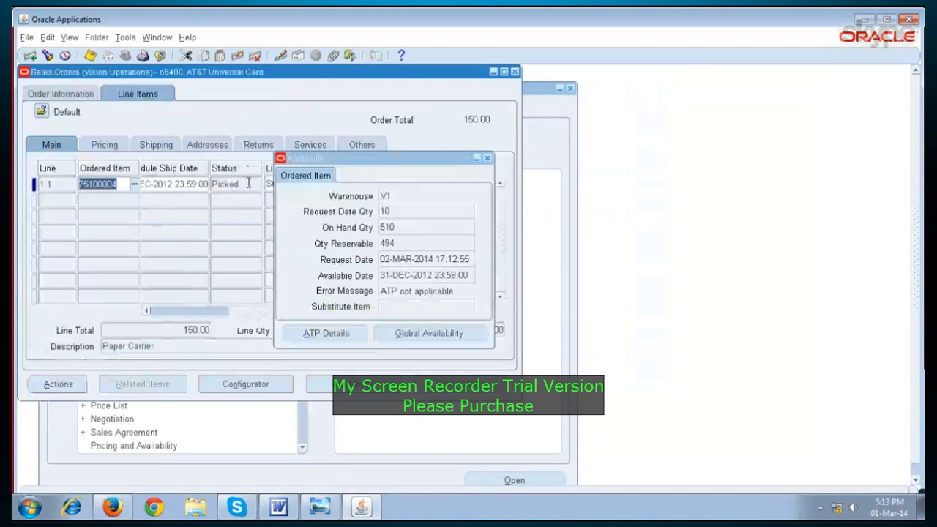
# Check the status of line 1.1 on the sales order after pick release, and close the order
pyautogui.click(248, 183)
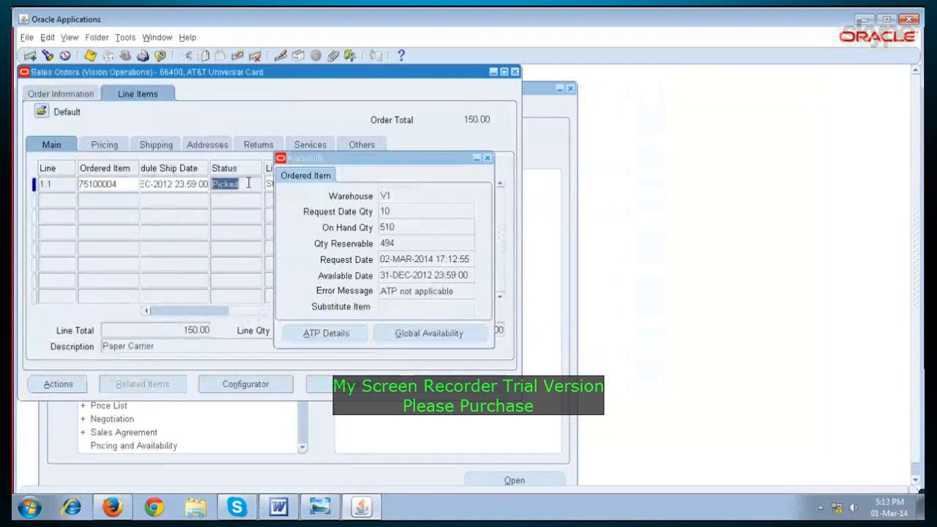
pyautogui.click(81, 97)
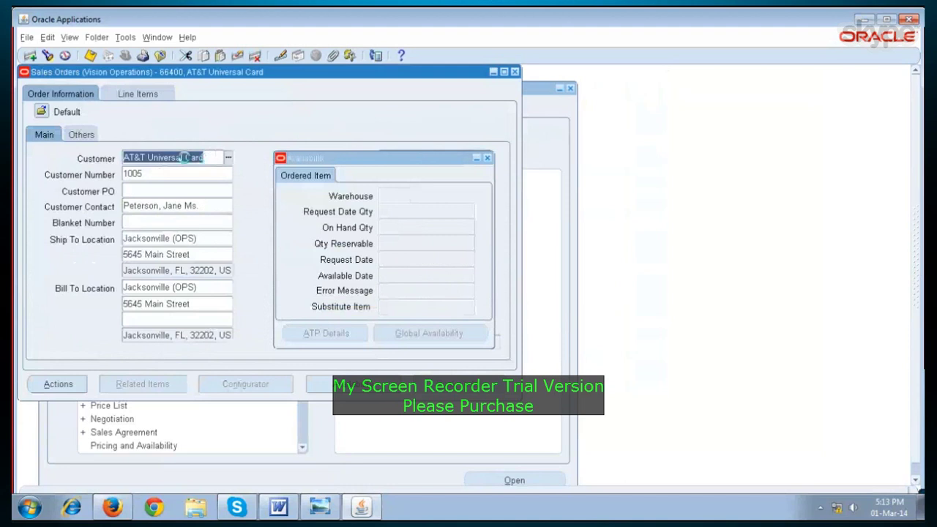
pyautogui.press('F4')
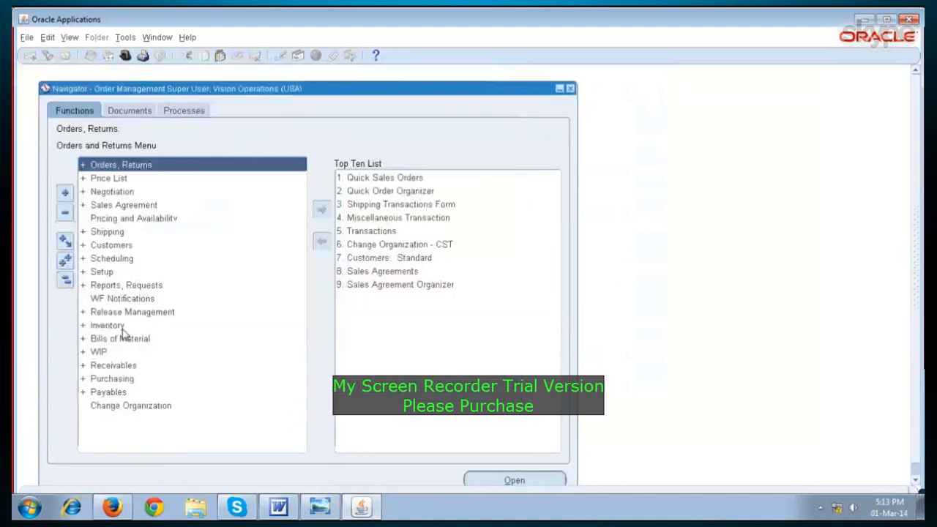
# Query the picked order's lines in Shipping Transactions with the line status Not Shipped
pyautogui.doubleClick(104, 231)
pyautogui.doubleClick(123, 259)
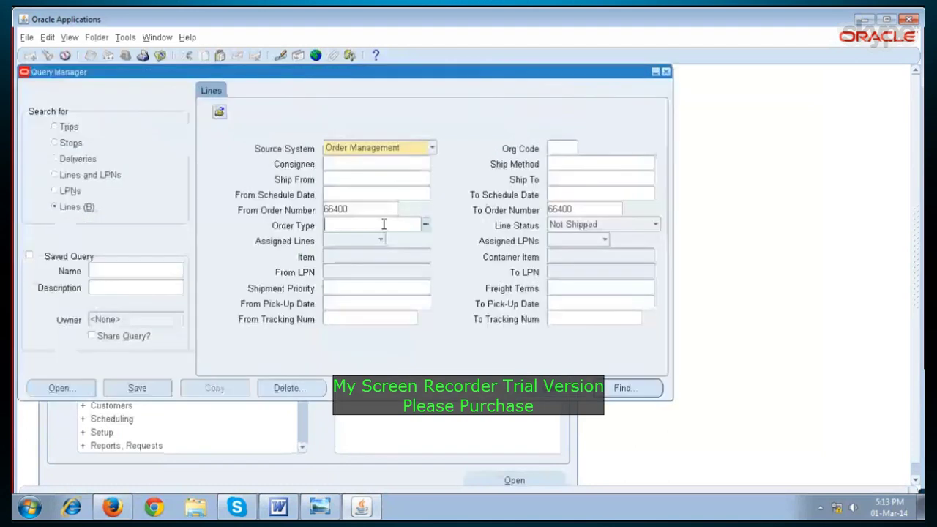
pyautogui.click(619, 386)
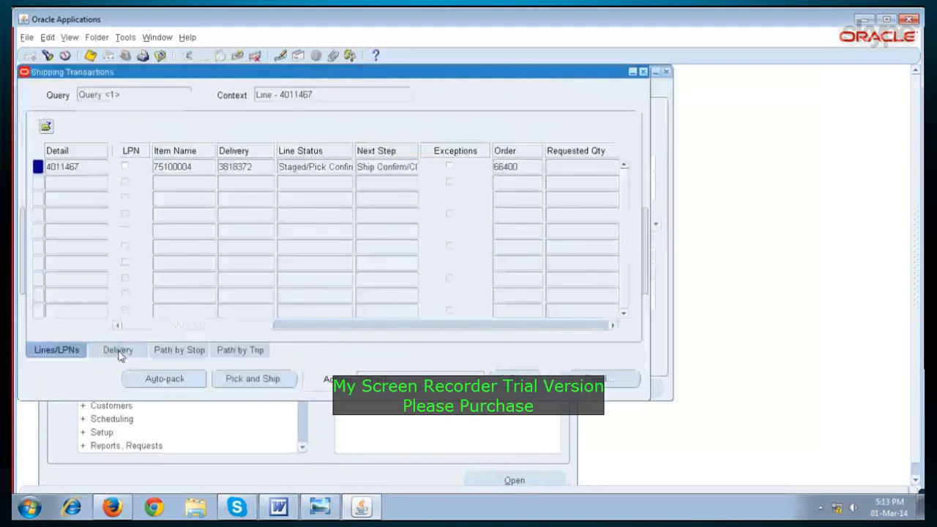
# Ship confirm the order's delivery with the Auto Ship rule and DHL ship method, and close Shipping Transactions
pyautogui.click(118, 350)
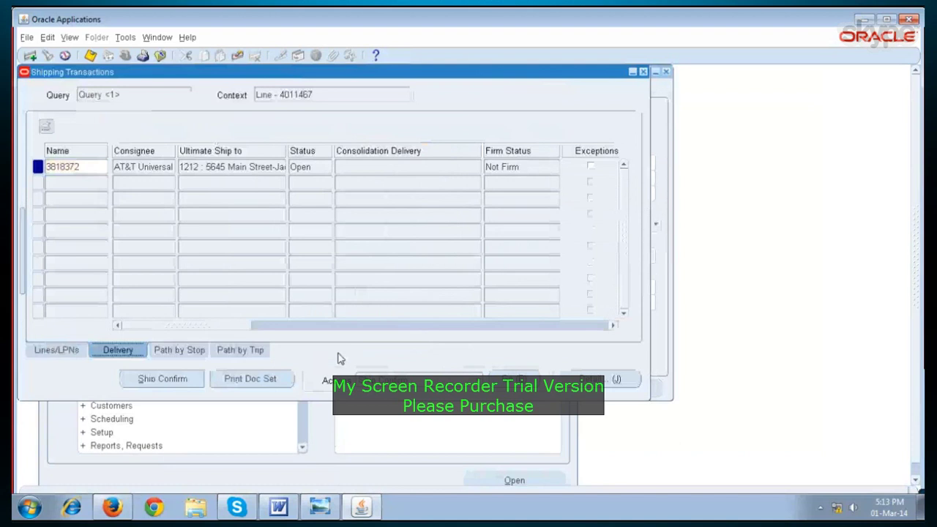
pyautogui.click(514, 377)
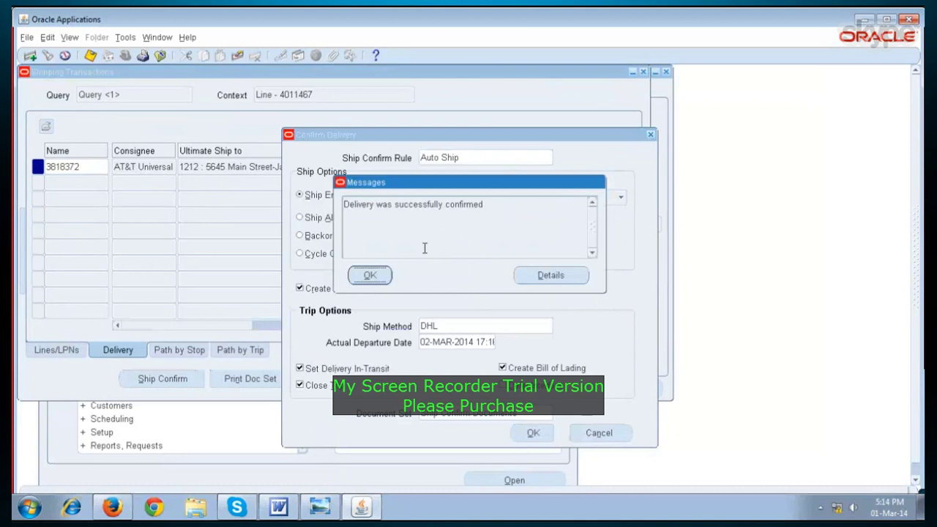
pyautogui.click(370, 275)
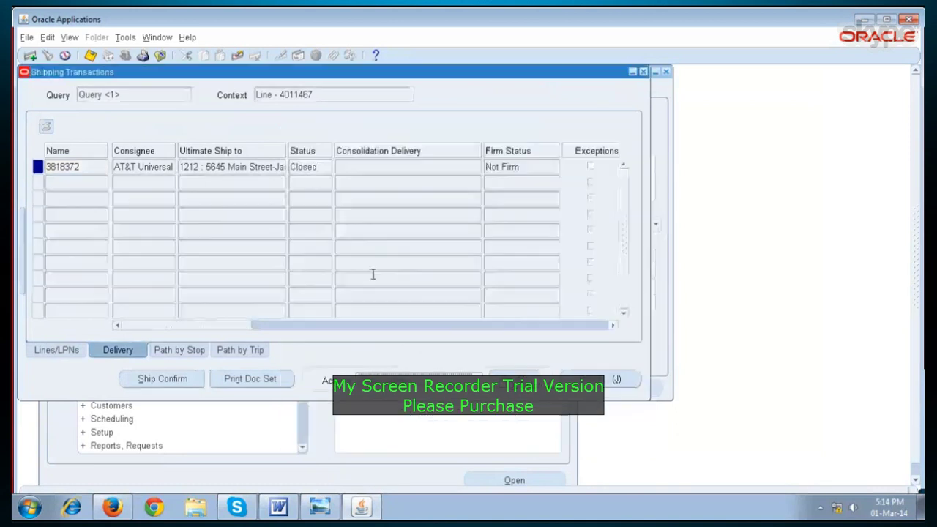
pyautogui.click(642, 71)
# Open the concurrent requests and check the Packing Slip Report, Commercial Invoice and Vehicle Load Sheet Details requests
pyautogui.click(70, 36)
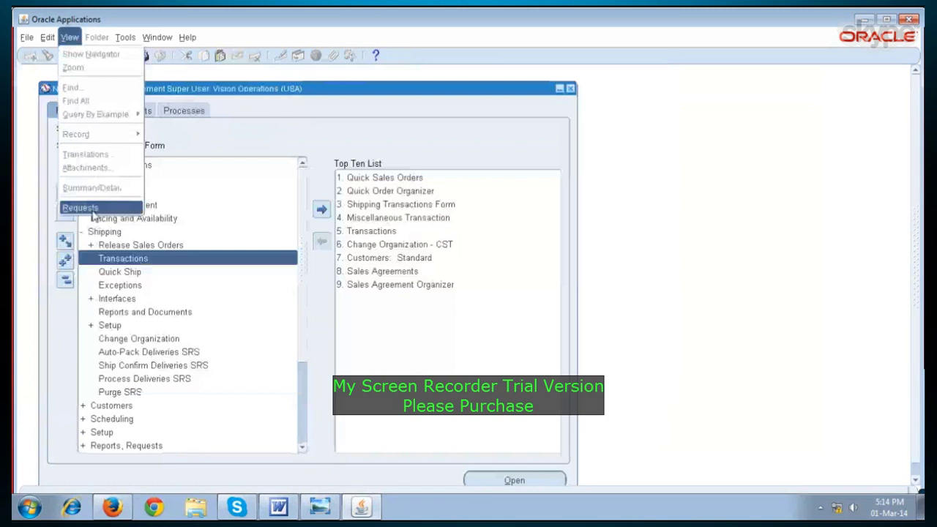
pyautogui.click(92, 211)
pyautogui.click(126, 96)
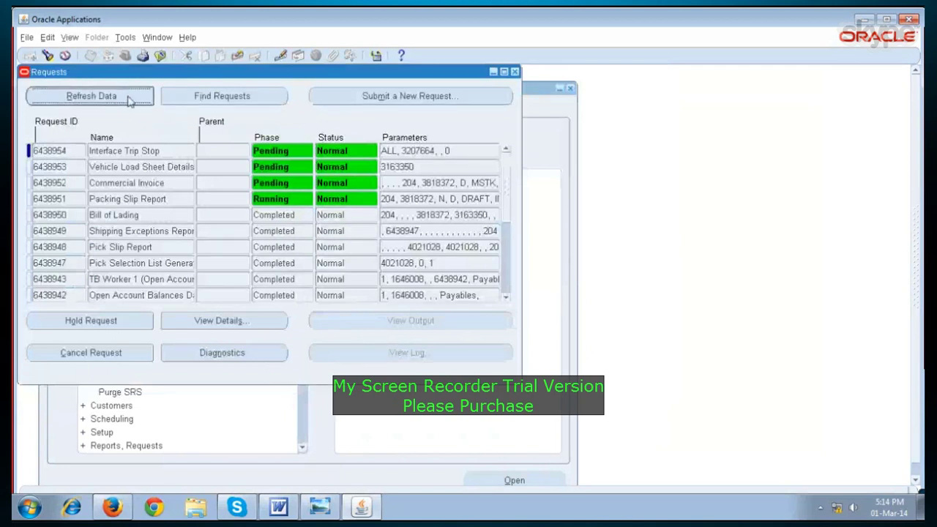
pyautogui.click(163, 217)
pyautogui.click(180, 202)
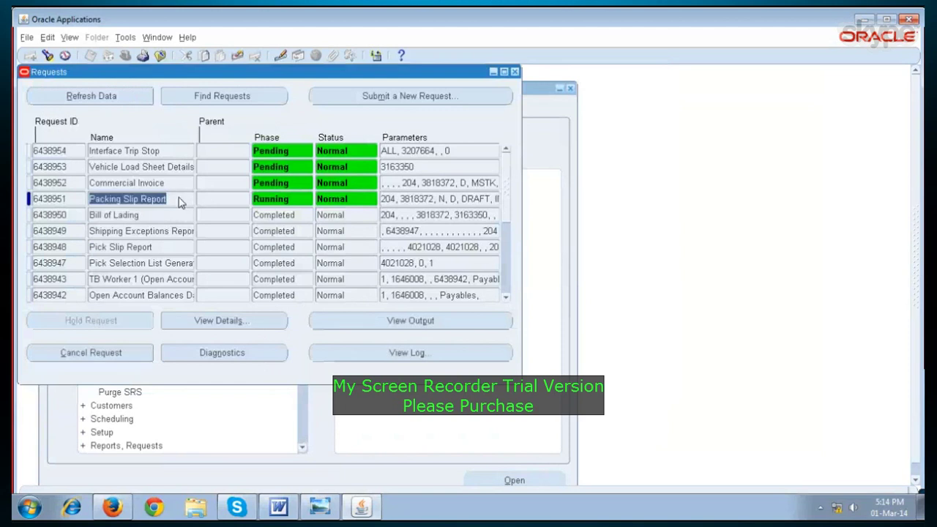
pyautogui.click(172, 183)
pyautogui.click(165, 167)
# Refresh the concurrent requests repeatedly until Interface Trip Stop completes, and close the Requests window
pyautogui.click(122, 95)
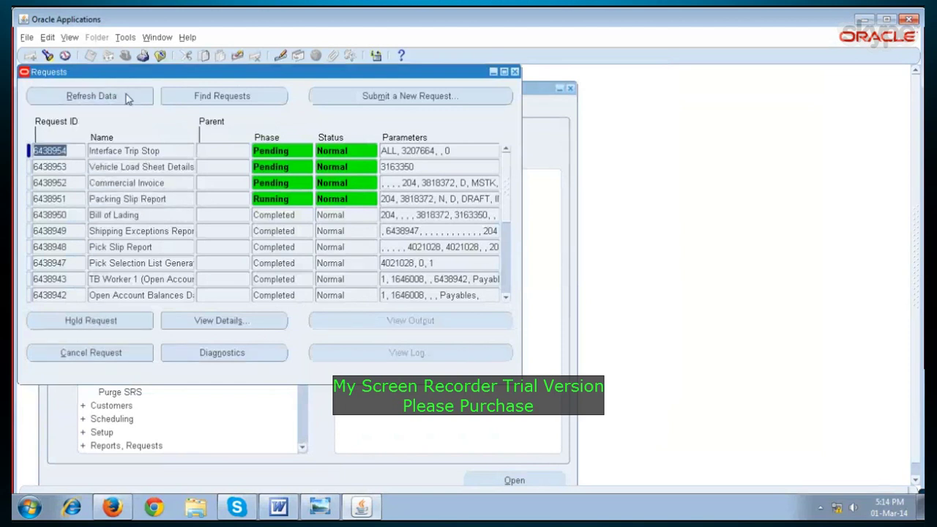
pyautogui.click(128, 99)
pyautogui.click(132, 102)
pyautogui.click(132, 102)
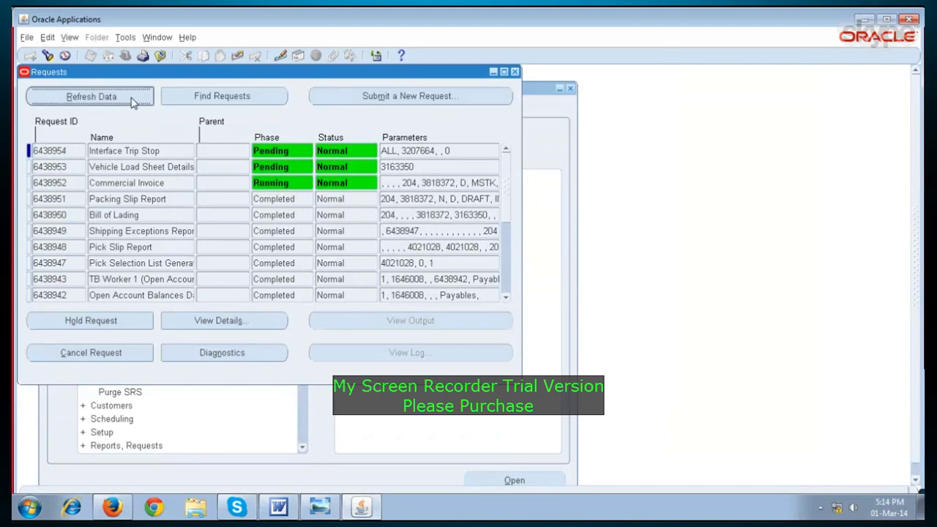
pyautogui.click(132, 101)
pyautogui.click(132, 102)
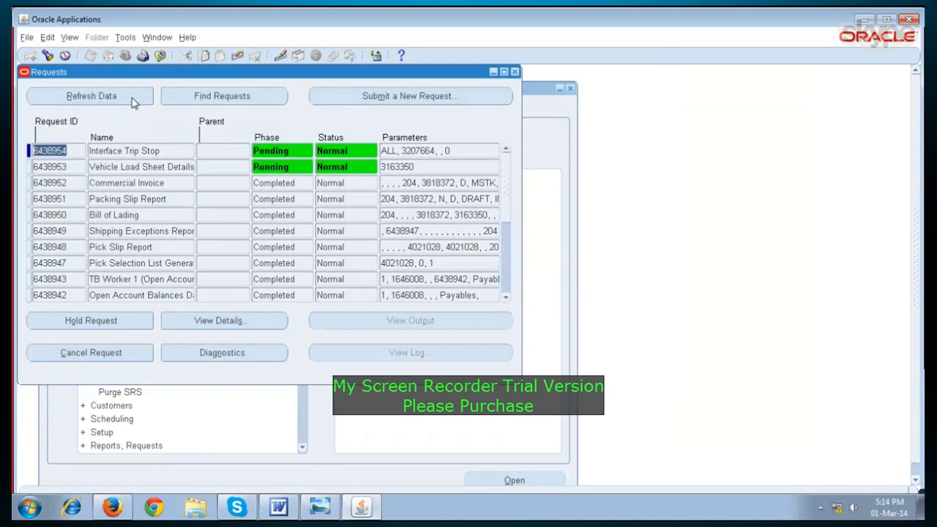
pyautogui.click(132, 102)
pyautogui.click(133, 101)
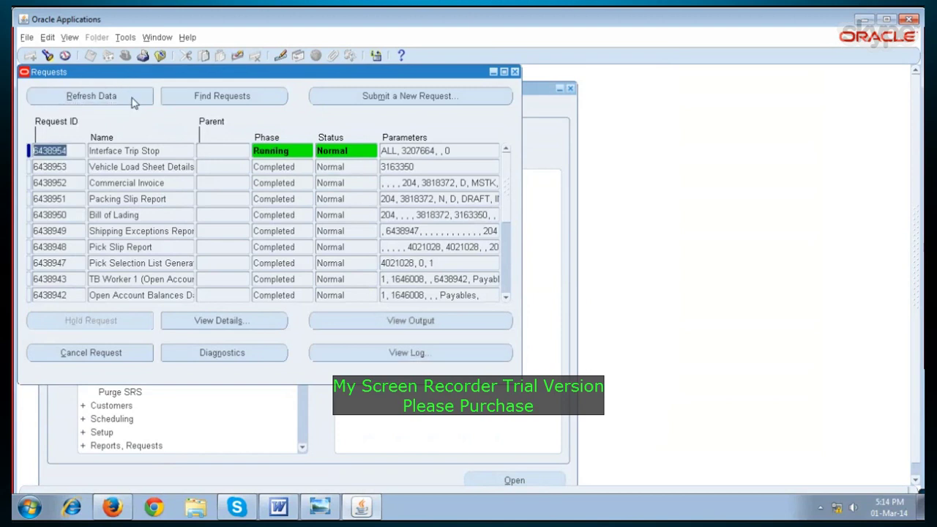
pyautogui.click(133, 101)
pyautogui.click(133, 102)
pyautogui.click(132, 101)
pyautogui.click(129, 98)
pyautogui.click(129, 99)
pyautogui.click(129, 98)
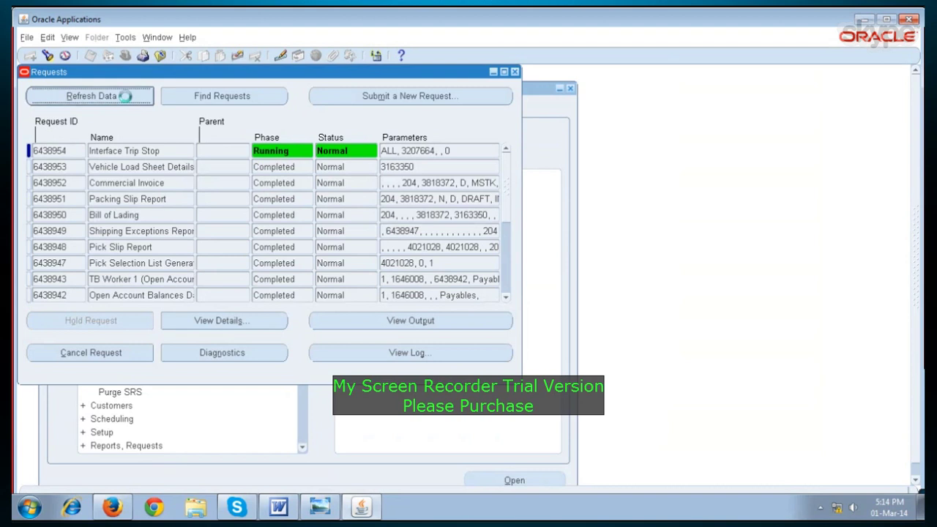
pyautogui.click(127, 101)
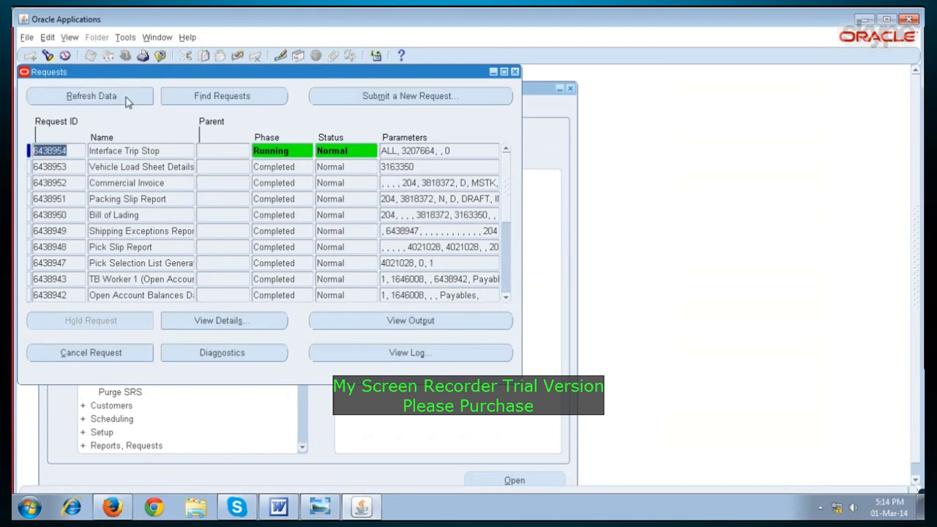
pyautogui.click(127, 102)
pyautogui.click(126, 102)
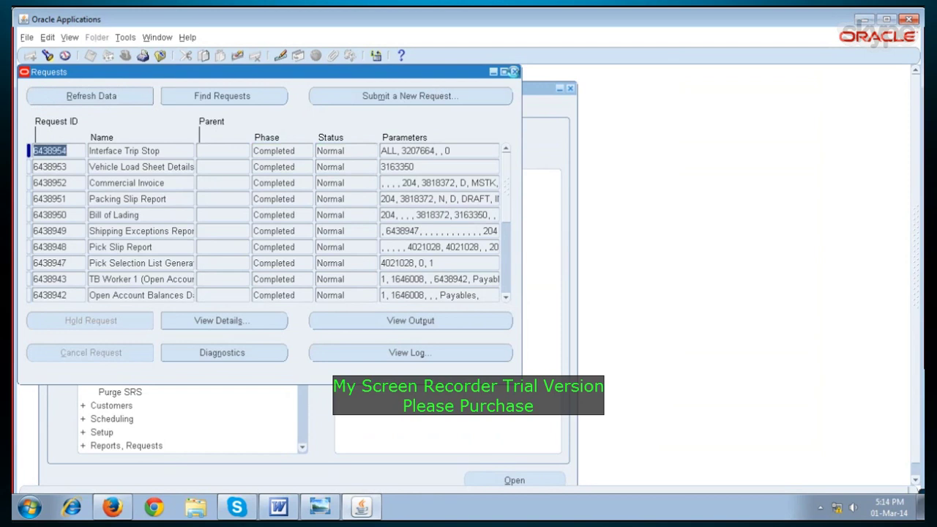
pyautogui.click(514, 71)
# Query the sales order by its order number, check line 1.1's status, and view the Business Flow diagram in Windows Photo Viewer
pyautogui.click(64, 279)
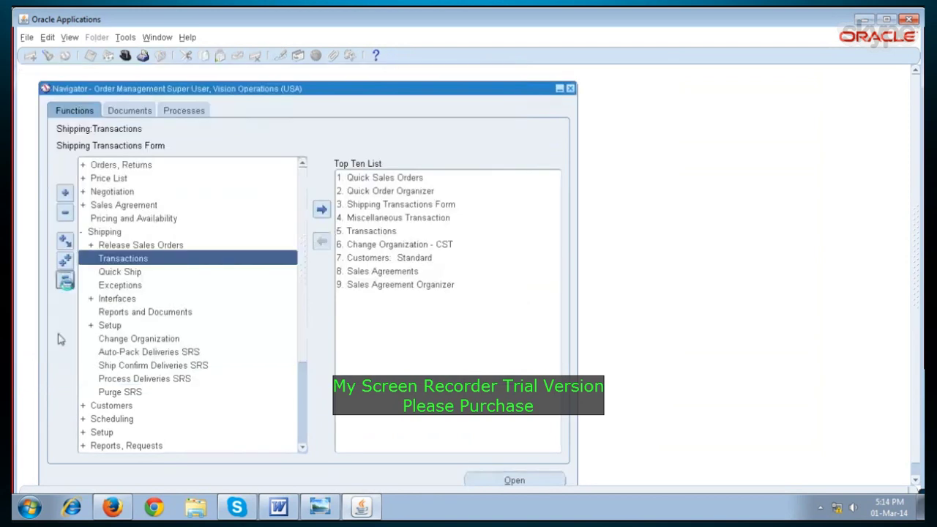
pyautogui.doubleClick(142, 165)
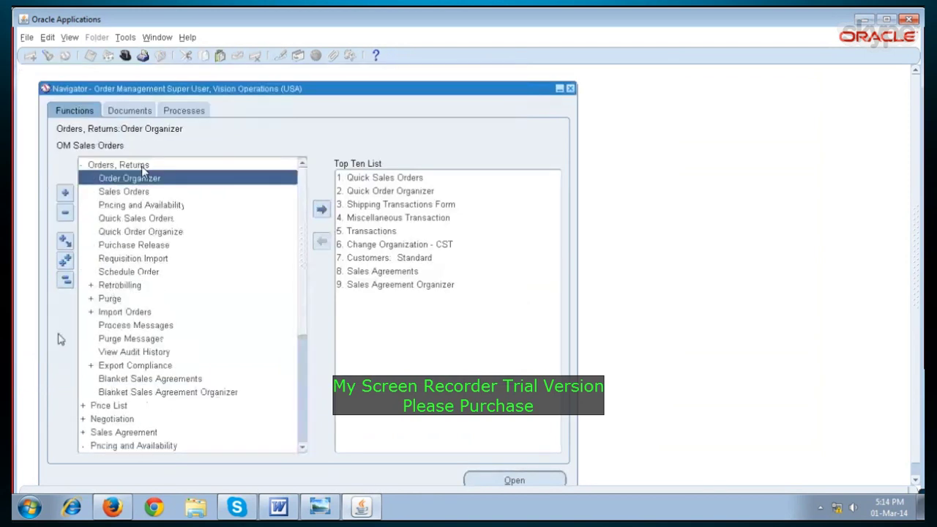
pyautogui.doubleClick(151, 191)
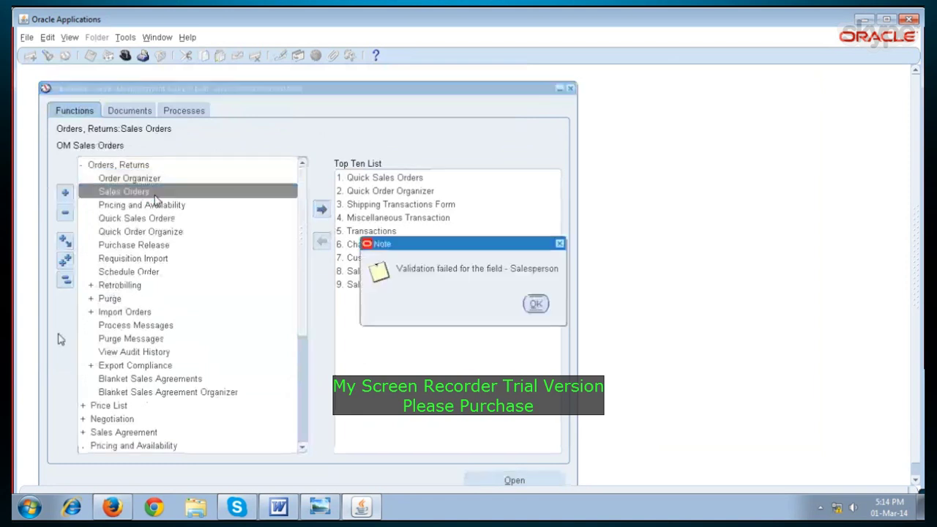
pyautogui.click(535, 304)
pyautogui.write('66400')
pyautogui.hotkey('ctrl', 'F11')
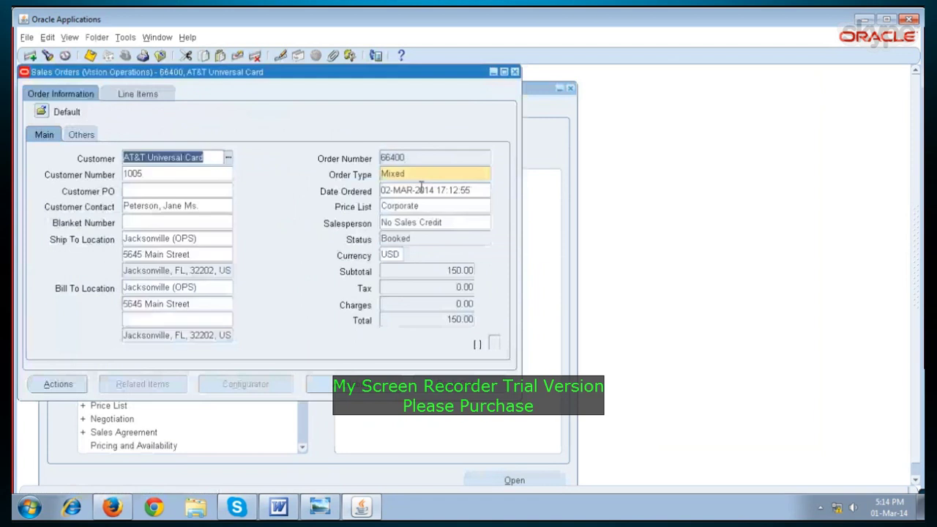
pyautogui.click(119, 94)
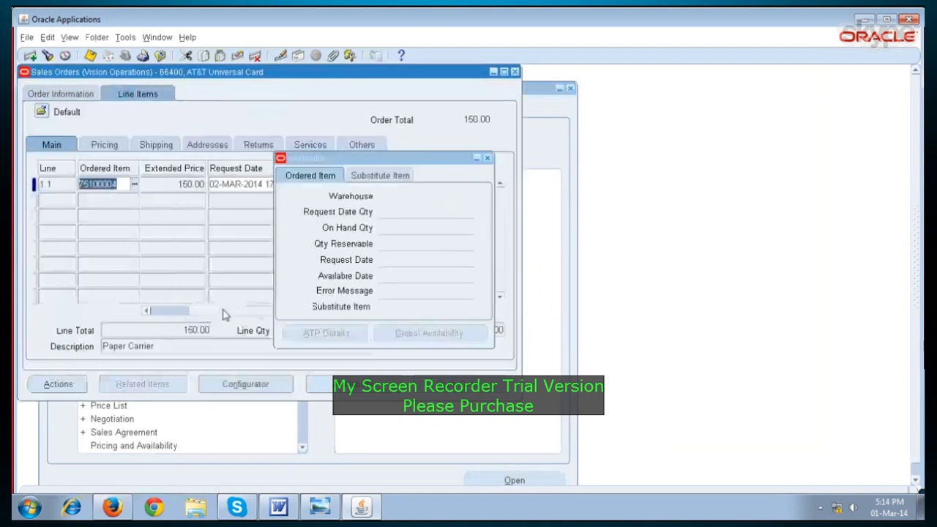
pyautogui.moveTo(226, 314); pyautogui.dragTo(265, 314)
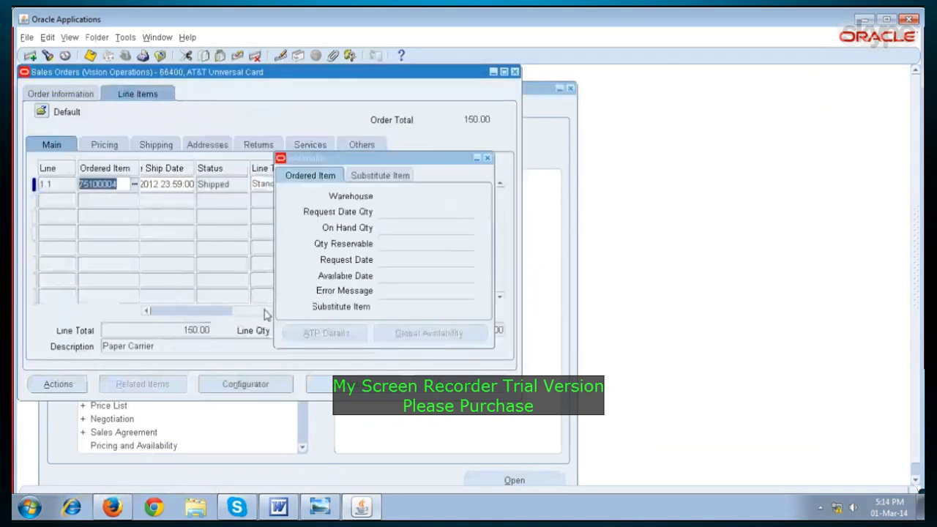
pyautogui.click(237, 185)
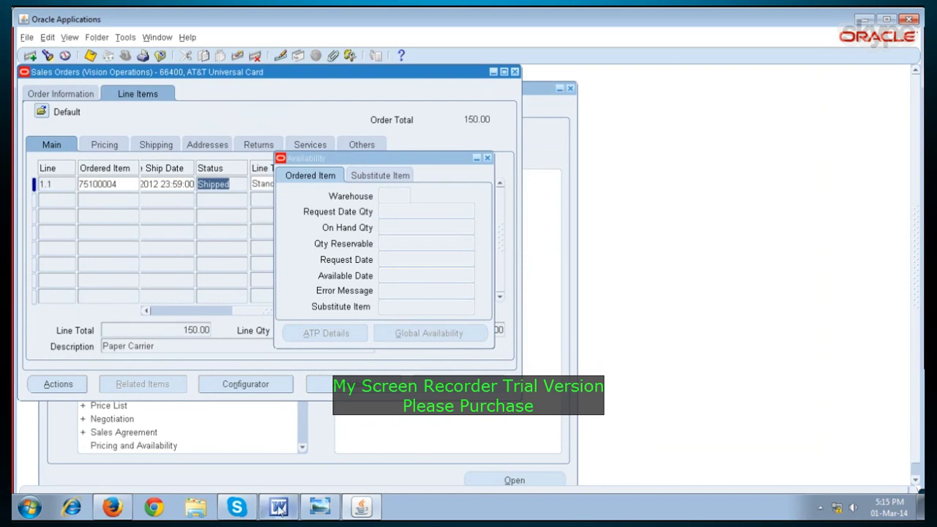
pyautogui.click(314, 510)
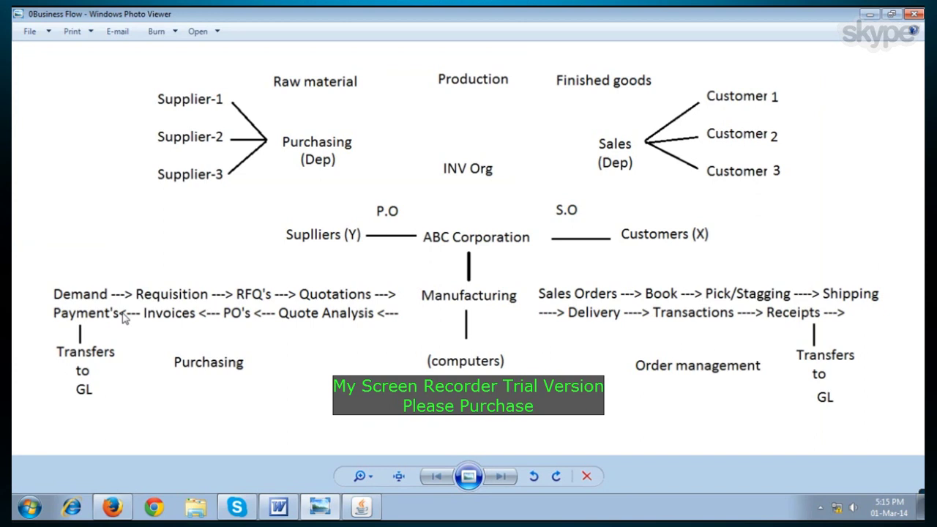
pyautogui.hotkey('alt', 'Tab')
# Switch back to Oracle Applications, open the Transactions form and set the new transaction's type to Invoice
pyautogui.doubleClick(146, 162)
pyautogui.doubleClick(162, 205)
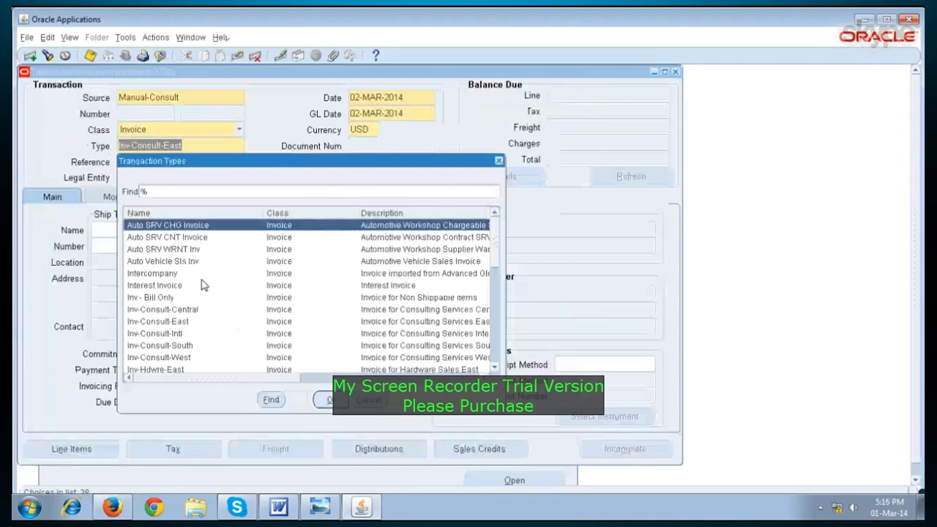
pyautogui.scroll(-6, 203, 277)
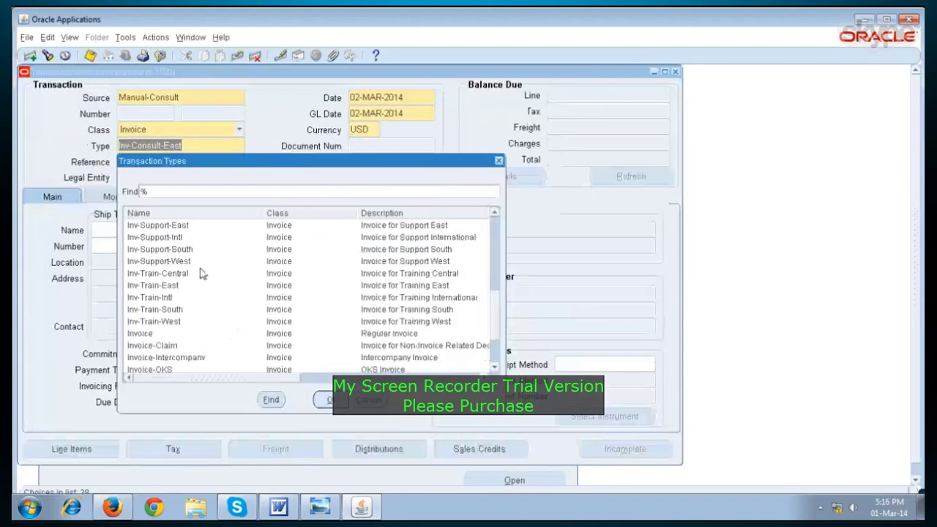
pyautogui.click(155, 337)
pyautogui.click(327, 400)
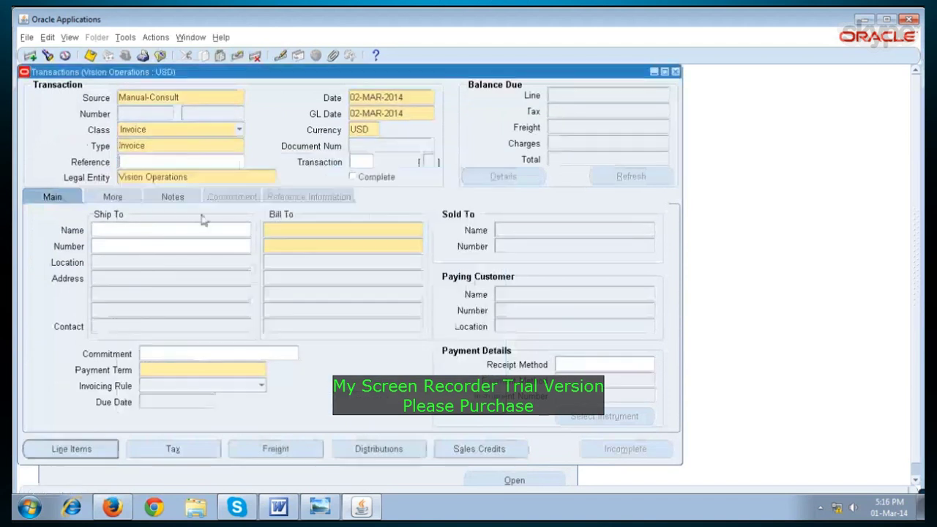
# Set the invoice's ship-to customer to AT&T Universal Card and the payment term to IMMEDIATE
pyautogui.click(195, 229)
pyautogui.write('at')
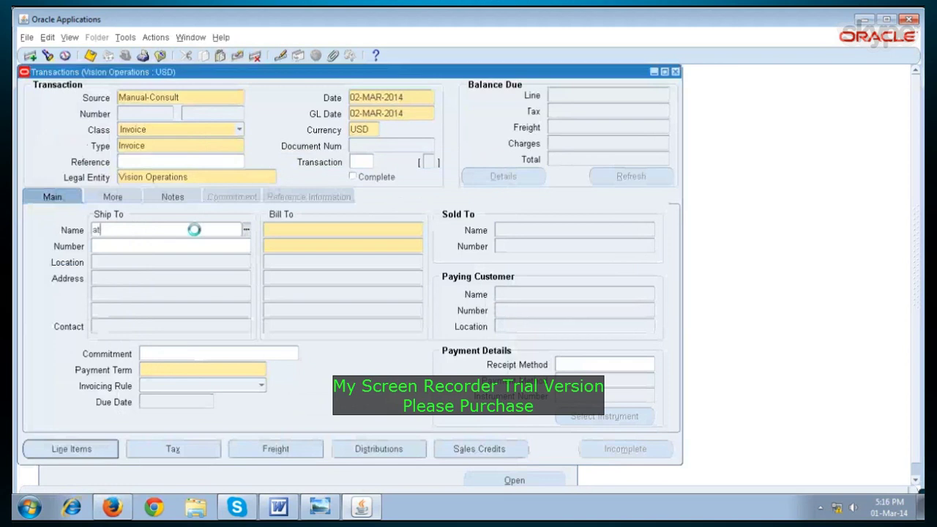
pyautogui.press('Tab')
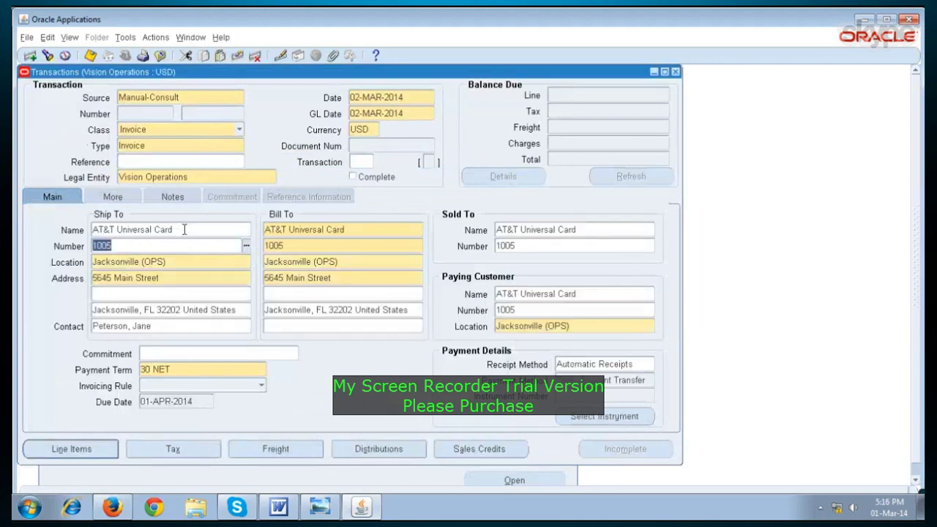
pyautogui.click(189, 364)
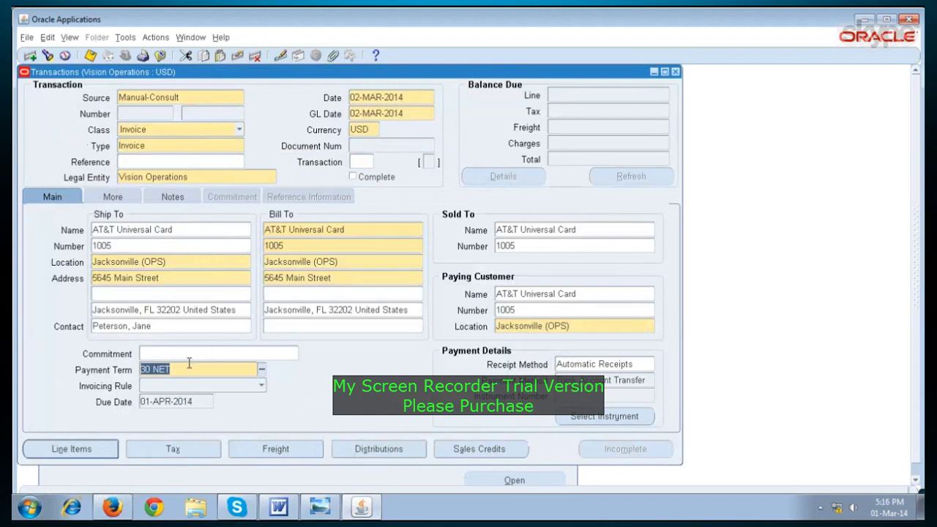
pyautogui.write('IM')
pyautogui.press('Tab')
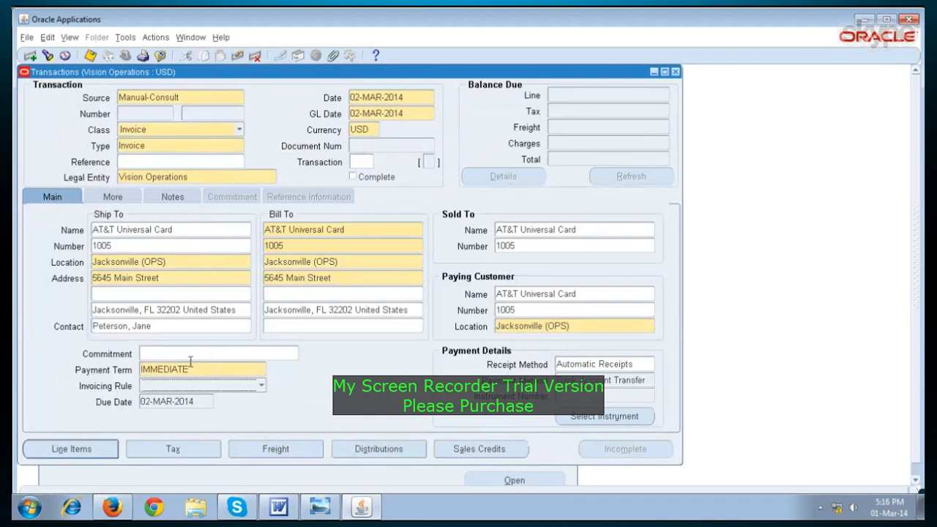
# Open the invoice's line items and enter Paper as the description of line 1
pyautogui.click(59, 448)
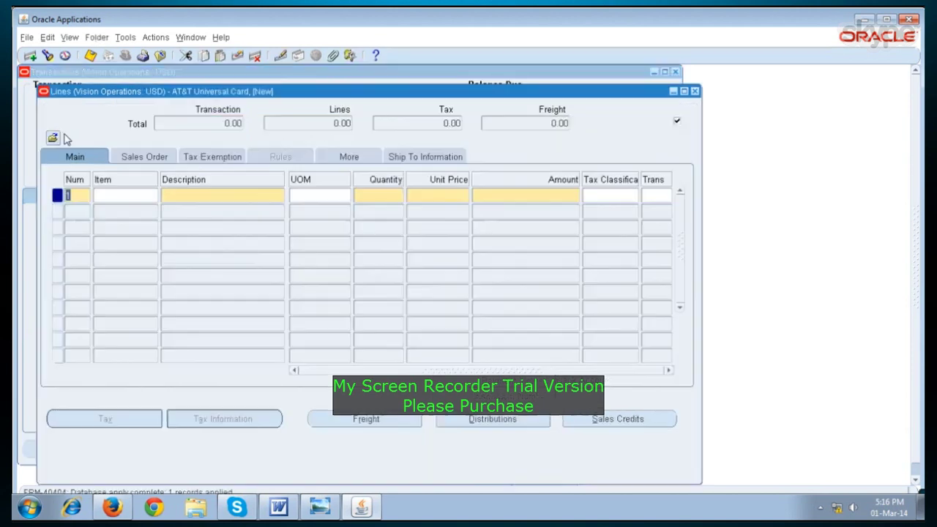
pyautogui.click(136, 193)
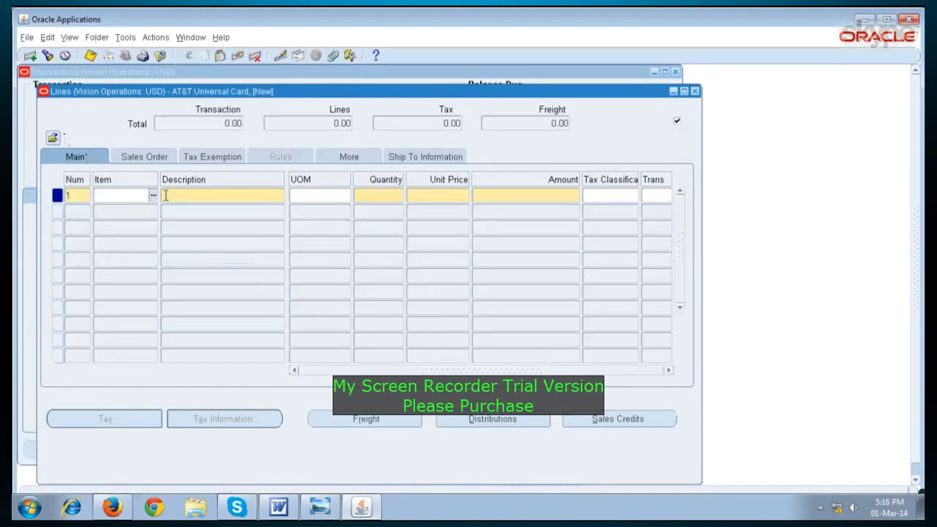
pyautogui.click(195, 199)
pyautogui.write('Paper')
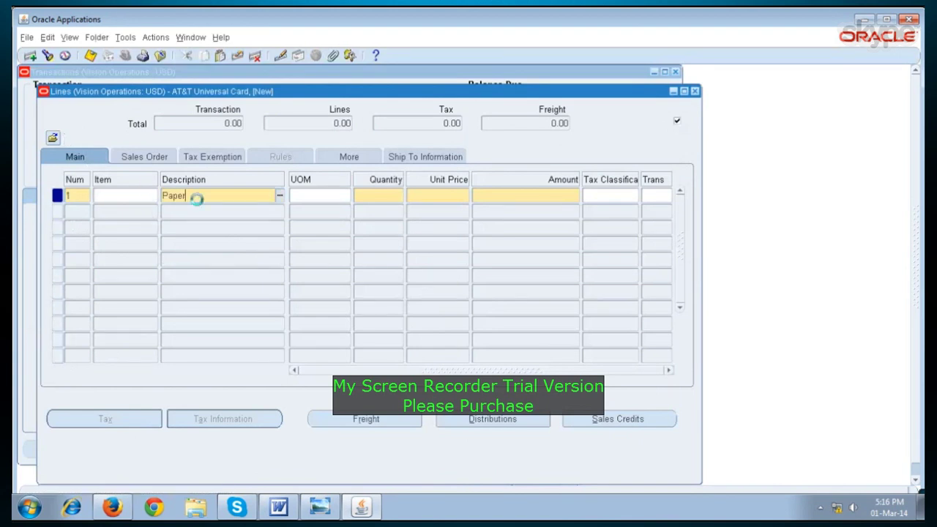
pyautogui.press('Tab')
# Set the Paper line's quantity to 10 and its unit price to 100, and save the line
pyautogui.click(386, 195)
pyautogui.write('1')
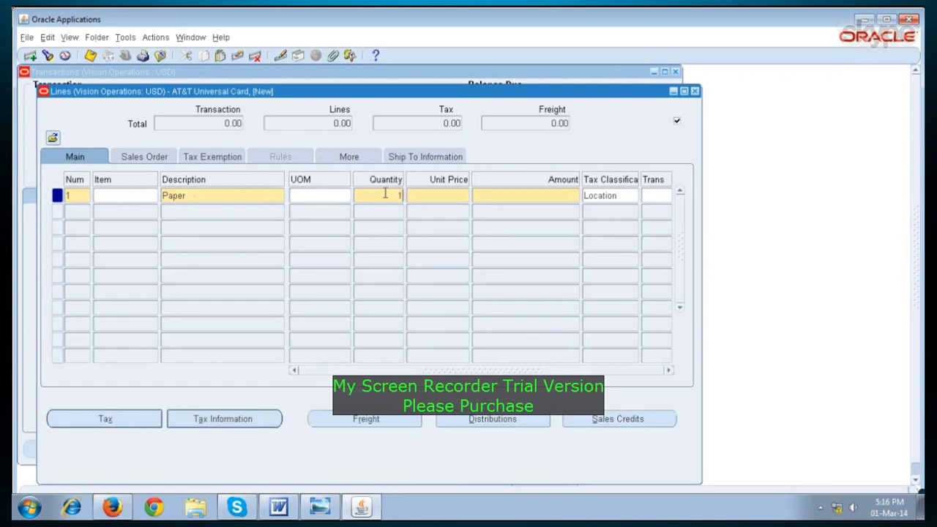
pyautogui.write('00')
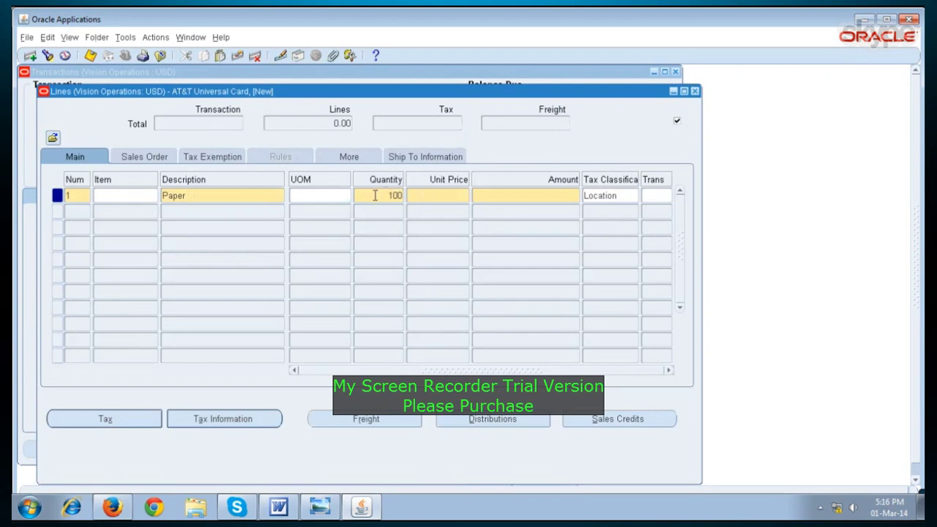
pyautogui.hotkey('shift', 'Left')
pyautogui.hotkey('shift', 'Left')
pyautogui.press('BackSpace')
pyautogui.write('0')
pyautogui.click(457, 194)
pyautogui.write('100')
pyautogui.click(513, 196)
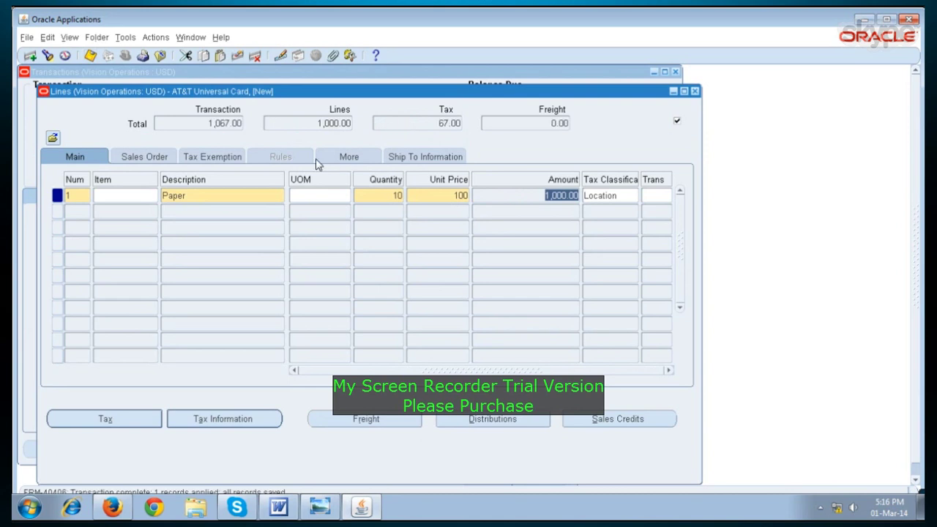
# Check the invoice's transaction total, close the Lines window and look up the transaction number
pyautogui.click(197, 123)
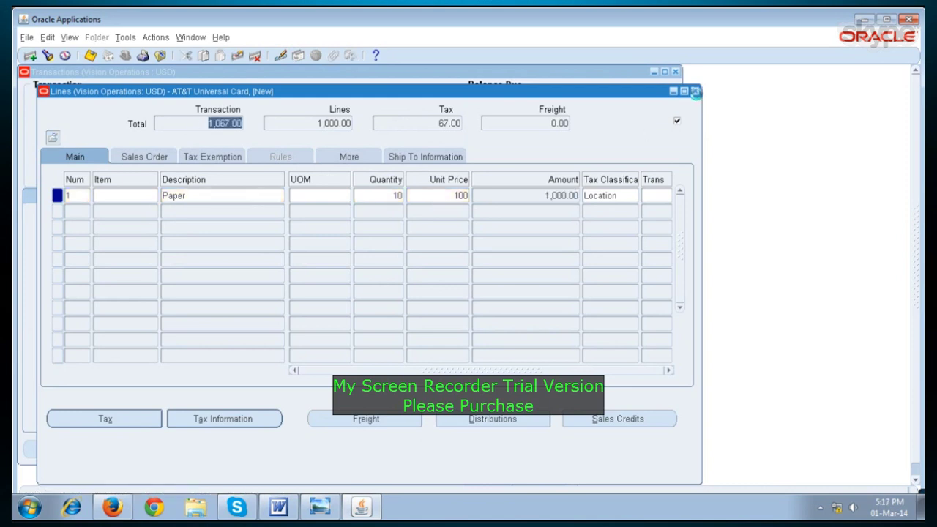
pyautogui.click(696, 93)
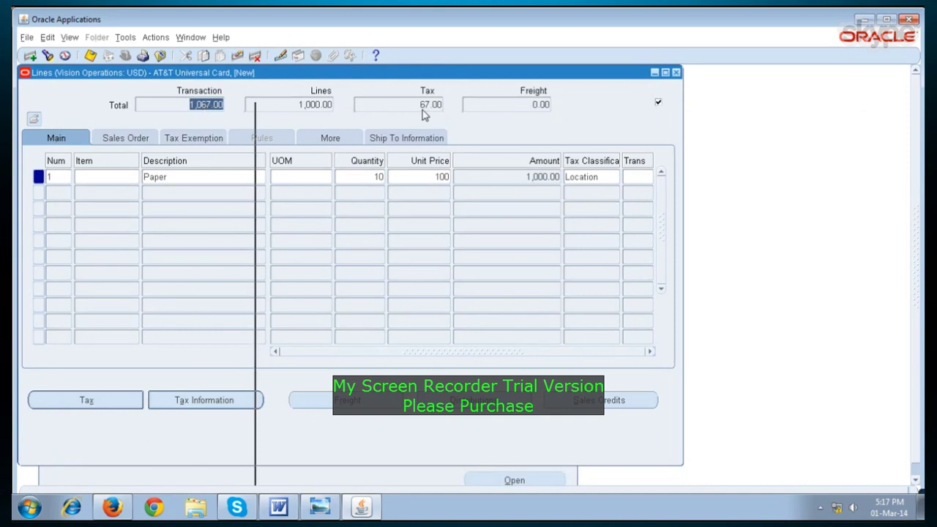
pyautogui.rightClick(196, 115)
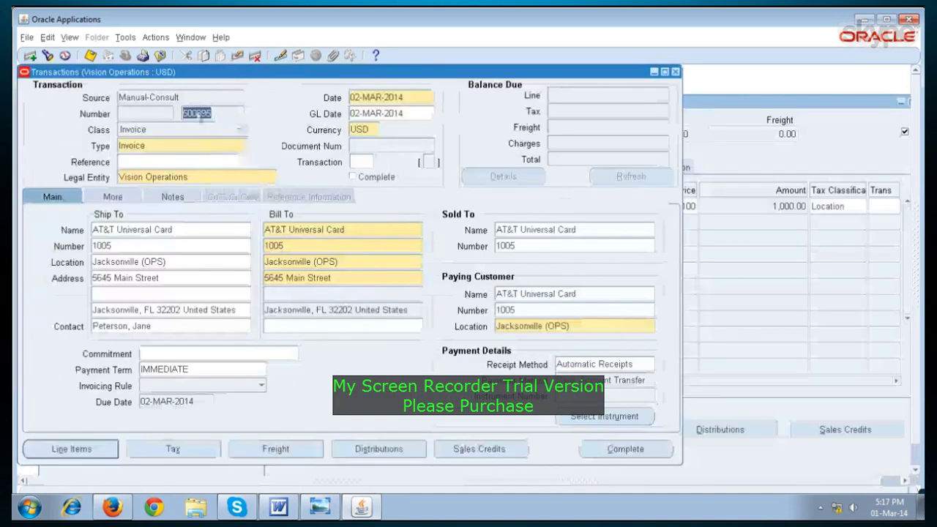
pyautogui.click(196, 114)
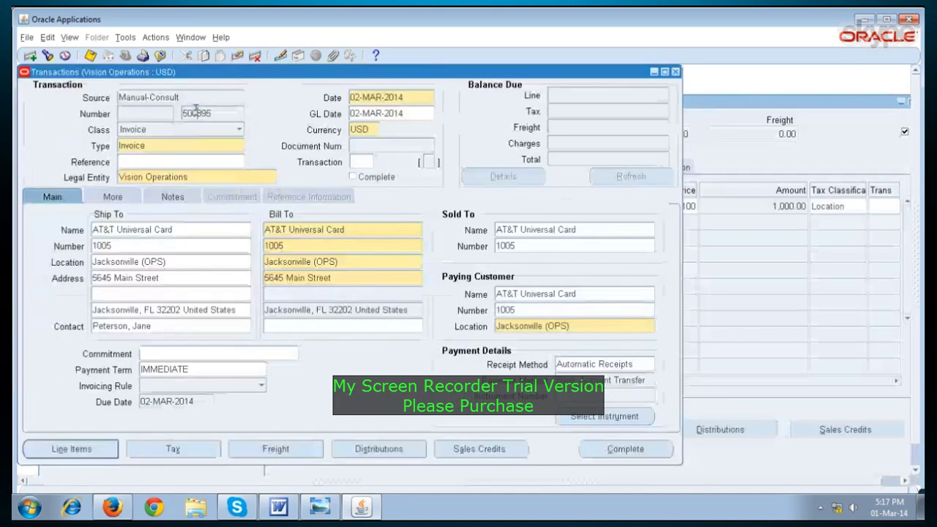
# Close the invoice's Lines window and return to the header of the transaction
pyautogui.doubleClick(197, 114)
pyautogui.rightClick(196, 113)
pyautogui.press('Escape')
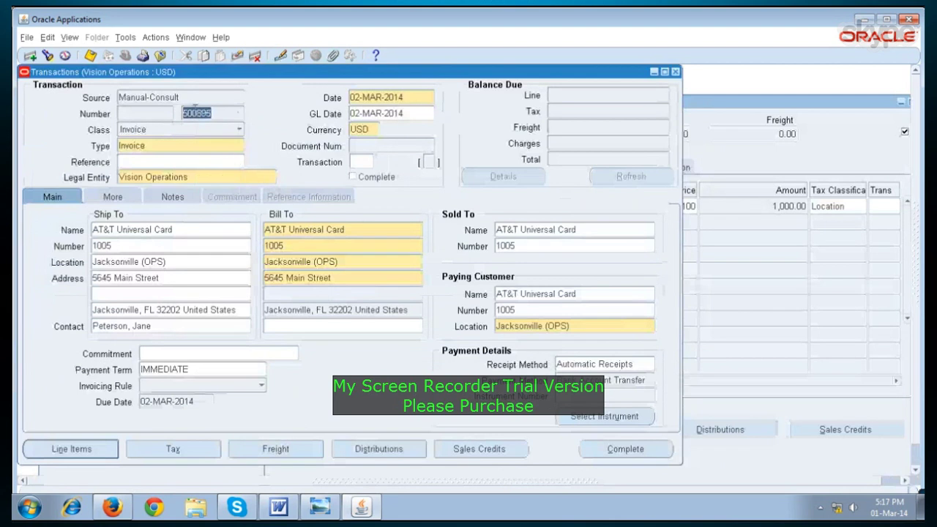
pyautogui.click(754, 108)
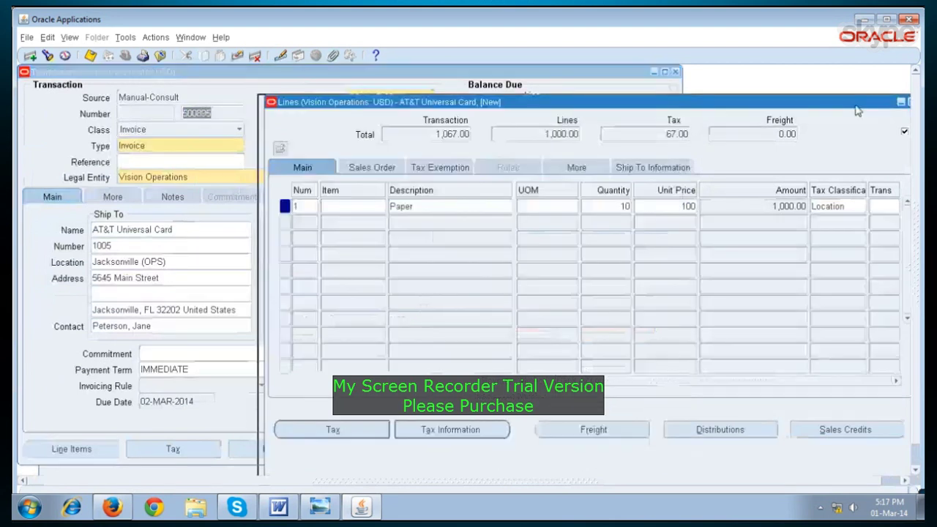
pyautogui.click(900, 102)
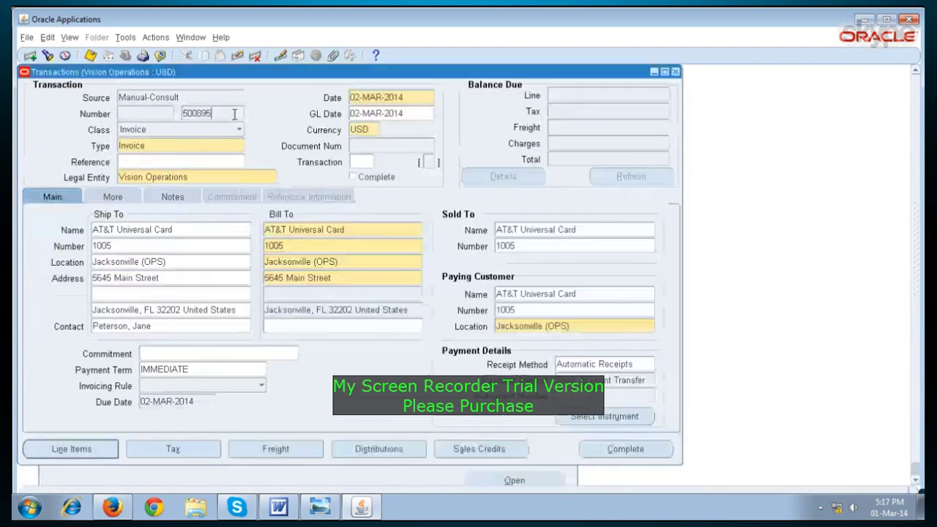
pyautogui.click(213, 96)
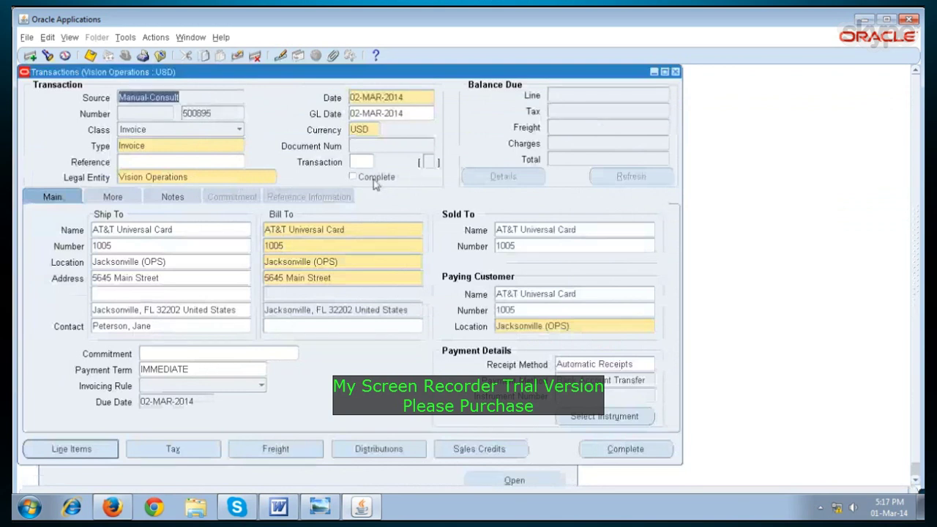
# Select the customer's Bank of America, New York account as the invoice's payment instrument
pyautogui.click(599, 451)
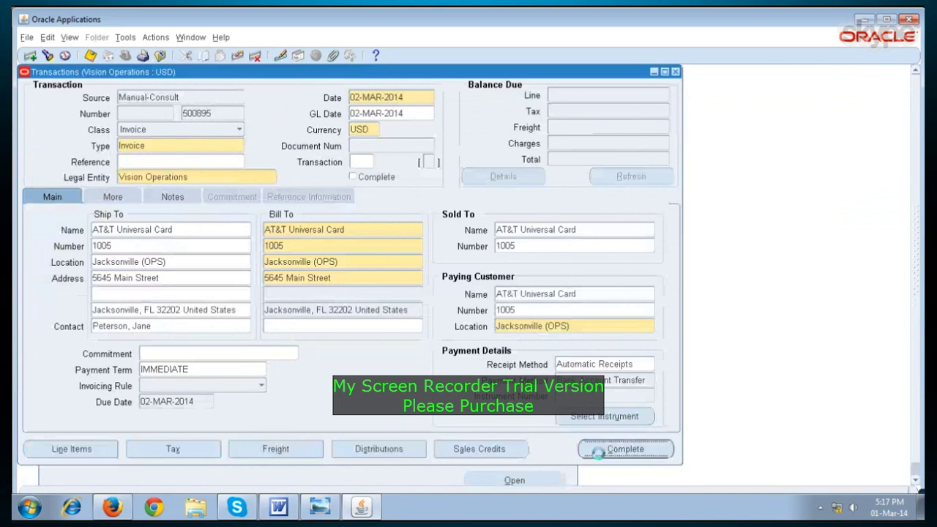
pyautogui.click(564, 305)
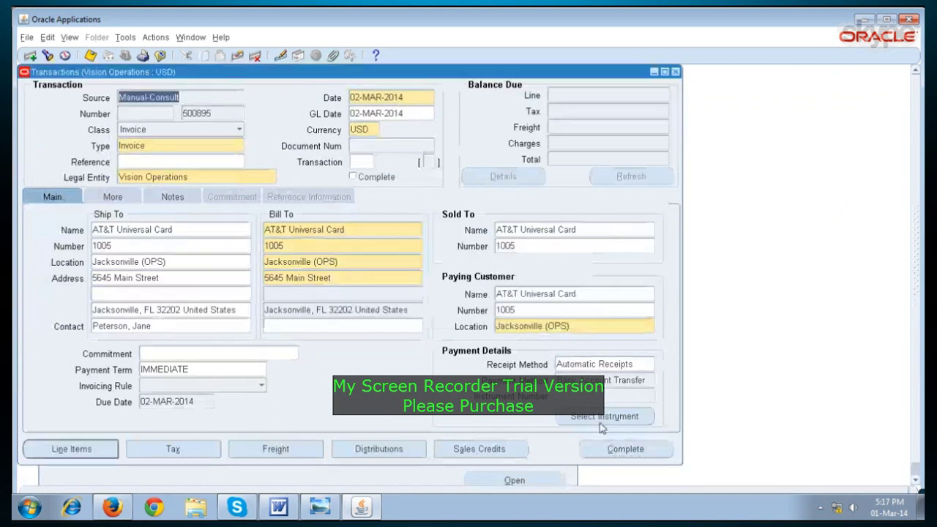
pyautogui.click(598, 419)
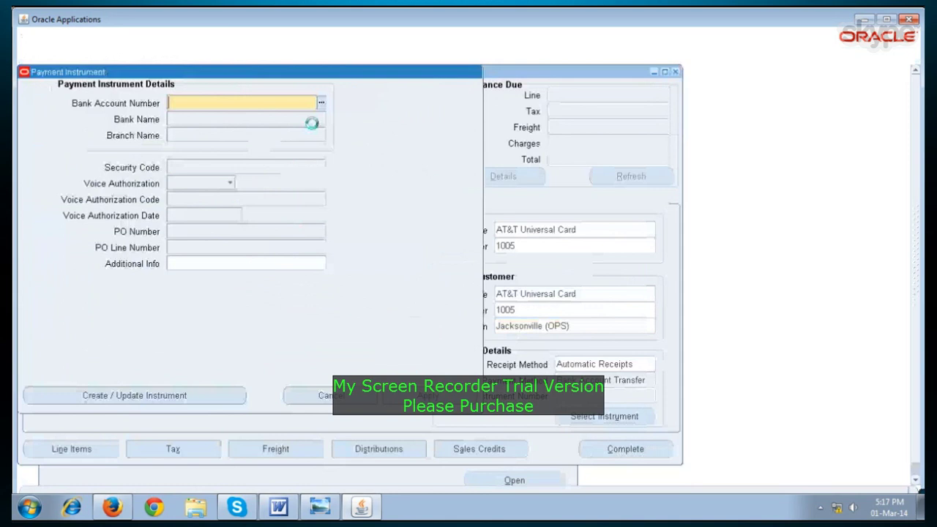
pyautogui.press('Return')
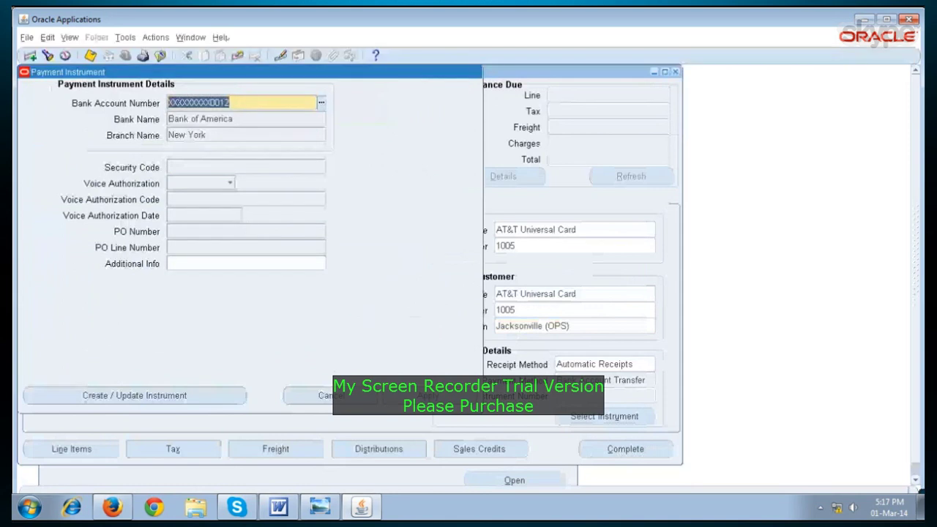
pyautogui.click(254, 119)
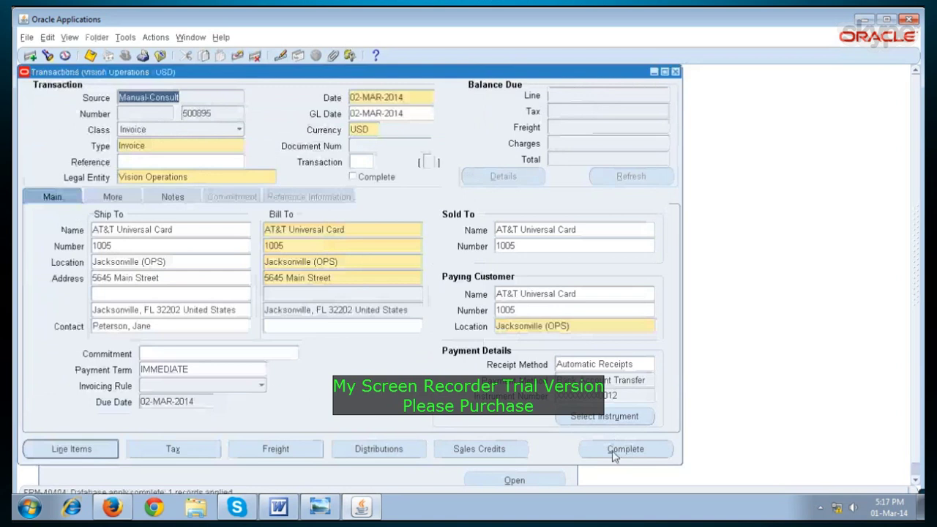
# Complete the invoice and check its total balance due and transaction number
pyautogui.click(615, 449)
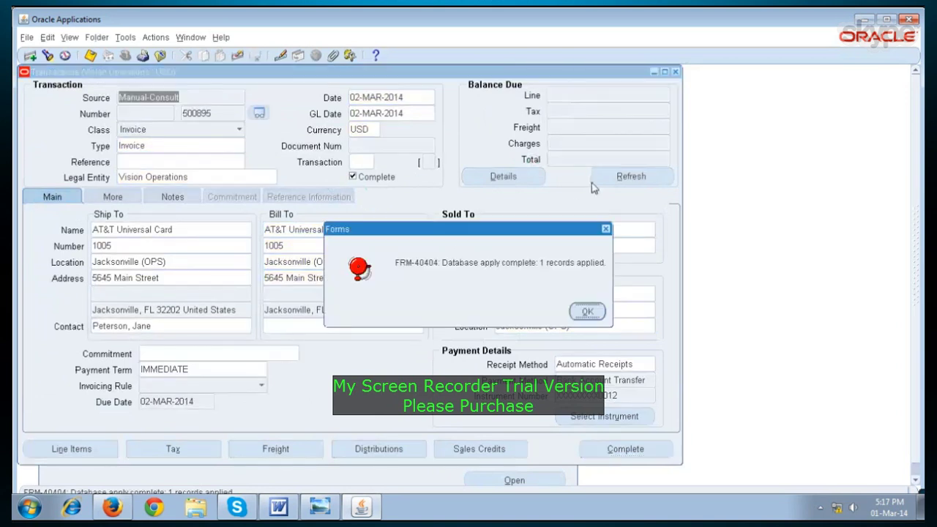
pyautogui.click(586, 312)
pyautogui.click(592, 159)
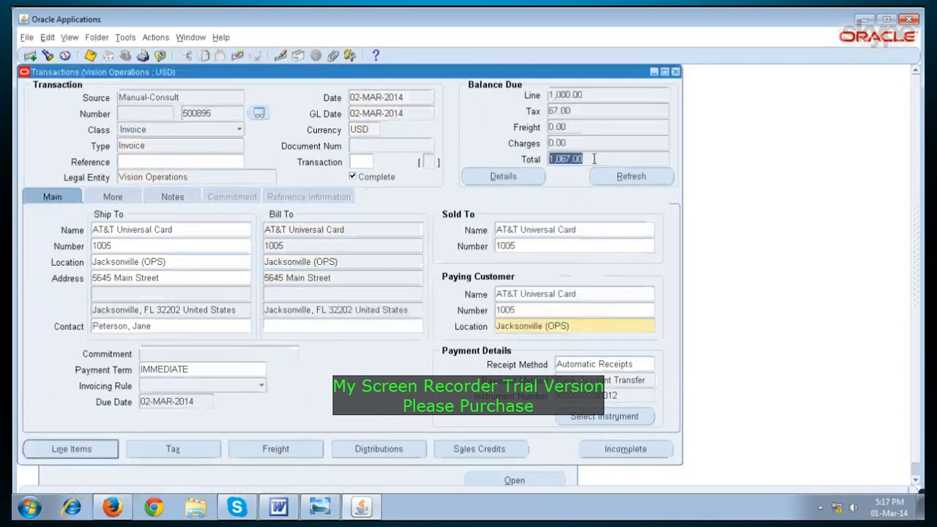
pyautogui.click(224, 112)
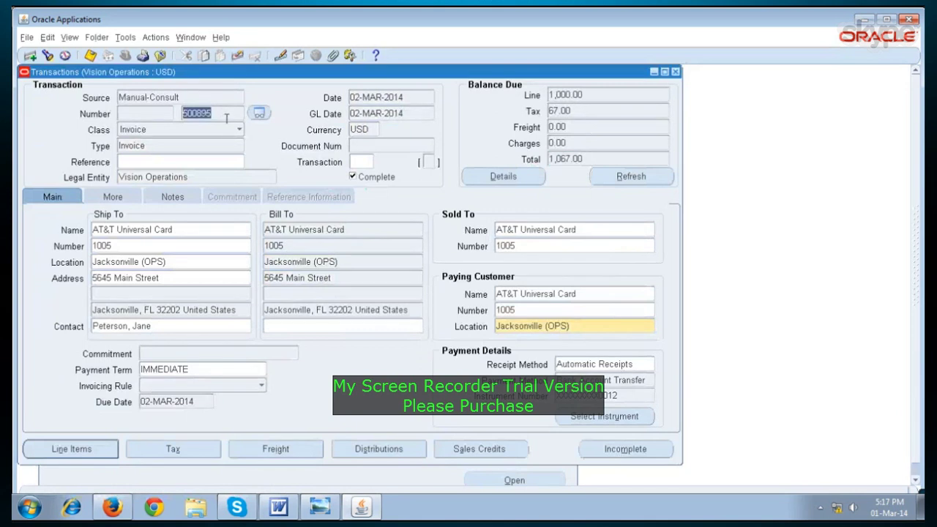
# Switch to the SCM document in Word and add a "Transaction no" line with the invoice's transaction number below the SO line
pyautogui.click(280, 510)
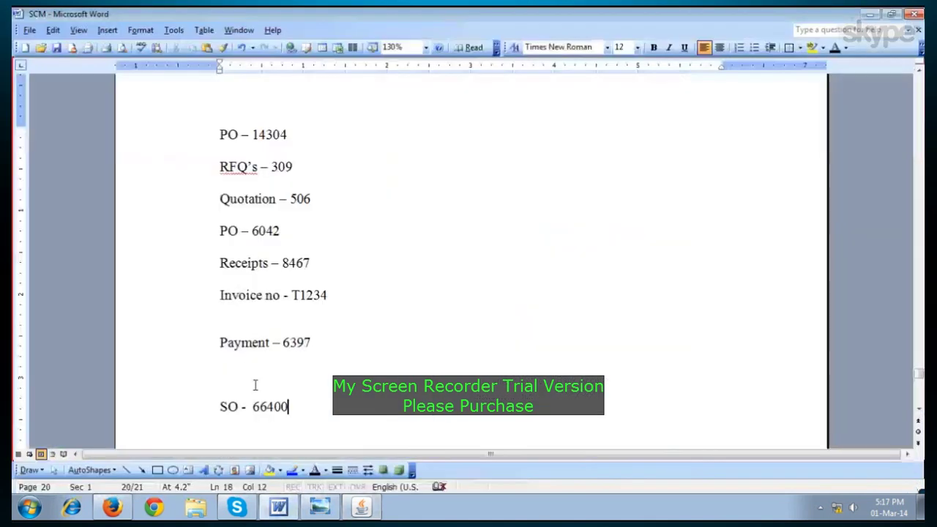
pyautogui.scroll(-3, 270, 355)
pyautogui.scroll(-3, 270, 354)
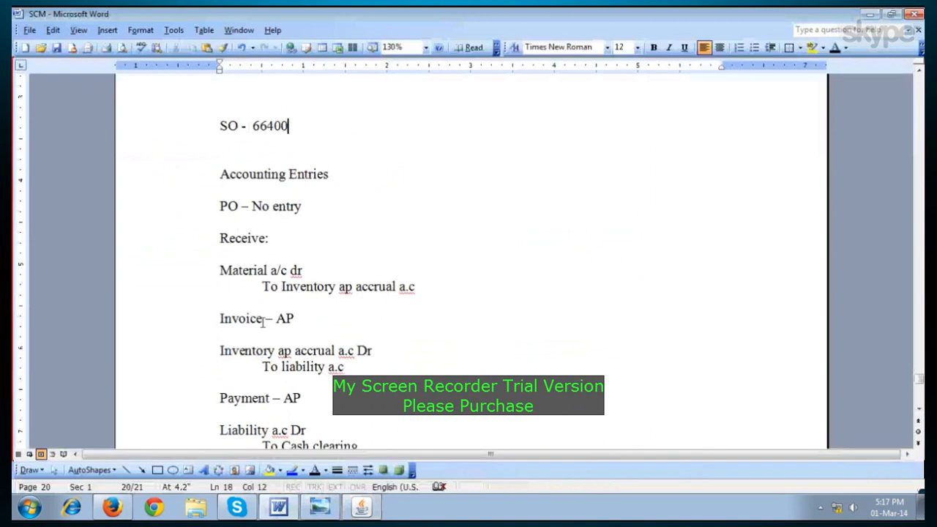
pyautogui.press('Return')
pyautogui.press('Return')
pyautogui.write('Treasu')
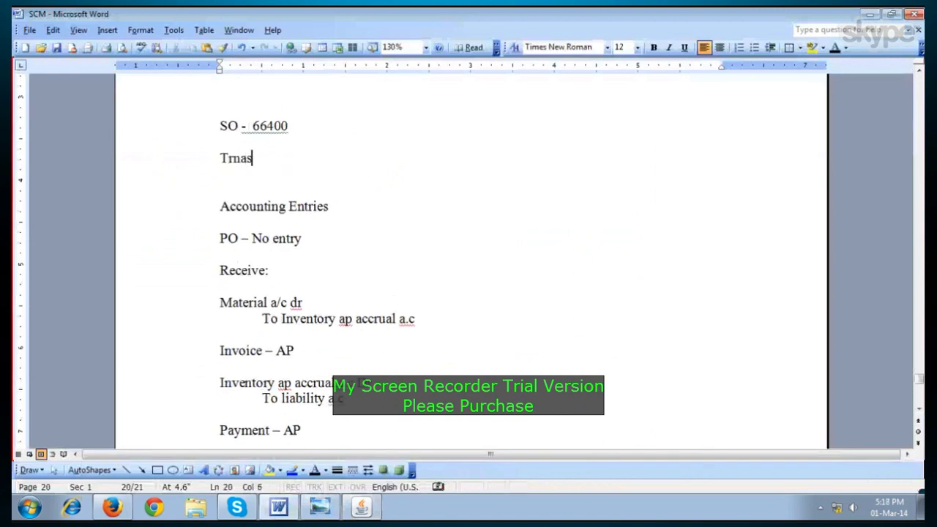
pyautogui.press('BackSpace')
pyautogui.press('BackSpace')
pyautogui.press('BackSpace')
pyautogui.press('BackSpace')
pyautogui.write('n')
pyautogui.press('BackSpace')
pyautogui.write('ansaction no - 500895')
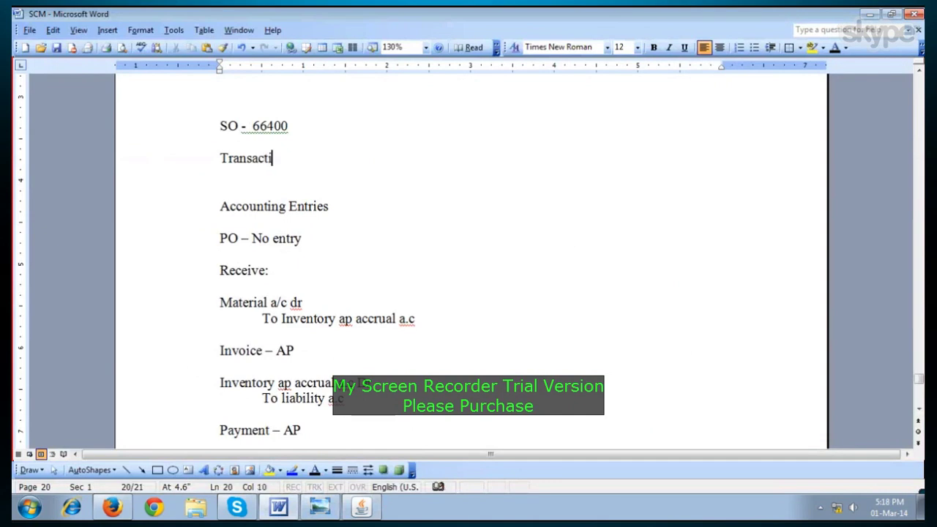
pyautogui.press('Return')
pyautogui.press('Return')
pyautogui.write(']')
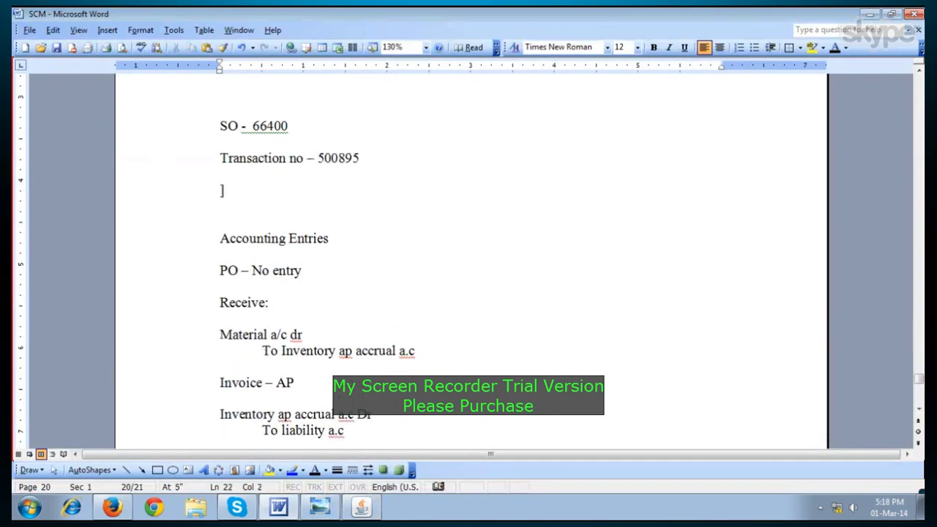
pyautogui.press('BackSpace')
pyautogui.moveTo(219, 158); pyautogui.dragTo(310, 160)
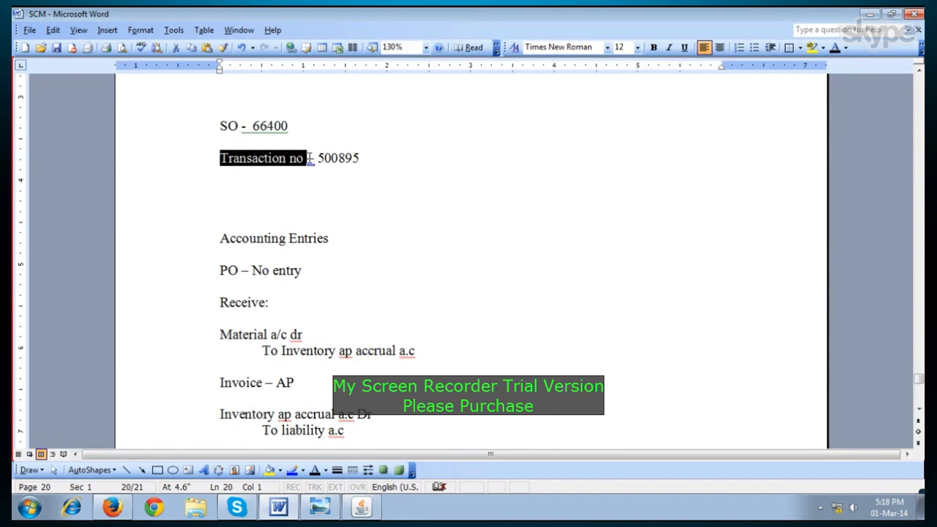
pyautogui.click(268, 184)
pyautogui.moveTo(221, 155); pyautogui.dragTo(309, 152)
# Switch back to Oracle Applications, check the invoice's total balance in the Balances window, and close it
pyautogui.hotkey('alt', 'Tab')
pyautogui.click(483, 296)
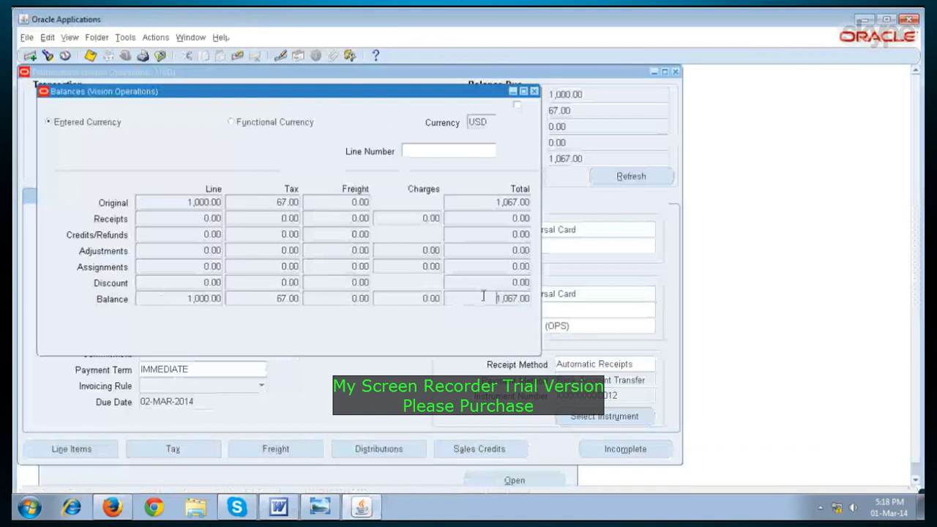
pyautogui.doubleClick(483, 296)
pyautogui.moveTo(377, 99); pyautogui.dragTo(617, 113)
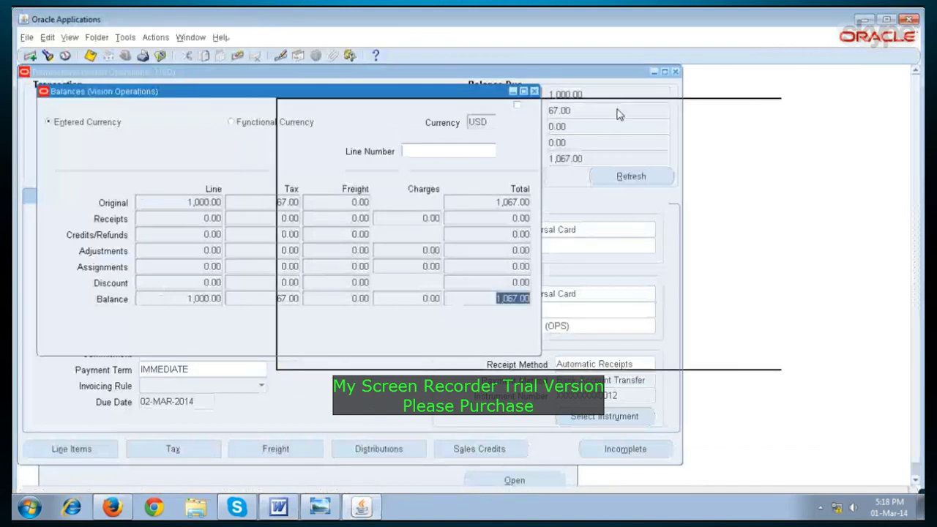
pyautogui.moveTo(617, 113); pyautogui.dragTo(617, 113)
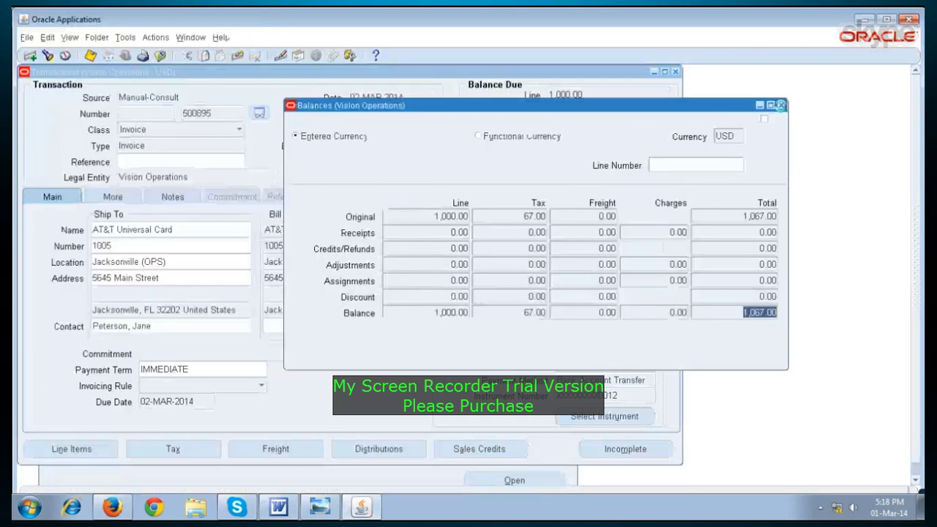
pyautogui.click(781, 106)
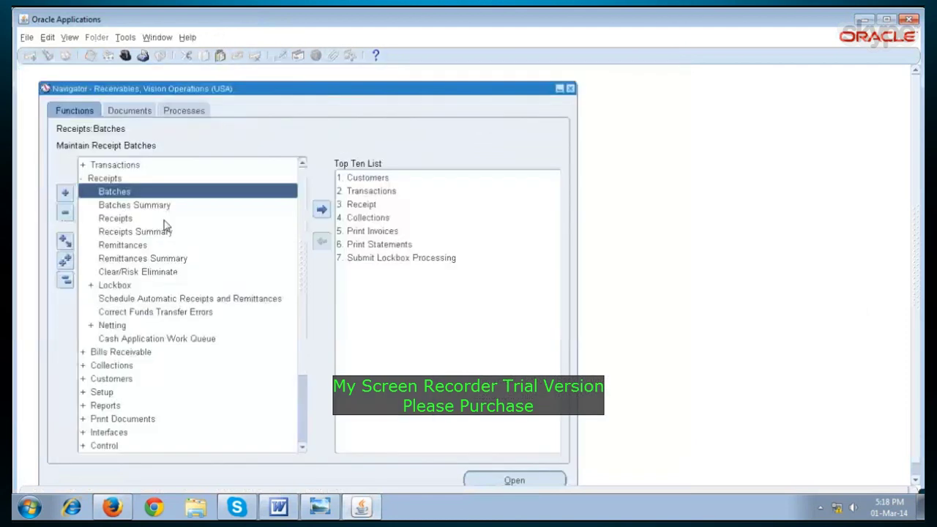
# Open a new entry under Receipts and set its receipt method to Manual
pyautogui.doubleClick(163, 218)
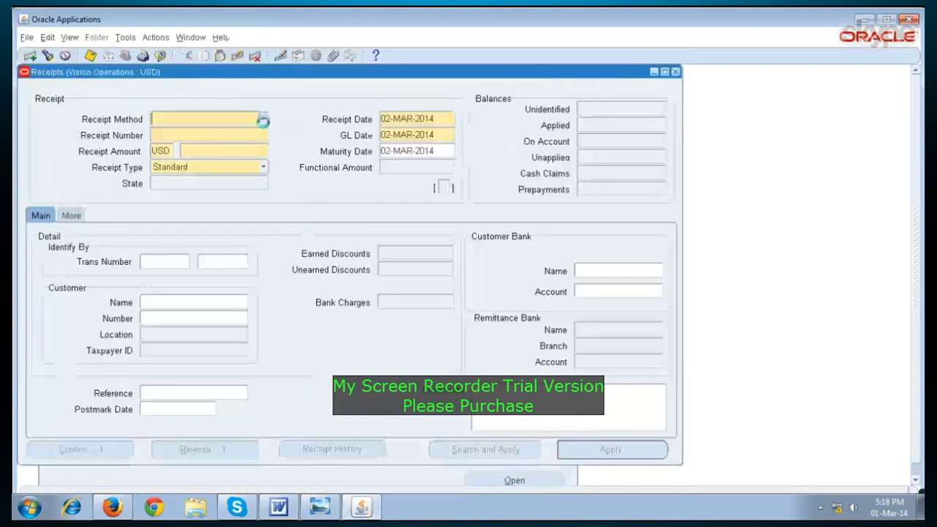
pyautogui.click(263, 120)
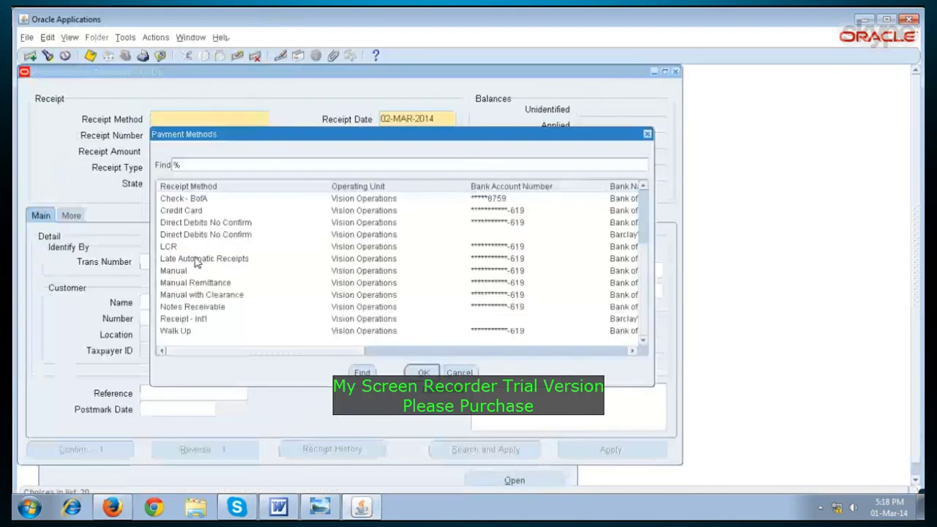
pyautogui.click(194, 271)
pyautogui.click(423, 373)
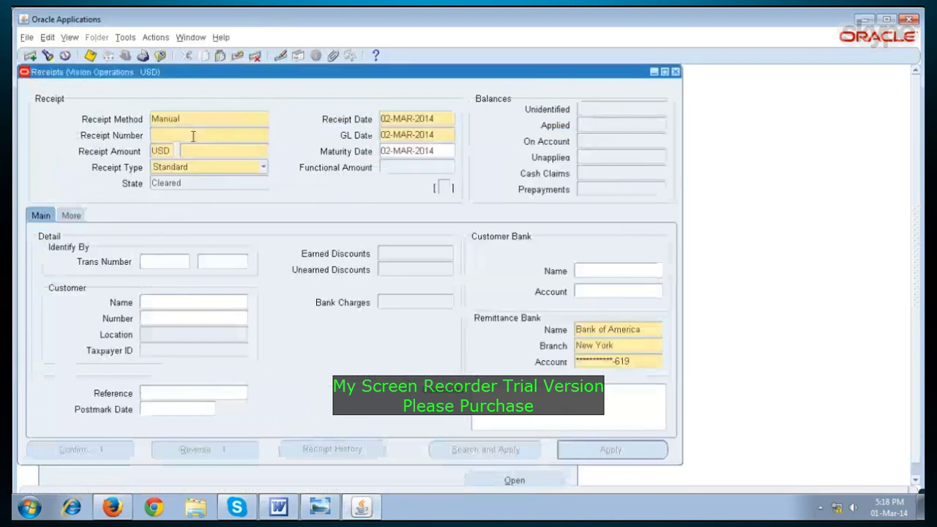
# Enter the invoice's transaction number as the receipt number and set the receipt amount to 1067 USD
pyautogui.click(193, 136)
pyautogui.write('500895')
pyautogui.click(216, 152)
pyautogui.write('1067')
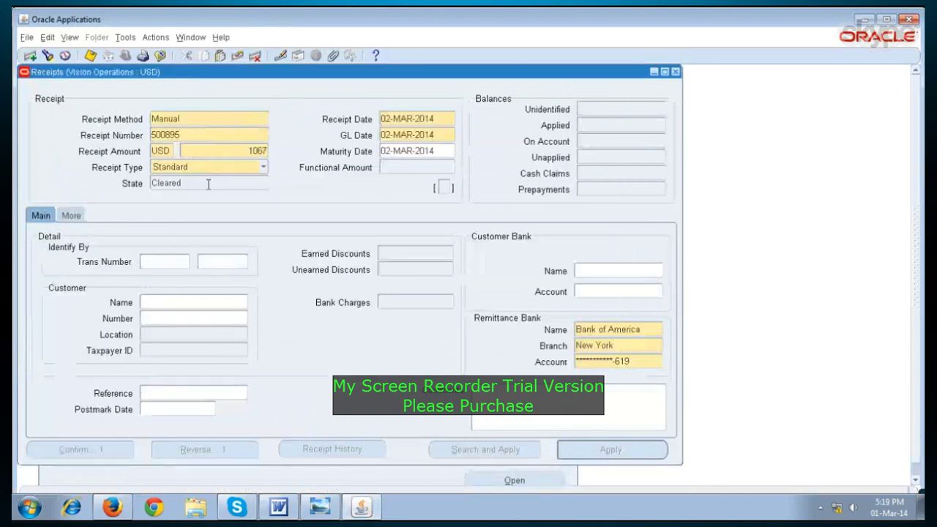
pyautogui.hotkey('shift', 'Tab')
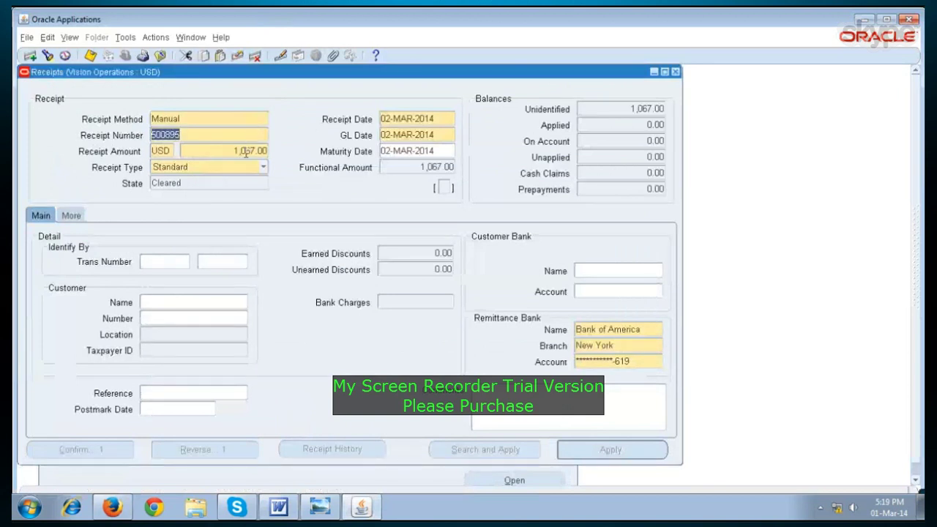
# Set the receipt's customer to AT&T Universal Card by searching for names beginning with "at"
pyautogui.click(185, 303)
pyautogui.write('at')
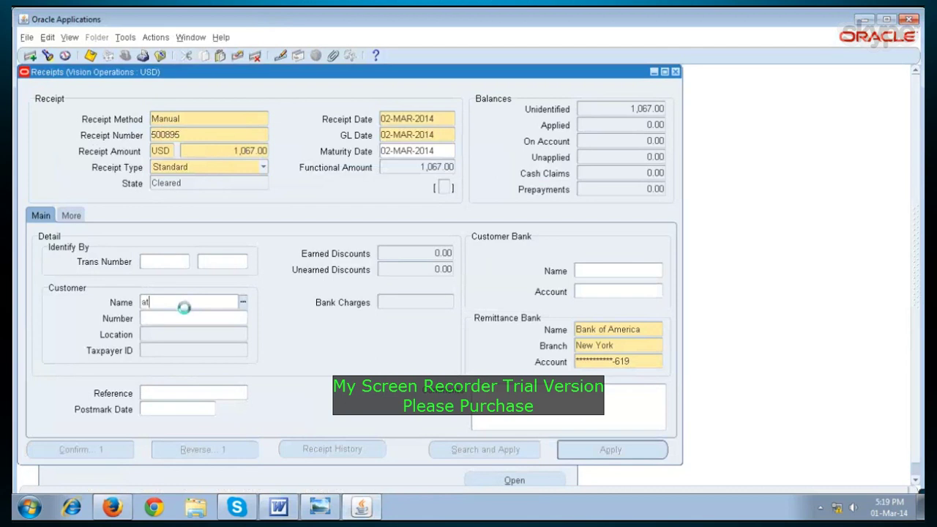
pyautogui.press('Tab')
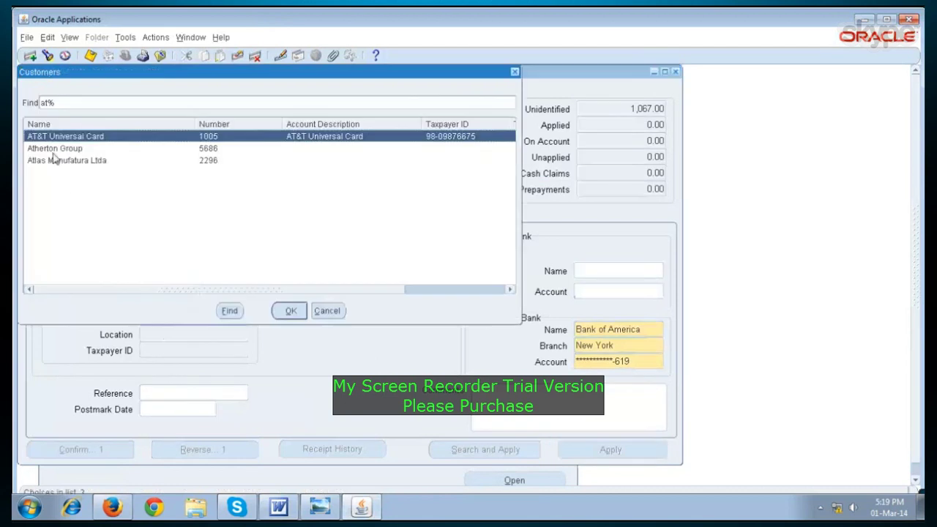
pyautogui.click(284, 314)
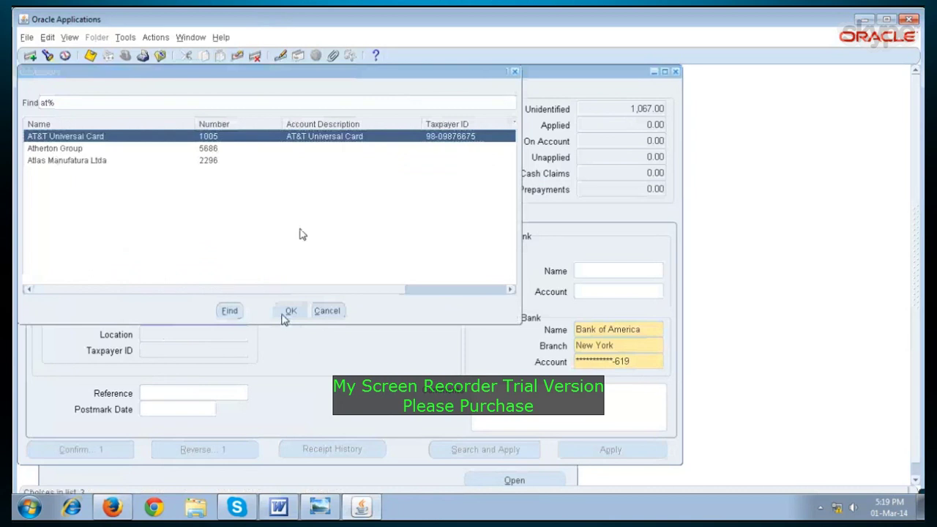
pyautogui.click(216, 149)
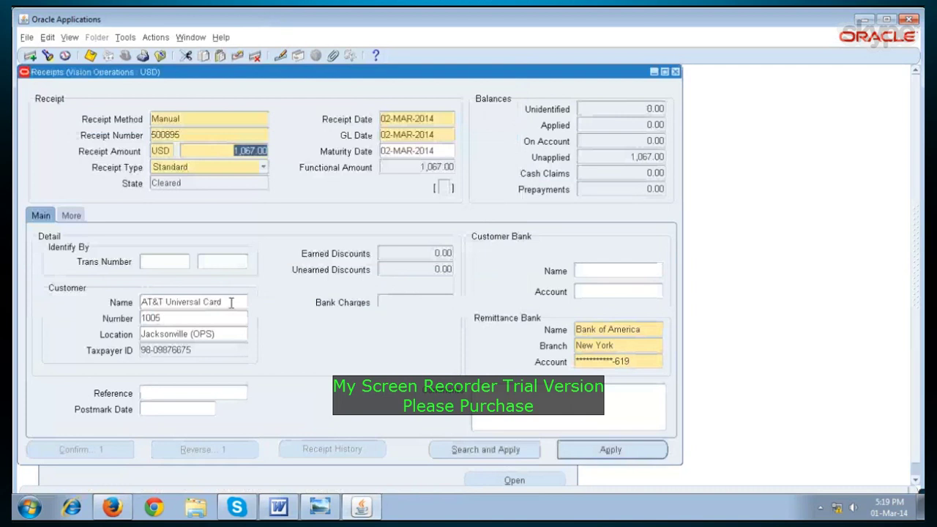
# Apply the receipt to the customer's open invoice matching the transaction number noted in Word, save the application, and close the Applications window
pyautogui.click(583, 452)
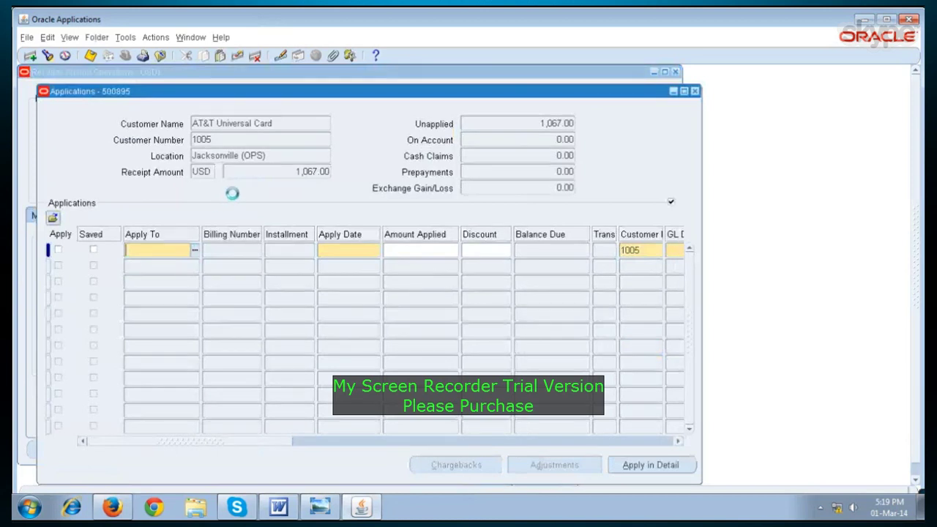
pyautogui.click(279, 507)
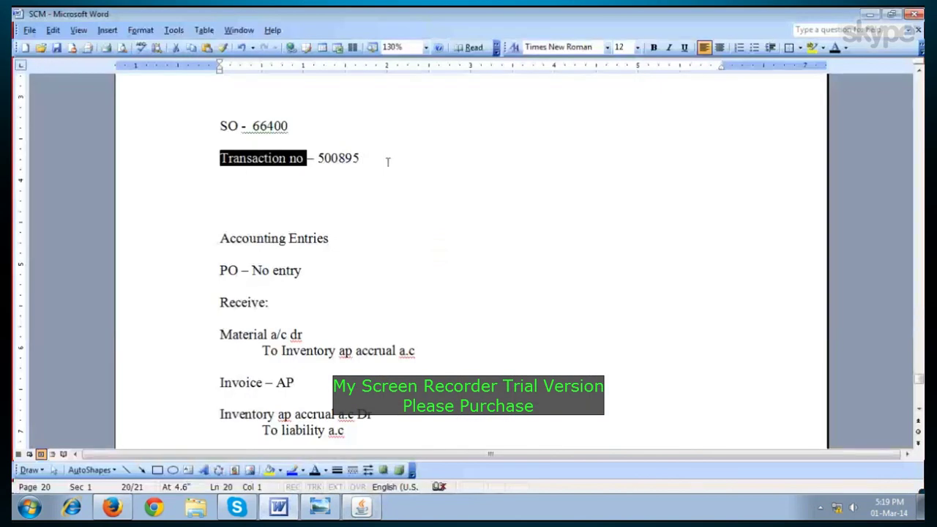
pyautogui.click(364, 508)
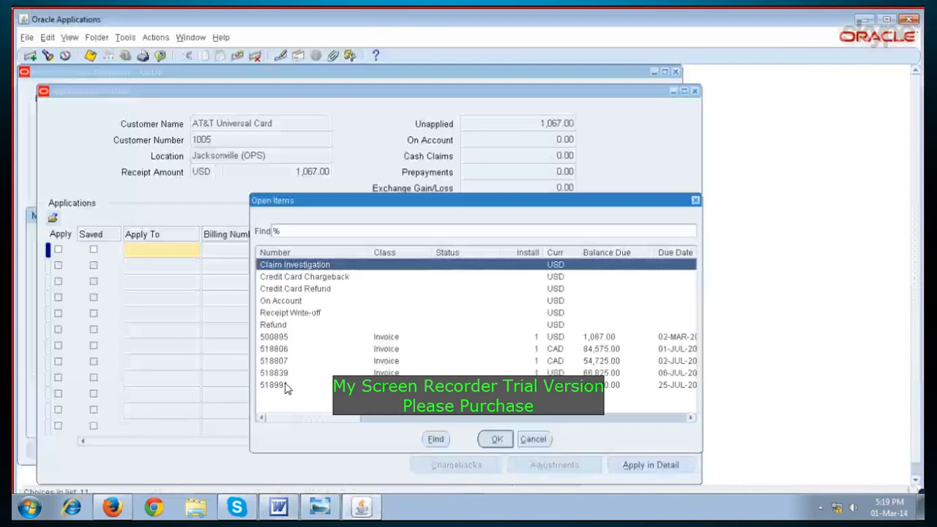
pyautogui.click(273, 338)
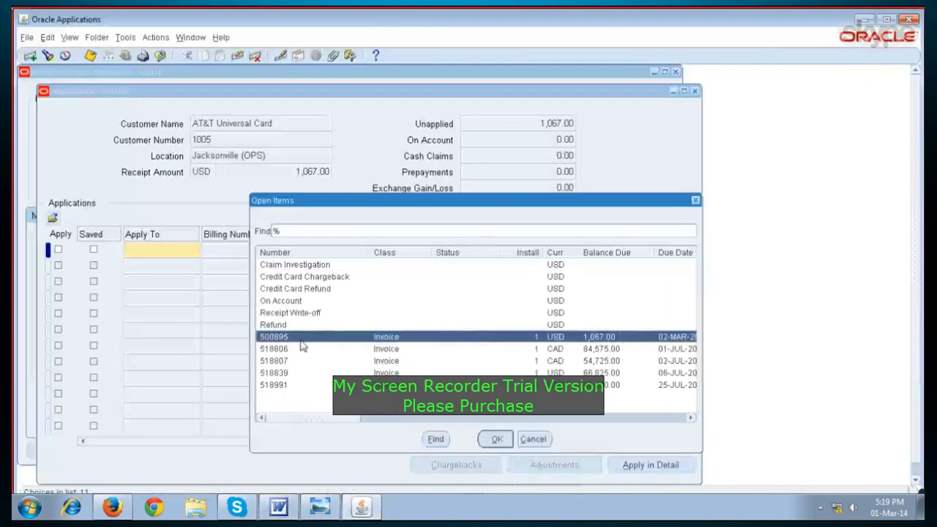
pyautogui.click(502, 438)
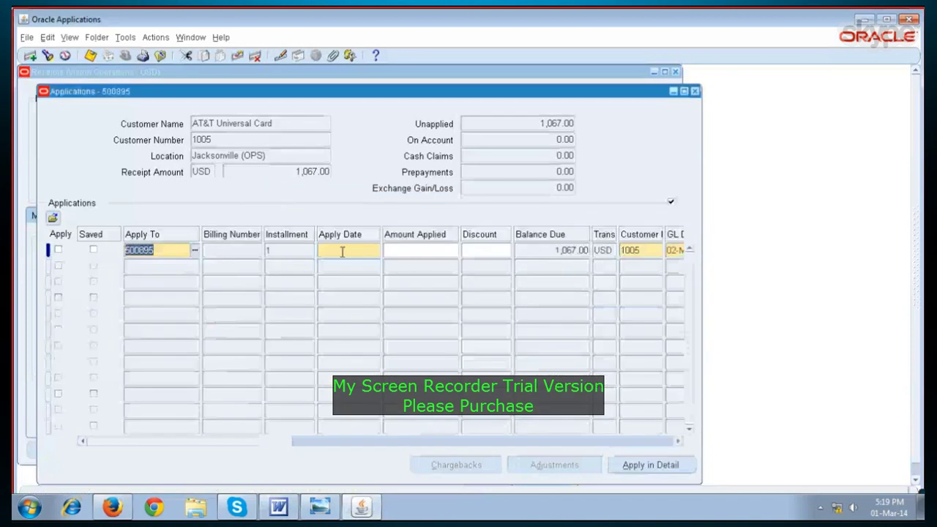
pyautogui.click(369, 251)
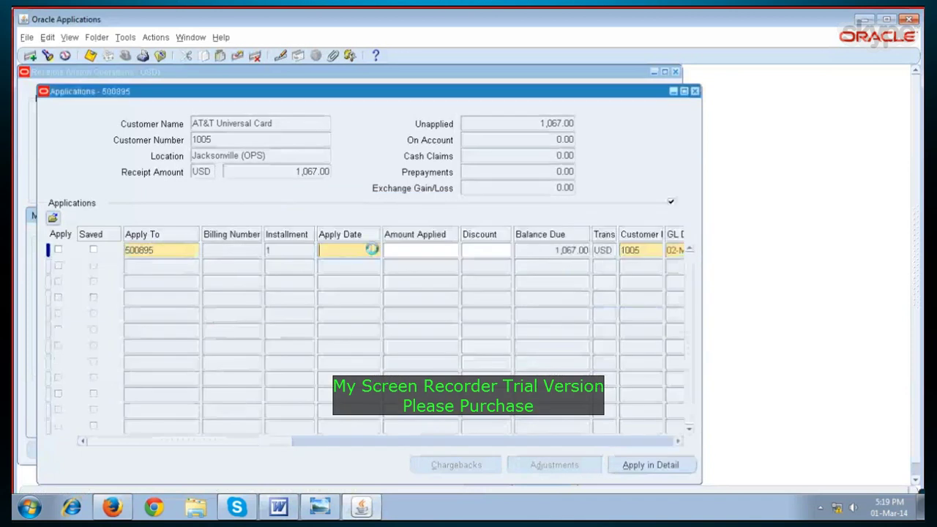
pyautogui.click(90, 56)
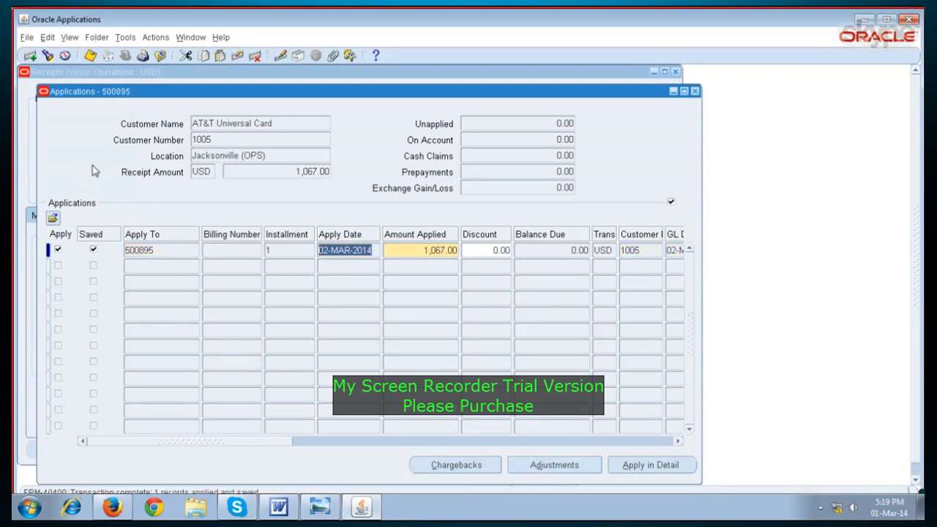
pyautogui.click(695, 92)
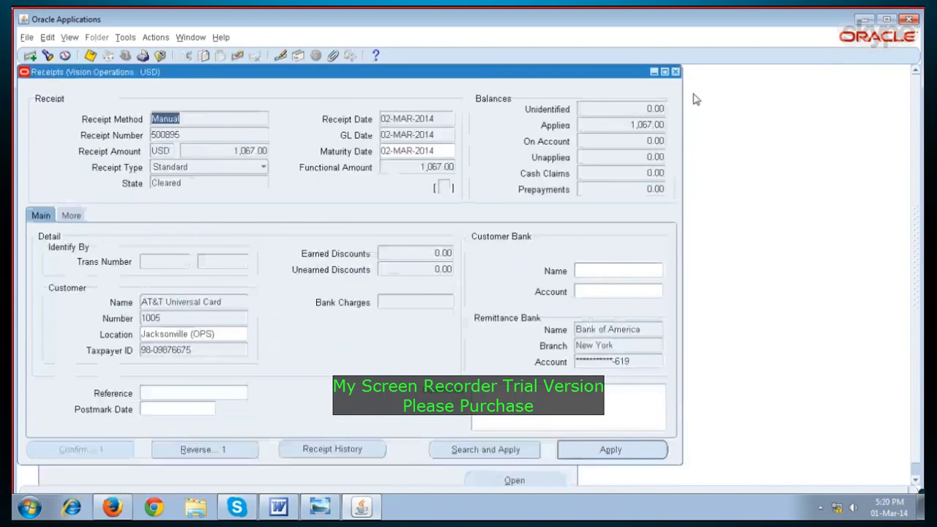
# Record the receipt number as a "Receipt no –" line below the transaction number in the SCM Word document
pyautogui.click(192, 135)
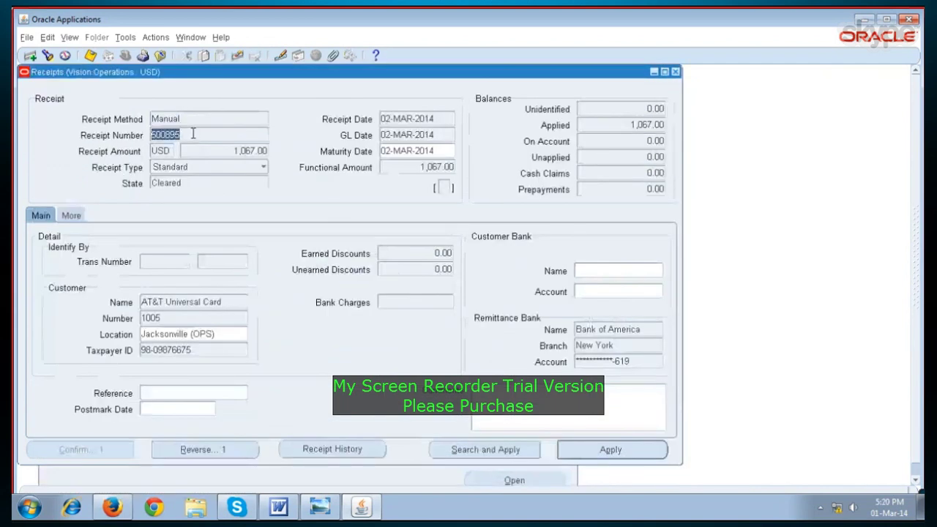
pyautogui.click(291, 515)
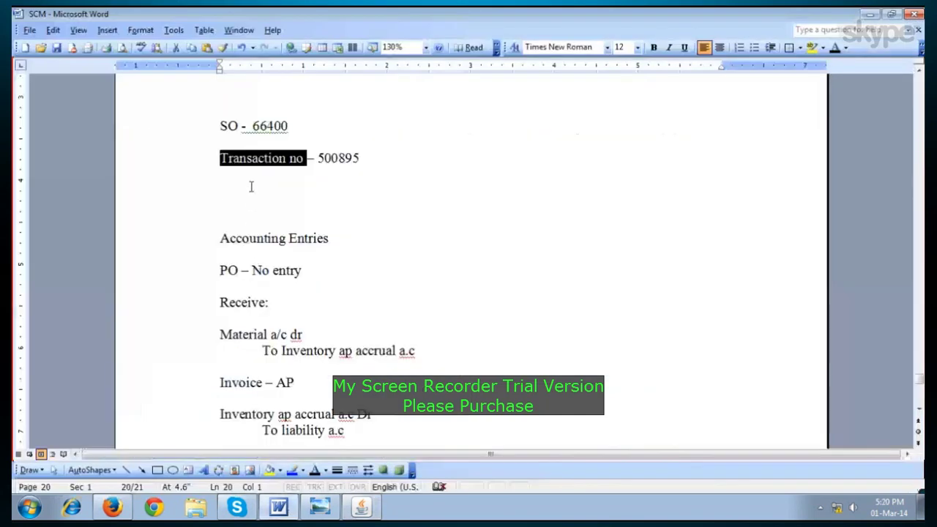
pyautogui.click(251, 186)
pyautogui.write('Receipt no n')
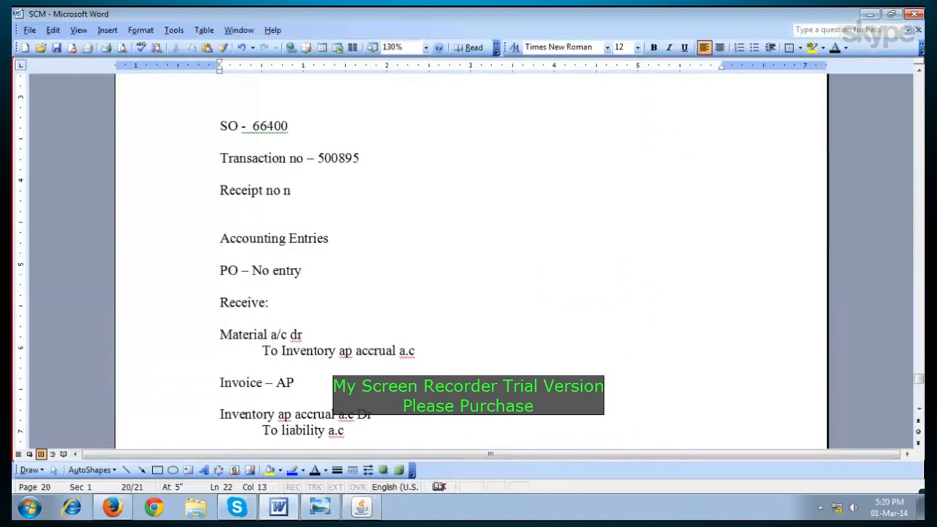
pyautogui.press('BackSpace')
pyautogui.write('- 500895')
pyautogui.press('Return')
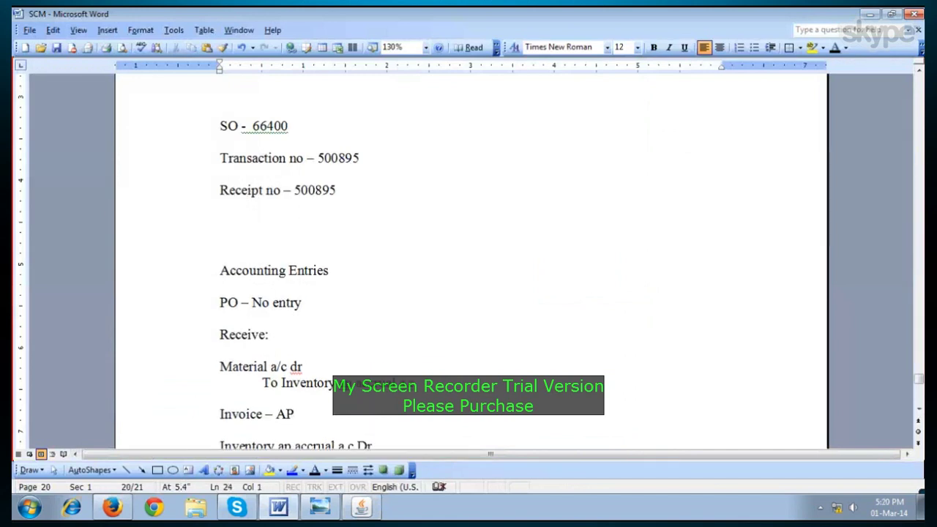
# Switch back to Oracle Applications, close the Receipts window, and collapse the expanded navigator entries
pyautogui.click(359, 509)
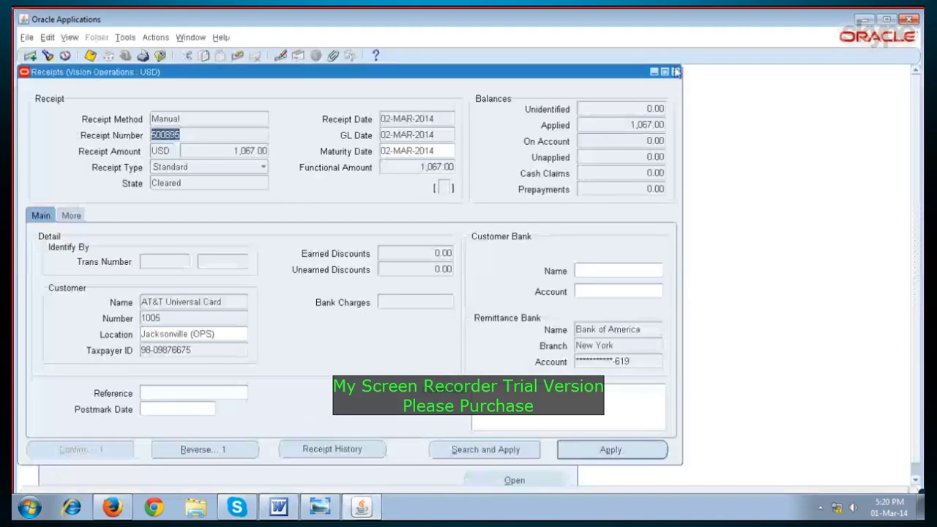
pyautogui.click(675, 74)
pyautogui.click(64, 280)
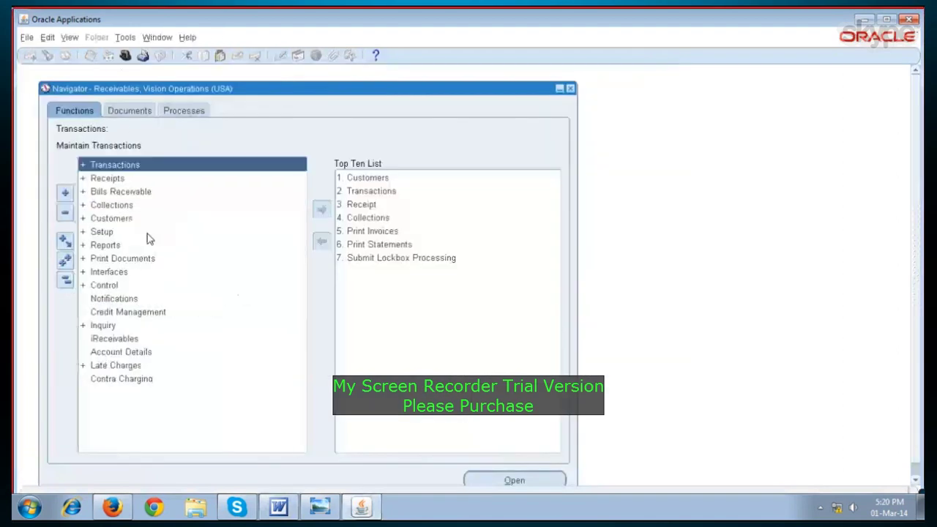
# Switch the responsibility to Cash Management, Vision Operations (USA) by searching for names beginning with "c"
pyautogui.click(125, 57)
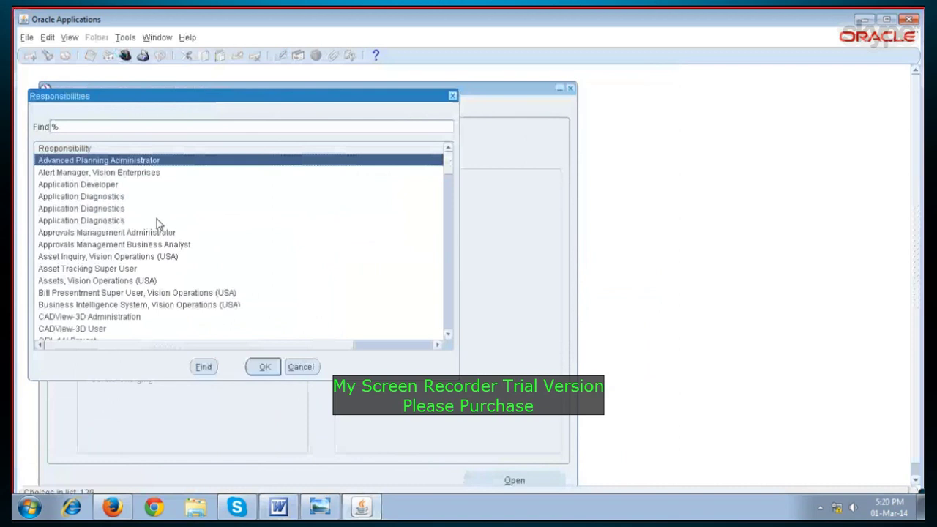
pyautogui.write('c')
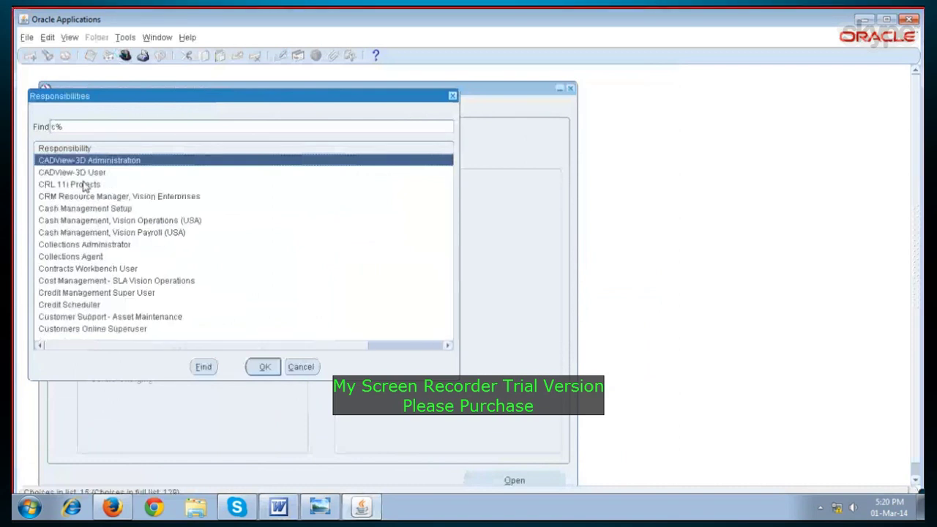
pyautogui.click(90, 295)
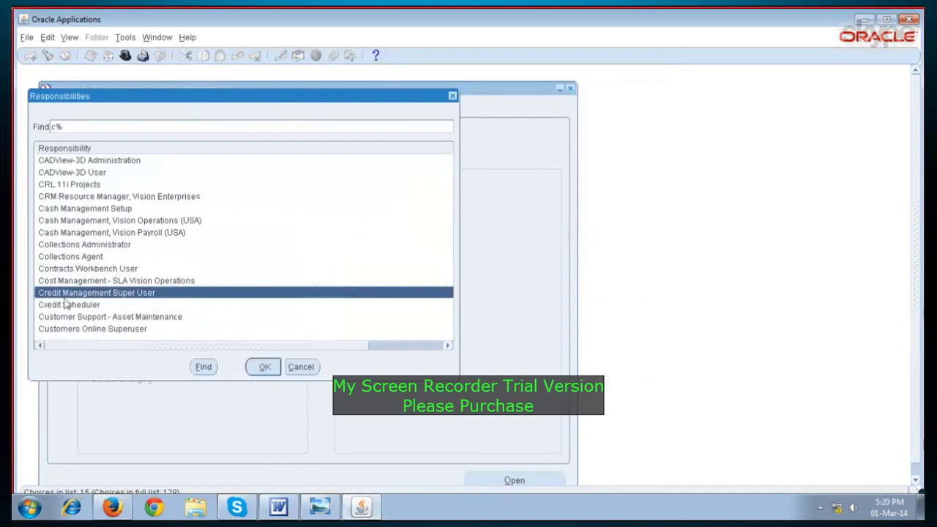
pyautogui.click(88, 234)
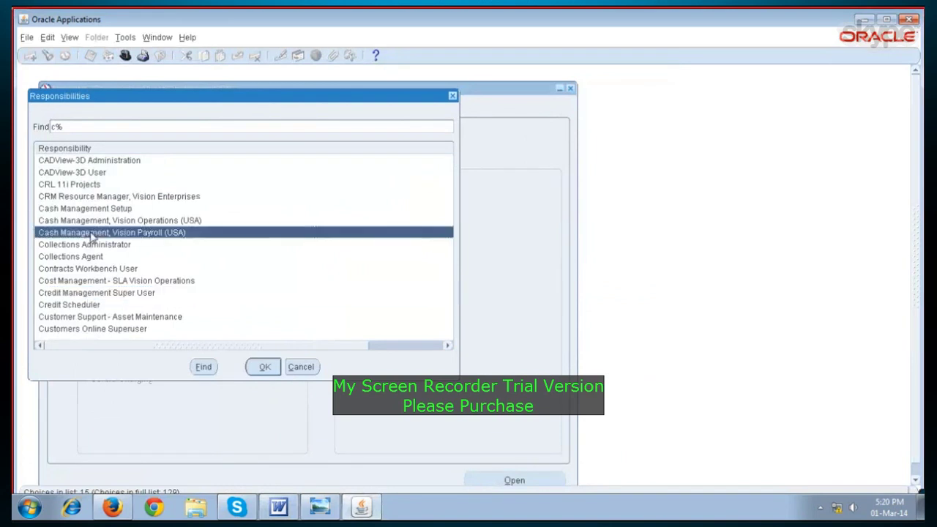
pyautogui.click(171, 221)
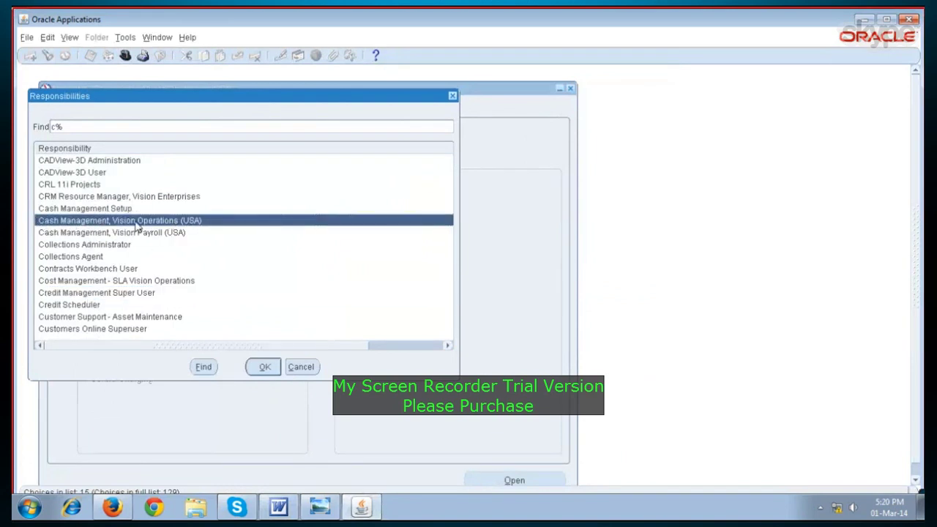
pyautogui.click(266, 370)
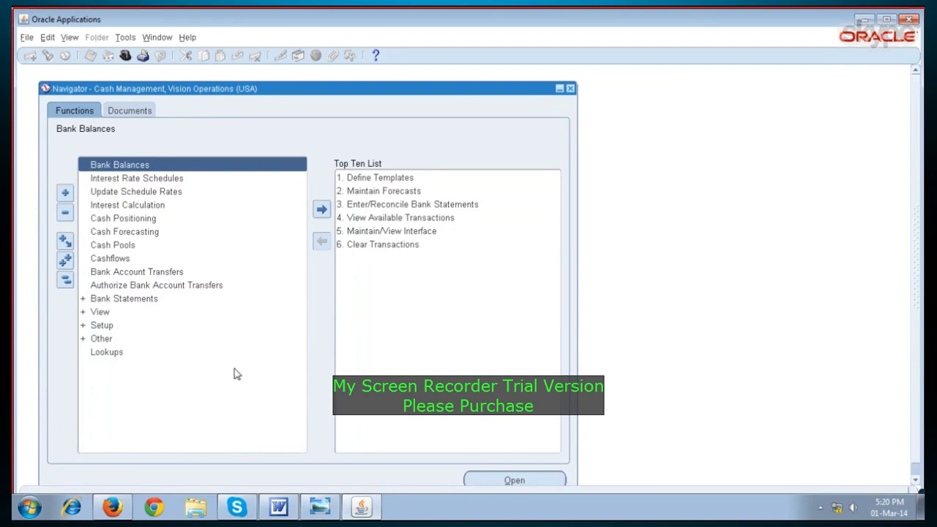
# Open Clear Transactions from Manual Clearing under Bank Statements, consulting the business flow diagram in Windows Photo Viewer along the way
pyautogui.doubleClick(129, 301)
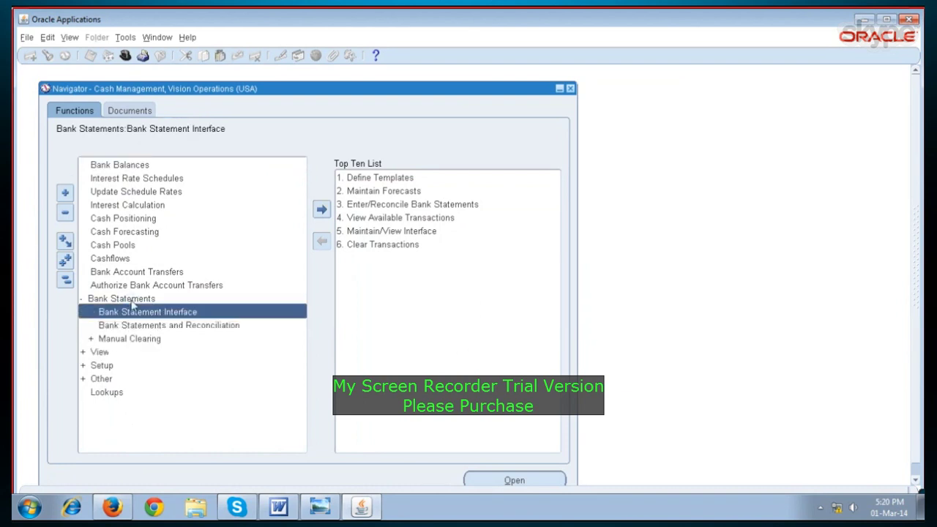
pyautogui.doubleClick(153, 340)
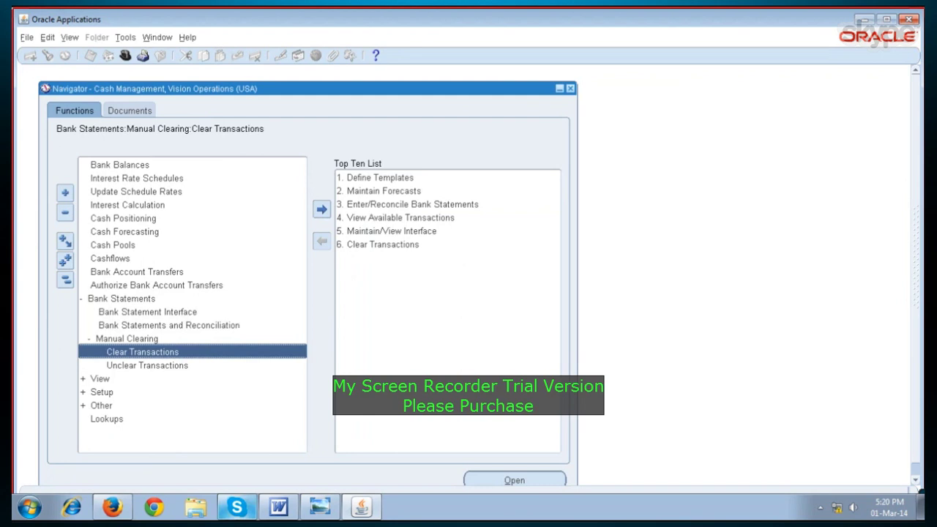
pyautogui.click(319, 507)
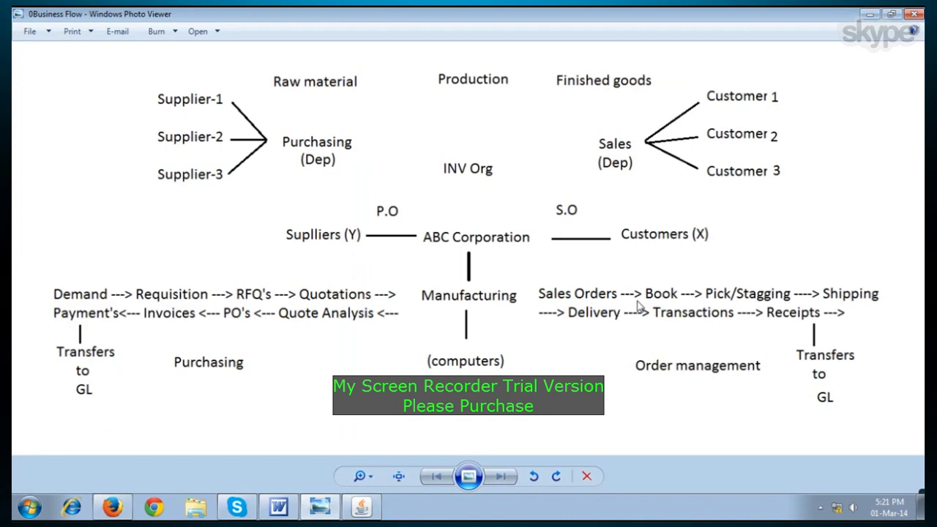
pyautogui.click(364, 508)
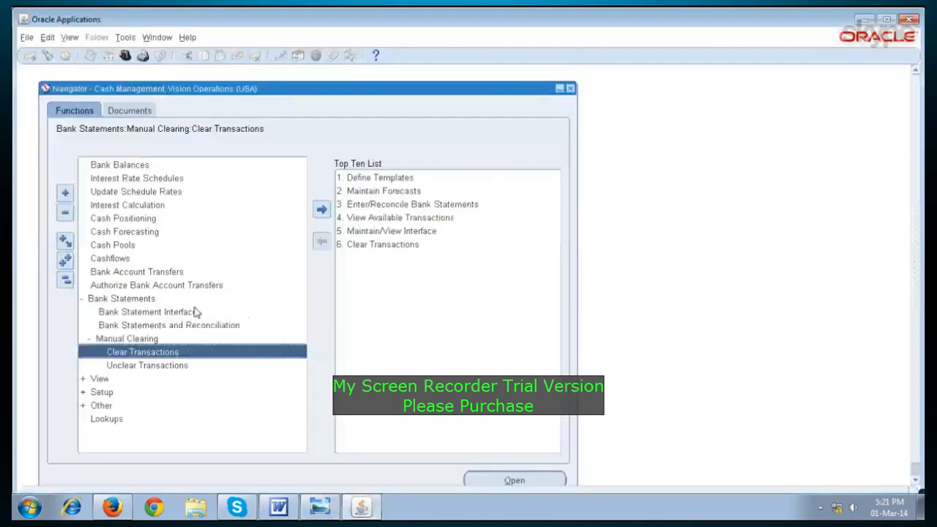
pyautogui.doubleClick(210, 352)
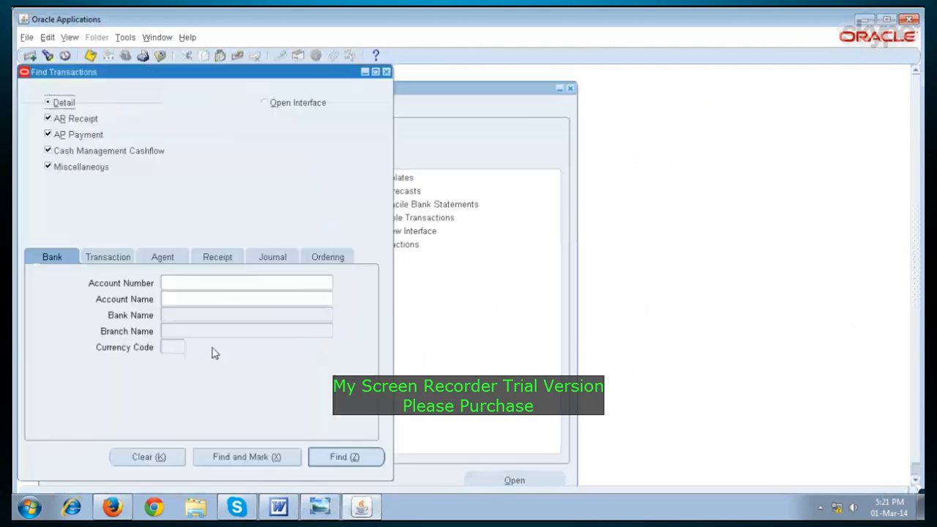
# Find transactions for the Bank of America BofA-204 account, excluding Cash Management Cashflow and Miscellaneous
pyautogui.click(68, 151)
pyautogui.click(69, 167)
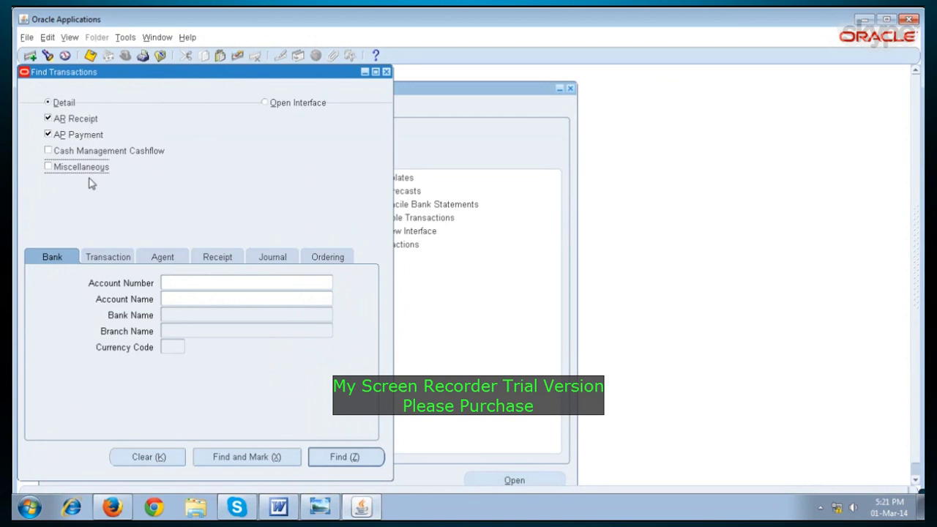
pyautogui.click(186, 284)
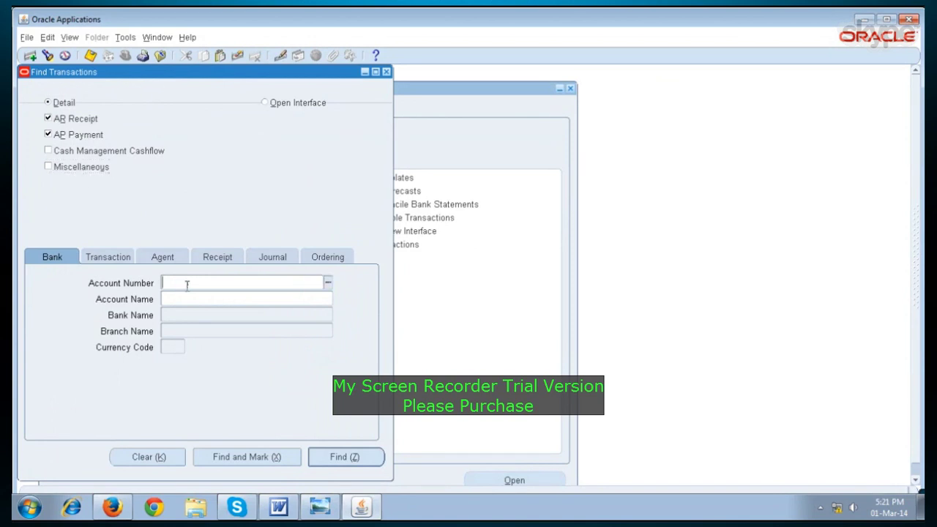
pyautogui.click(326, 282)
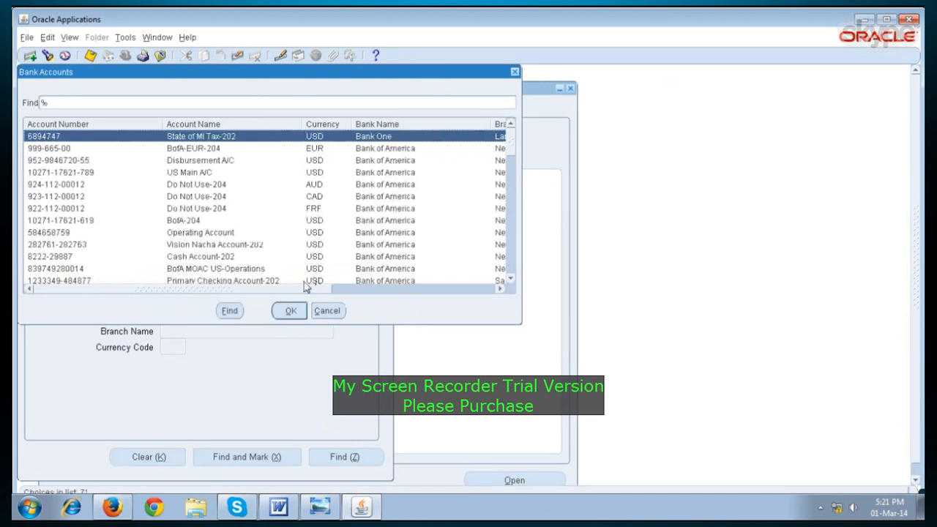
pyautogui.click(202, 223)
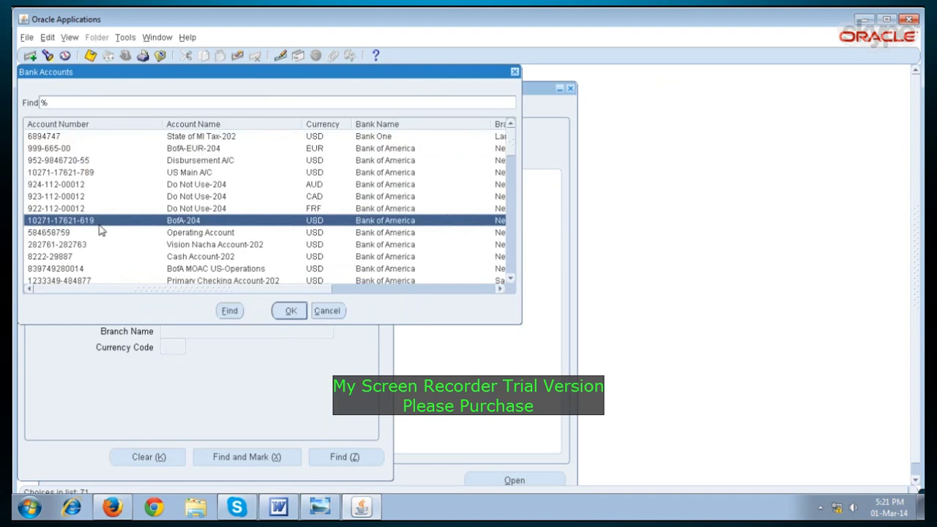
pyautogui.click(291, 312)
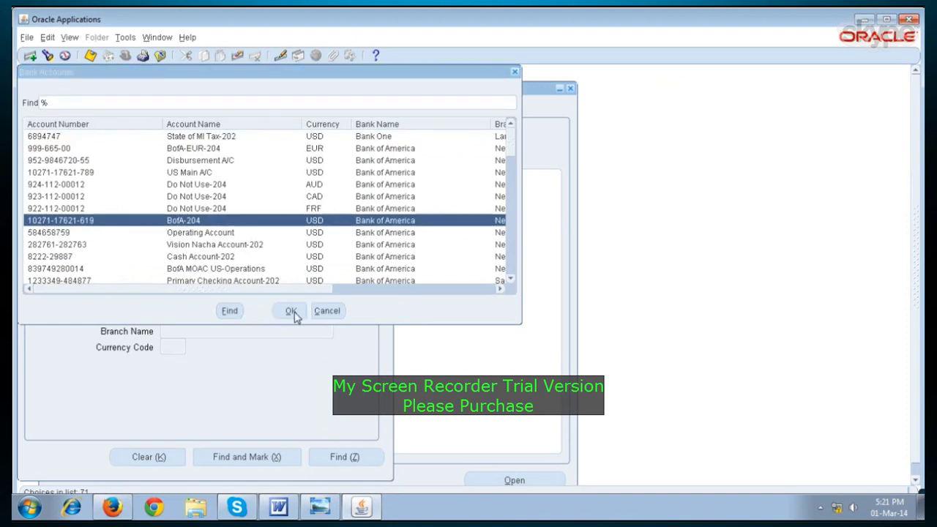
pyautogui.click(326, 456)
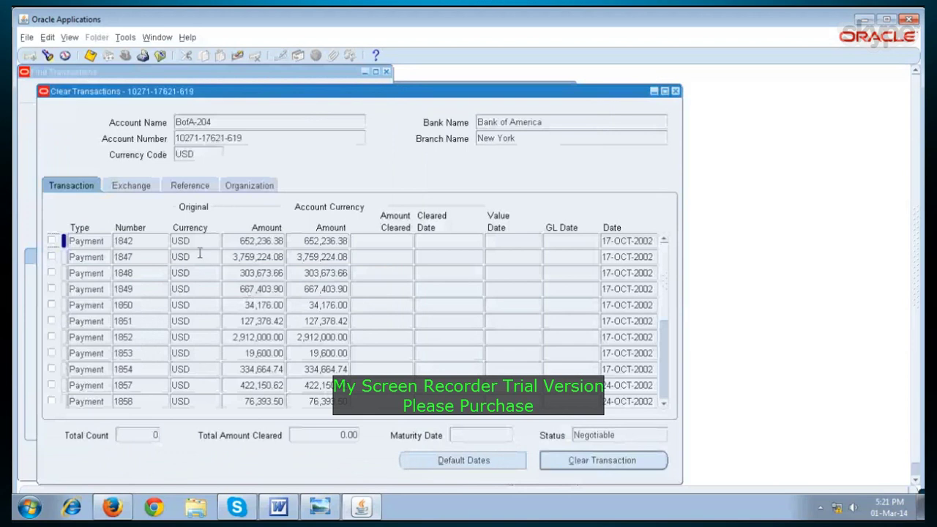
# Look up the payment number noted in the SCM Word document, and return to Oracle Applications
pyautogui.click(279, 506)
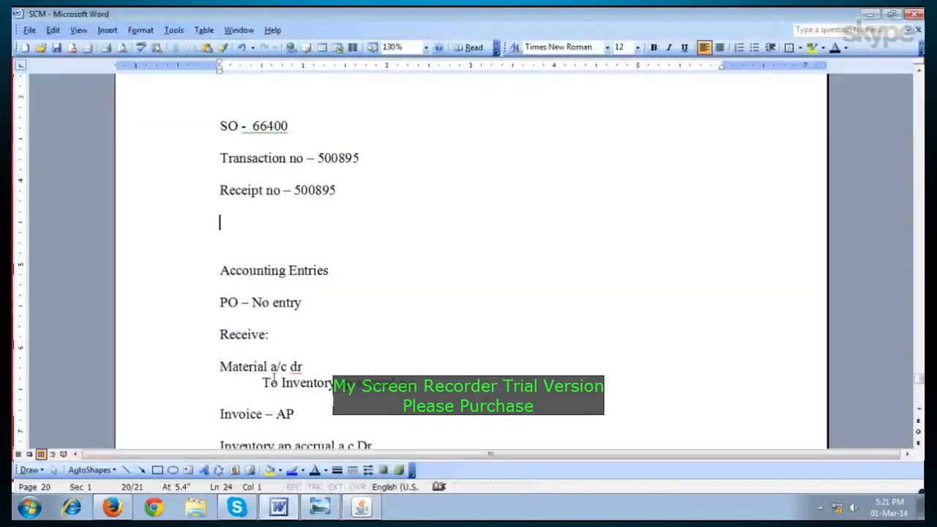
pyautogui.scroll(3, 284, 193)
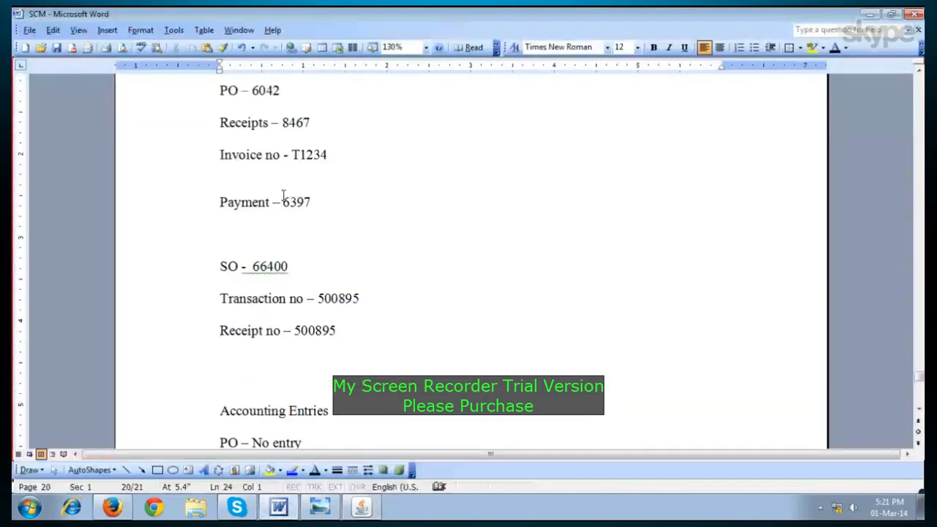
pyautogui.click(311, 202)
pyautogui.click(362, 505)
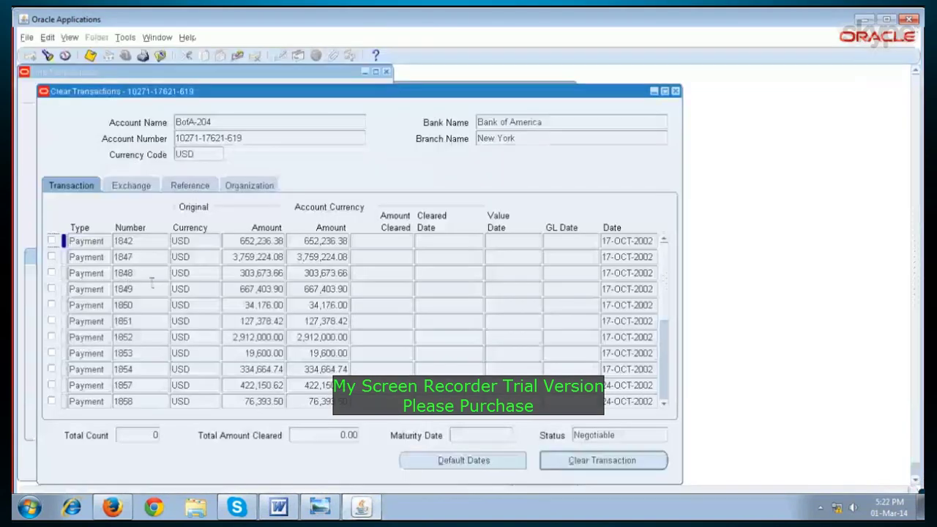
# Locate payment 6397 in the Clear Transactions list and mark it for clearing
pyautogui.click(150, 288)
pyautogui.scroll(-5, 161, 297)
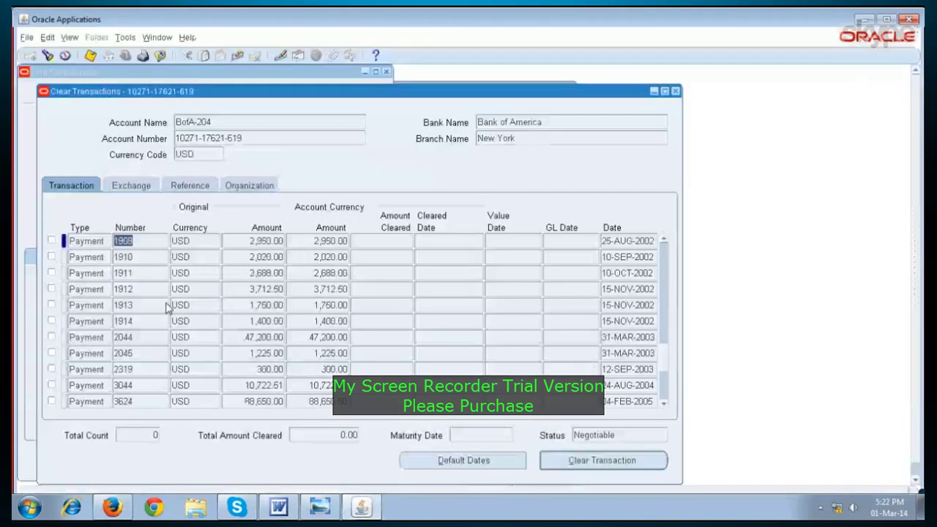
pyautogui.scroll(-10, 167, 306)
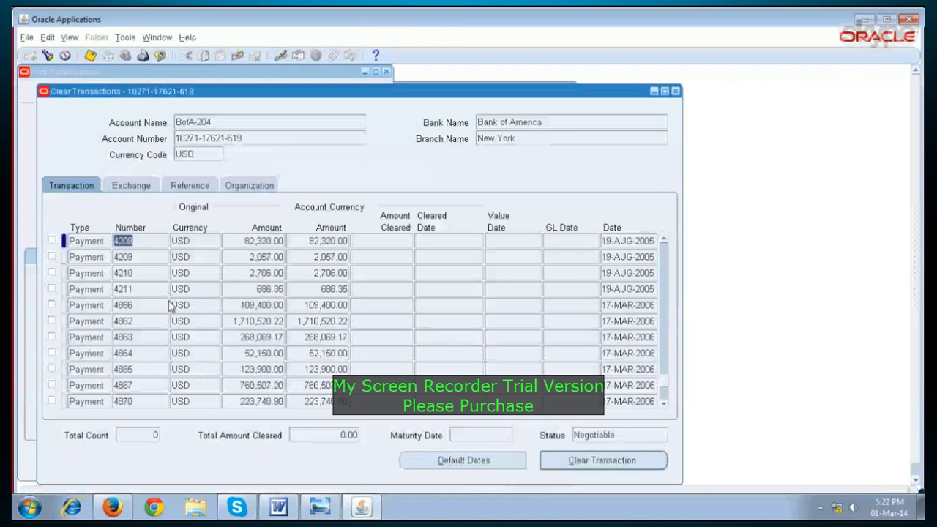
pyautogui.scroll(-5, 168, 297)
pyautogui.scroll(-5, 169, 293)
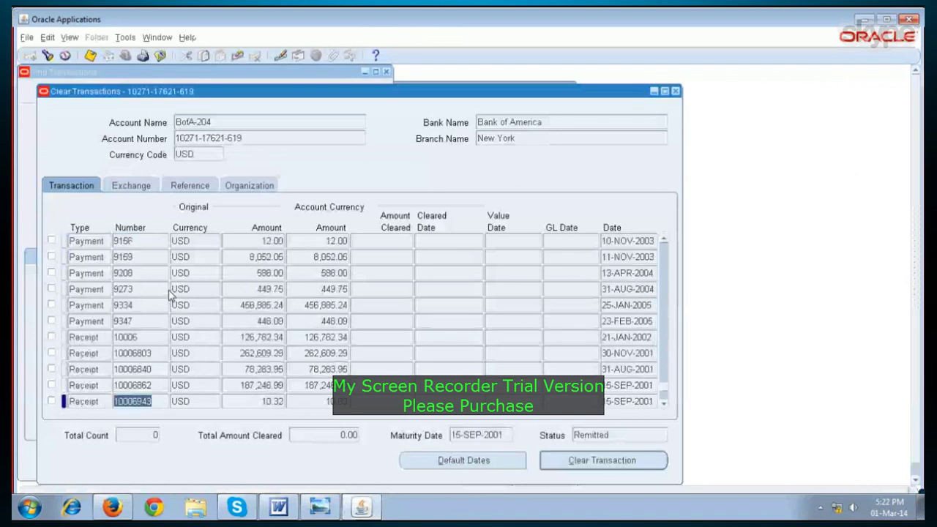
pyautogui.scroll(5, 168, 293)
pyautogui.scroll(5, 168, 293)
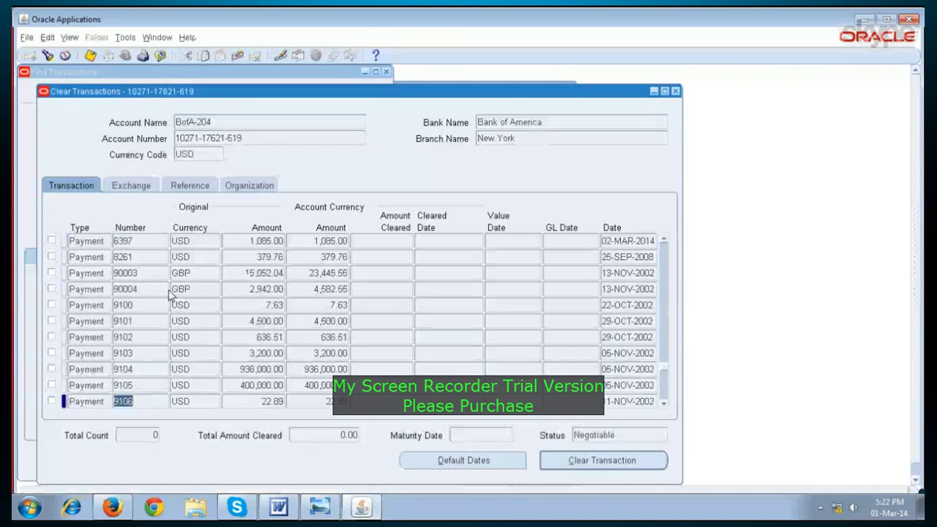
pyautogui.click(153, 243)
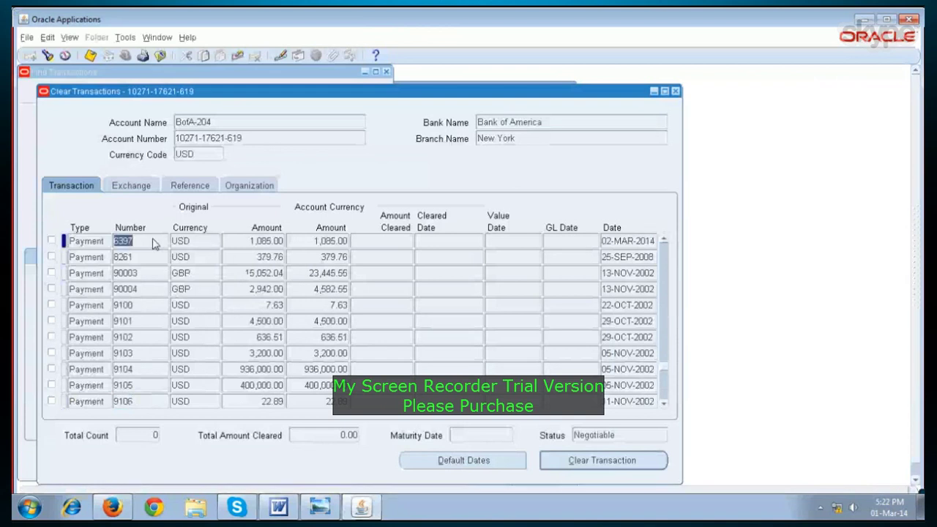
pyautogui.click(52, 243)
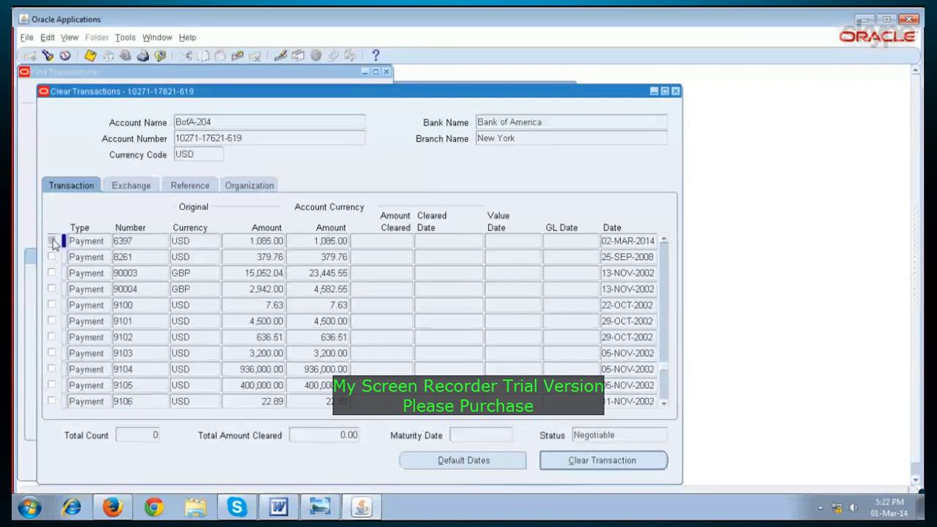
pyautogui.click(52, 242)
pyautogui.click(623, 246)
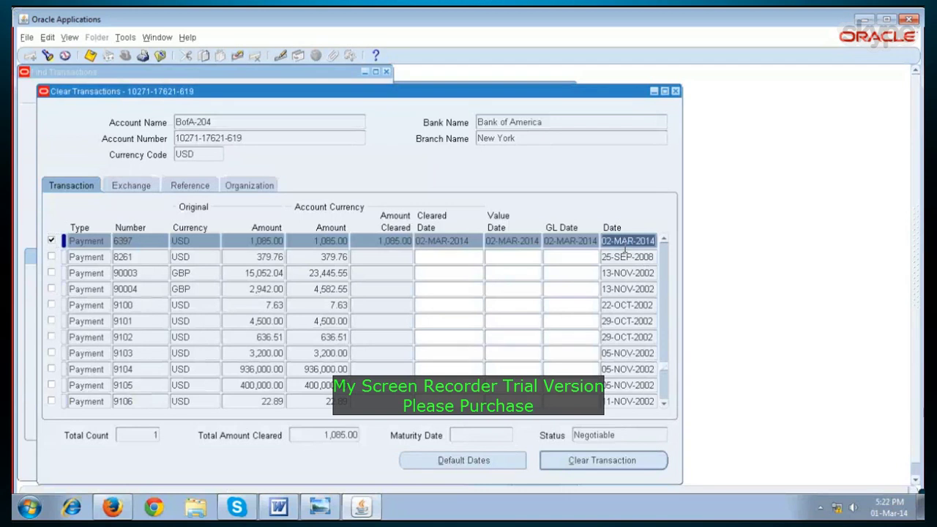
# Check the receipt number noted in the SCM Word document, and switch back to Oracle Applications
pyautogui.click(278, 507)
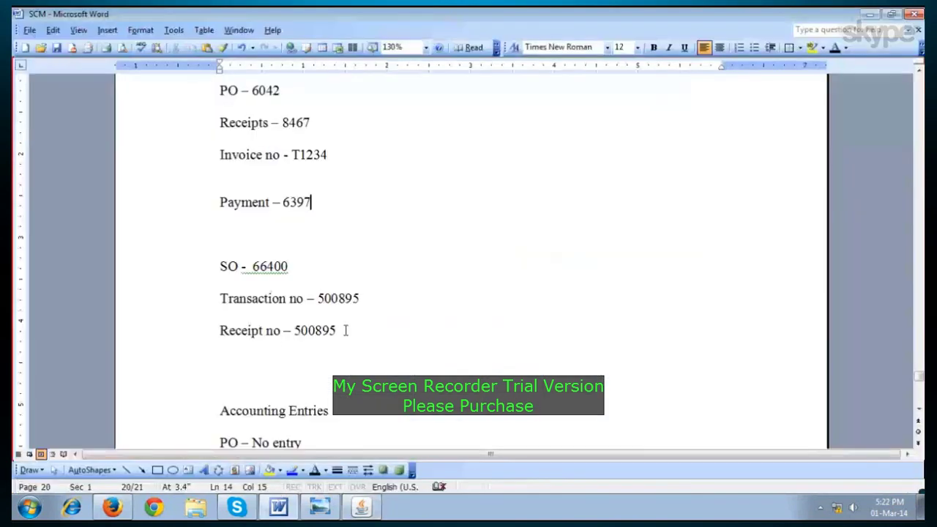
pyautogui.click(284, 505)
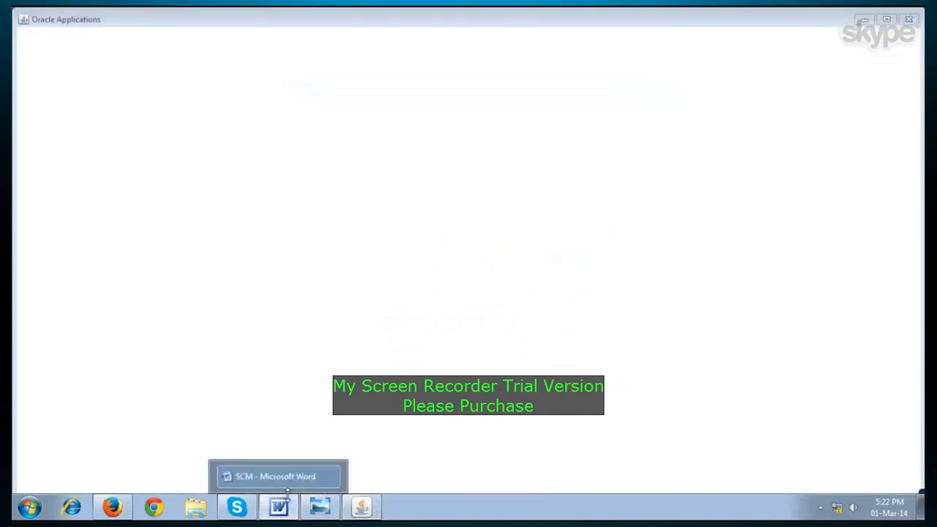
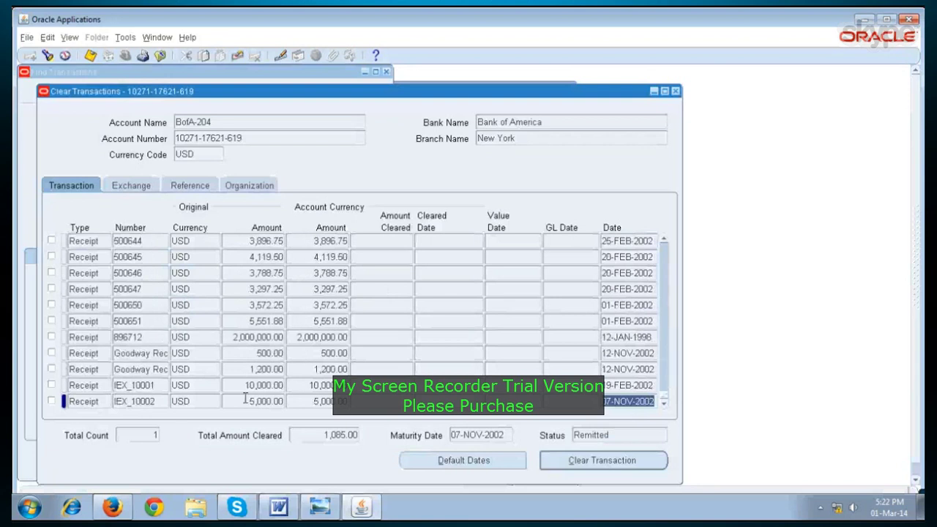
pyautogui.click(293, 515)
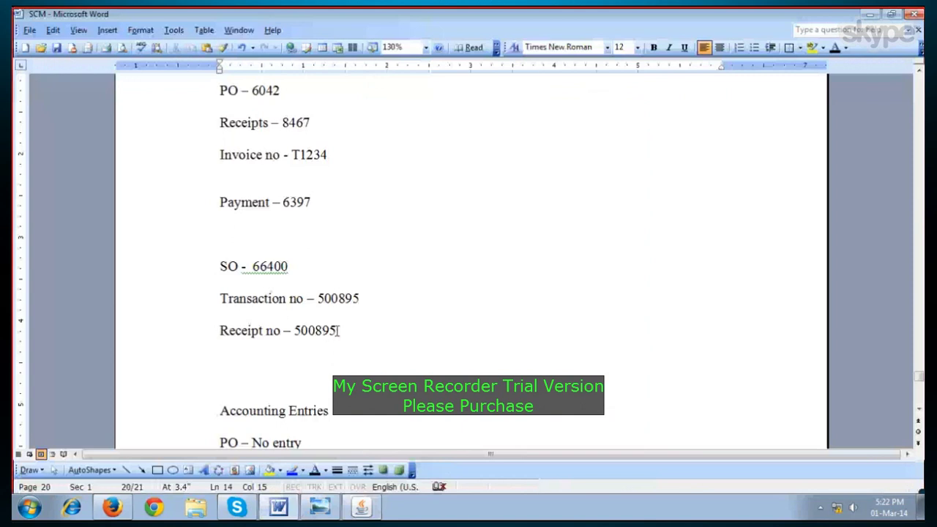
pyautogui.click(358, 501)
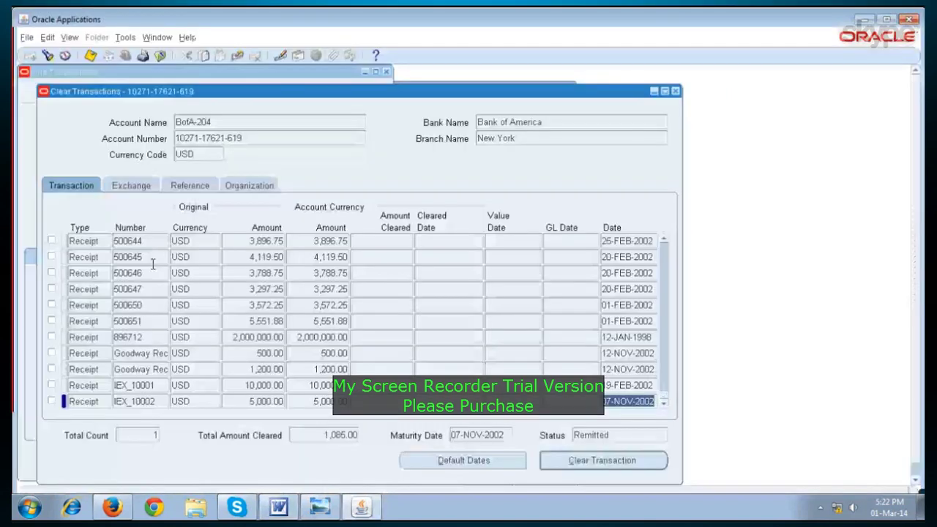
# Search the BofA-204 transaction list for receipt 500895
pyautogui.press('Down')
pyautogui.press('Down')
pyautogui.press('Down')
pyautogui.press('Down')
pyautogui.press('Down')
pyautogui.press('Down')
pyautogui.press('Down')
pyautogui.press('Down')
pyautogui.press('Down')
pyautogui.press('Down')
pyautogui.press('Down')
pyautogui.press('Down')
pyautogui.press('Down')
pyautogui.press('Down')
pyautogui.press('Down')
pyautogui.press('Down')
pyautogui.press('Down')
pyautogui.press('Down')
pyautogui.press('Down')
pyautogui.press('Down')
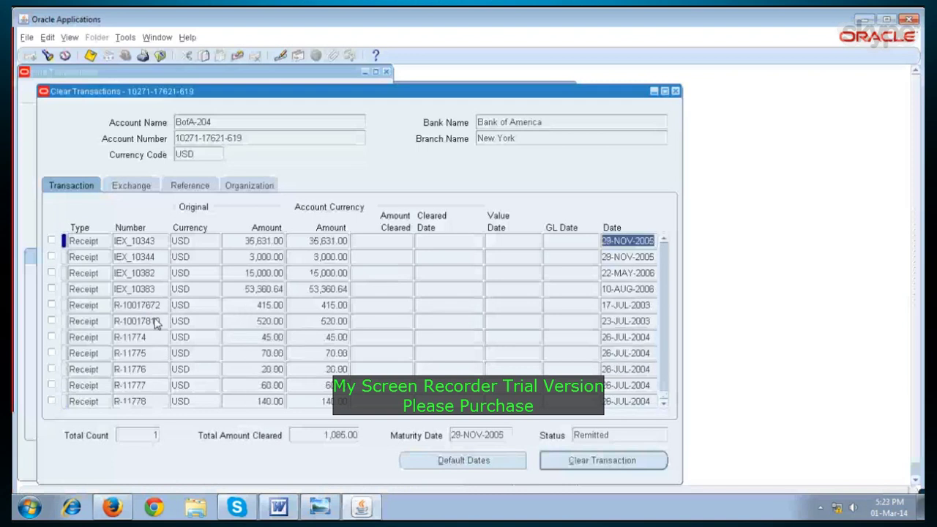
pyautogui.press('Up')
pyautogui.press('Up')
pyautogui.press('Up')
pyautogui.press('Up')
pyautogui.press('Up')
pyautogui.press('Up')
pyautogui.press('Up')
pyautogui.press('Up')
pyautogui.press('Up')
pyautogui.press('Up')
pyautogui.press('Up')
pyautogui.press('Up')
pyautogui.press('Up')
pyautogui.press('Up')
pyautogui.press('Up')
pyautogui.press('Up')
pyautogui.press('Up')
pyautogui.press('Up')
pyautogui.press('Up')
pyautogui.press('Up')
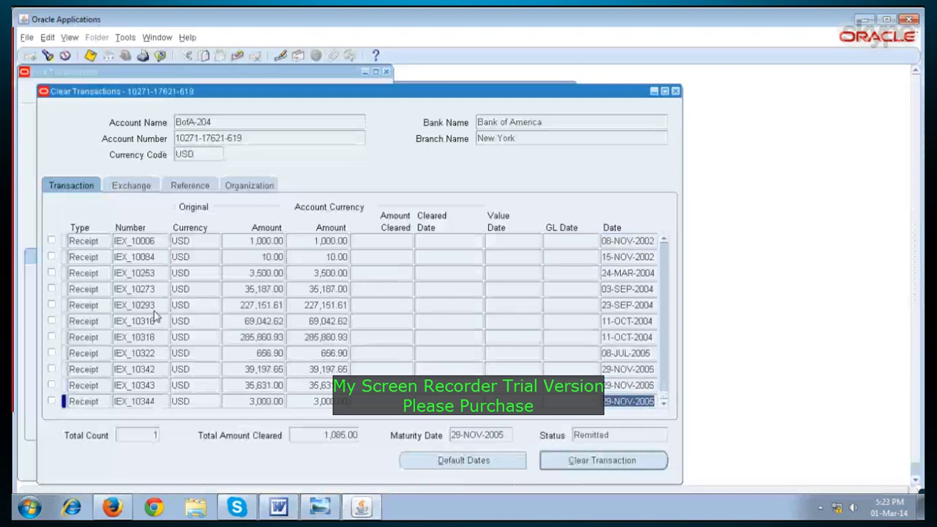
pyautogui.press('Up')
pyautogui.press('Up')
pyautogui.press('Up')
pyautogui.press('Up')
pyautogui.press('Up')
pyautogui.press('Up')
pyautogui.press('Up')
pyautogui.press('Up')
pyautogui.press('Up')
pyautogui.press('Up')
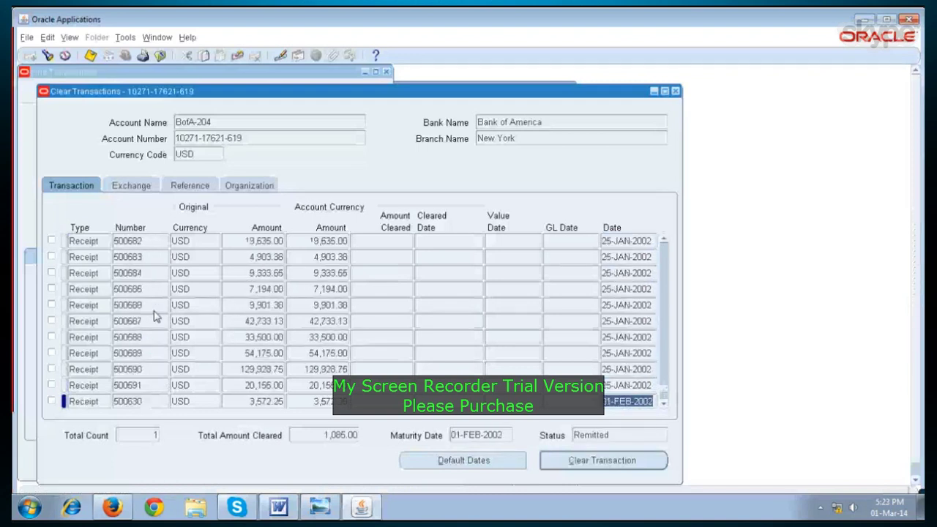
pyautogui.press('Up')
pyautogui.press('Up')
pyautogui.press('Up')
pyautogui.press('Up')
pyautogui.press('Up')
pyautogui.press('Up')
pyautogui.press('Up')
pyautogui.press('Up')
pyautogui.press('Up')
pyautogui.press('Up')
pyautogui.press('Up')
pyautogui.press('Up')
pyautogui.press('Up')
pyautogui.press('Up')
pyautogui.press('Up')
pyautogui.press('Up')
pyautogui.press('Up')
pyautogui.press('Up')
pyautogui.press('Up')
pyautogui.press('Up')
pyautogui.press('Up')
pyautogui.press('Up')
pyautogui.press('Up')
pyautogui.press('Up')
pyautogui.press('Up')
pyautogui.press('Up')
pyautogui.press('Up')
pyautogui.press('Up')
pyautogui.press('Up')
pyautogui.press('Up')
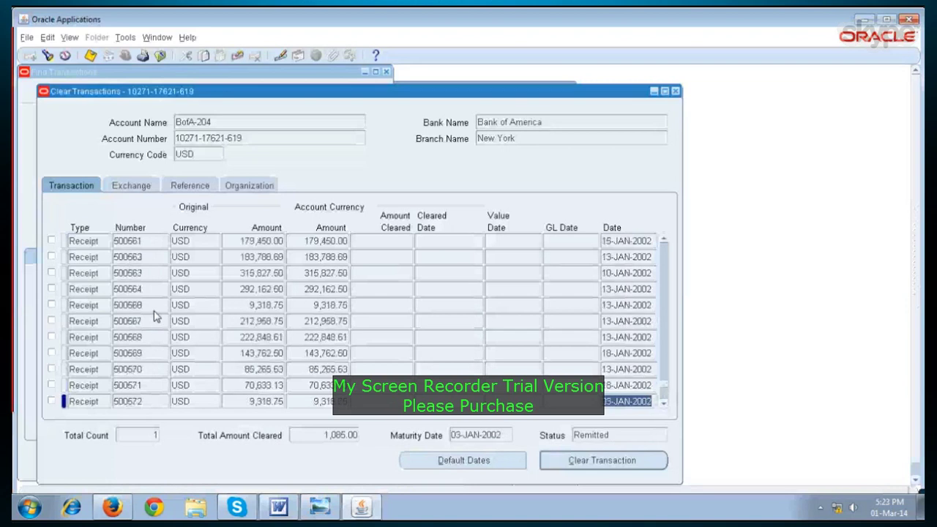
pyautogui.press('Up')
pyautogui.press('Up')
pyautogui.press('Up')
pyautogui.press('Up')
pyautogui.press('Up')
pyautogui.press('Up')
pyautogui.press('Up')
pyautogui.press('Up')
pyautogui.press('Up')
pyautogui.press('Up')
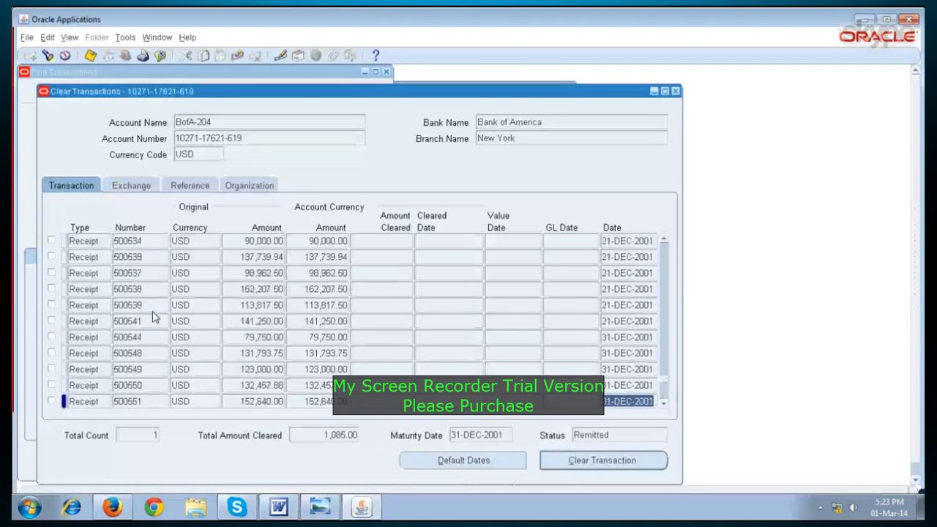
pyautogui.press('Up')
pyautogui.press('Up')
pyautogui.press('Up')
pyautogui.press('Up')
pyautogui.press('Up')
pyautogui.press('Up')
pyautogui.press('Up')
pyautogui.press('Up')
pyautogui.press('Up')
pyautogui.press('Up')
pyautogui.press('Up')
pyautogui.press('Up')
pyautogui.press('Up')
pyautogui.press('Up')
pyautogui.press('Up')
pyautogui.press('Up')
pyautogui.press('Up')
pyautogui.press('Up')
pyautogui.press('Up')
pyautogui.press('Up')
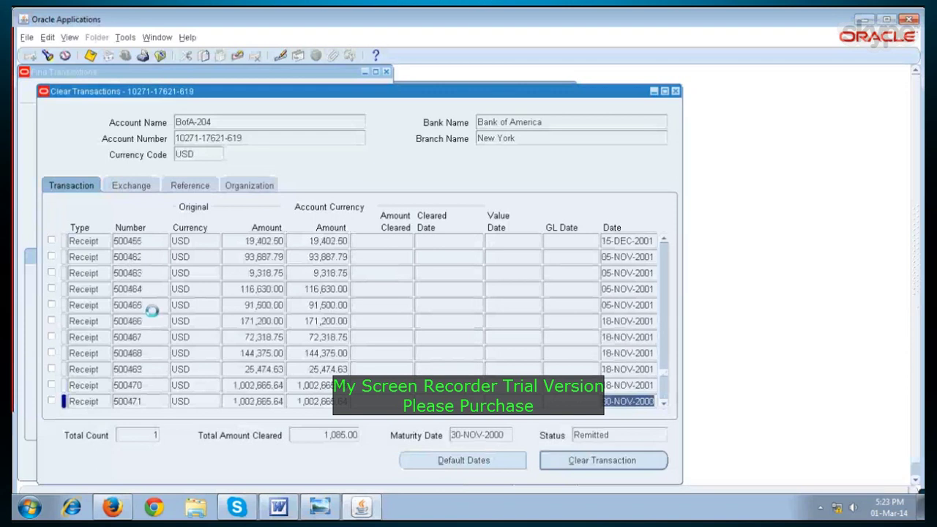
pyautogui.press('Up')
pyautogui.press('Up')
pyautogui.press('Up')
pyautogui.press('Up')
pyautogui.press('Up')
pyautogui.press('Up')
pyautogui.press('Up')
pyautogui.press('Up')
pyautogui.press('Up')
pyautogui.press('Up')
pyautogui.press('Up')
pyautogui.press('Up')
pyautogui.press('Up')
pyautogui.press('Up')
pyautogui.press('Up')
pyautogui.press('Up')
pyautogui.press('Up')
pyautogui.press('Up')
pyautogui.press('Up')
pyautogui.press('Up')
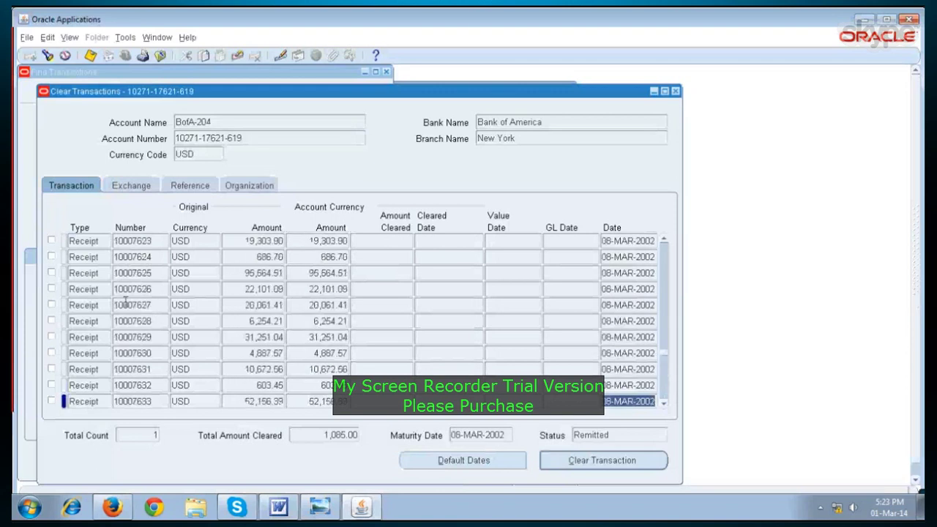
pyautogui.press('Up')
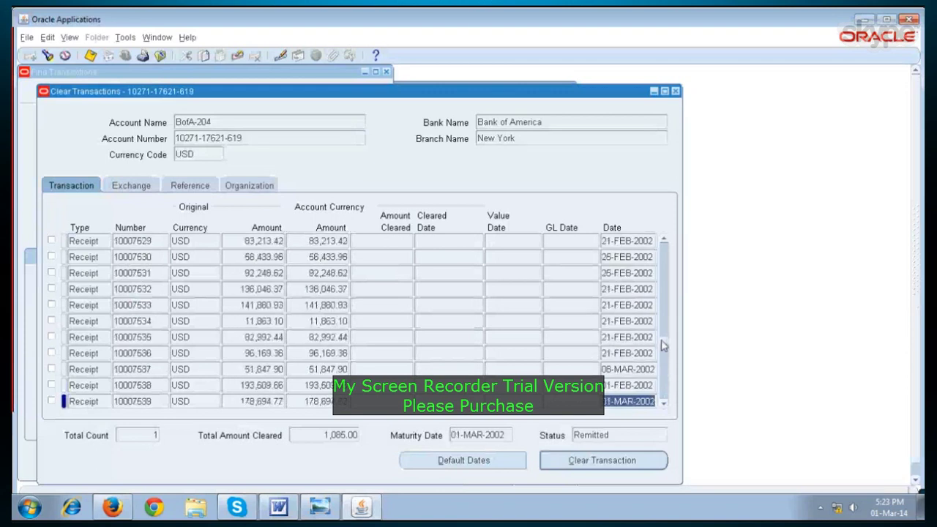
# Return to the marked payment 6397 in the list and clear the transaction
pyautogui.moveTo(664, 344); pyautogui.dragTo(663, 258)
pyautogui.scroll(-5, 175, 294)
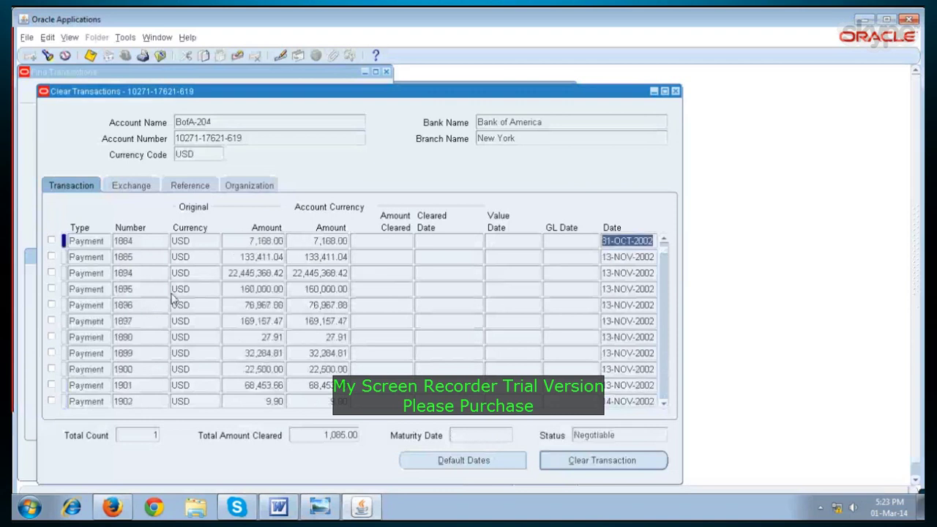
pyautogui.scroll(-10, 170, 293)
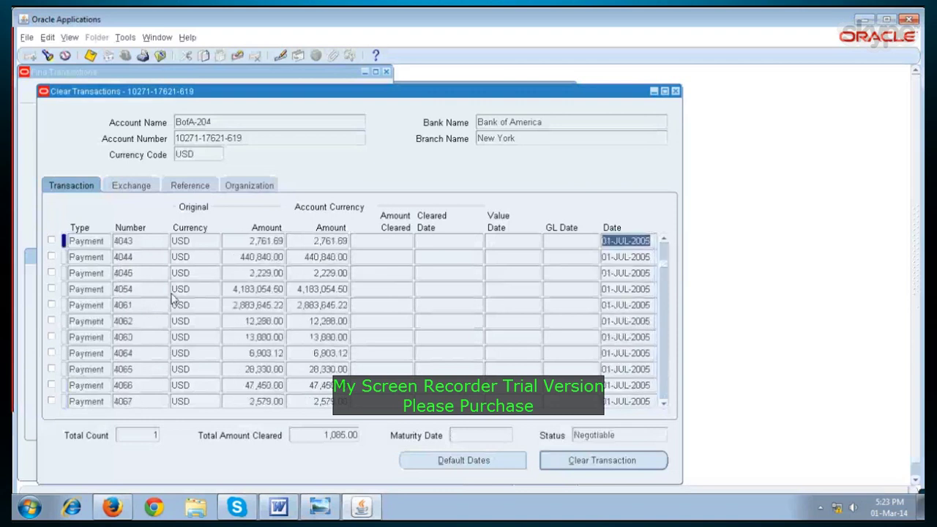
pyautogui.scroll(-3, 170, 295)
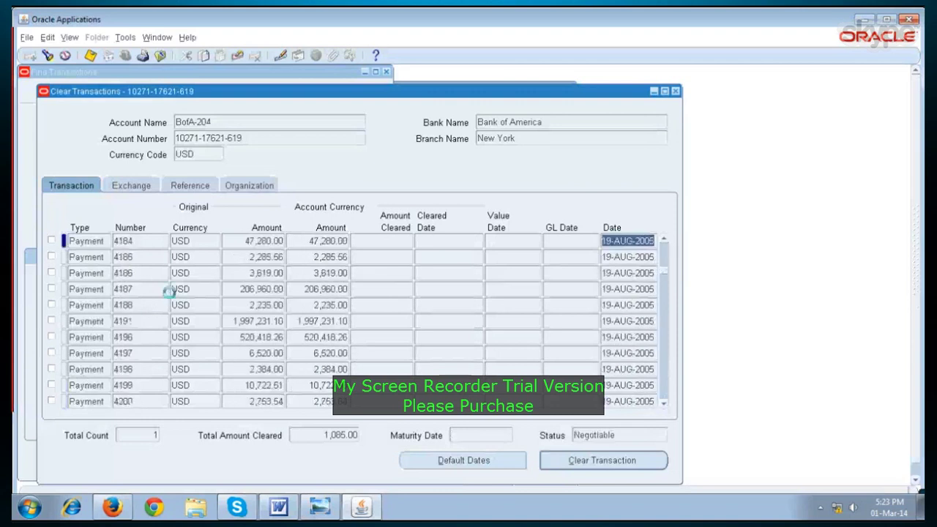
pyautogui.scroll(-6, 170, 293)
pyautogui.scroll(-3, 172, 297)
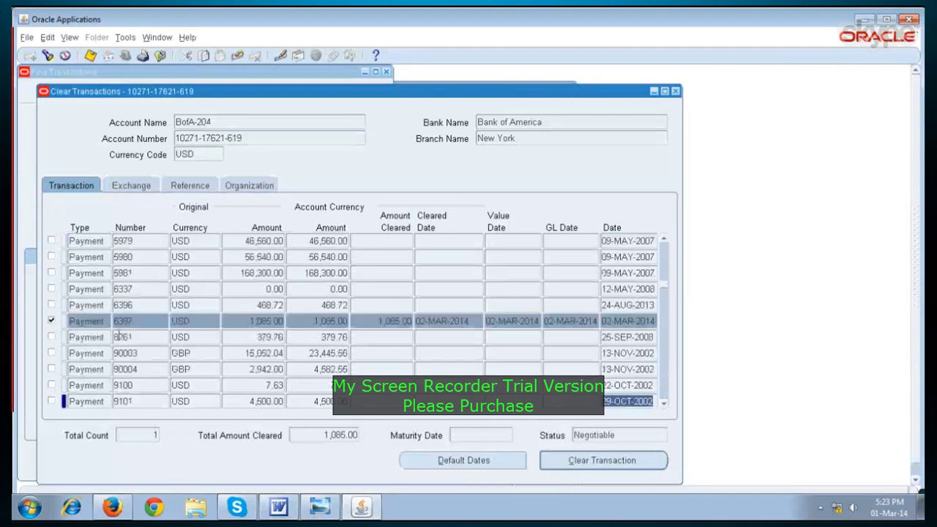
pyautogui.click(575, 469)
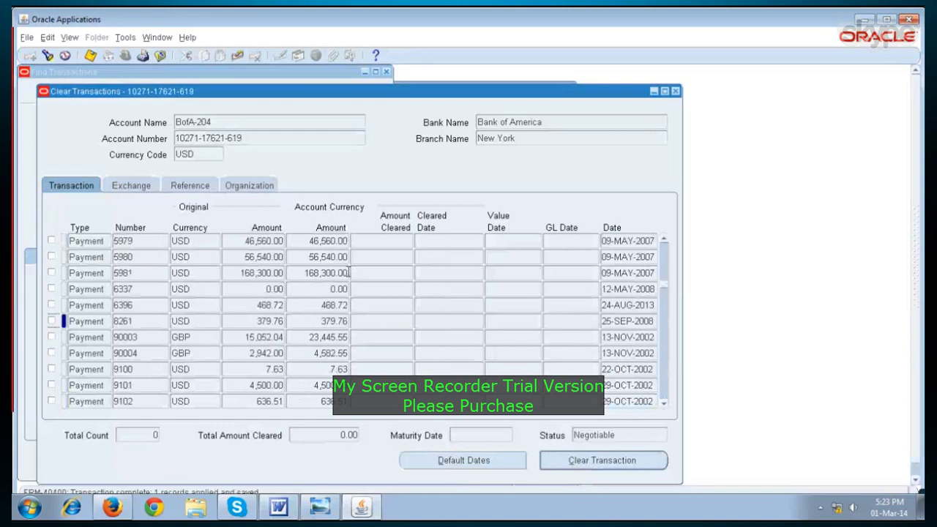
# Save the work and close the Clear Transactions and Find Transactions windows
pyautogui.click(90, 56)
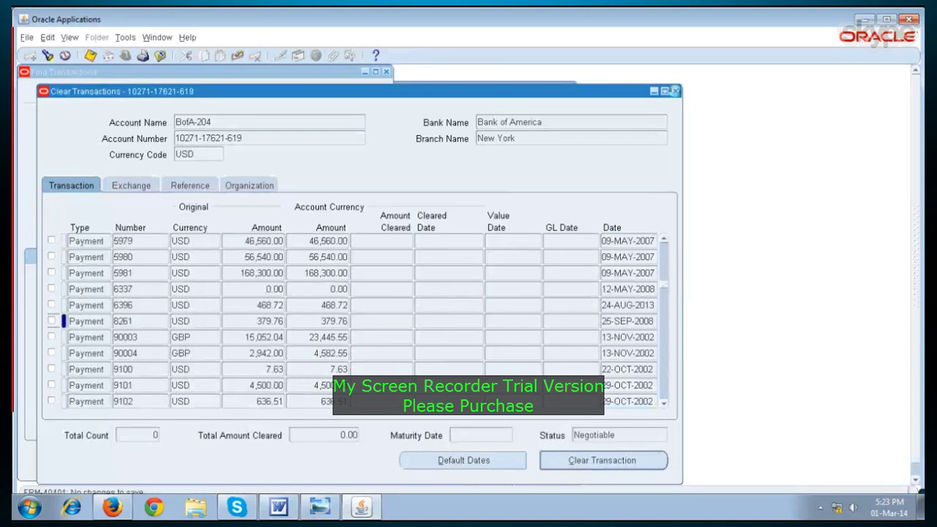
pyautogui.click(675, 91)
pyautogui.click(387, 71)
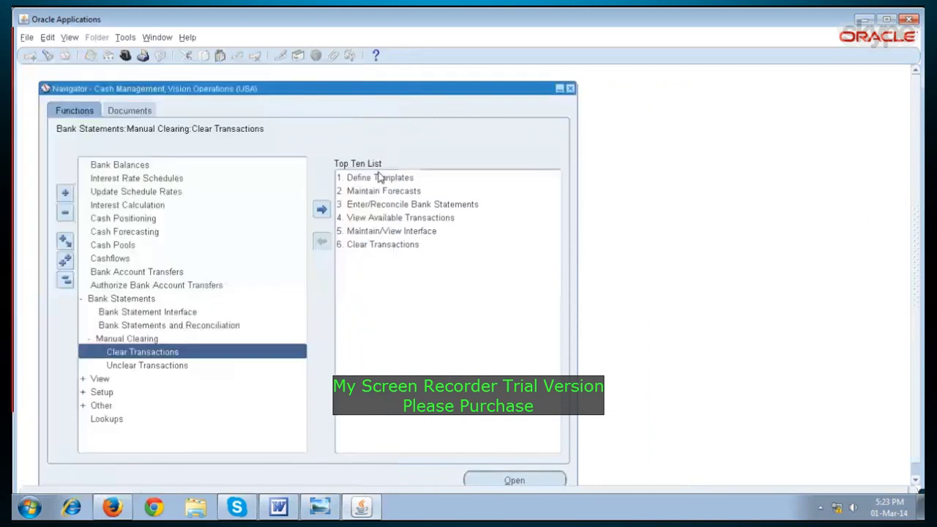
# Open Bank Statements and Reconciliation, and review the BofA-204 statement dated 26-JUN-2008
pyautogui.click(65, 280)
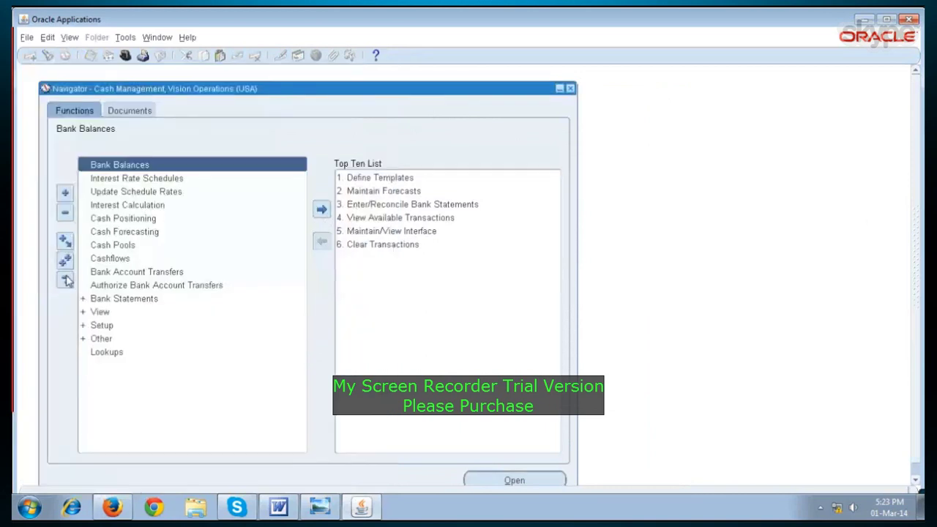
pyautogui.doubleClick(126, 299)
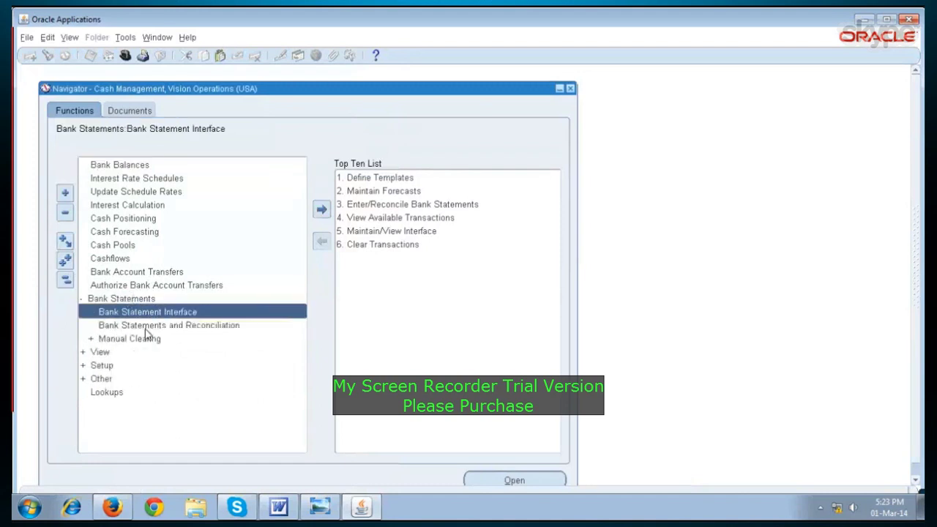
pyautogui.click(195, 329)
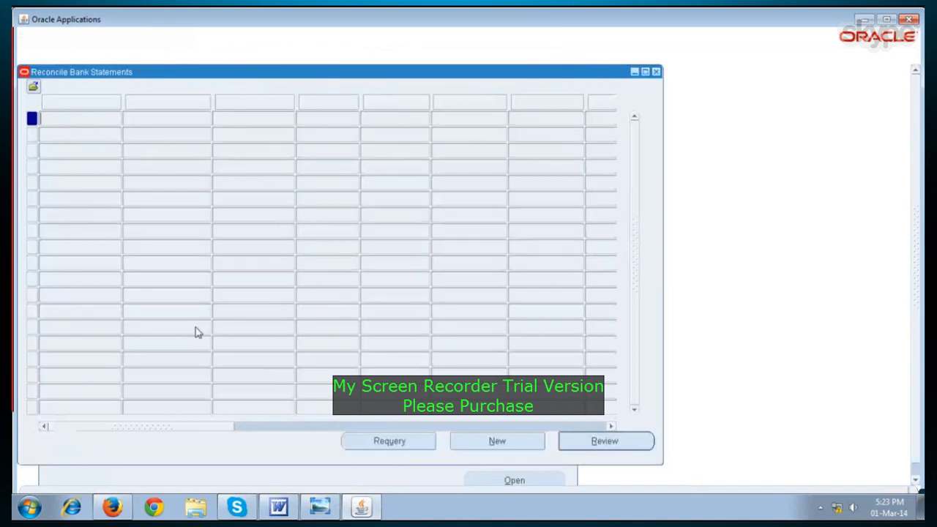
pyautogui.moveTo(108, 119); pyautogui.dragTo(53, 121)
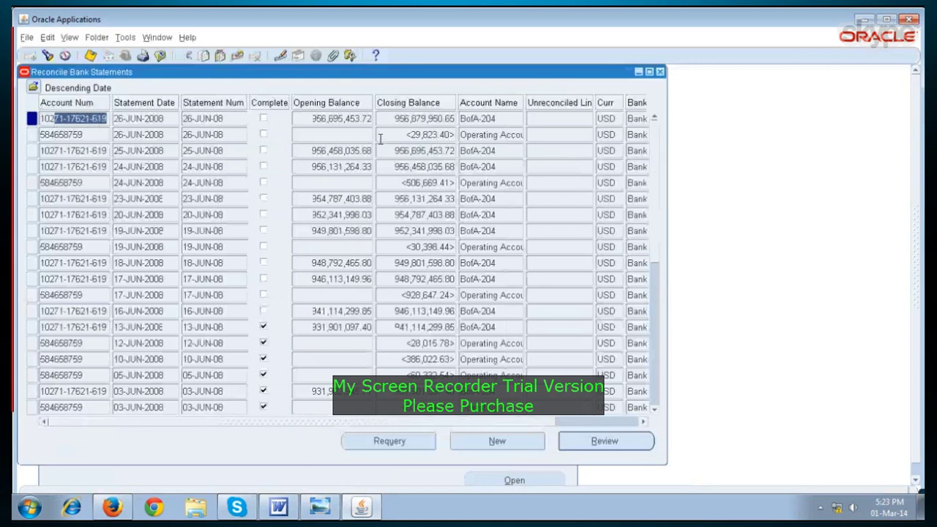
pyautogui.click(591, 443)
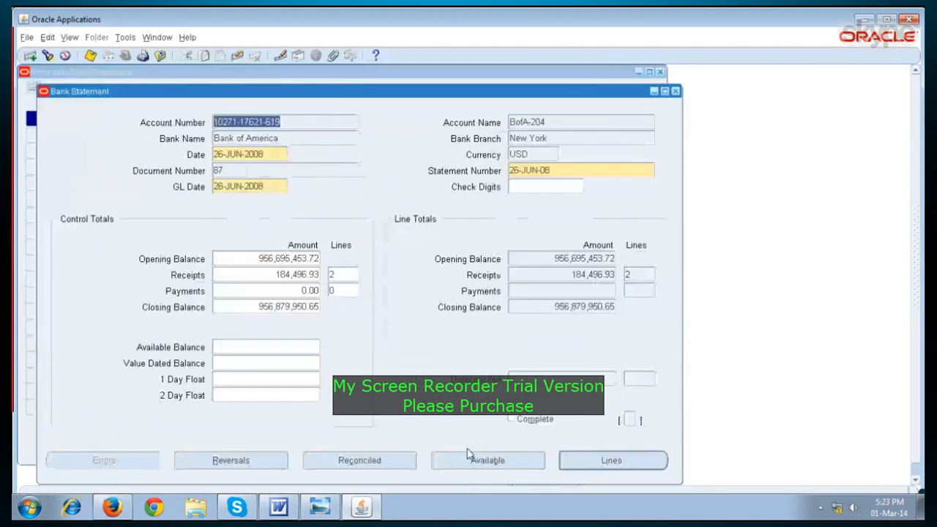
# Compare the receipts and payments in the bank statement's control totals with its line totals
pyautogui.click(534, 293)
pyautogui.click(556, 277)
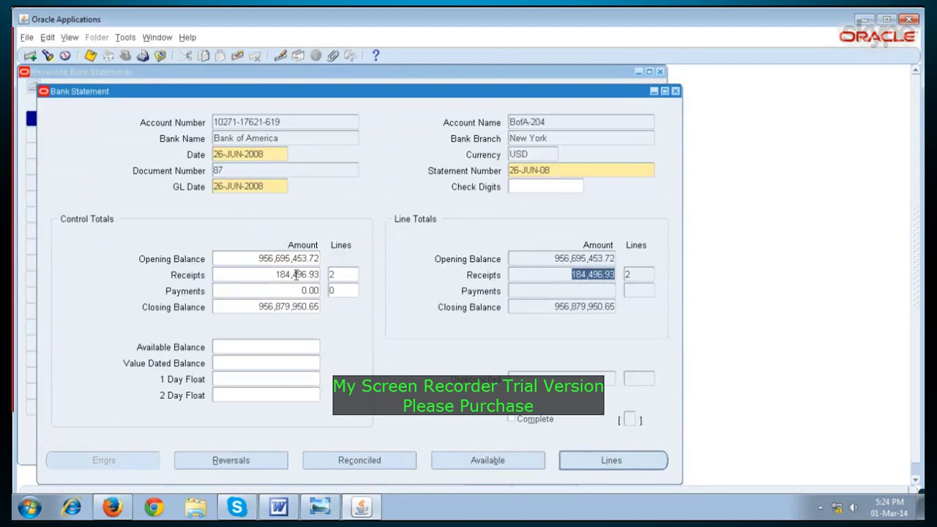
pyautogui.click(355, 275)
pyautogui.click(231, 291)
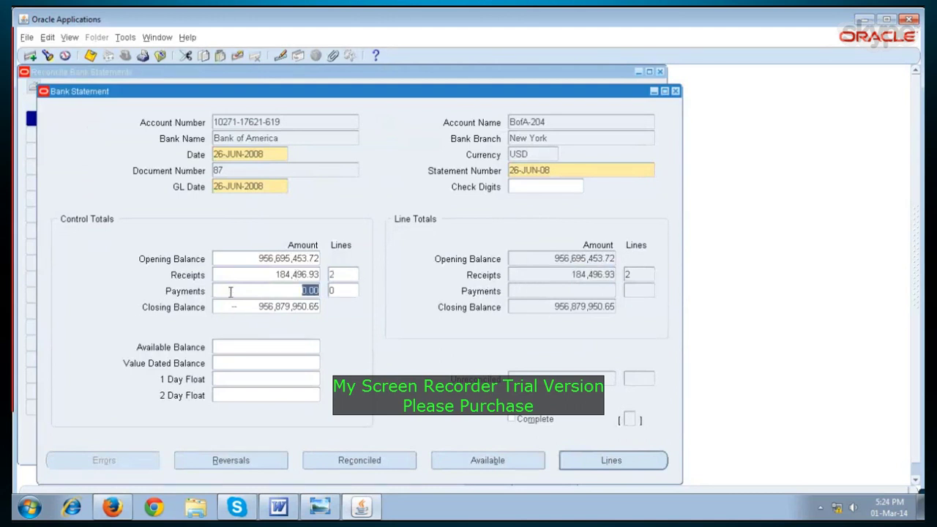
pyautogui.click(537, 291)
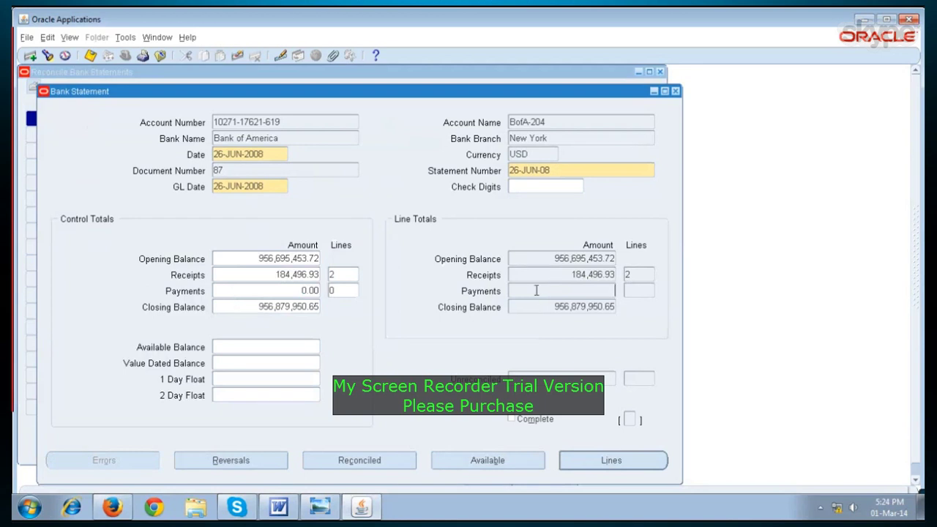
pyautogui.click(639, 276)
# Find the statement's available transactions, limited to the AR Receipt and AP Payment types
pyautogui.click(446, 462)
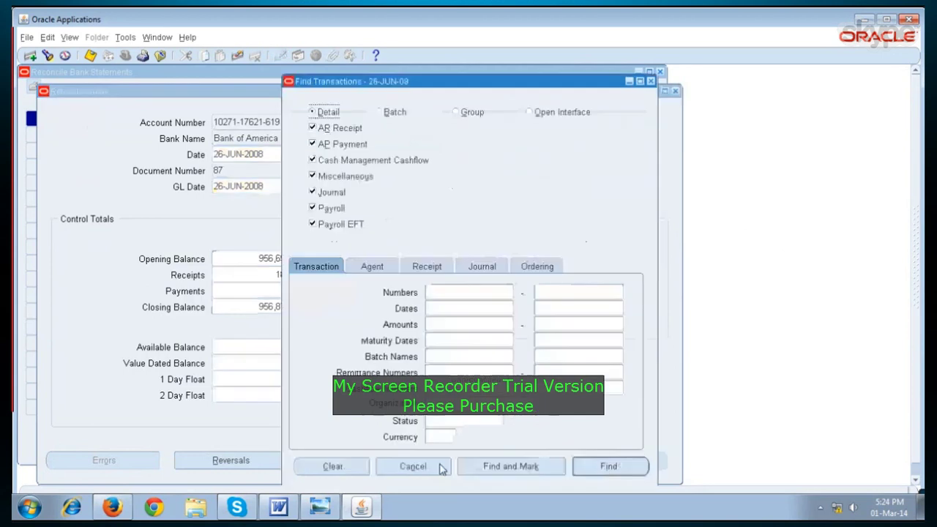
pyautogui.click(321, 160)
pyautogui.click(333, 177)
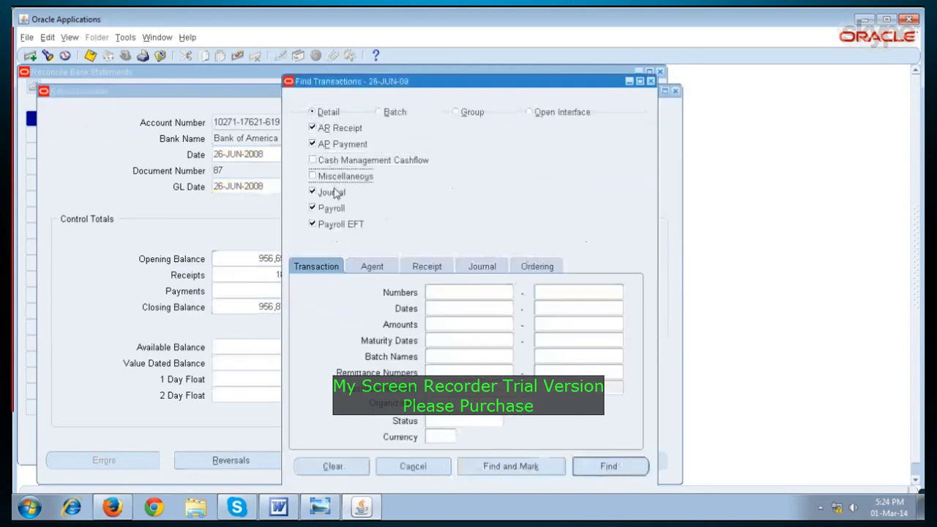
pyautogui.click(332, 192)
pyautogui.click(332, 209)
pyautogui.click(333, 224)
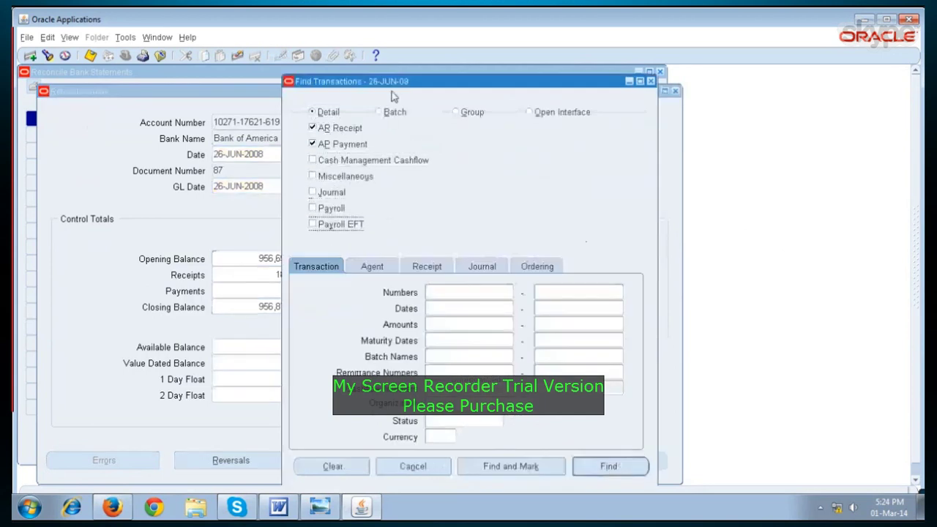
pyautogui.moveTo(393, 82); pyautogui.dragTo(350, 80)
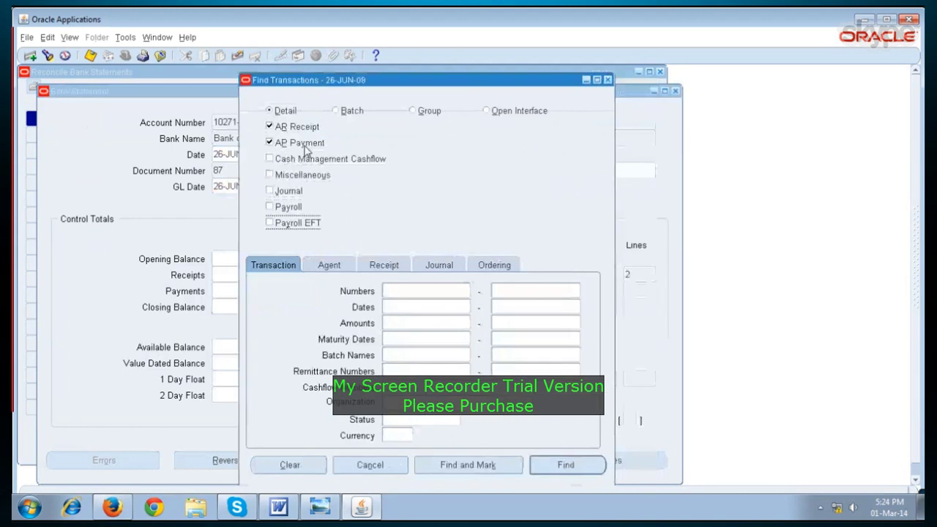
pyautogui.click(545, 462)
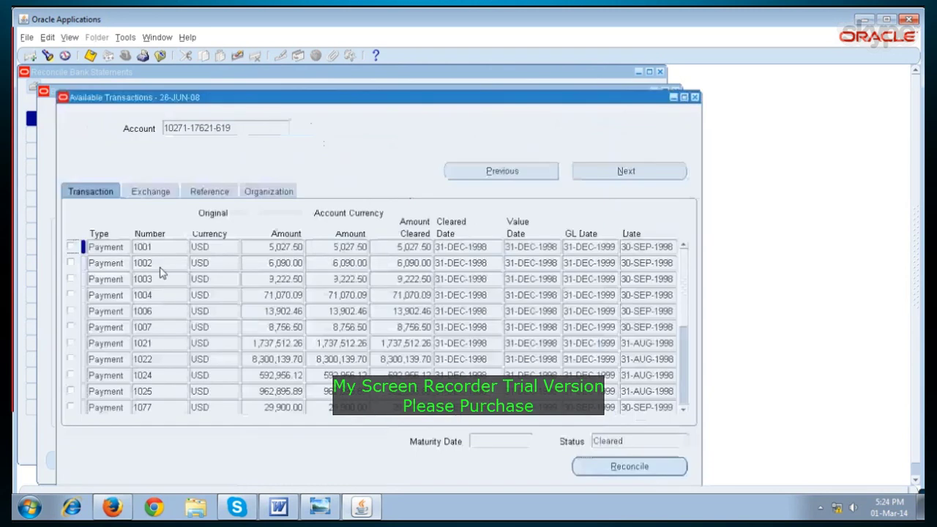
# Query the available transactions for payment 6397, using the payment number copied from the SCM Word document
pyautogui.press('F11')
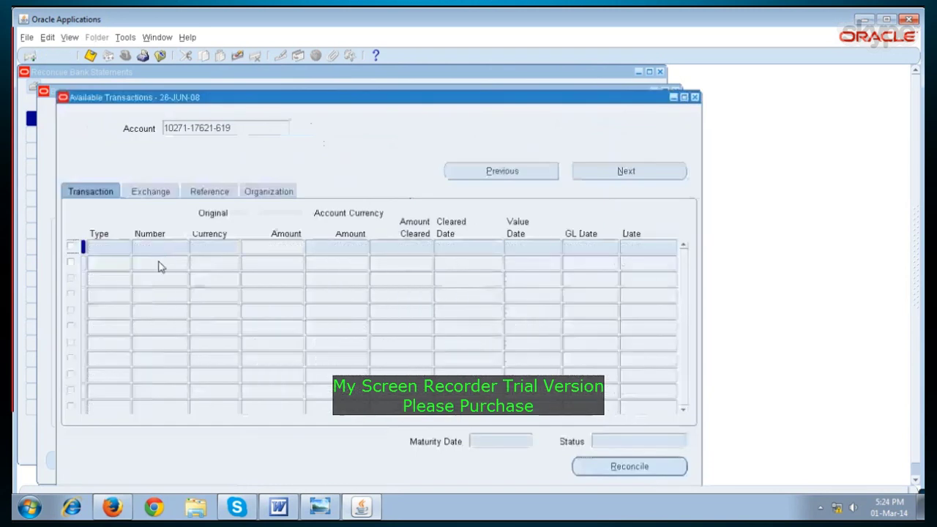
pyautogui.click(279, 508)
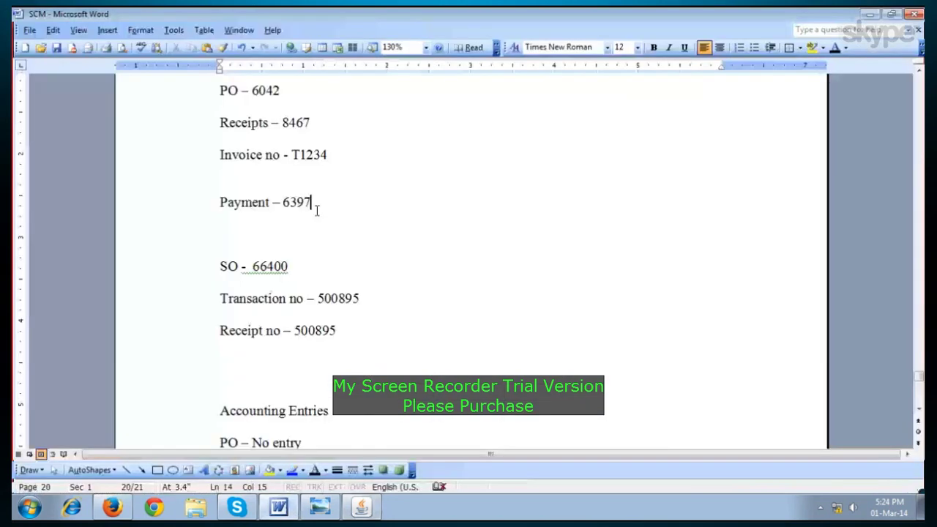
pyautogui.moveTo(315, 207); pyautogui.dragTo(284, 205)
pyautogui.rightClick(285, 205)
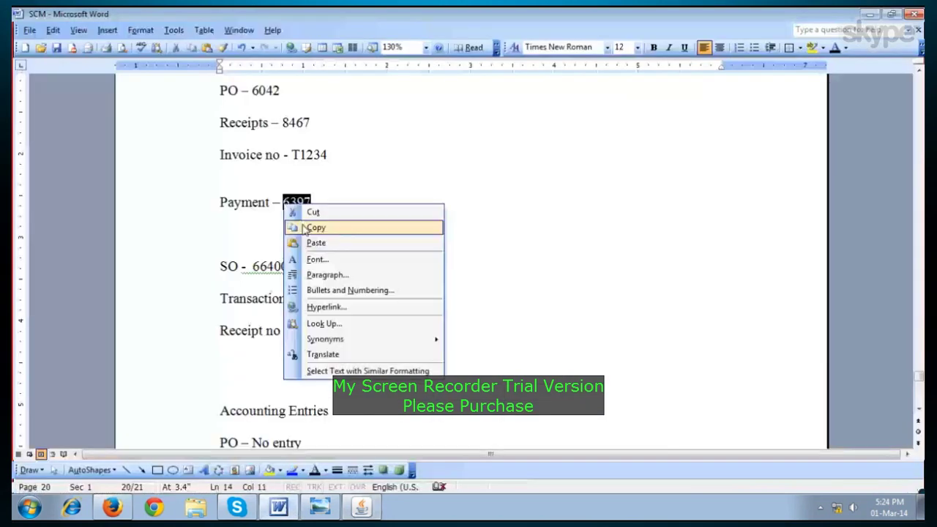
pyautogui.click(311, 227)
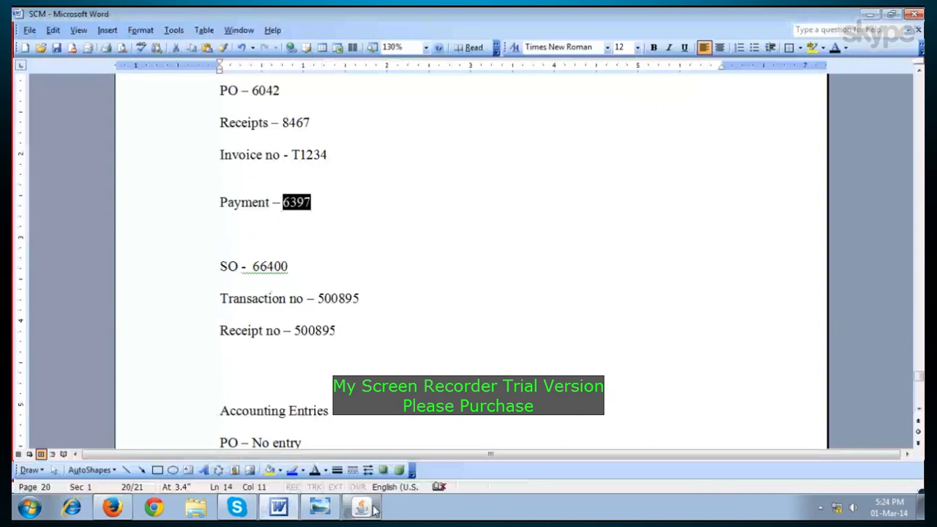
pyautogui.click(372, 509)
pyautogui.hotkey('ctrl', 'v')
pyautogui.hotkey('ctrl', 'F11')
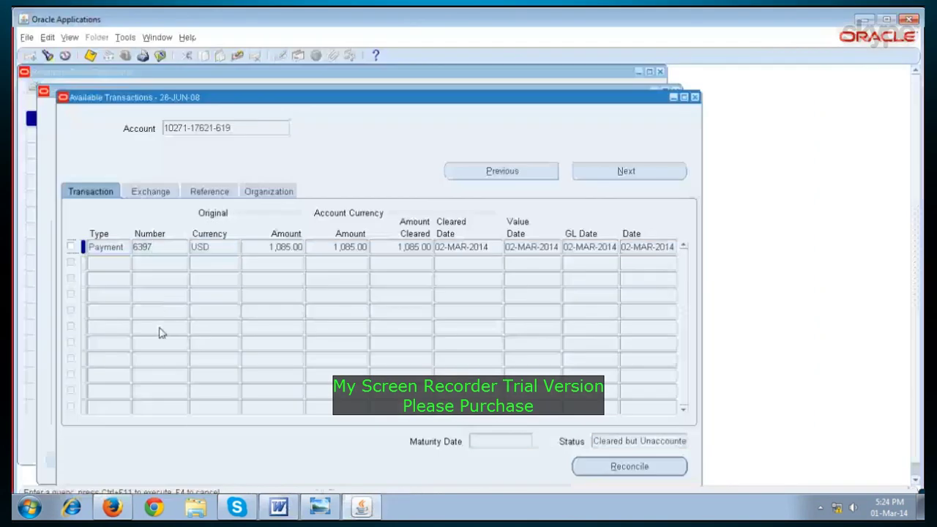
# Mark payment 6397 and reconcile it, choosing to continue despite the control total mismatch
pyautogui.click(586, 247)
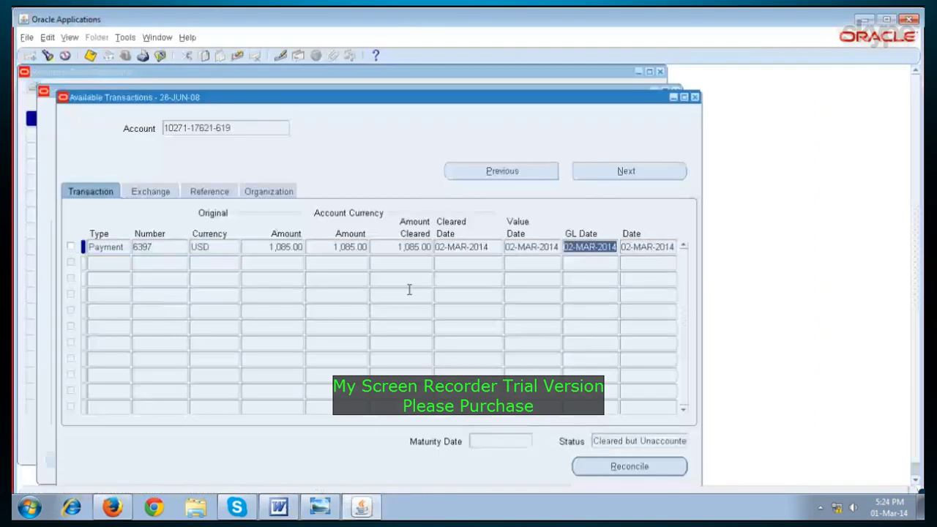
pyautogui.click(71, 247)
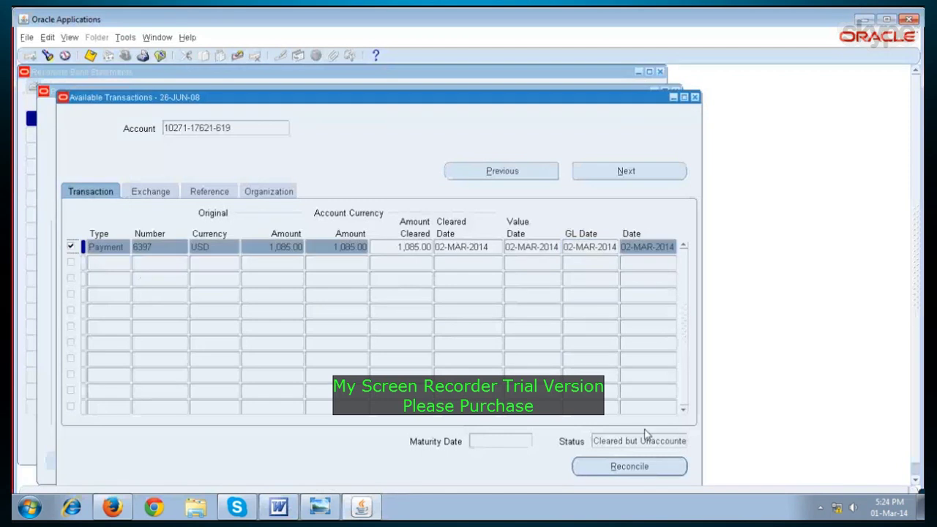
pyautogui.click(615, 474)
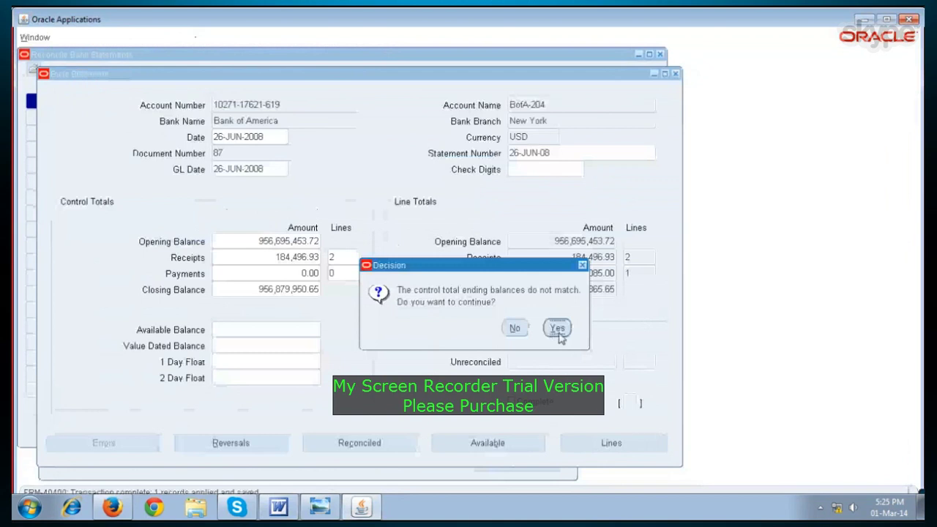
pyautogui.click(558, 329)
# Check the payments, closing balance and receipts in the bank statement's line totals
pyautogui.click(642, 291)
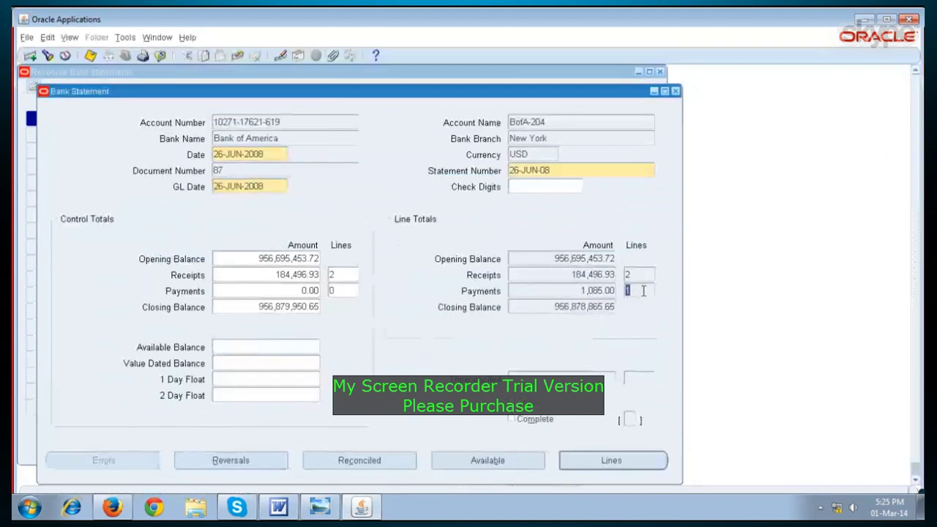
pyautogui.click(549, 308)
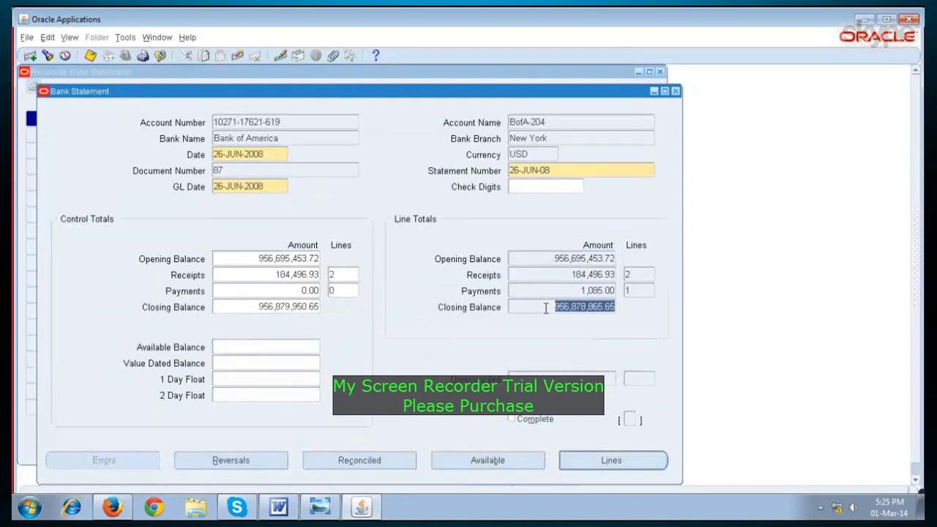
pyautogui.click(577, 274)
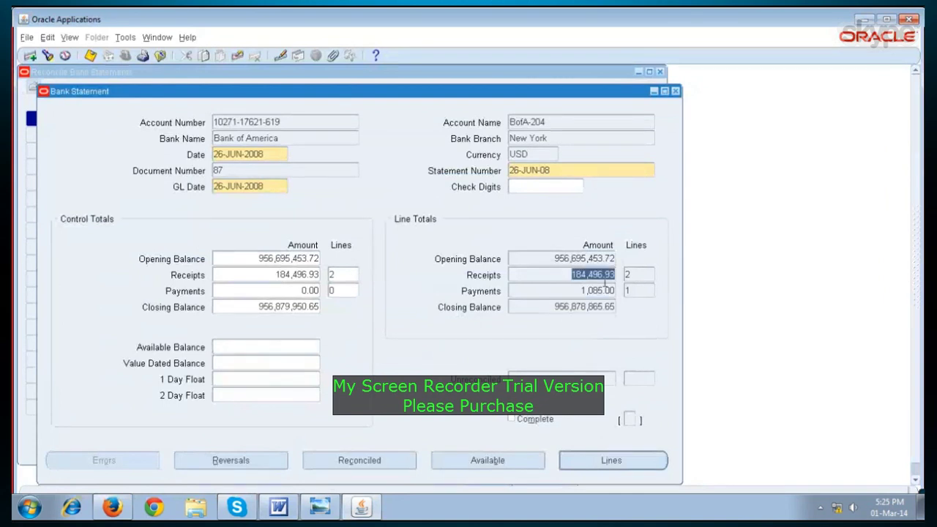
pyautogui.click(646, 274)
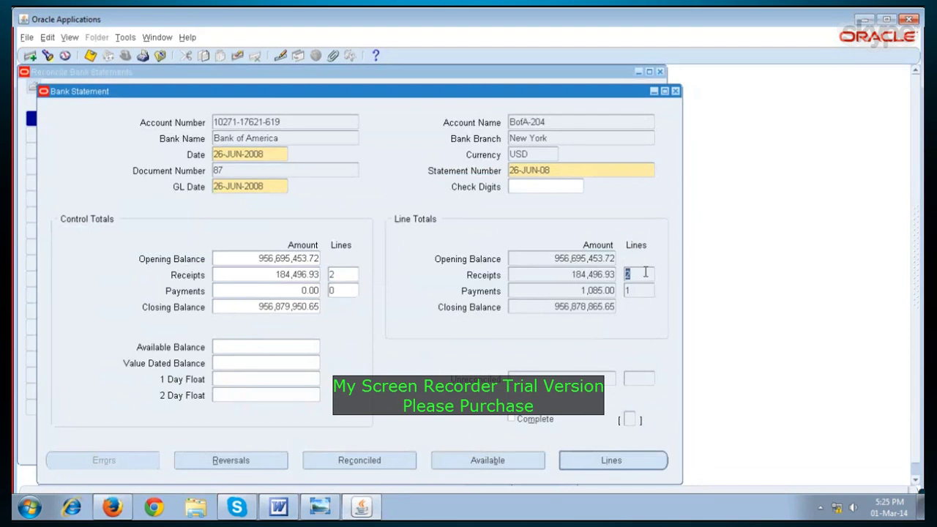
# Find the statement's available transactions again, limited to the AR Receipt type only
pyautogui.click(469, 464)
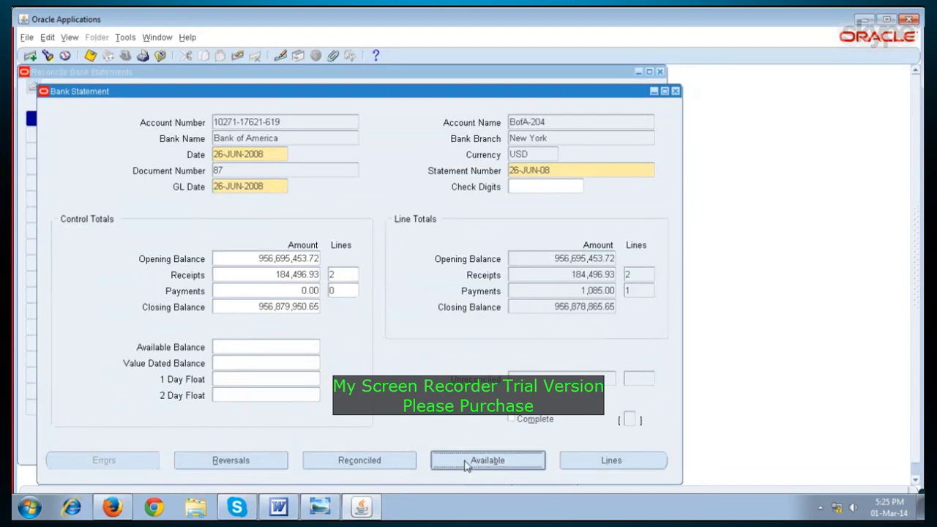
pyautogui.click(327, 145)
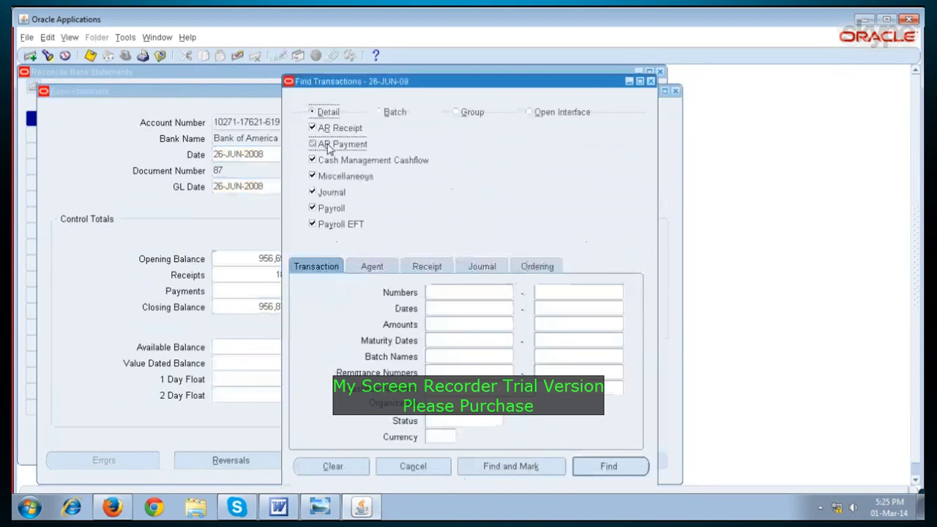
pyautogui.click(327, 160)
pyautogui.click(327, 176)
pyautogui.click(327, 193)
pyautogui.click(328, 209)
pyautogui.click(328, 224)
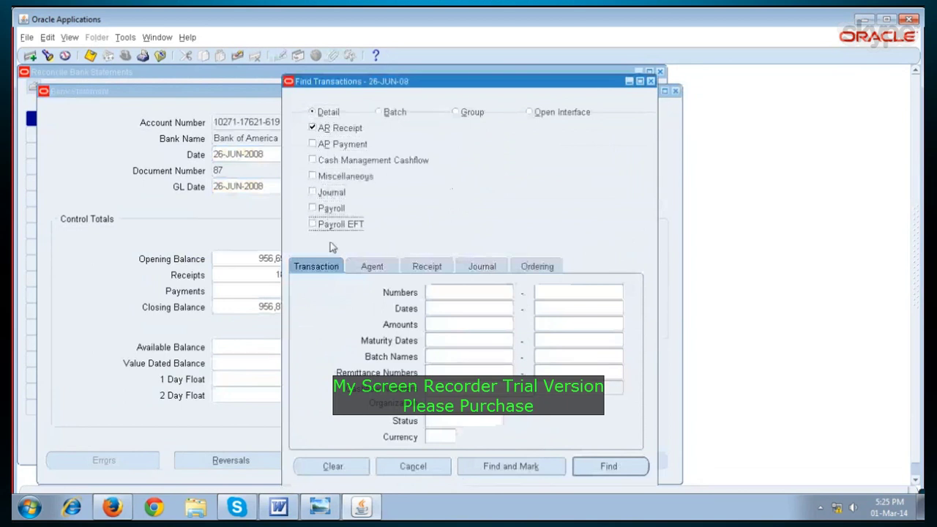
pyautogui.click(600, 465)
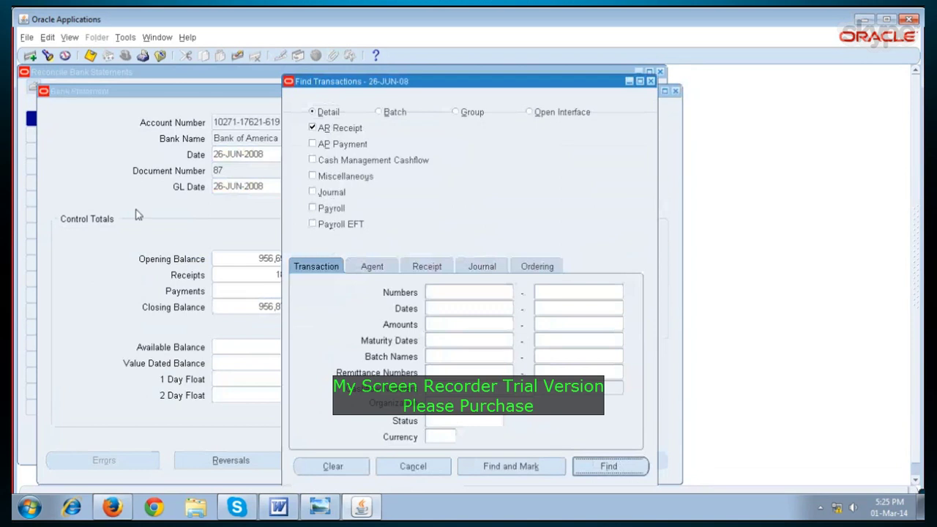
# Query the available transactions for receipt 500895, using the receipt number copied from the SCM Word document
pyautogui.hotkey('alt', 'Tab')
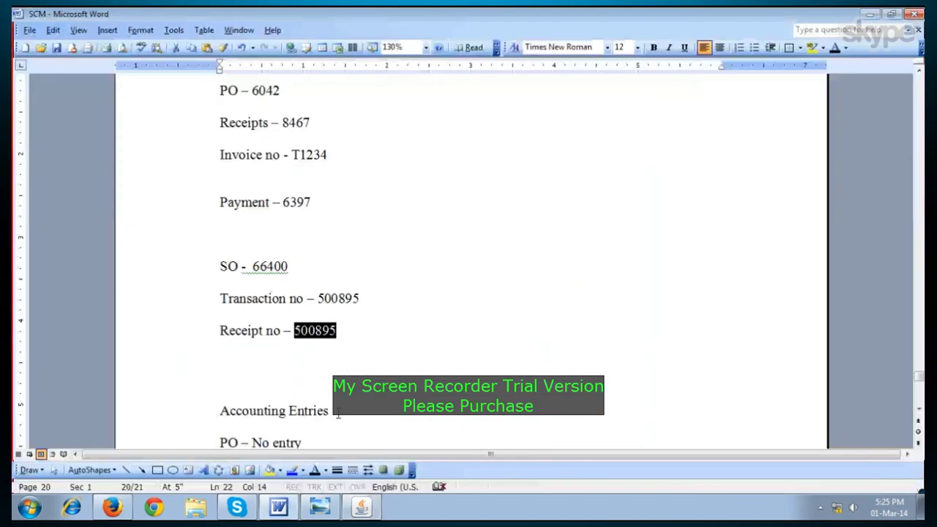
pyautogui.hotkey('ctrl', 'c')
pyautogui.hotkey('alt', 'Tab')
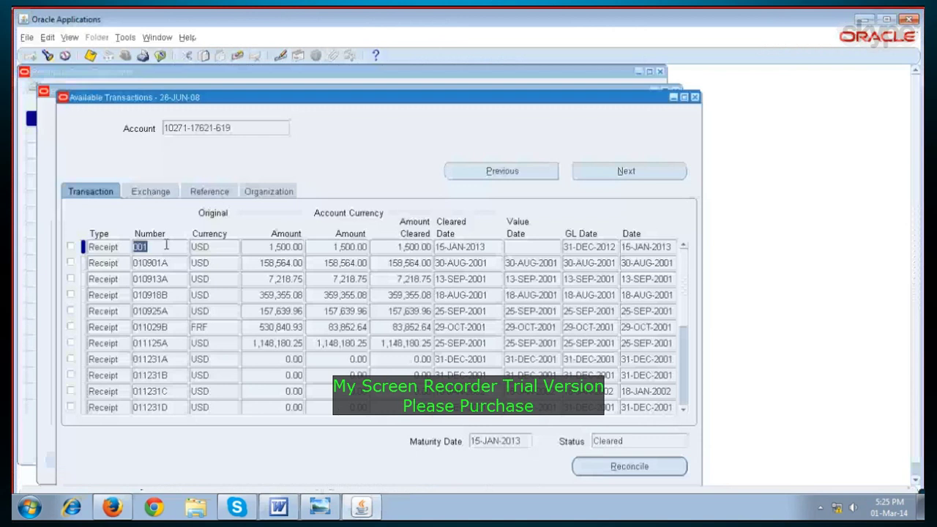
pyautogui.press('F11')
pyautogui.hotkey('ctrl', 'v')
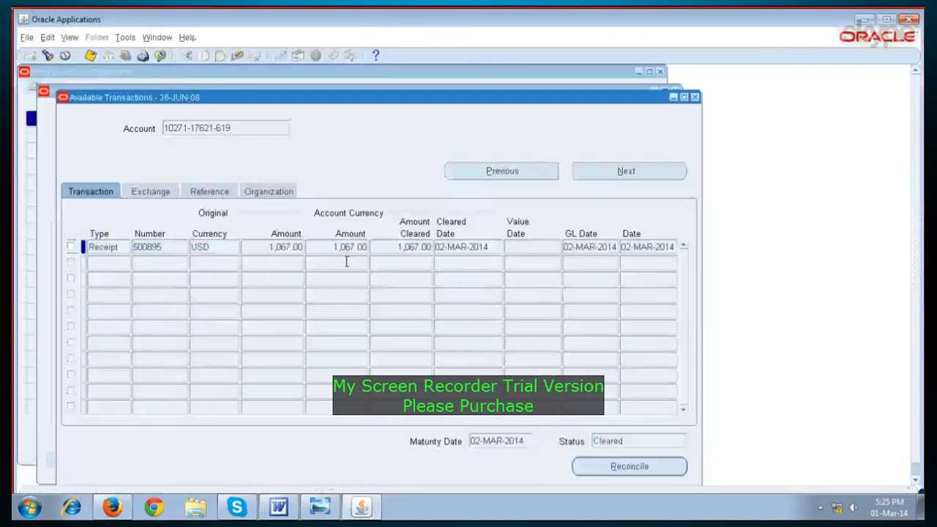
# Mark receipt 500895 and reconcile it, continuing despite the receipt and ending balance control total mismatches
pyautogui.click(386, 247)
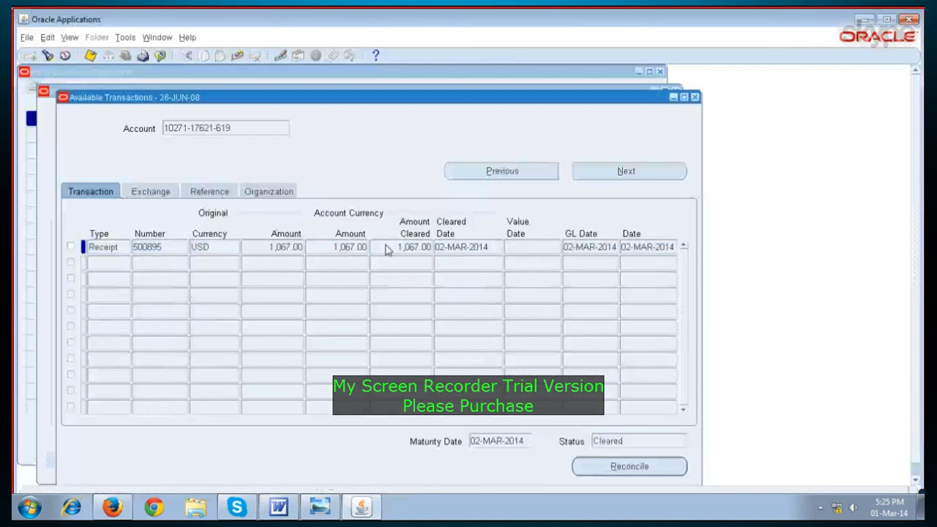
pyautogui.click(640, 440)
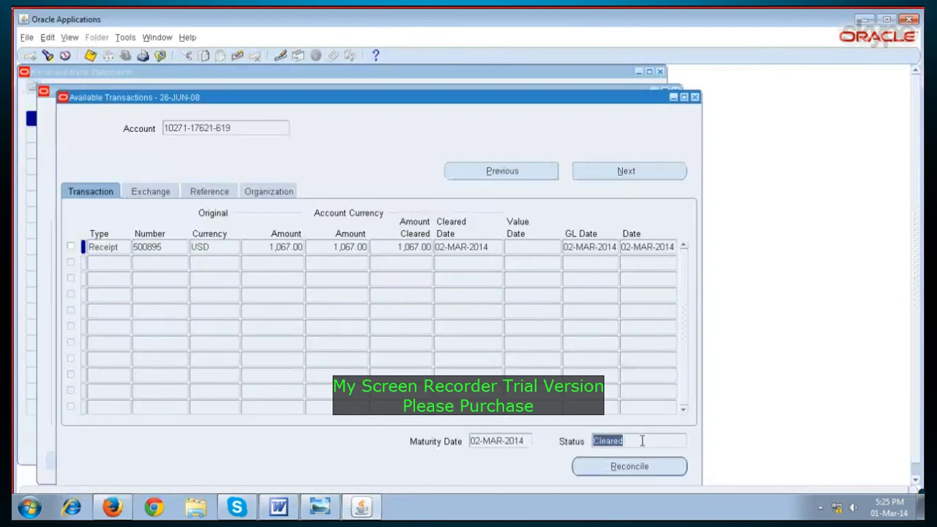
pyautogui.click(71, 247)
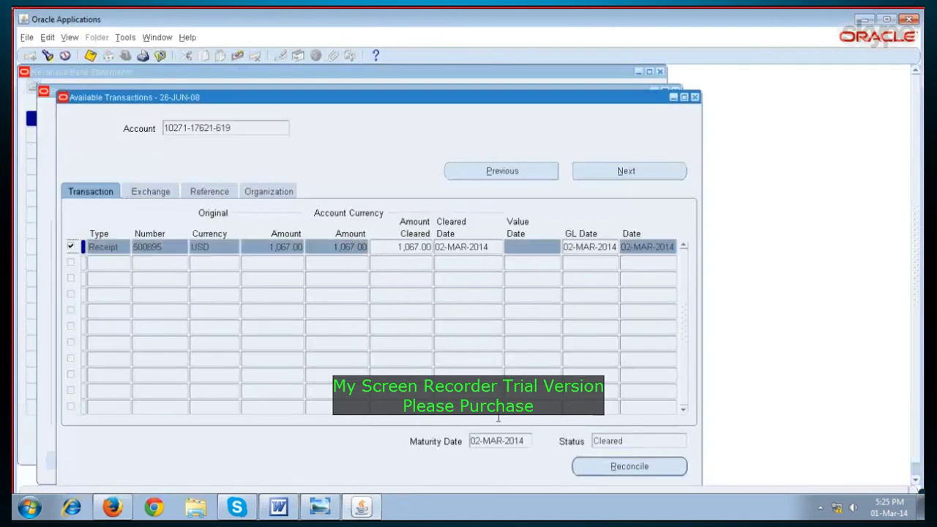
pyautogui.click(609, 468)
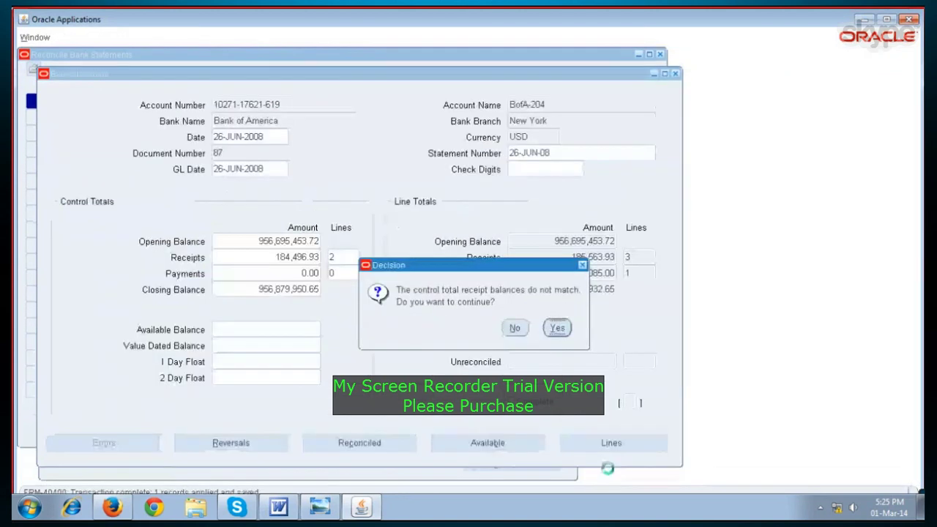
pyautogui.press('Return')
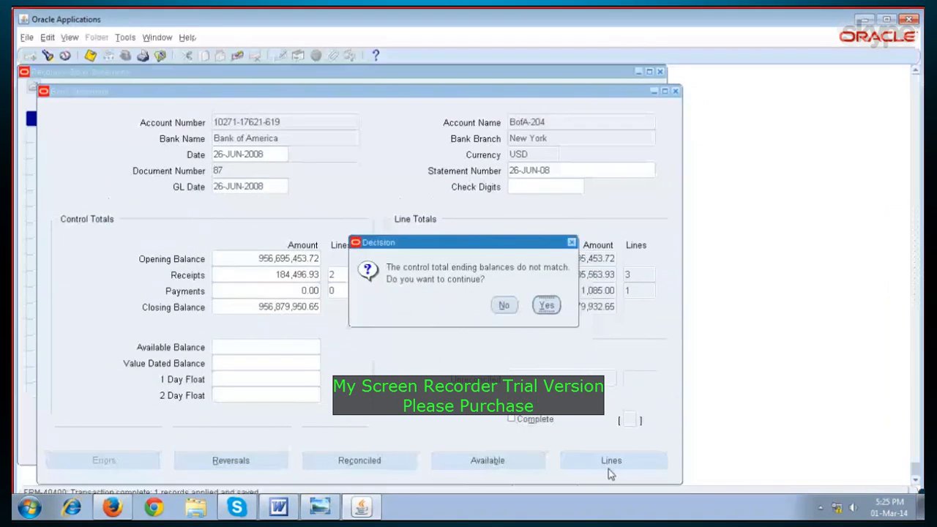
pyautogui.press('Return')
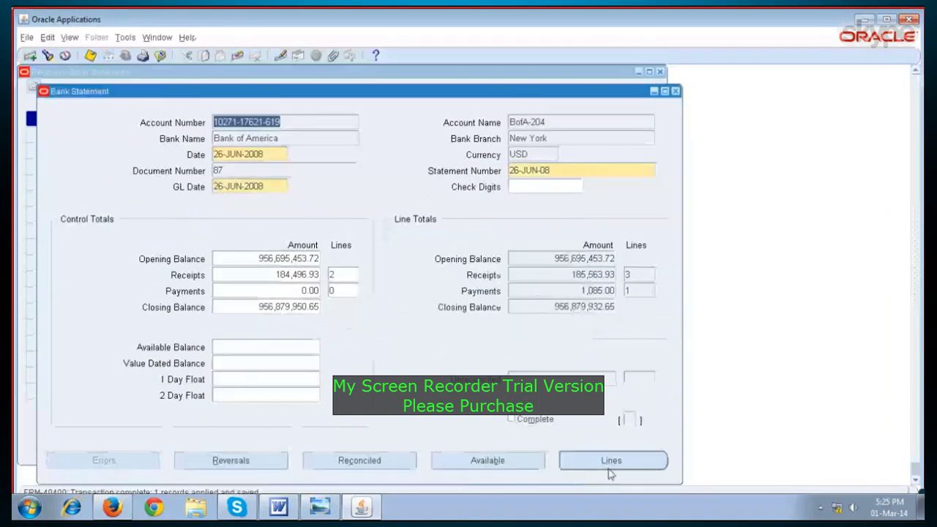
# Check the receipt line count and the payments amount and line count in the statement's line totals
pyautogui.click(642, 276)
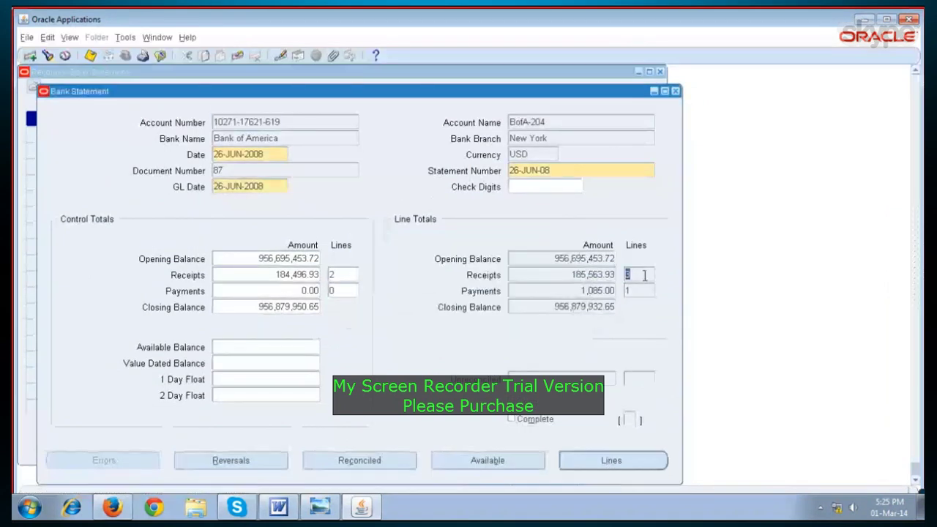
pyautogui.click(565, 291)
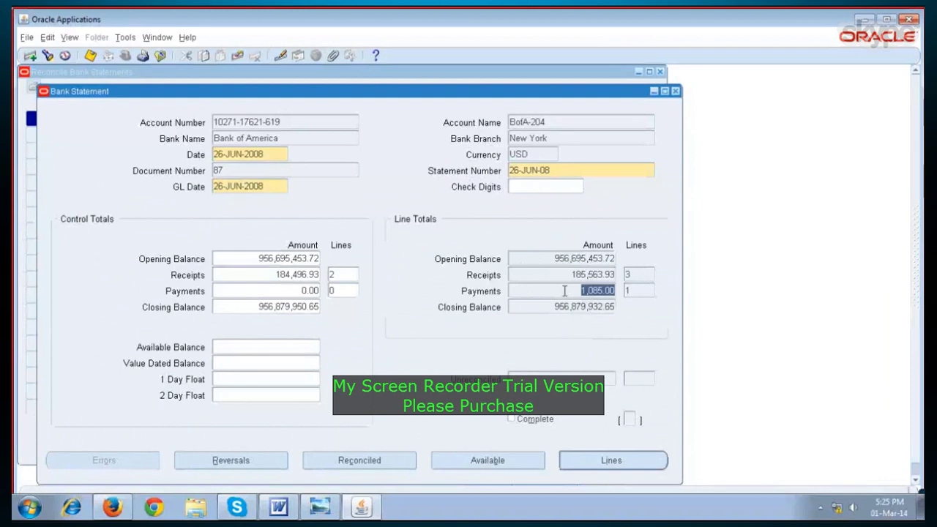
pyautogui.click(637, 291)
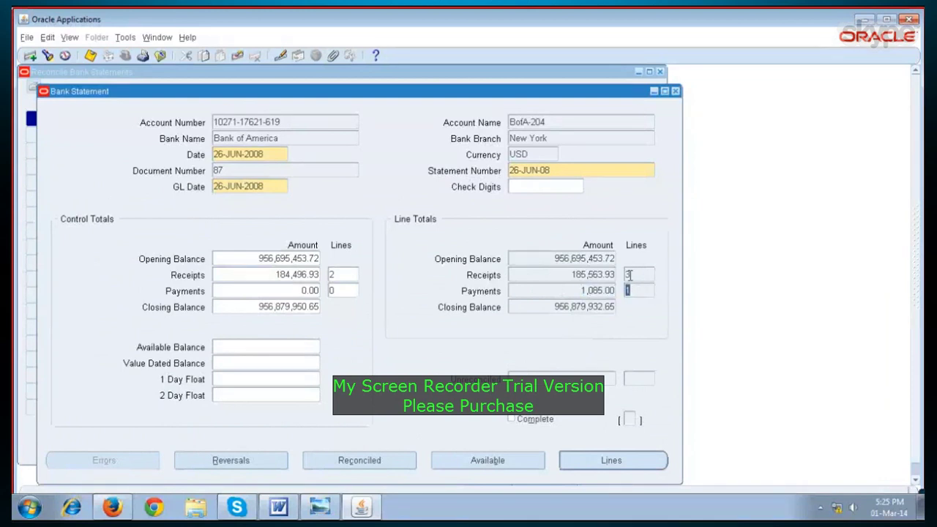
# Close the bank statement and switch to the Receivables, Vision Operations (USA) responsibility
pyautogui.click(675, 92)
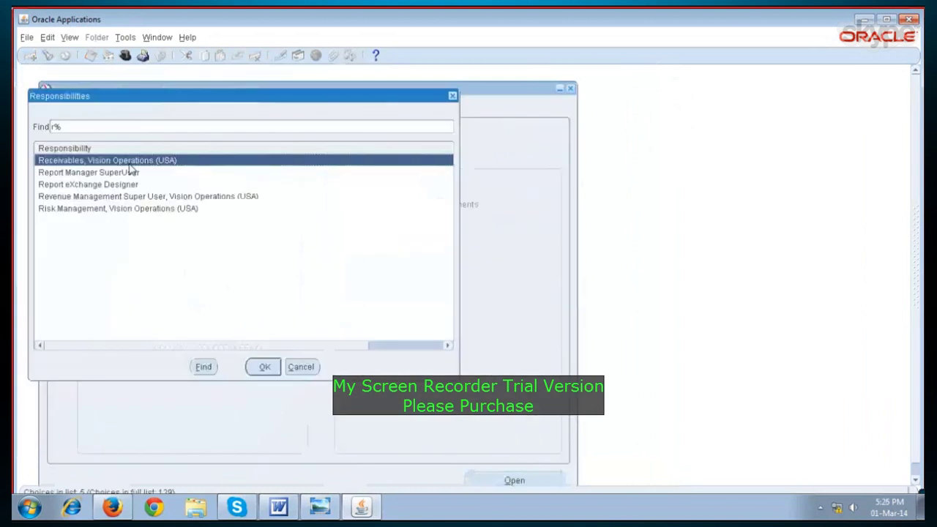
pyautogui.click(264, 366)
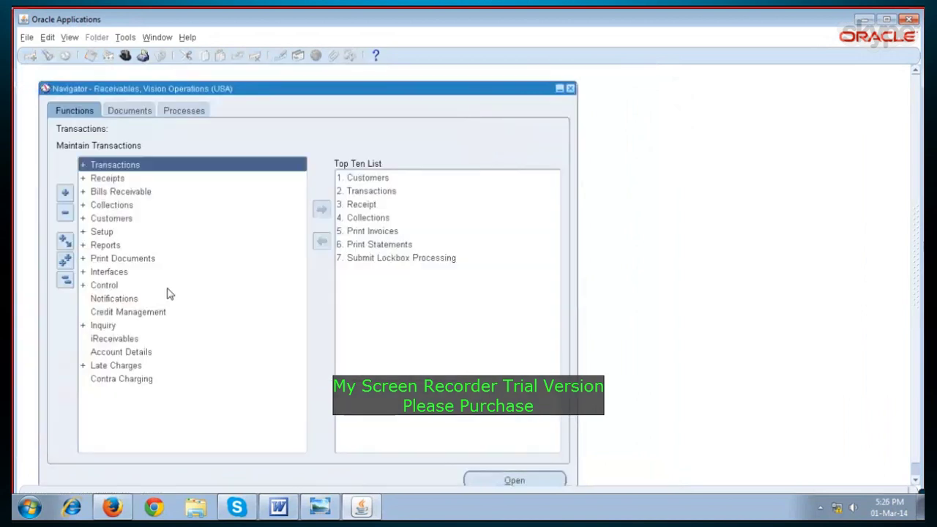
pyautogui.press('alt')
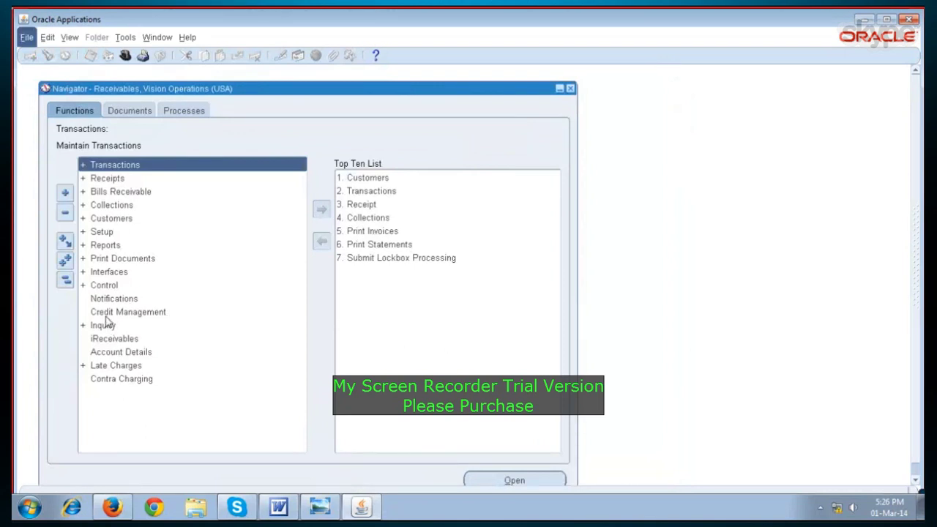
pyautogui.doubleClick(110, 287)
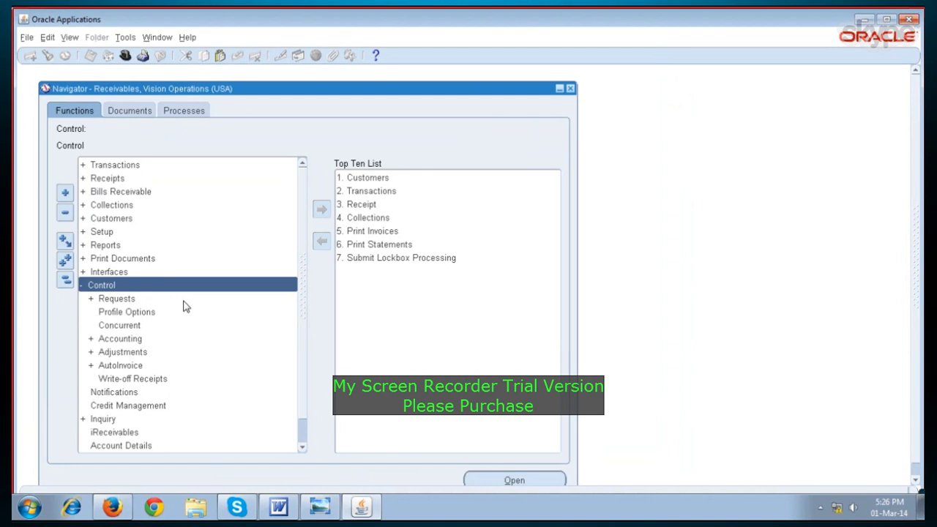
pyautogui.doubleClick(114, 302)
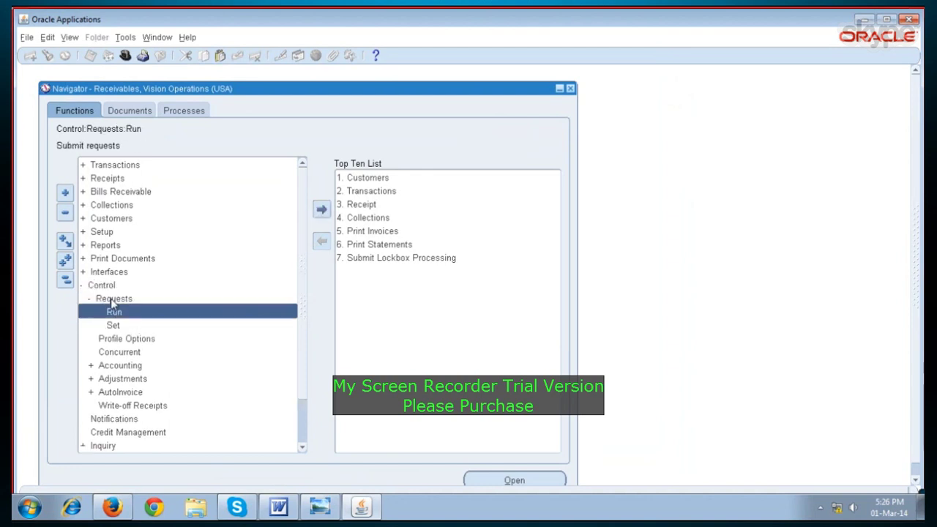
pyautogui.doubleClick(110, 301)
pyautogui.click(122, 339)
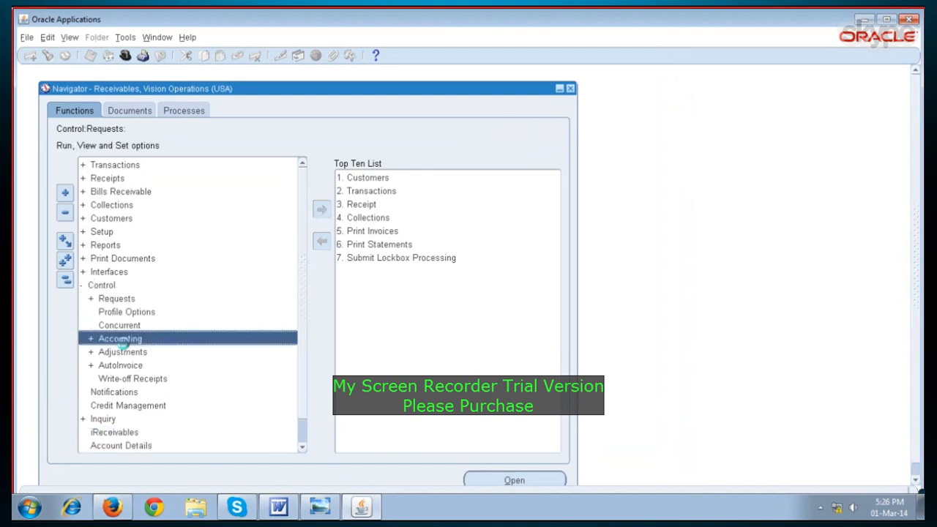
pyautogui.doubleClick(122, 339)
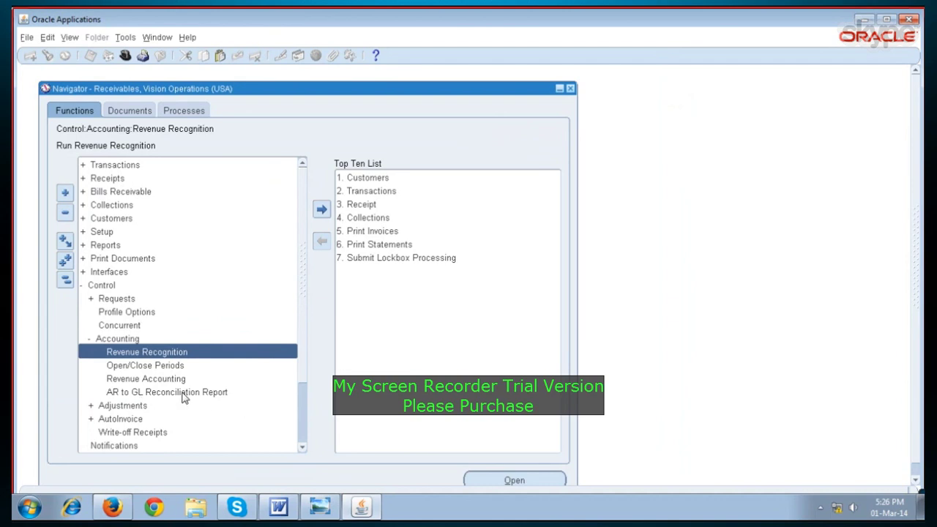
pyautogui.click(65, 279)
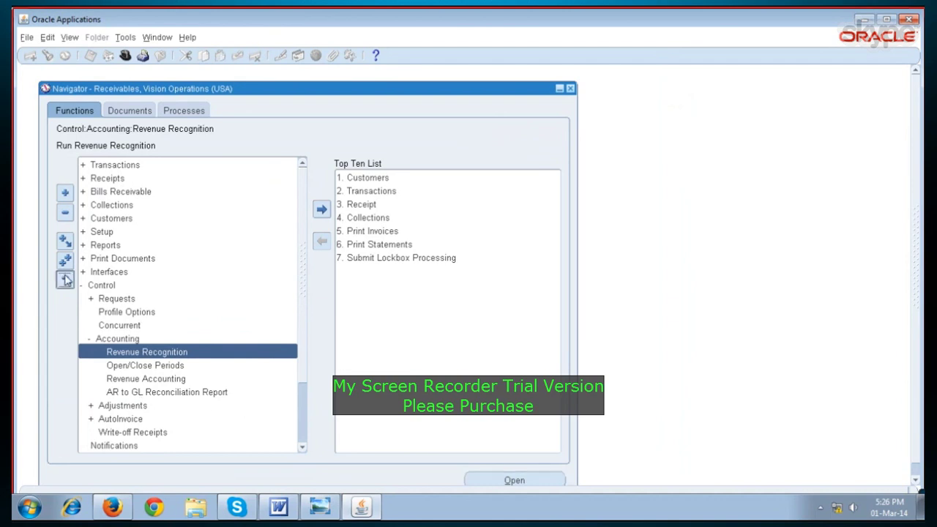
# Start a single request for the AR to GL Reconciliation Report from the Accounting functions under Control
pyautogui.doubleClick(102, 286)
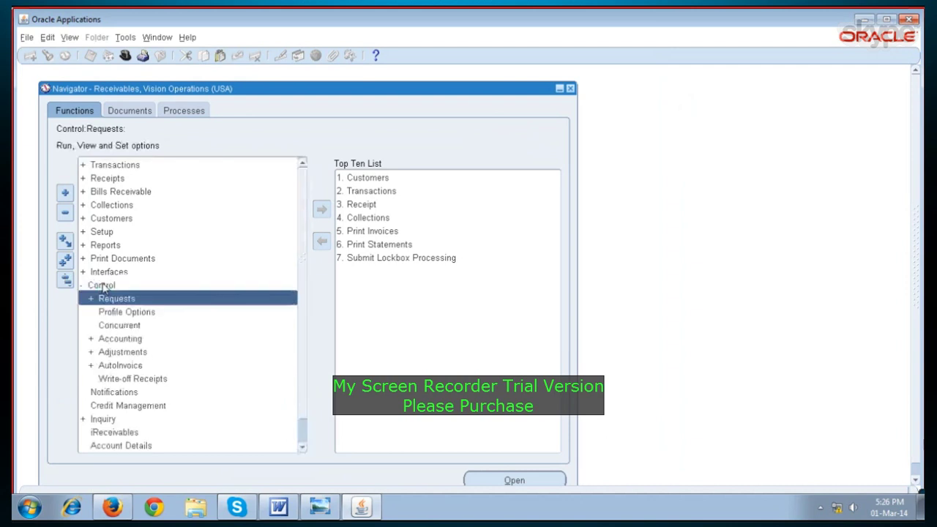
pyautogui.doubleClick(136, 339)
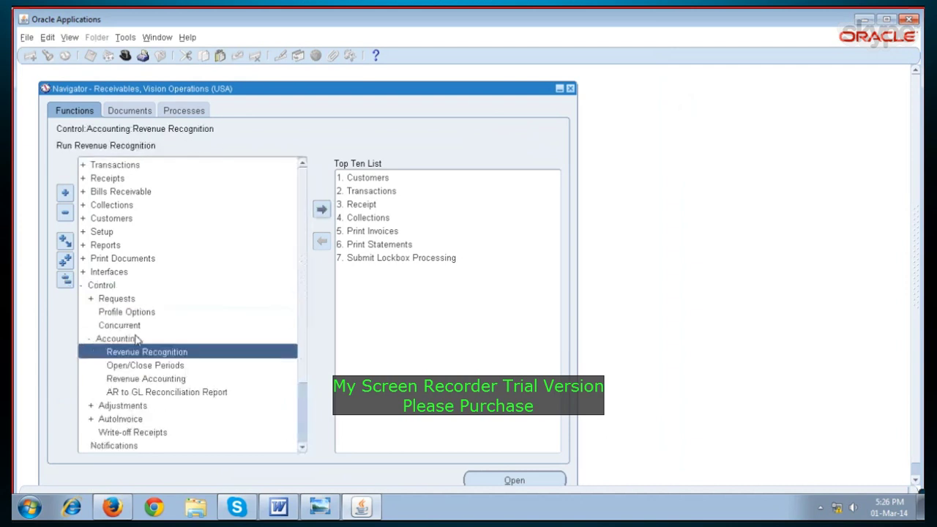
pyautogui.click(195, 393)
pyautogui.doubleClick(196, 393)
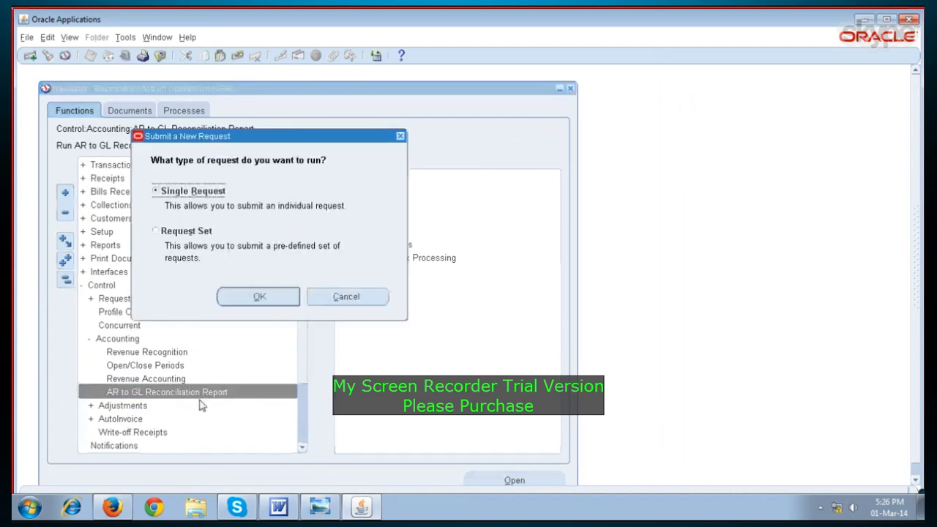
pyautogui.click(239, 296)
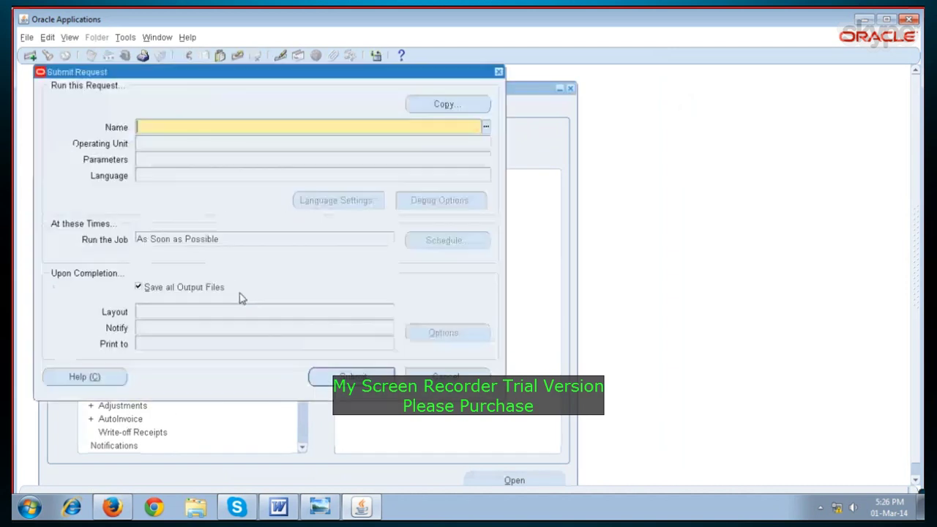
pyautogui.click(485, 127)
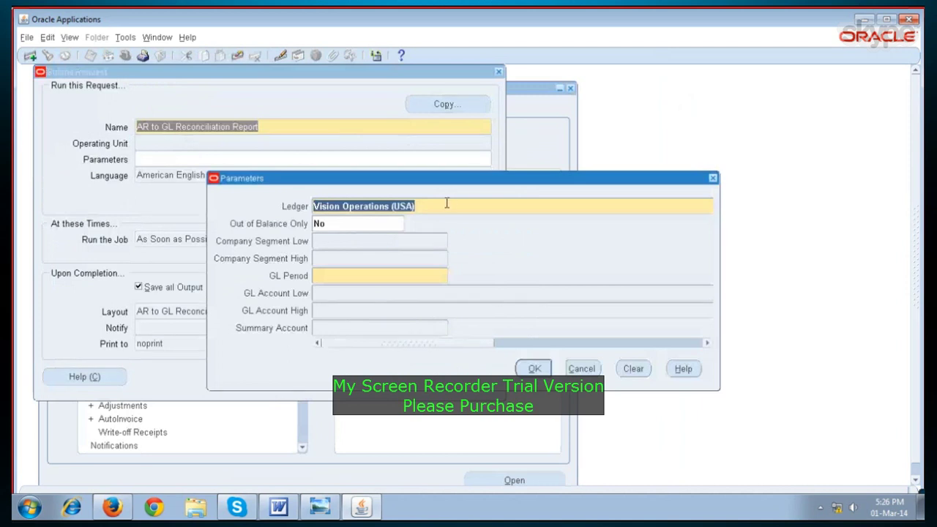
# Set the report's GL Period to Mar-14 and leave the GL account range and summary account blank
pyautogui.click(419, 276)
pyautogui.click(454, 276)
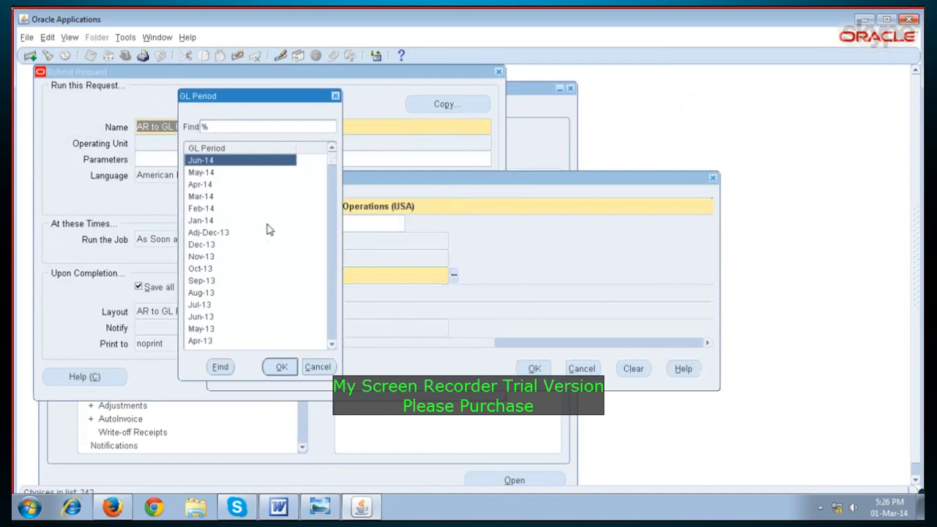
pyautogui.write('ma')
pyautogui.click(209, 177)
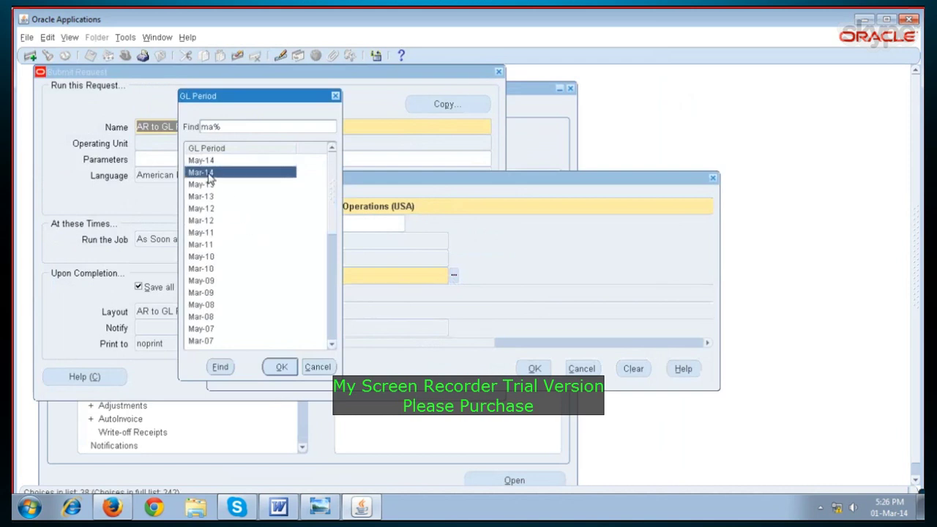
pyautogui.click(290, 369)
pyautogui.click(391, 293)
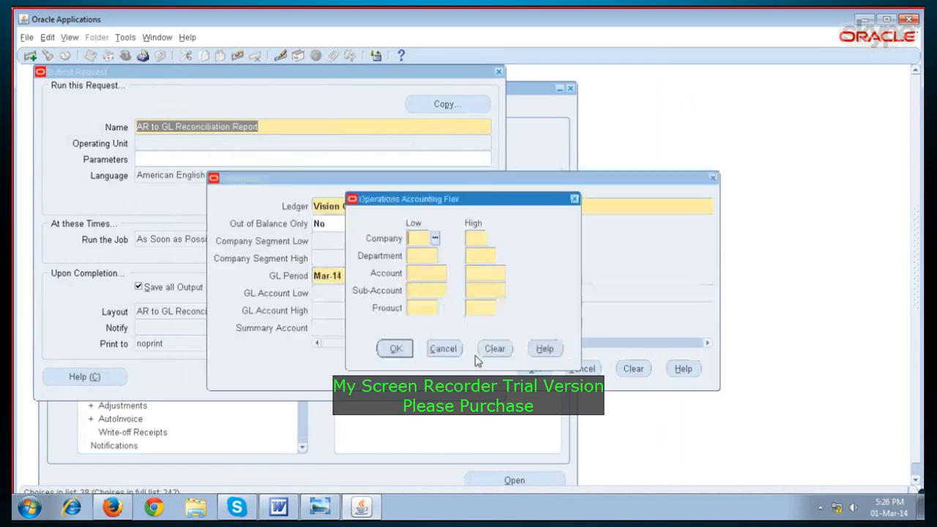
pyautogui.click(454, 349)
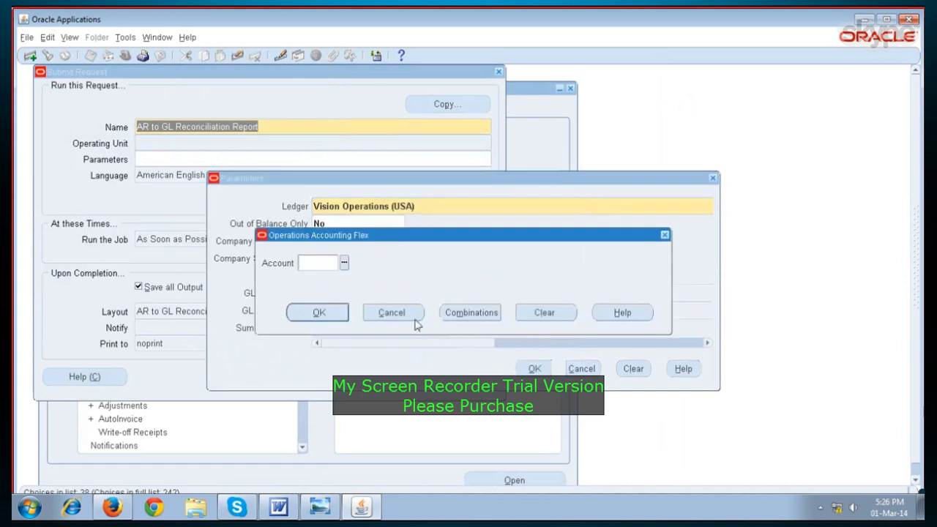
pyautogui.click(393, 313)
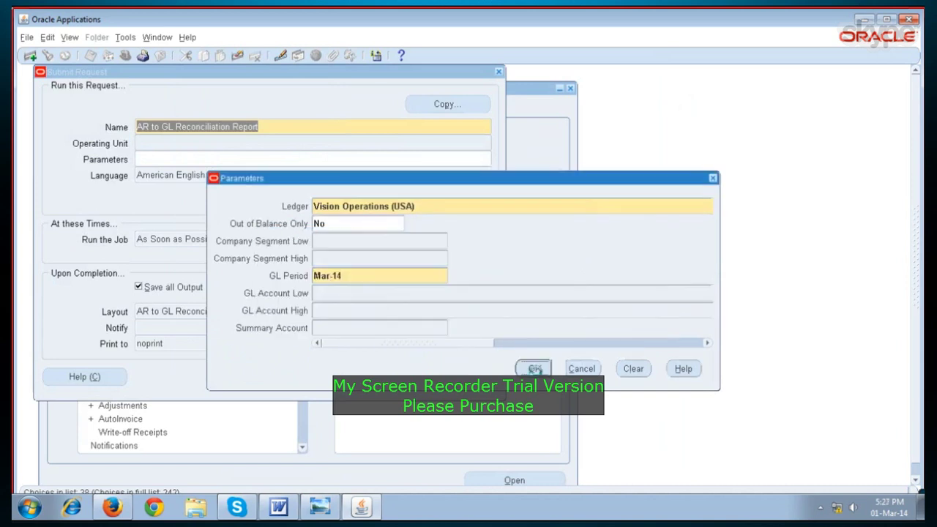
# Accept the report parameters, submit the AR to GL Reconciliation Report request and return to the Receivables navigator
pyautogui.click(536, 369)
pyautogui.click(348, 372)
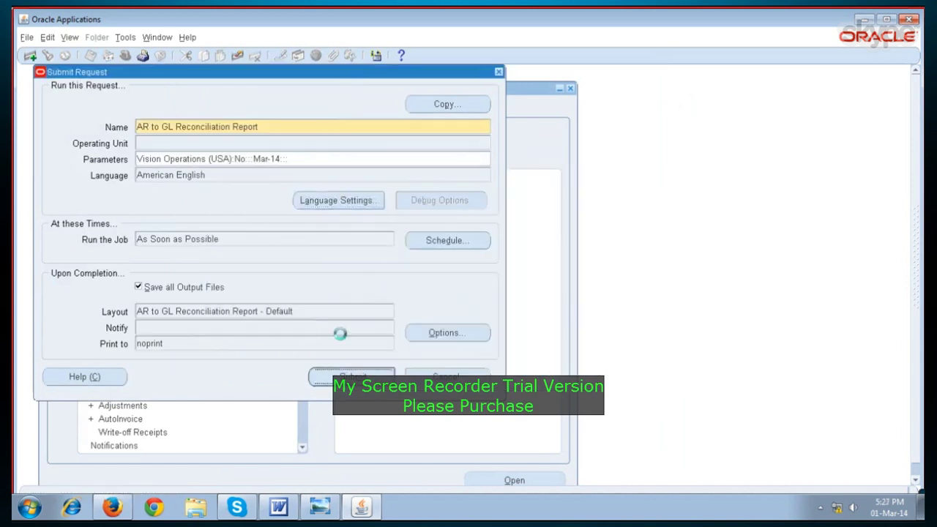
pyautogui.click(499, 317)
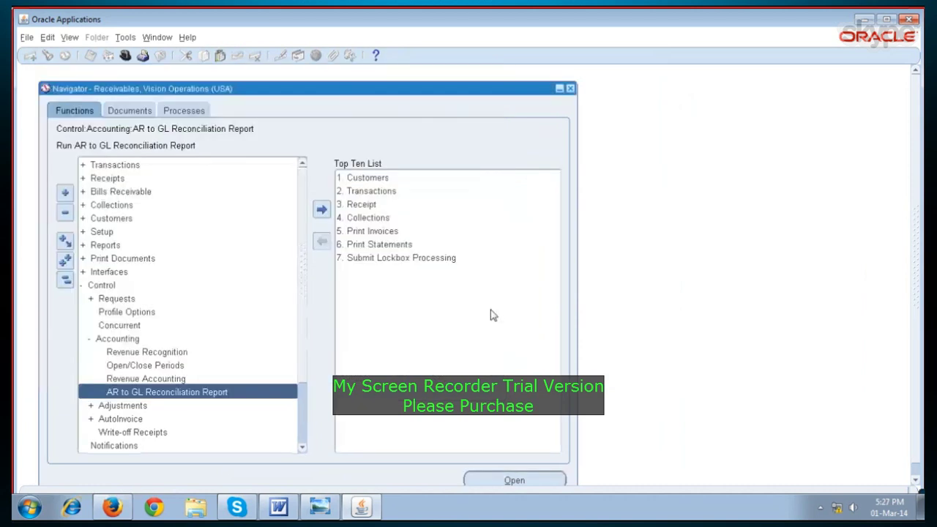
# Collapse the Receivables function list and switch to the 0Business Flow diagram in Windows Photo Viewer
pyautogui.click(65, 279)
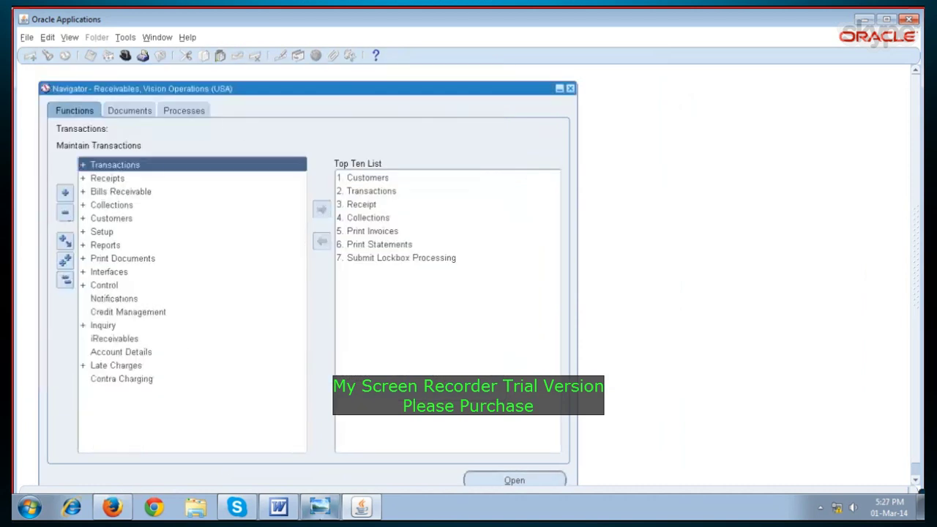
pyautogui.click(320, 513)
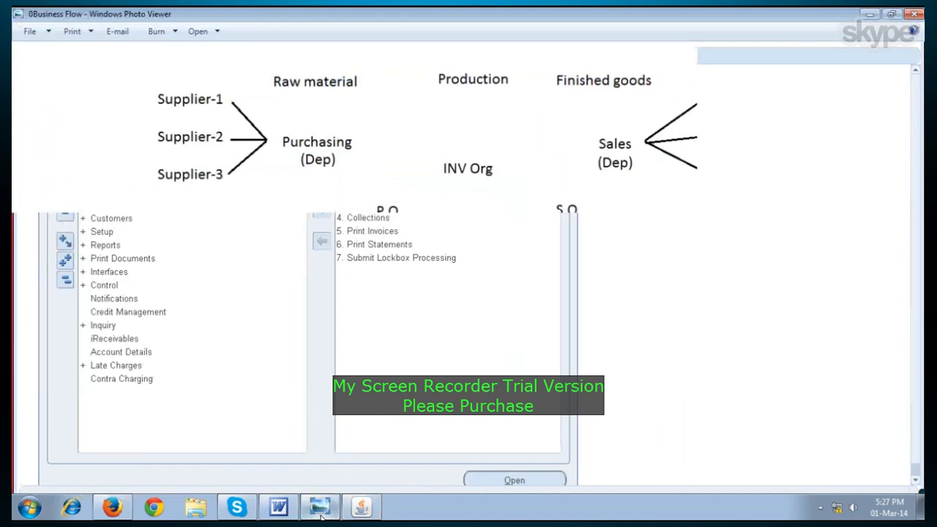